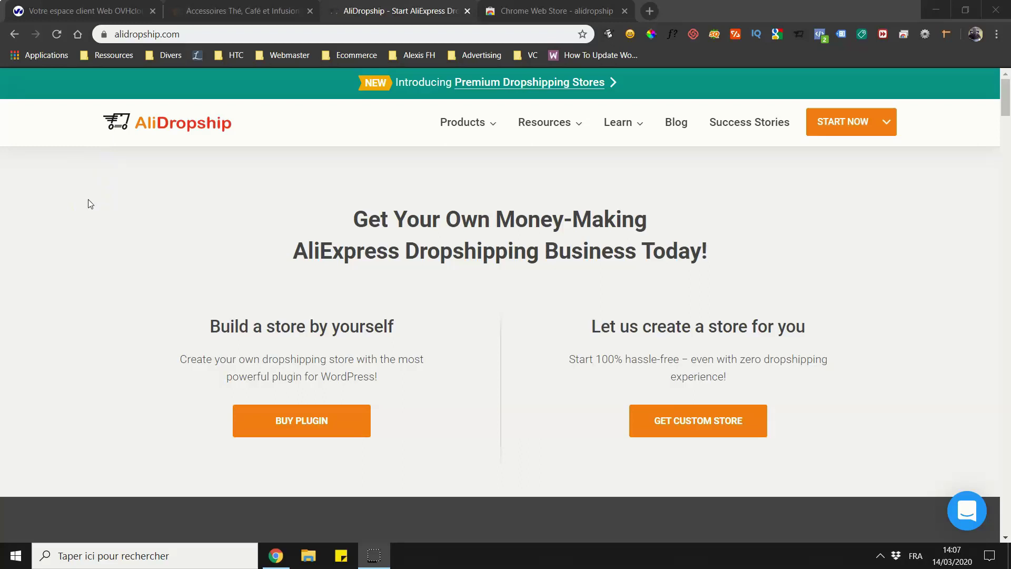
Look through the Nomad Barista home page, covering its best sellers, product categories and the coffee and tea blog sections.
left_click(68, 189)
left_click(224, 13)
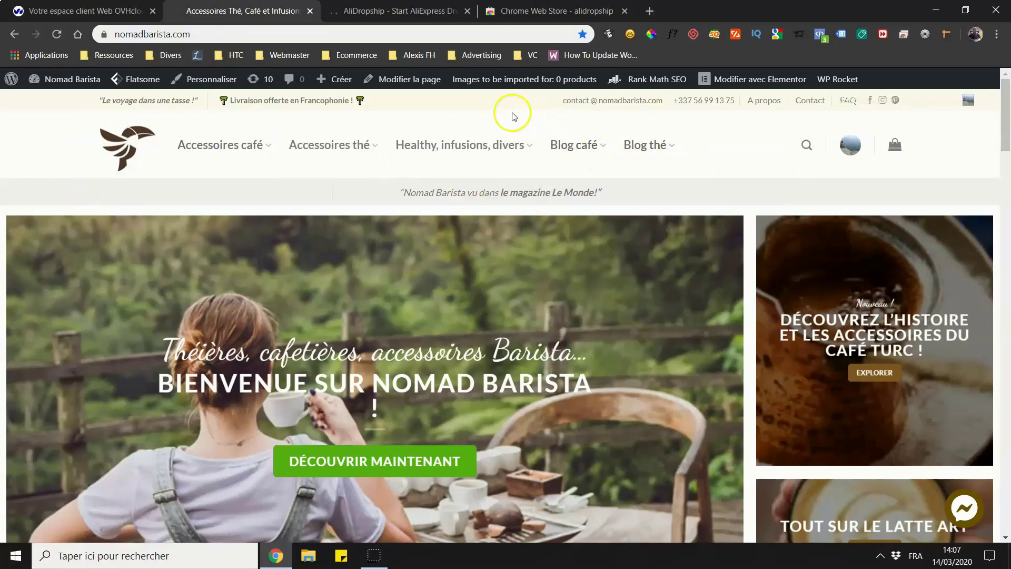
left_click(456, 100)
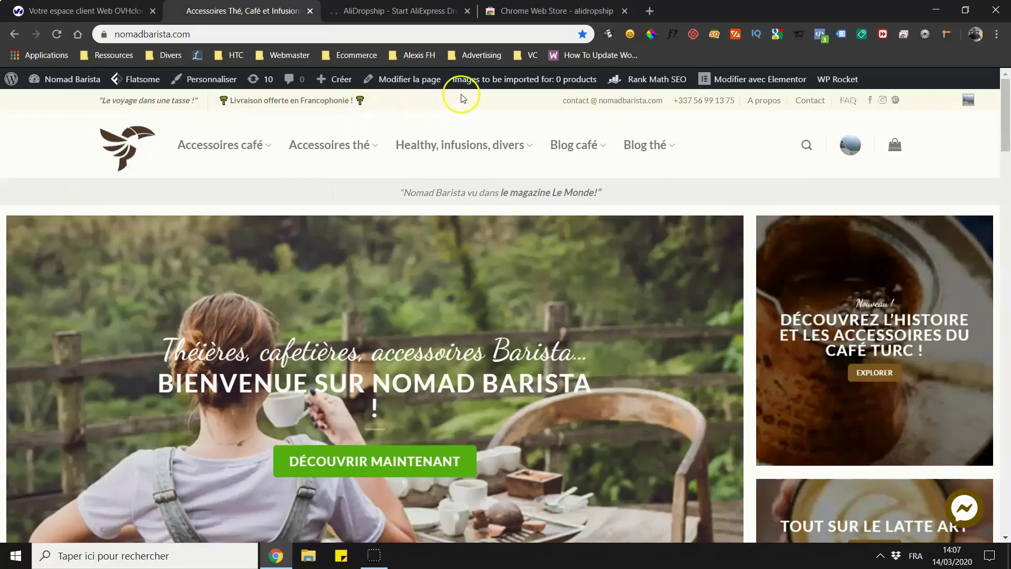
left_click(462, 110)
left_click(425, 122)
left_click(698, 133)
scroll(701, 144, "down", 10)
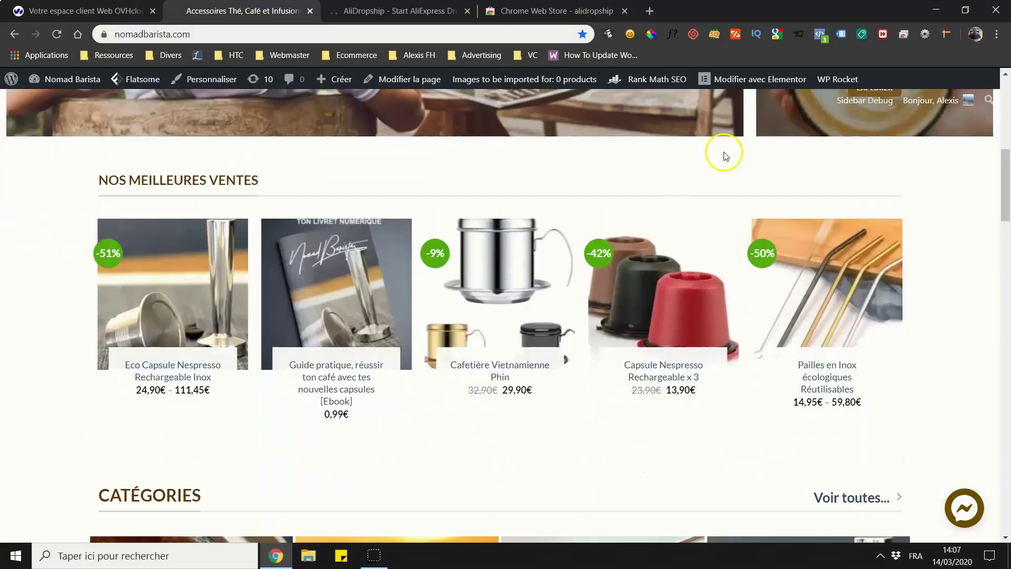
scroll(52, 172, "down", 6)
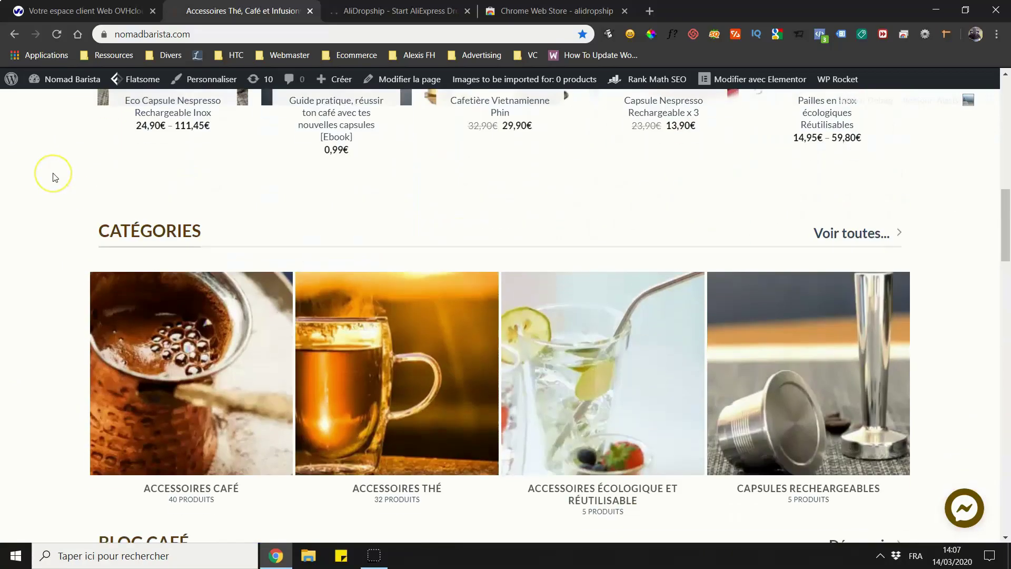
scroll(54, 178, "down", 15)
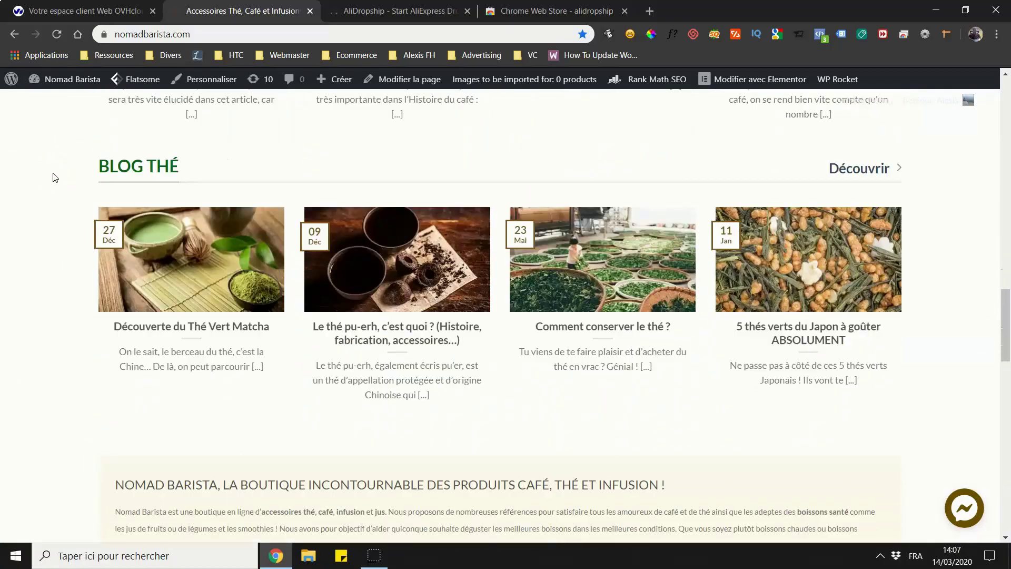
scroll(54, 176, "down", 3)
scroll(53, 176, "up", 12)
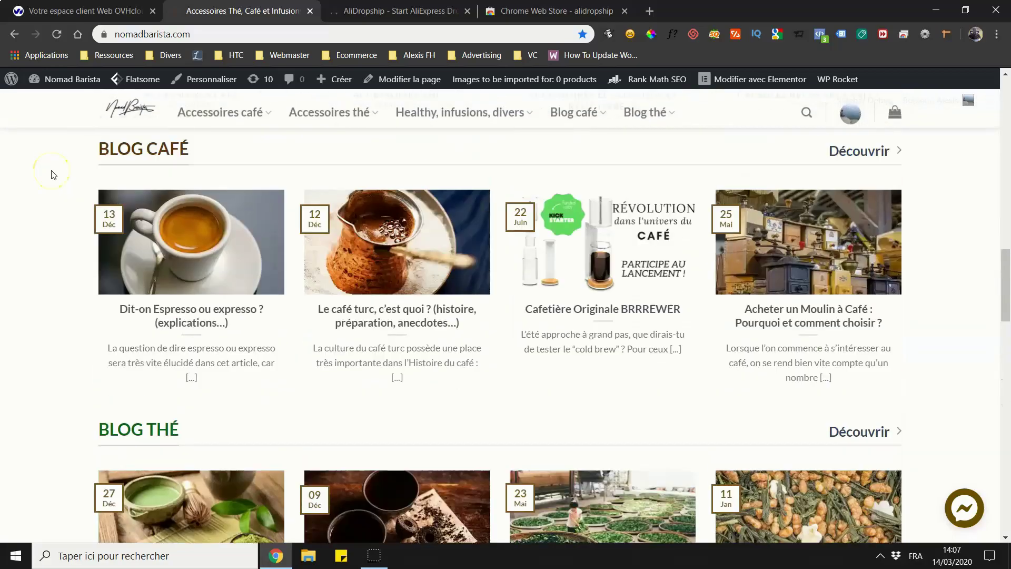
scroll(53, 175, "up", 15)
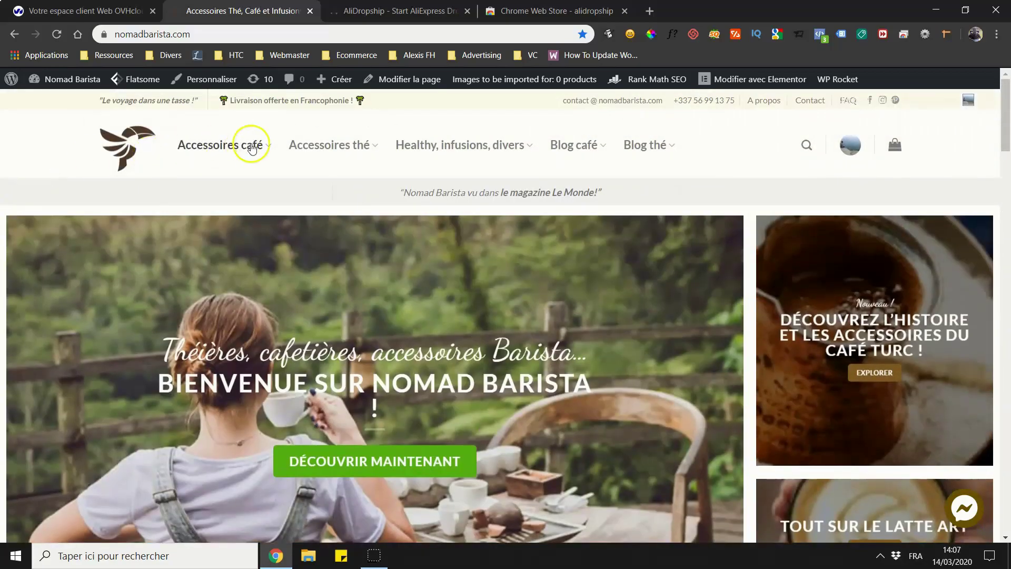
Review the Nomad Barista shop's category navigation and its main banners down to the best sellers.
mouse_move(251, 149)
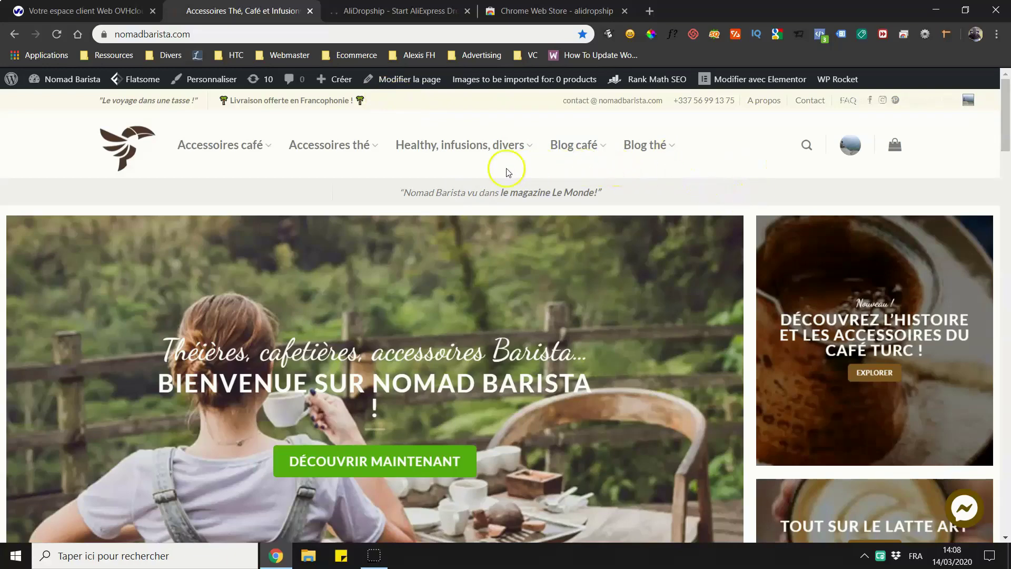
mouse_move(214, 142)
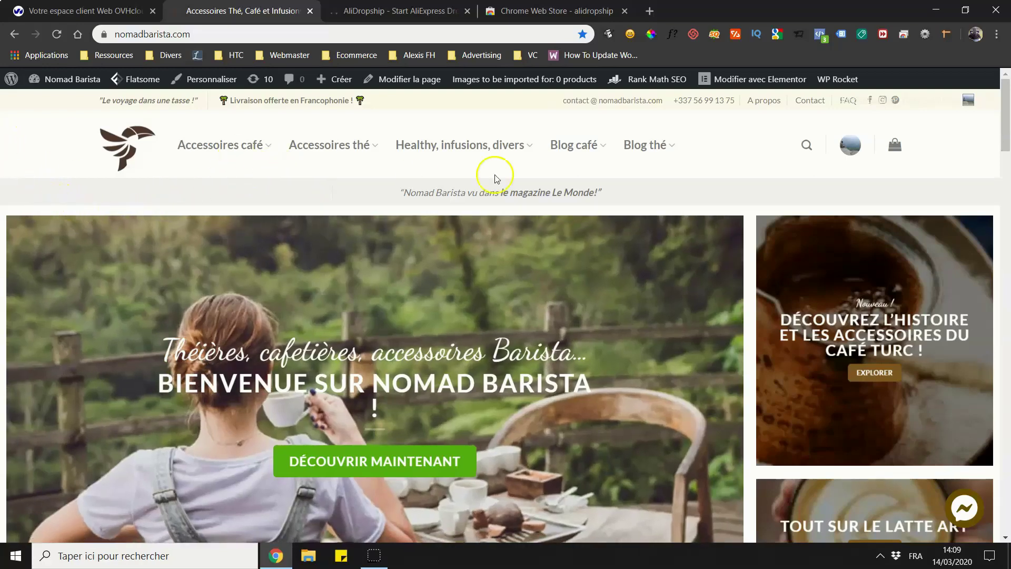
scroll(758, 165, "down", 5)
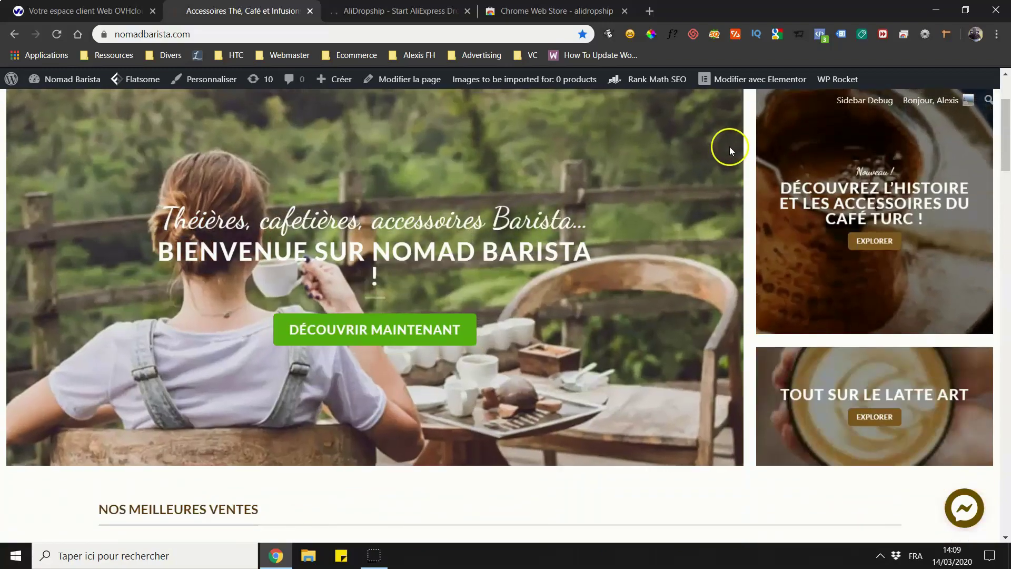
scroll(729, 165, "down", 2)
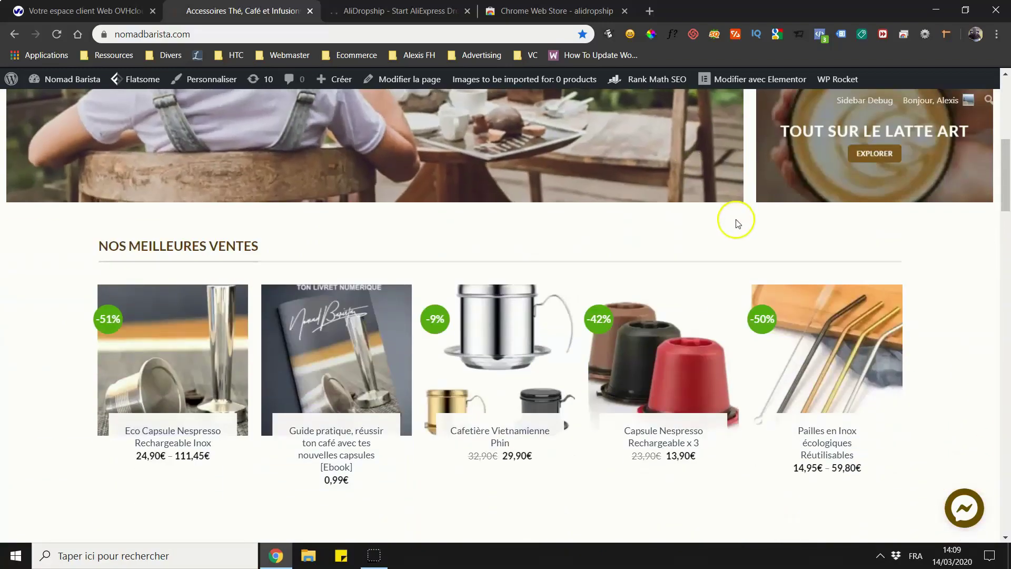
scroll(734, 227, "up", 1)
scroll(736, 230, "up", 5)
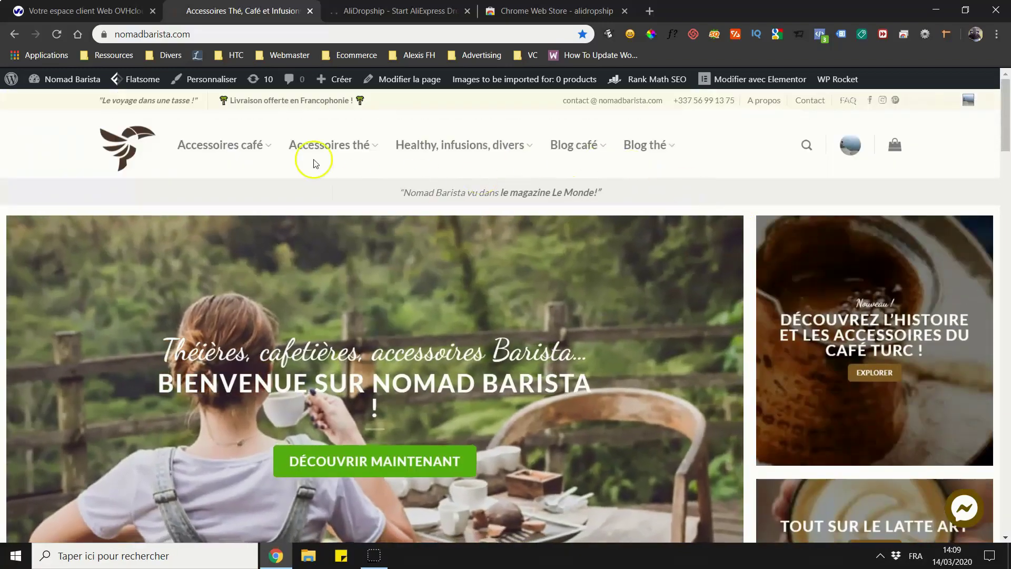
Open the WordPress dashboard (Tableau de bord) of the Nomad Barista site.
mouse_move(306, 158)
left_click(420, 181)
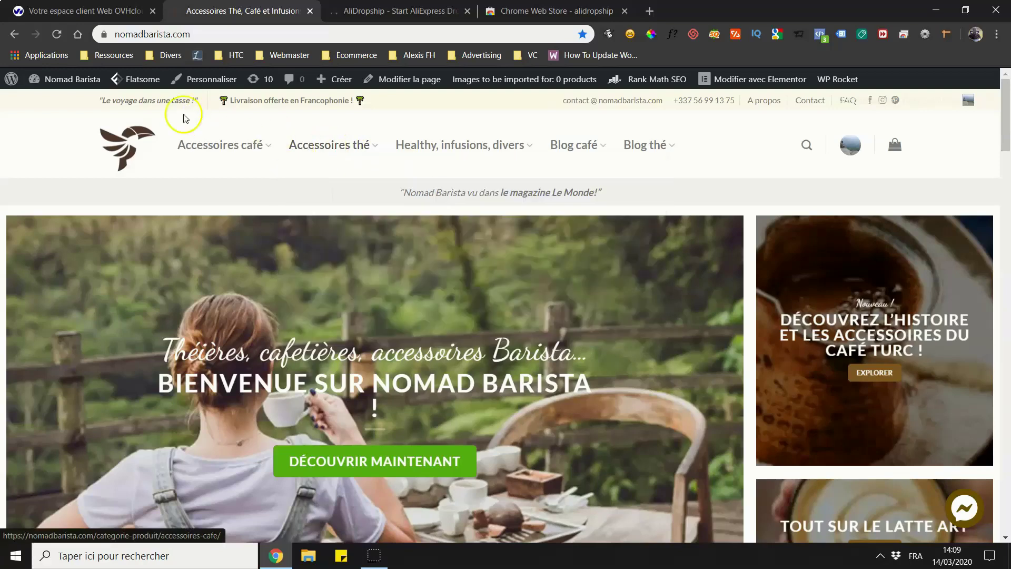
mouse_move(73, 79)
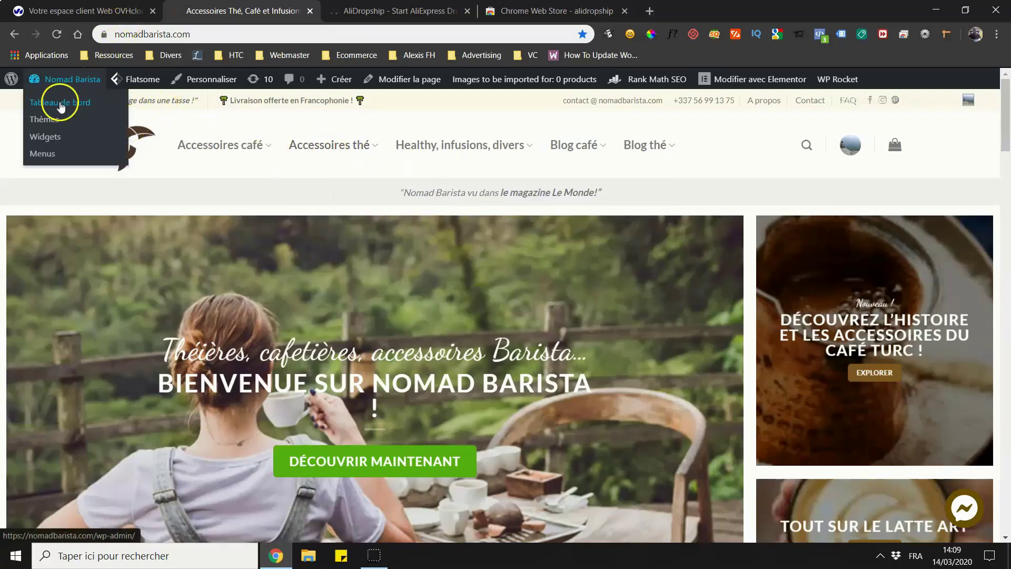
left_click(57, 104)
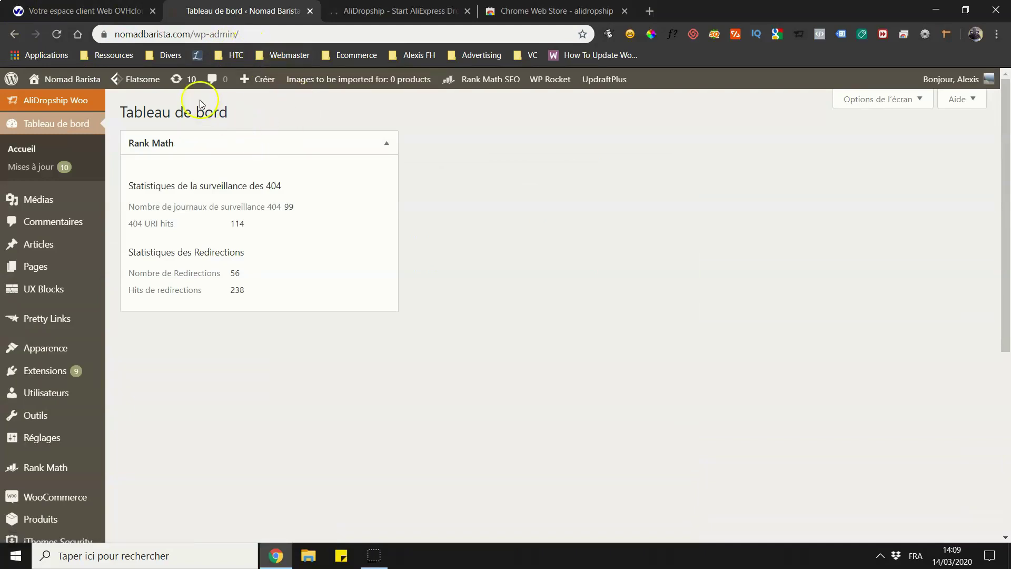
Switch to the AliDropship website and open the plugin page offered for building a store by yourself.
left_click(377, 12)
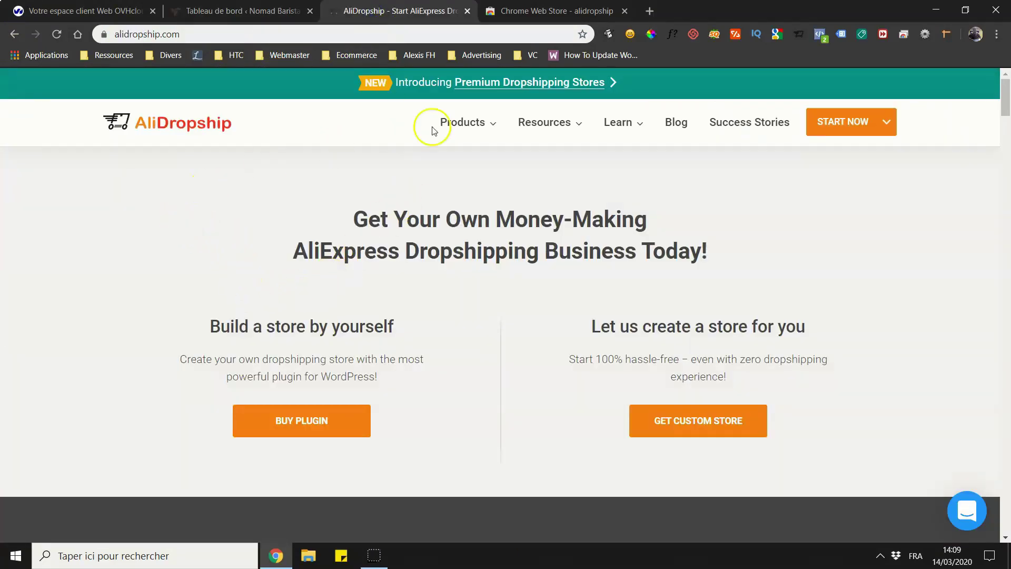
scroll(302, 191, "down", 1)
scroll(302, 189, "down", 4)
scroll(299, 187, "up", 5)
scroll(288, 185, "down", 8)
scroll(316, 169, "up", 6)
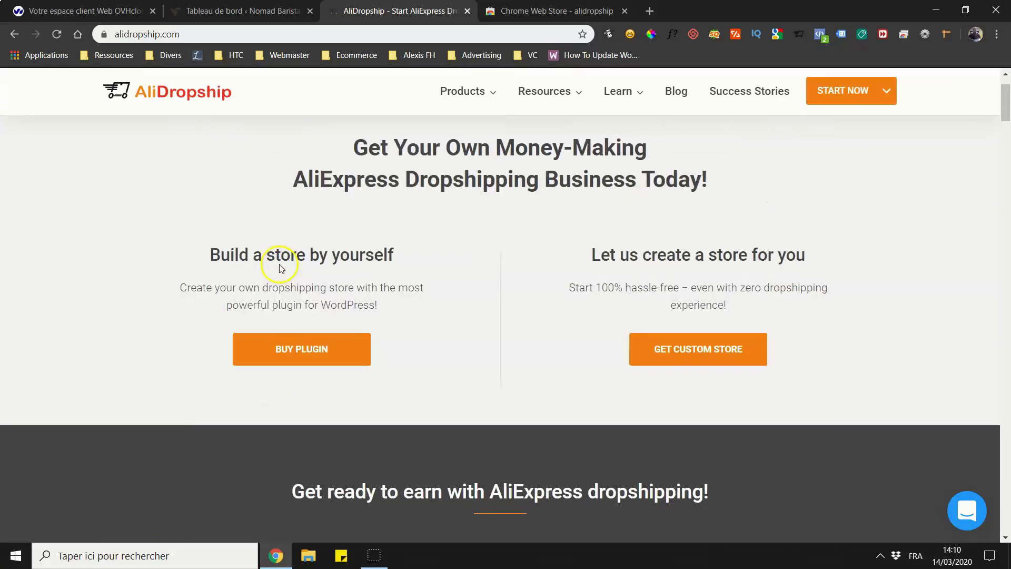
left_click(267, 351)
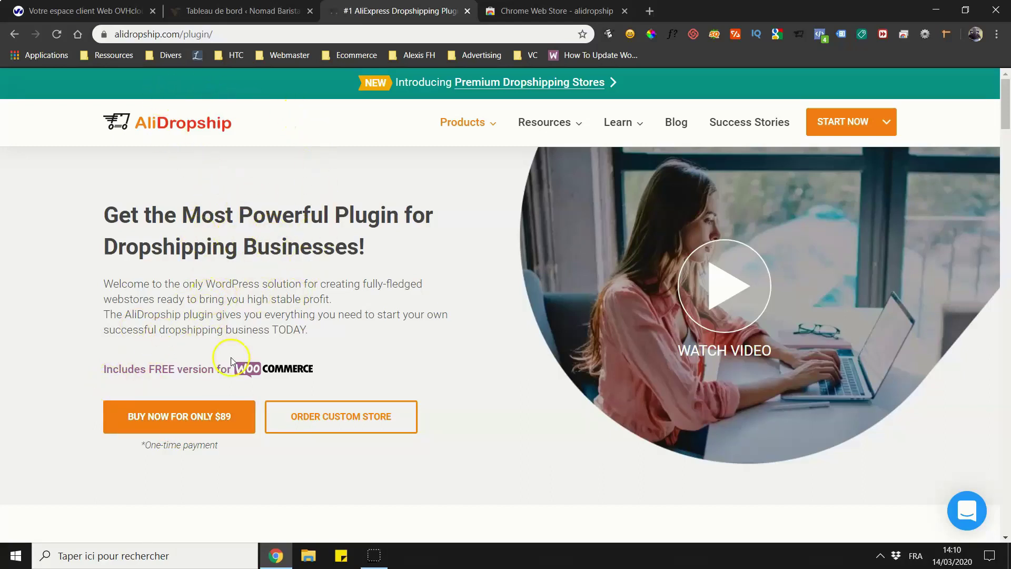
Review the AliDropship plugin offer with its free WooCommerce version and open the checkout for the $89 plugin.
left_click(203, 435)
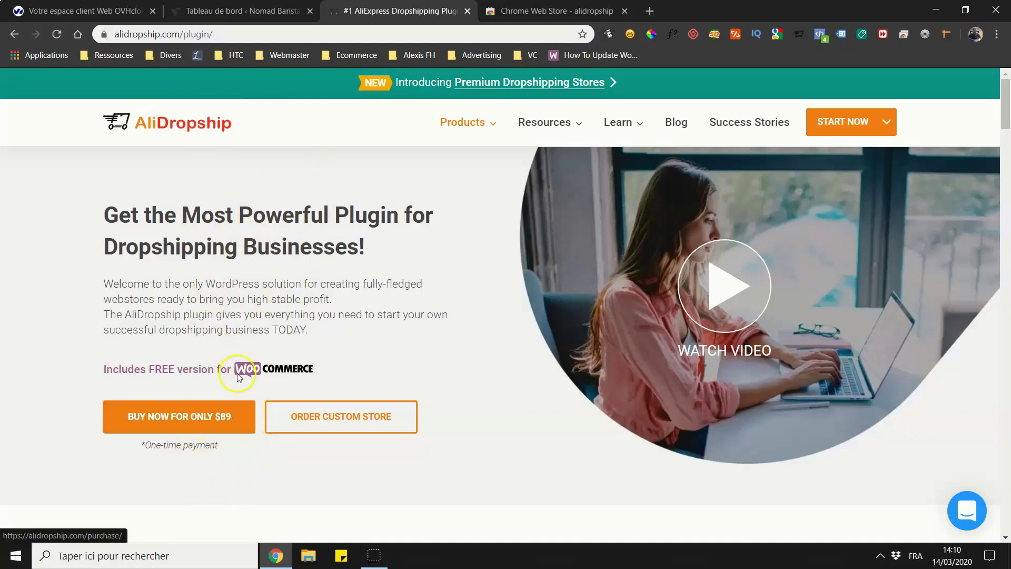
left_click(296, 265)
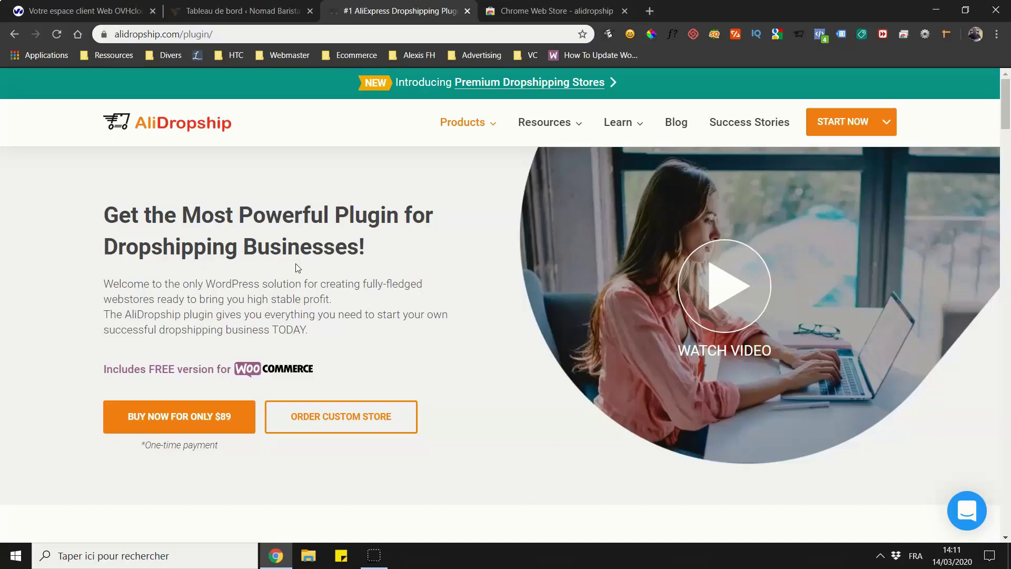
left_click(300, 246)
scroll(158, 316, "down", 2)
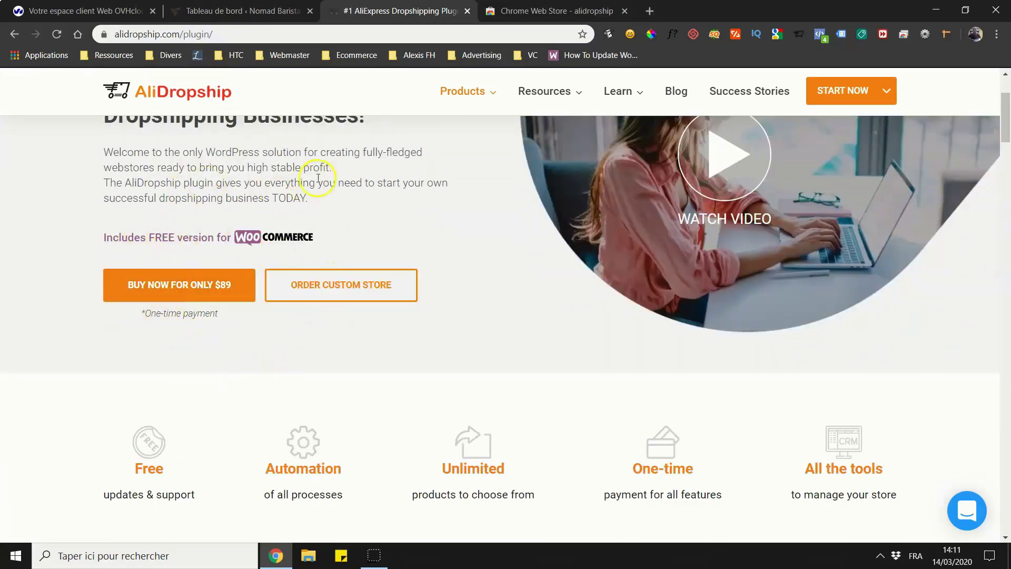
scroll(319, 178, "up", 3)
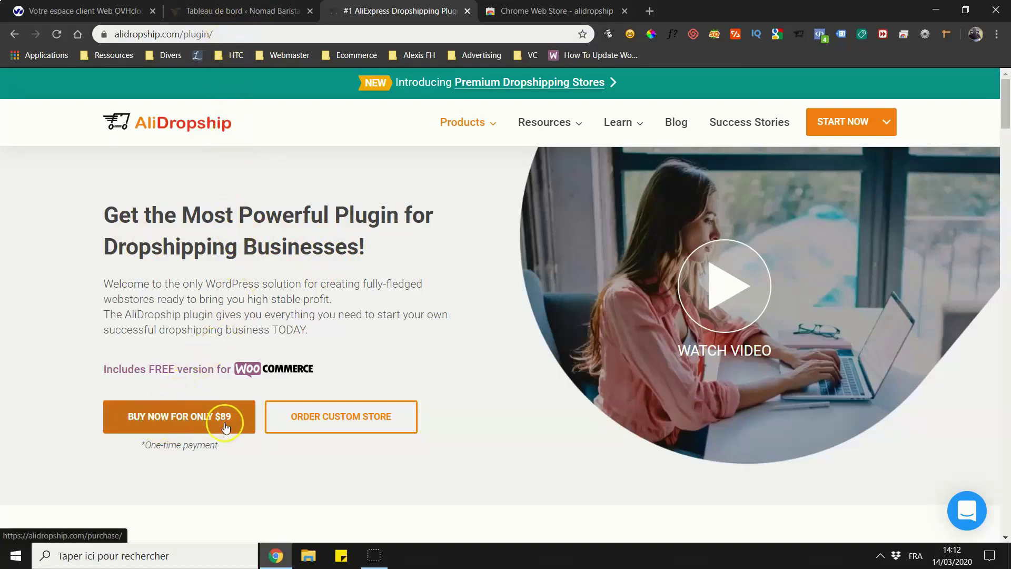
left_click_drag(128, 369, 272, 371)
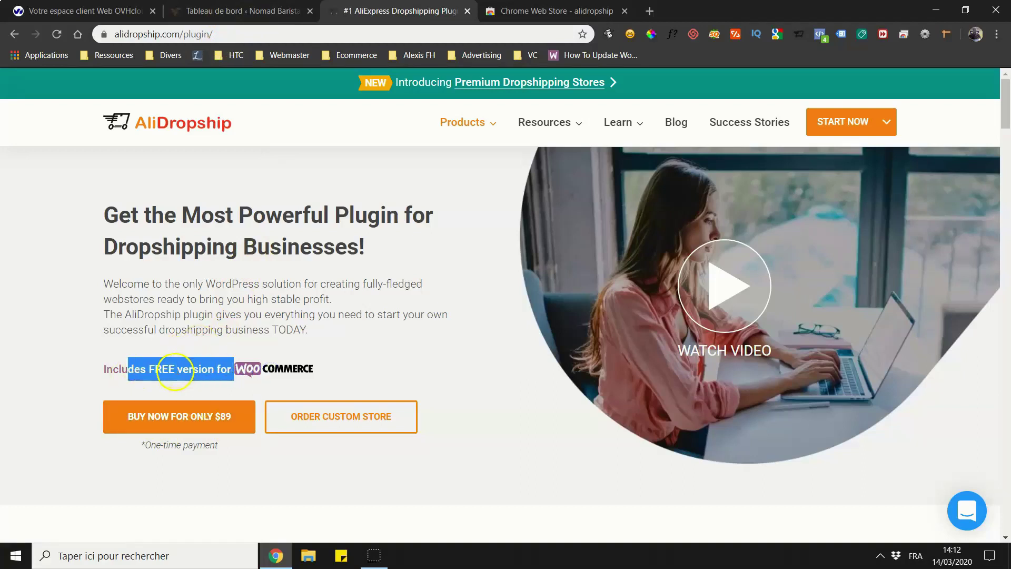
left_click(175, 370)
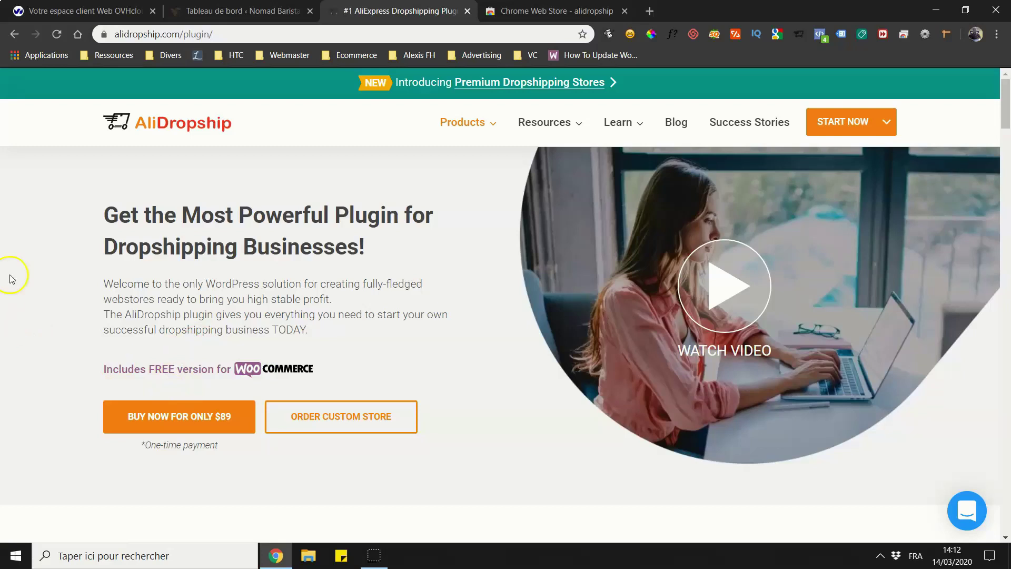
left_click(194, 405)
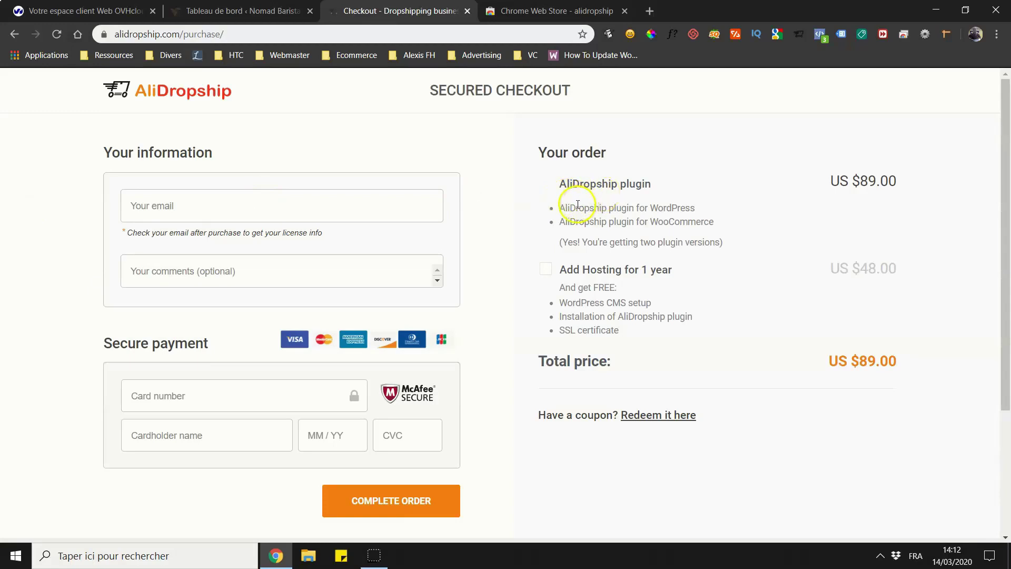
Examine the WordPress and WooCommerce versions of the AliDropship plugin listed in the checkout order.
left_click_drag(576, 207, 678, 221)
left_click(599, 221)
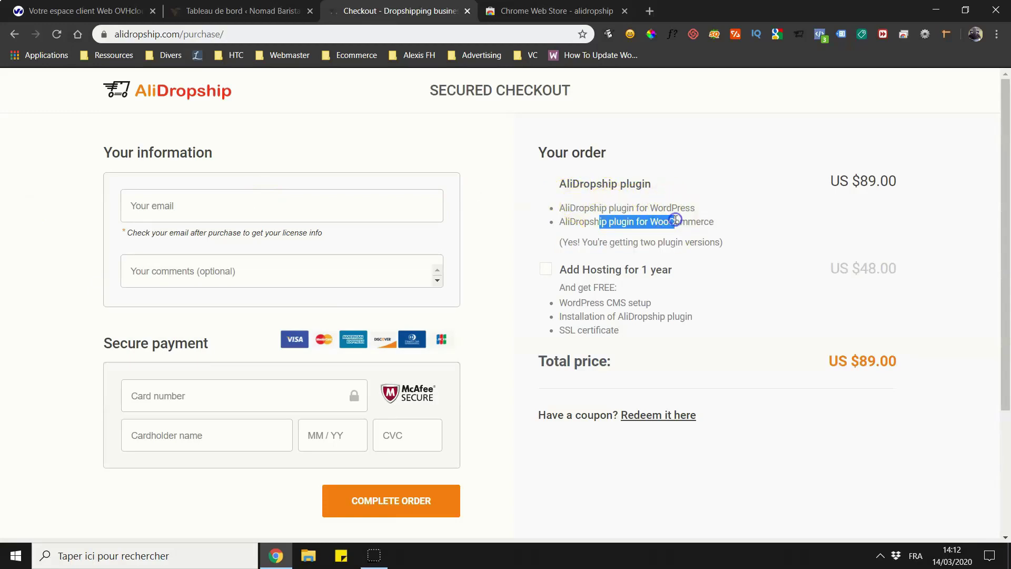
left_click(643, 209)
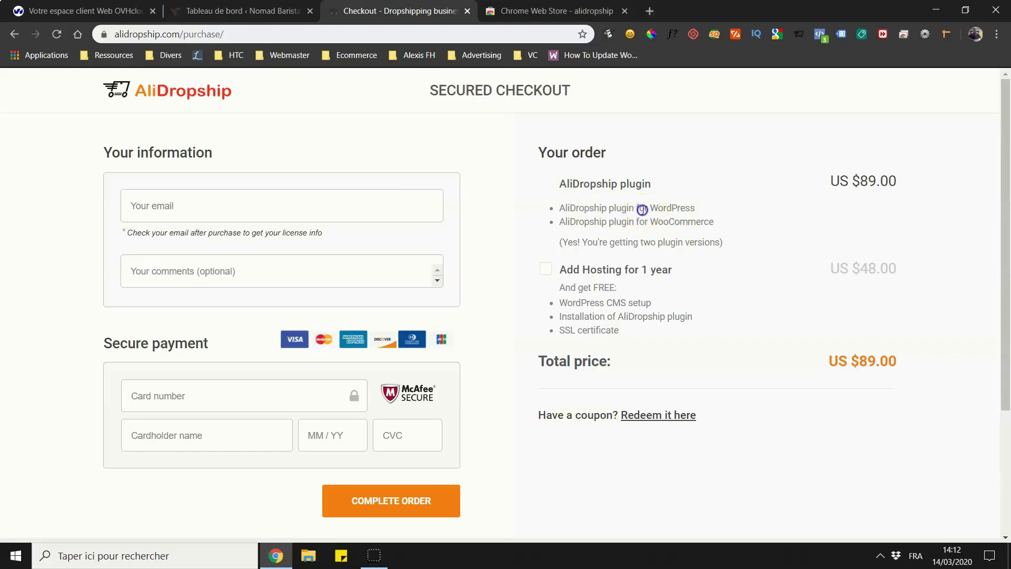
left_click(679, 205)
left_click_drag(589, 208, 676, 208)
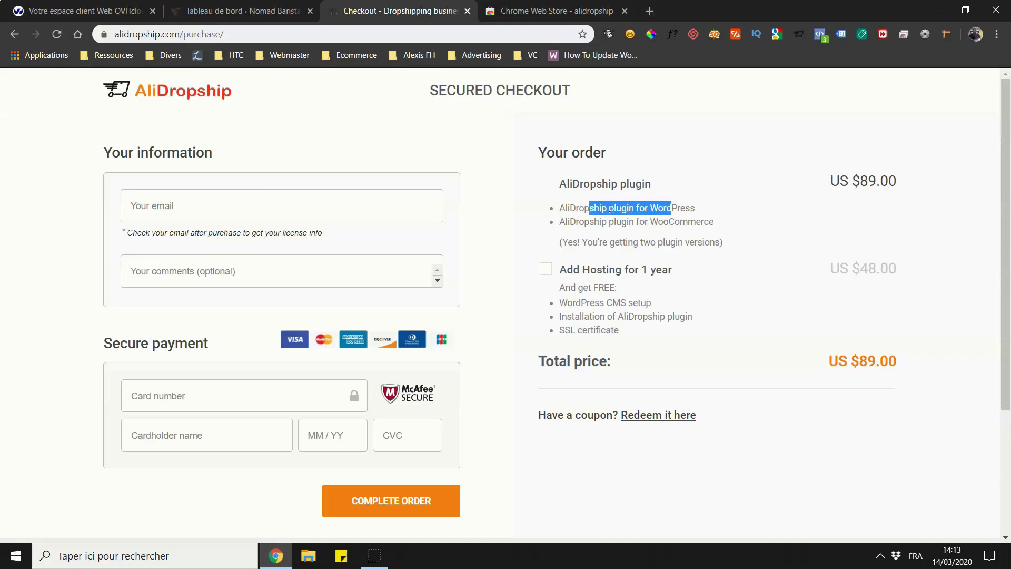
left_click(604, 208)
left_click(604, 208)
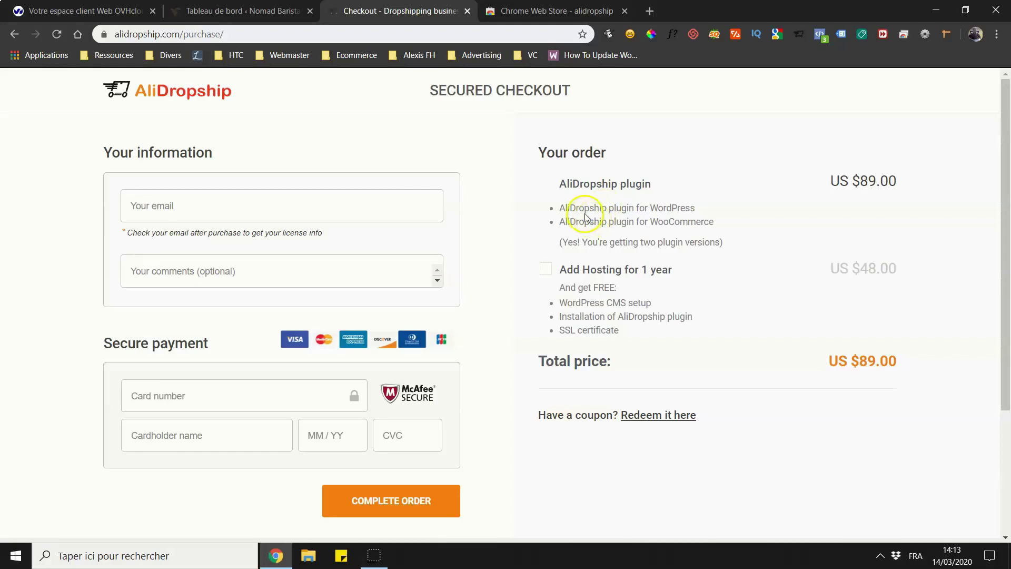
left_click_drag(588, 208, 670, 205)
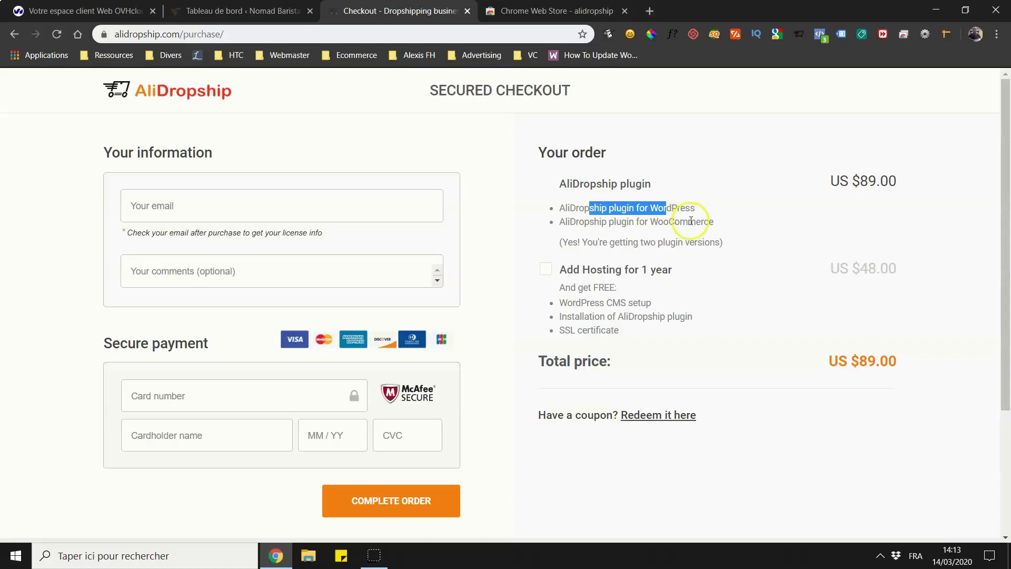
left_click_drag(696, 222, 623, 226)
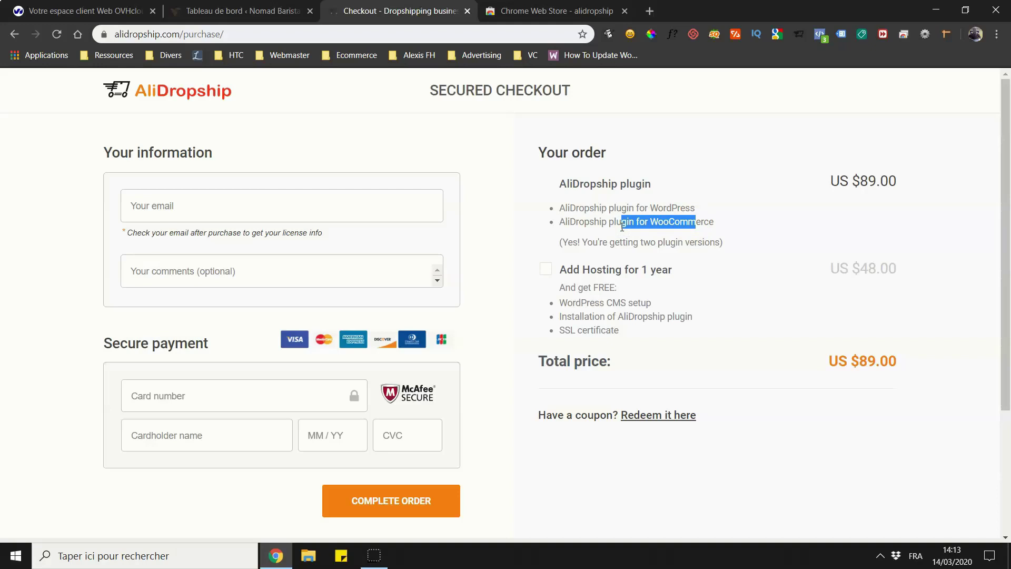
left_click(621, 216)
left_click_drag(584, 208, 670, 206)
left_click(669, 206)
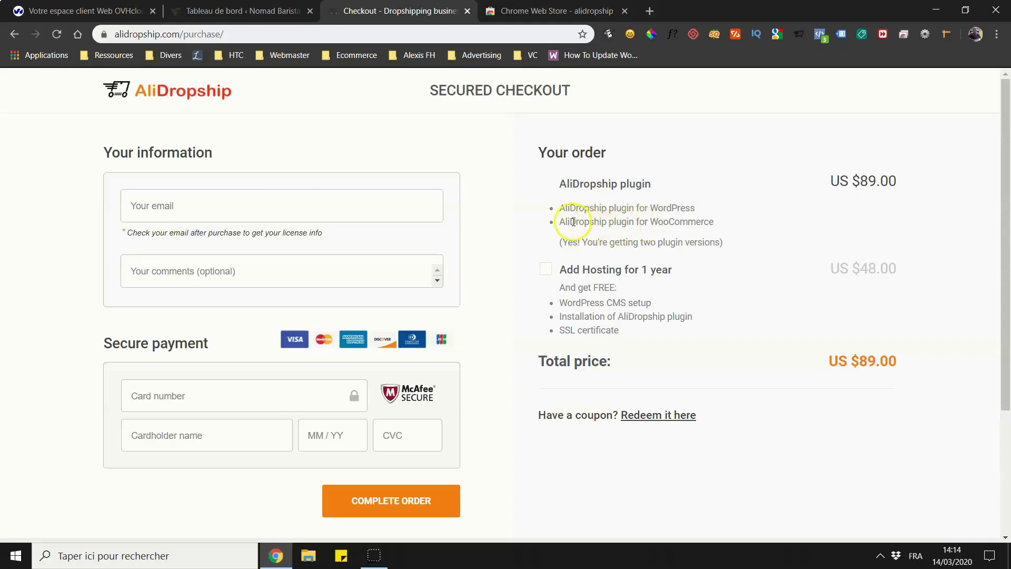
left_click_drag(576, 222, 676, 224)
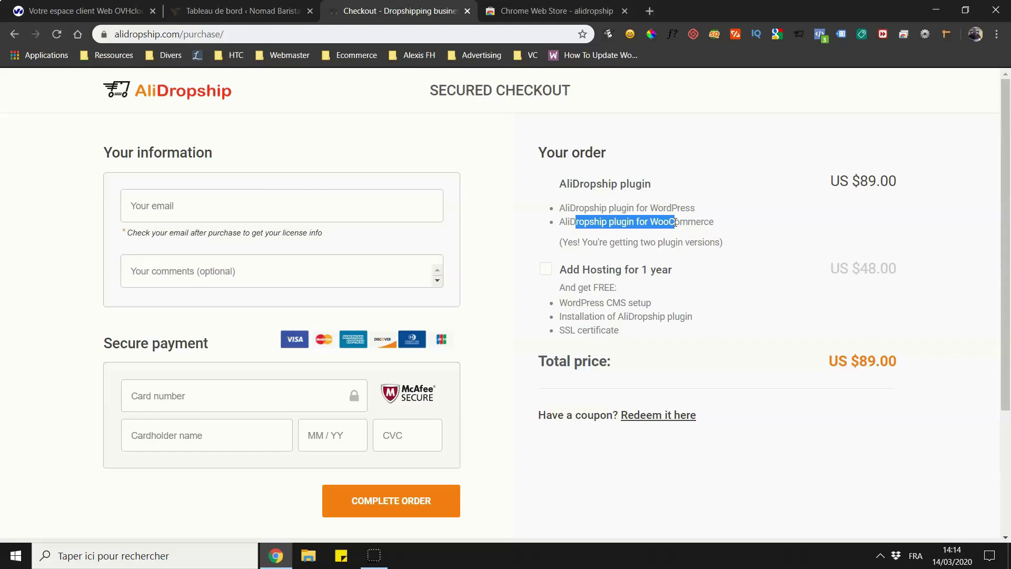
left_click_drag(577, 208, 674, 203)
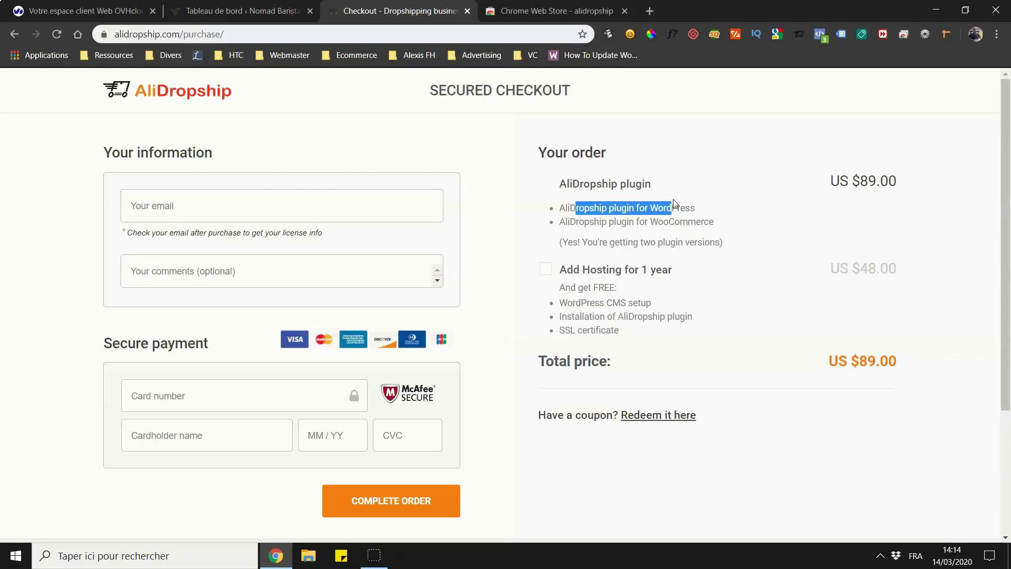
left_click(674, 203)
left_click_drag(676, 207, 562, 205)
left_click(573, 206)
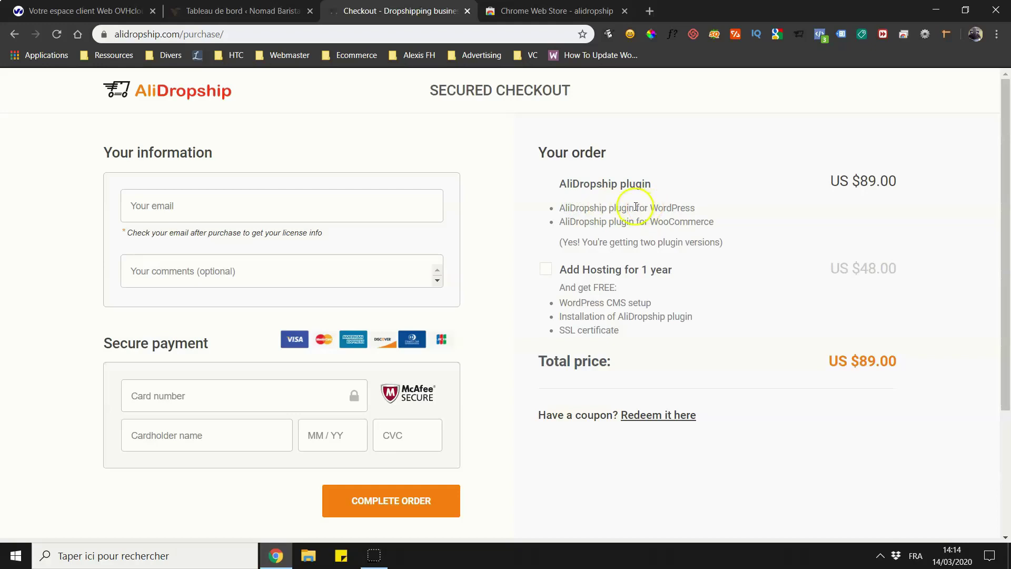
Highlight the WooCommerce version of the plugin in the order and open the AliDropship Themes page.
left_click(583, 223)
left_click_drag(583, 223, 705, 218)
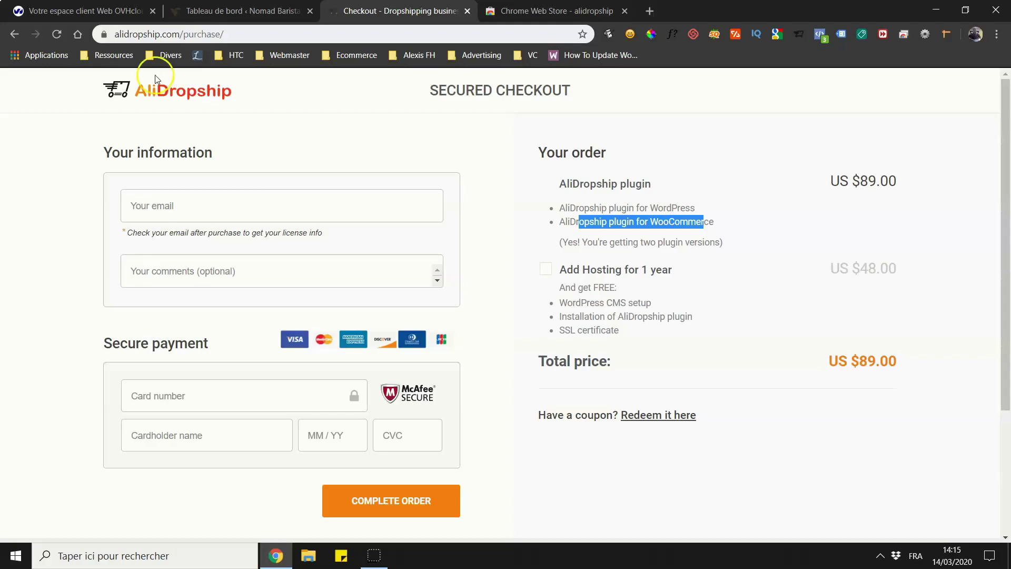
left_click(165, 93)
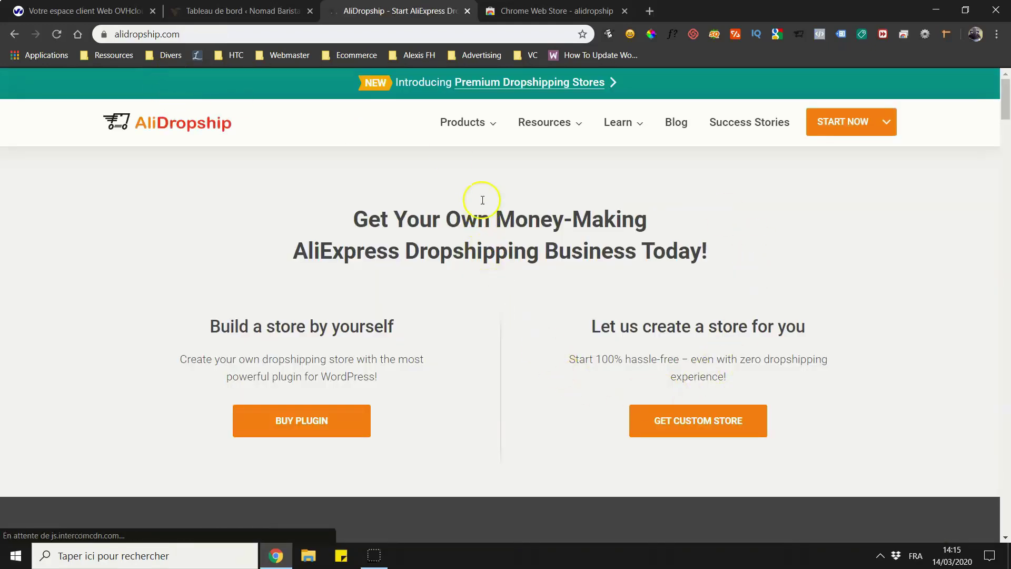
mouse_move(481, 125)
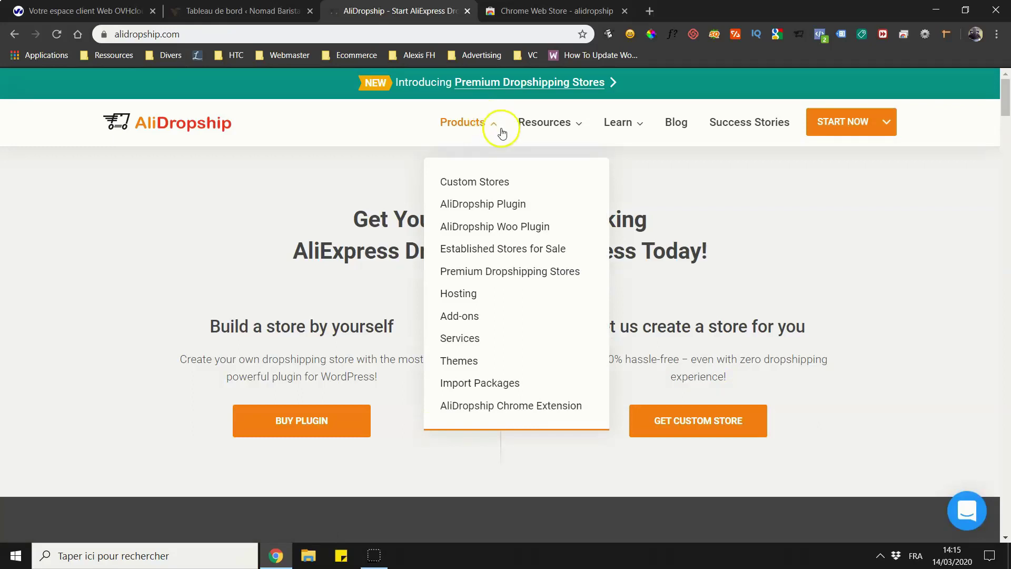
left_click(468, 363)
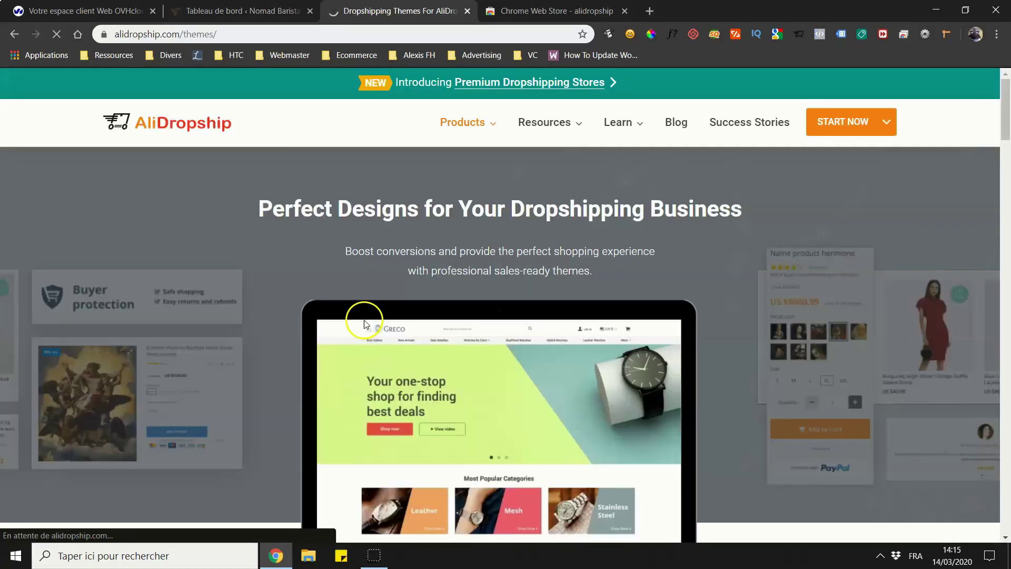
Browse the AliDropship theme catalogue down to the WooCommerce themes, checking Flatsome, Shopkeeper, Shopper and Storefront with their prices.
left_click_drag(1005, 117, 995, 332)
scroll(924, 268, "down", 12)
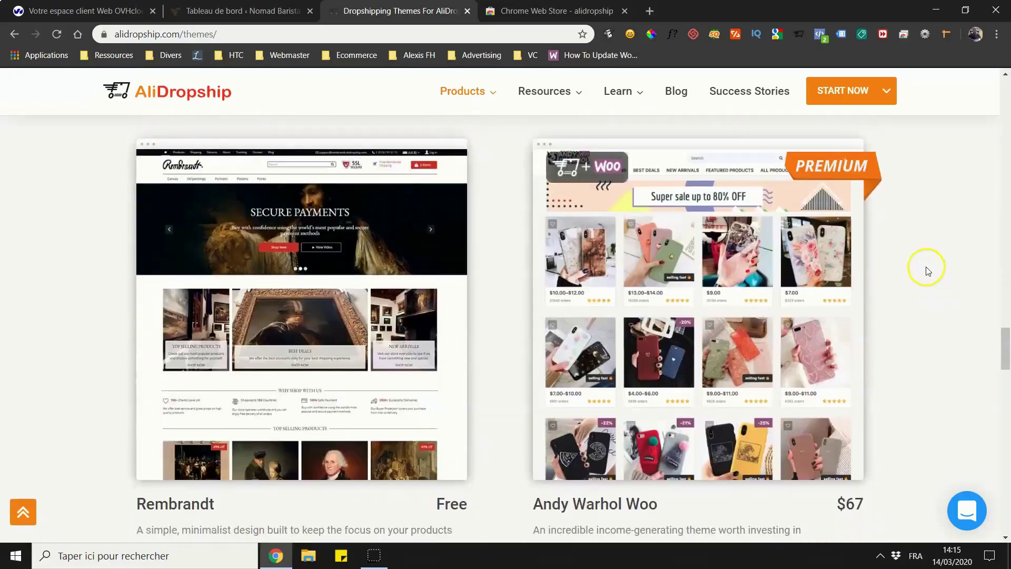
scroll(921, 268, "down", 13)
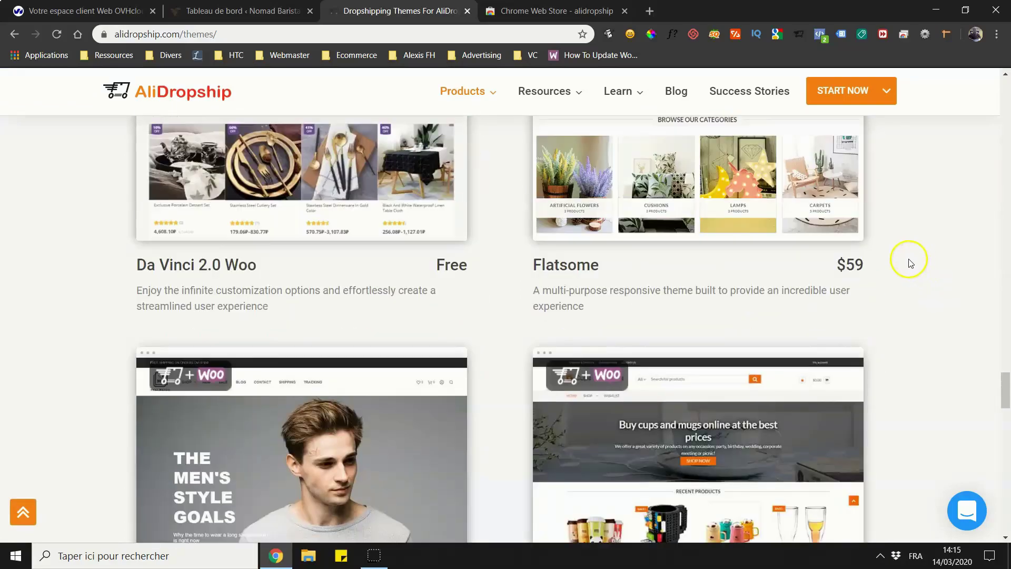
scroll(695, 354, "up", 3)
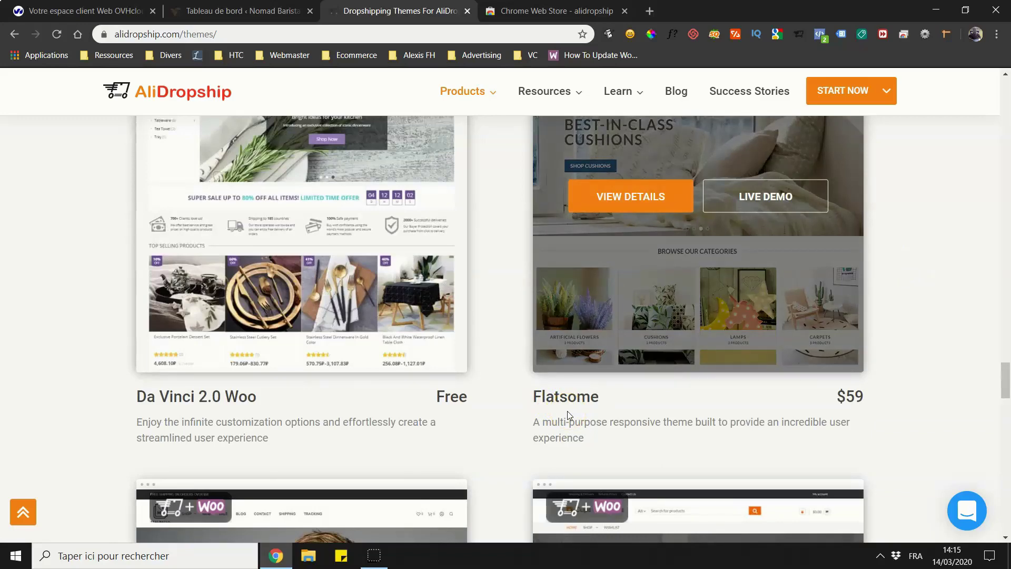
scroll(896, 207, "down", 15)
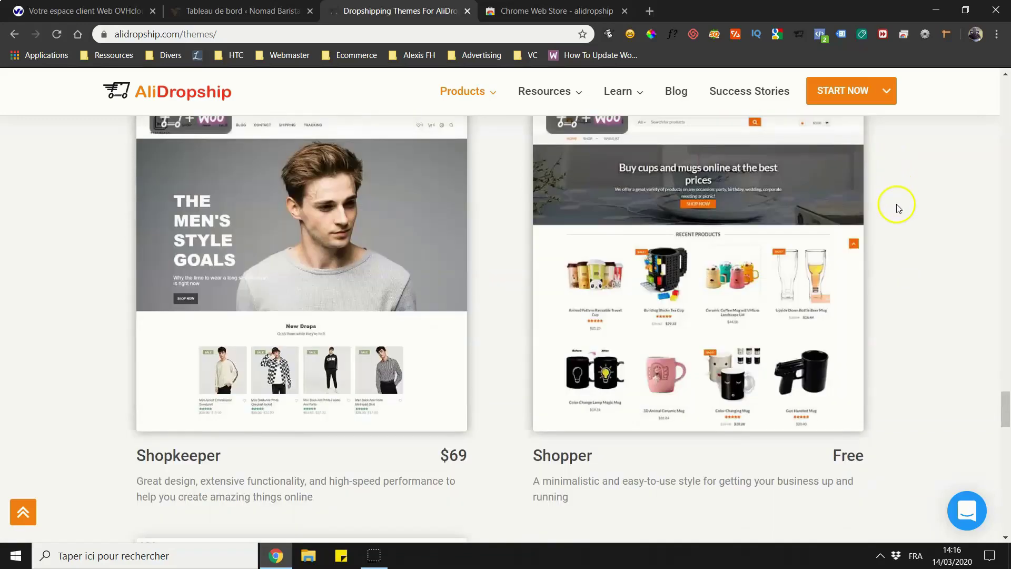
scroll(888, 261, "down", 2)
scroll(888, 261, "up", 7)
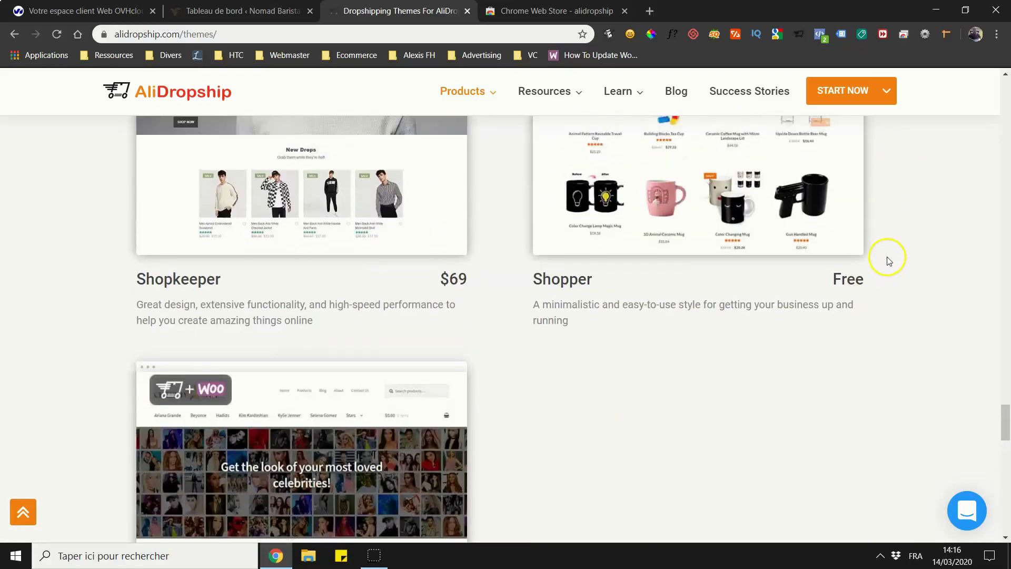
scroll(877, 256, "down", 4)
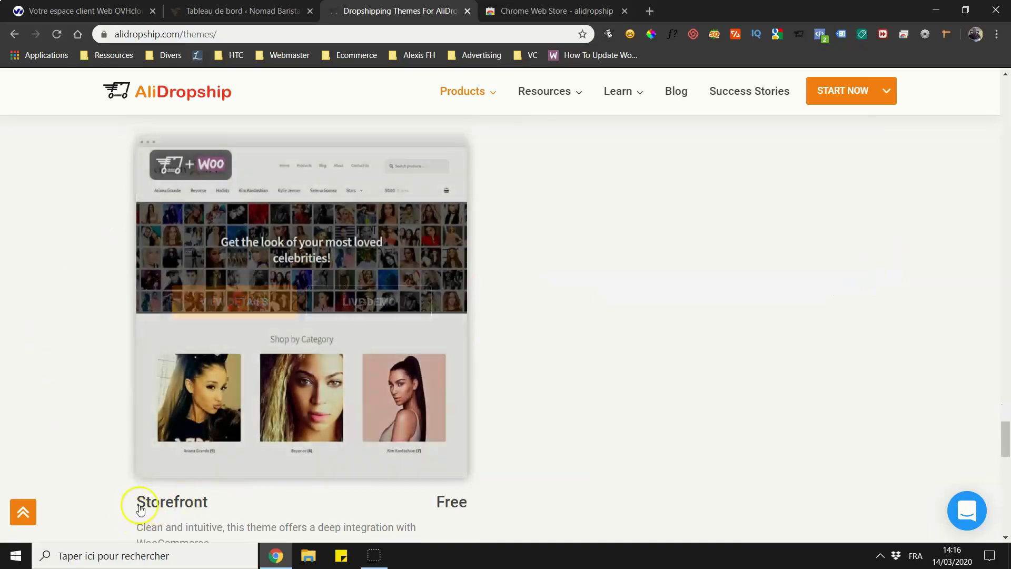
scroll(153, 495, "down", 1)
Compare the Da Vinci 2.0 Woo and Flatsome themes with the neighbouring Claude Monet Woo and El Greco Woo themes.
scroll(666, 332, "up", 15)
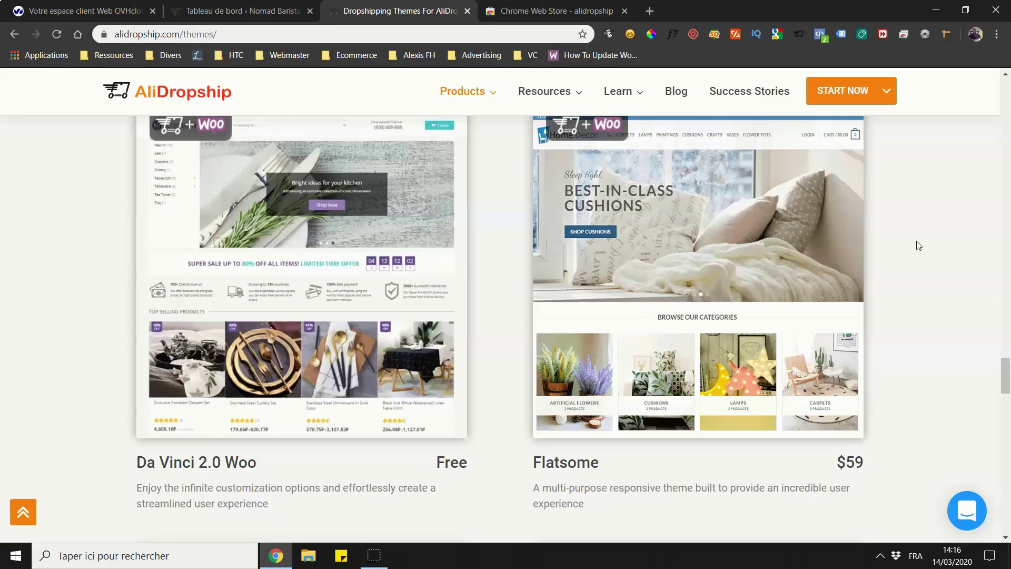
scroll(916, 246, "up", 3)
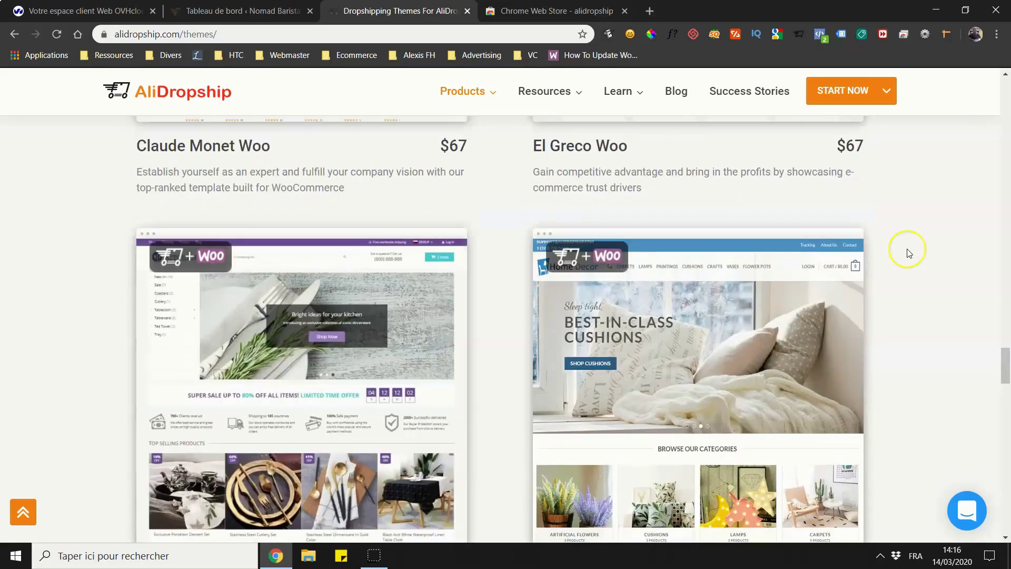
scroll(909, 253, "down", 1)
scroll(910, 253, "down", 2)
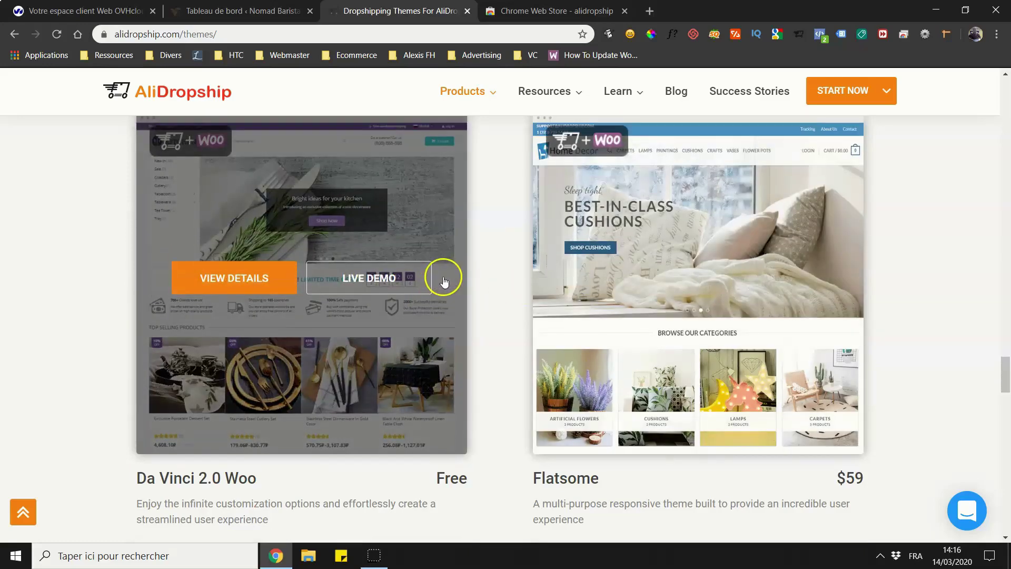
scroll(448, 293, "up", 3)
scroll(448, 294, "up", 1)
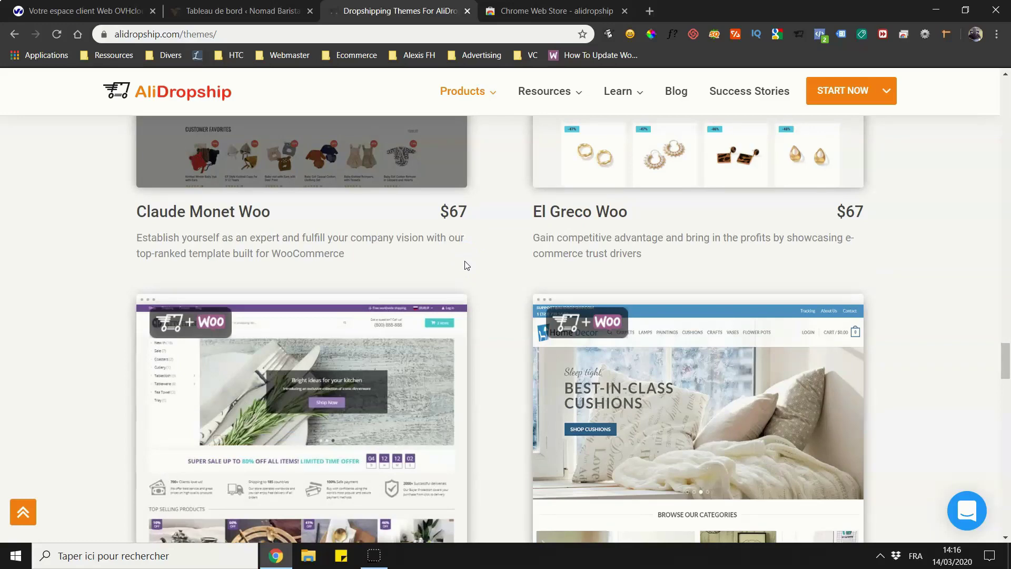
scroll(7, 215, "down", 4)
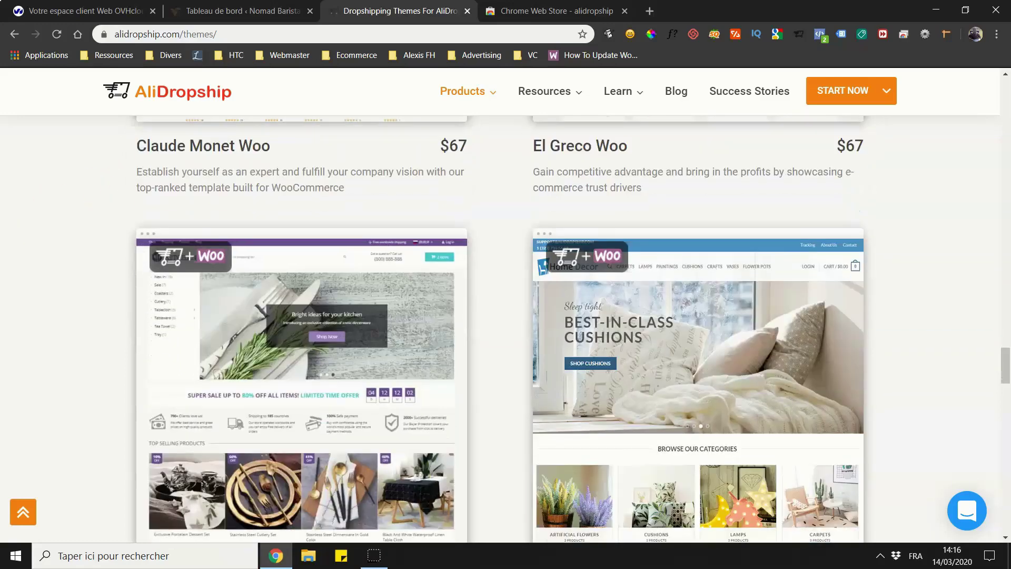
scroll(15, 209, "up", 2)
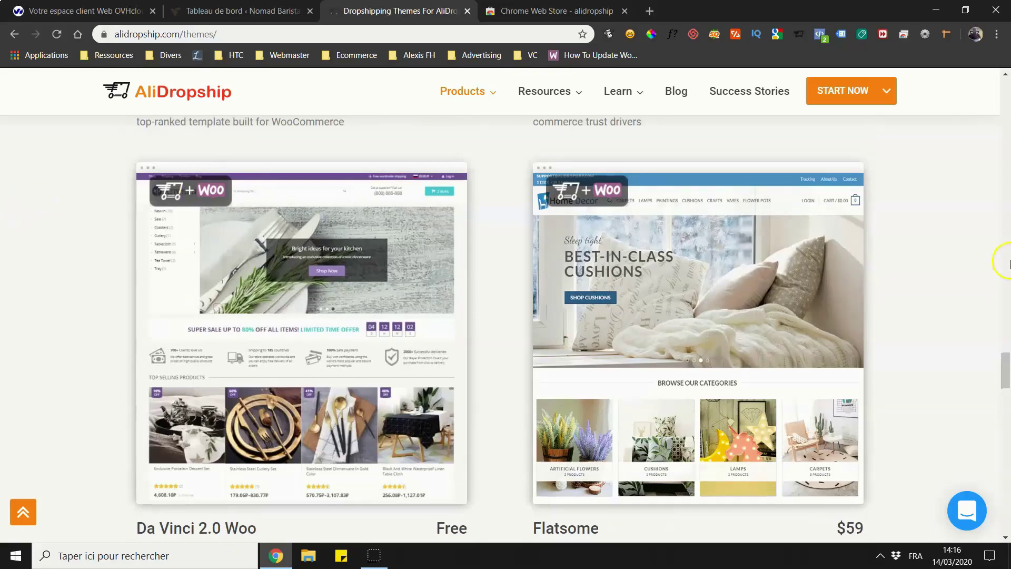
Review the beginning of the theme catalogue, including the theme categories and the premium Van Gogh and El Greco themes.
left_click_drag(1004, 362, 1004, 98)
scroll(390, 256, "up", 2)
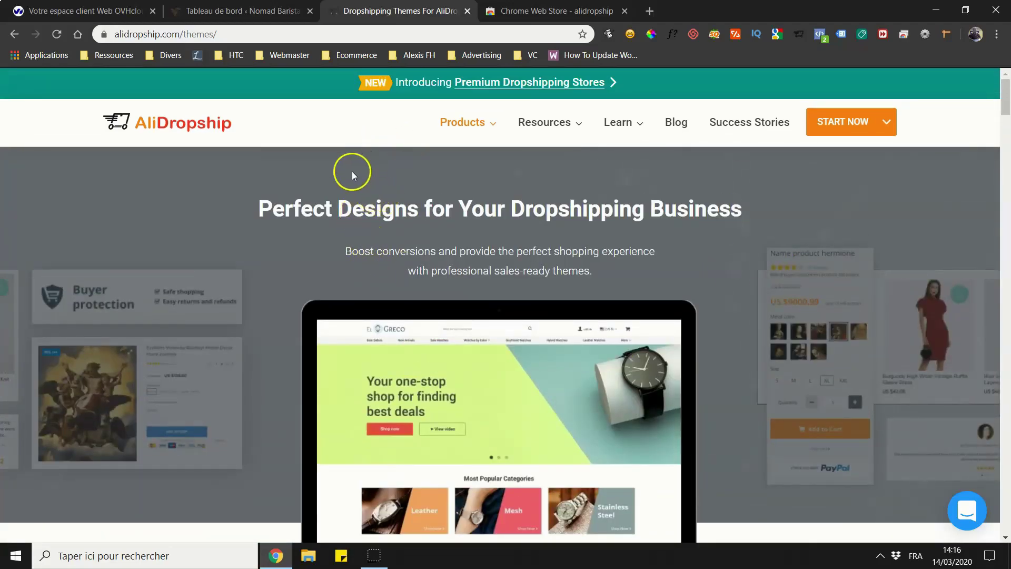
scroll(316, 167, "down", 10)
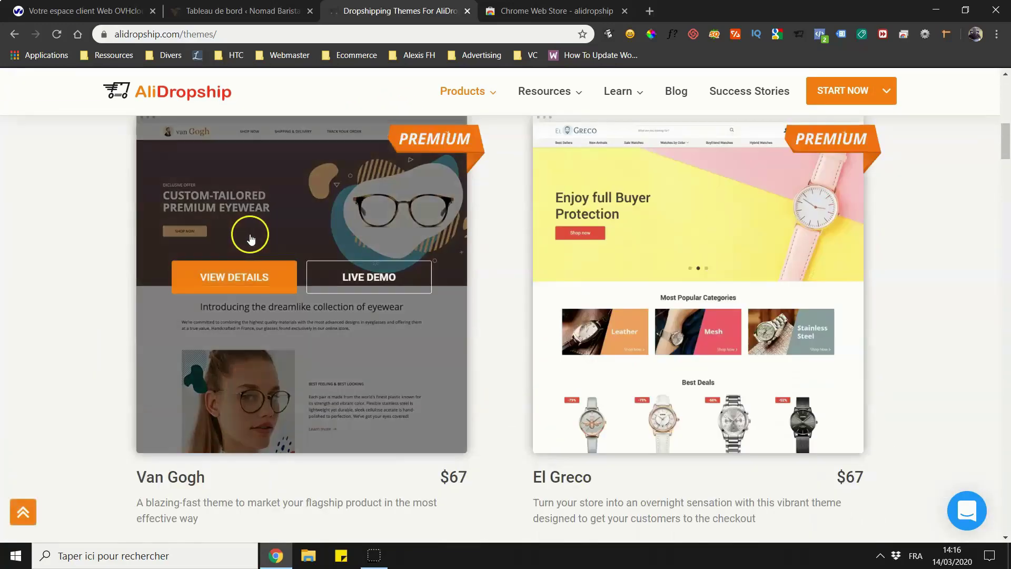
scroll(499, 362, "up", 4)
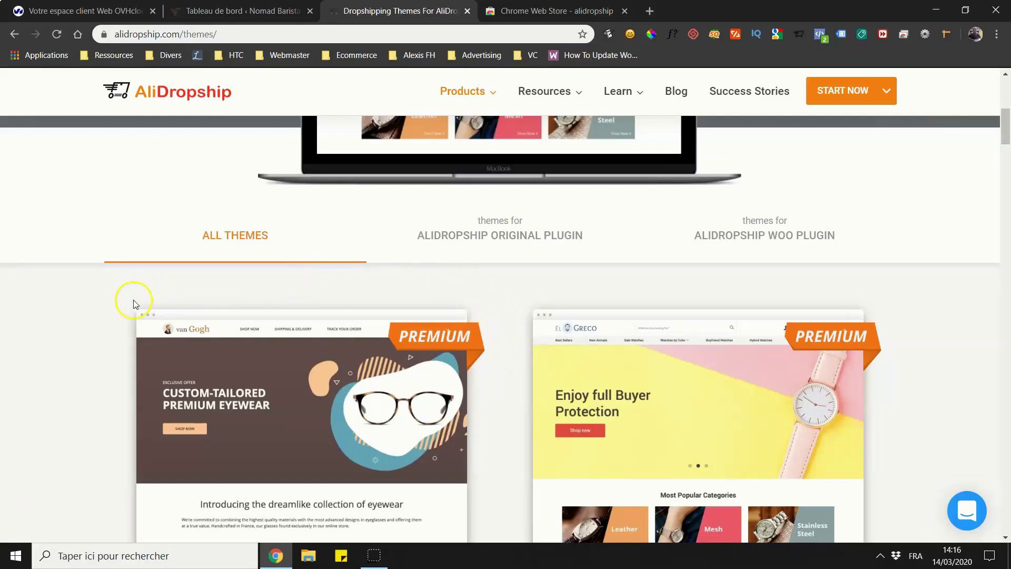
scroll(533, 280, "down", 6)
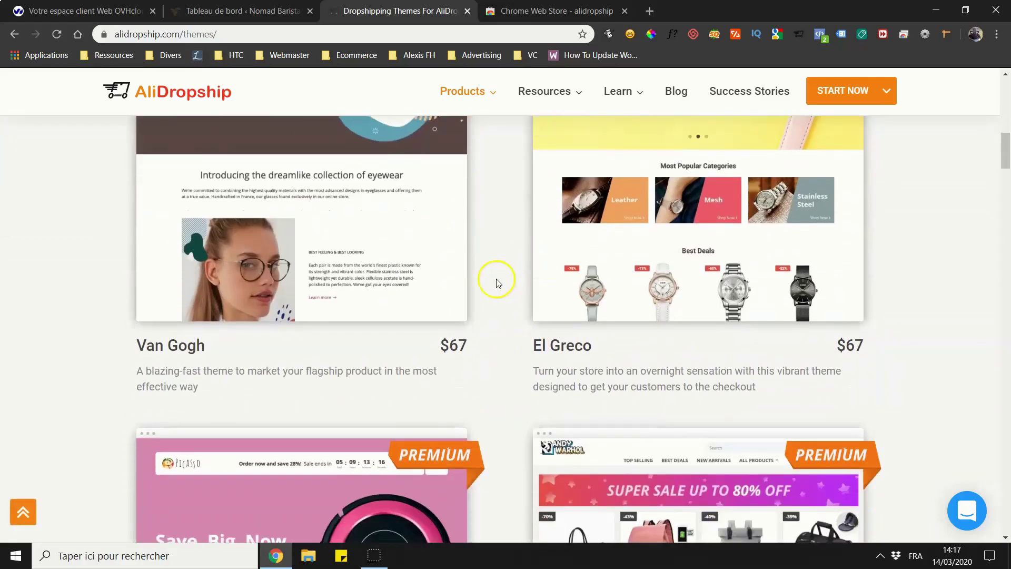
scroll(496, 283, "down", 1)
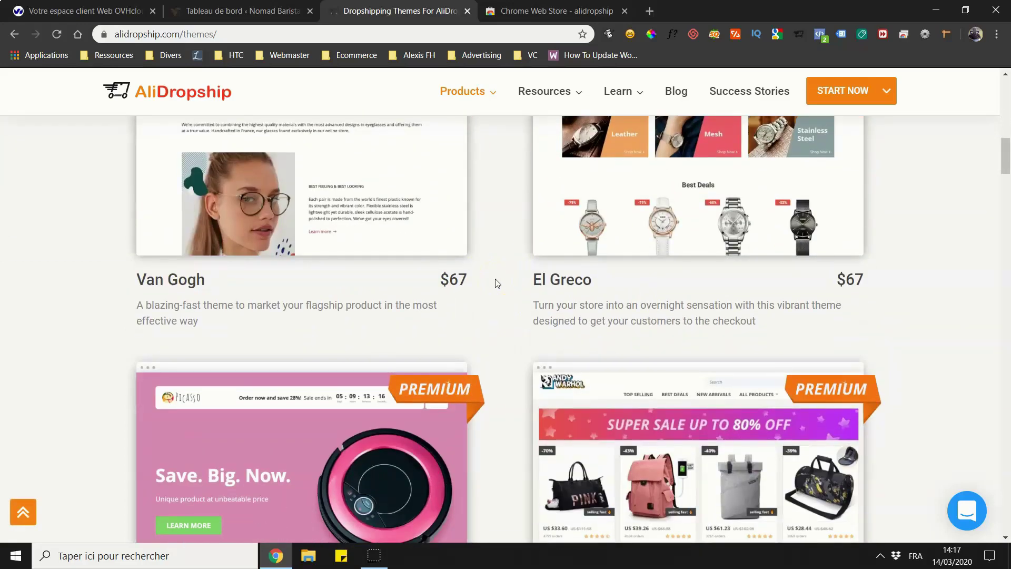
scroll(494, 240, "up", 10)
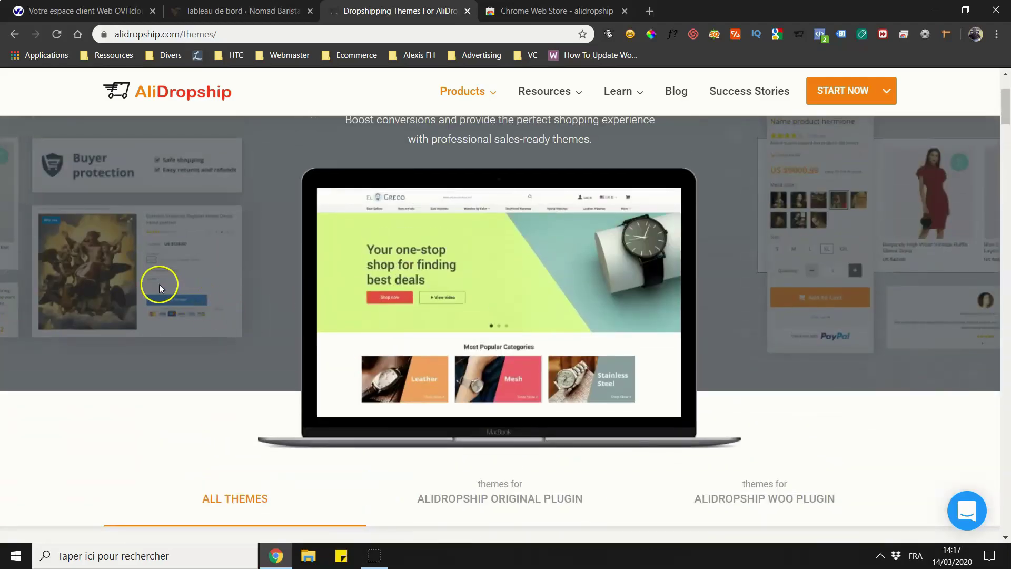
scroll(159, 287, "up", 3)
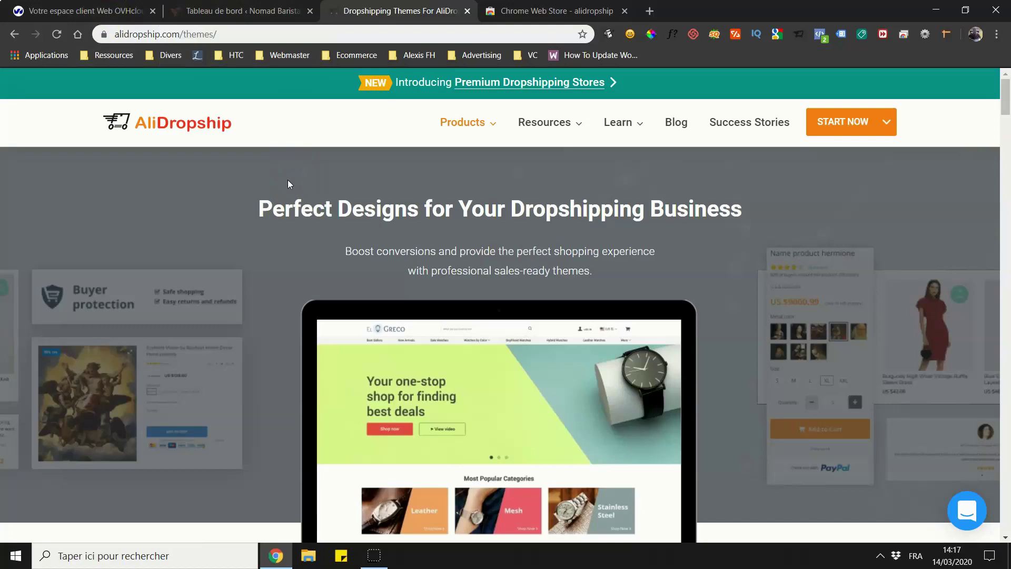
Show the AliDropship Woo Plugin among the installed extensions of the Nomad Barista WordPress site.
key("ctrl+Page_Up")
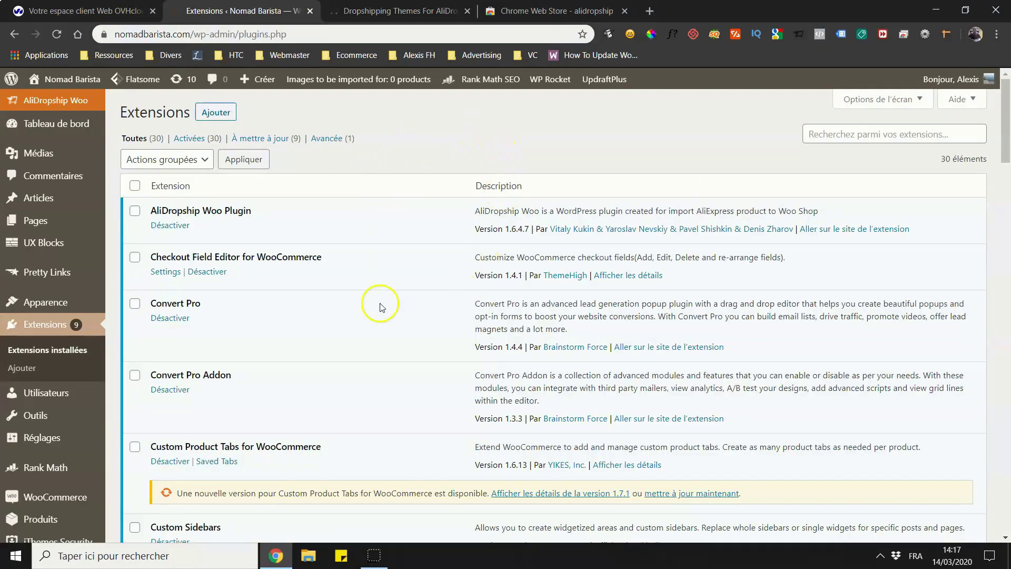
left_click_drag(157, 211, 244, 211)
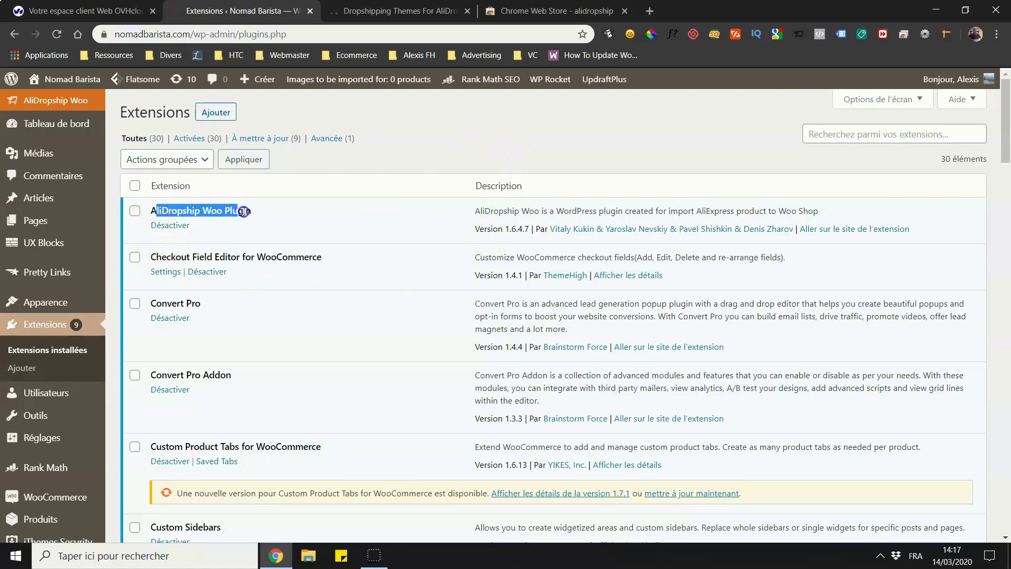
left_click(443, 148)
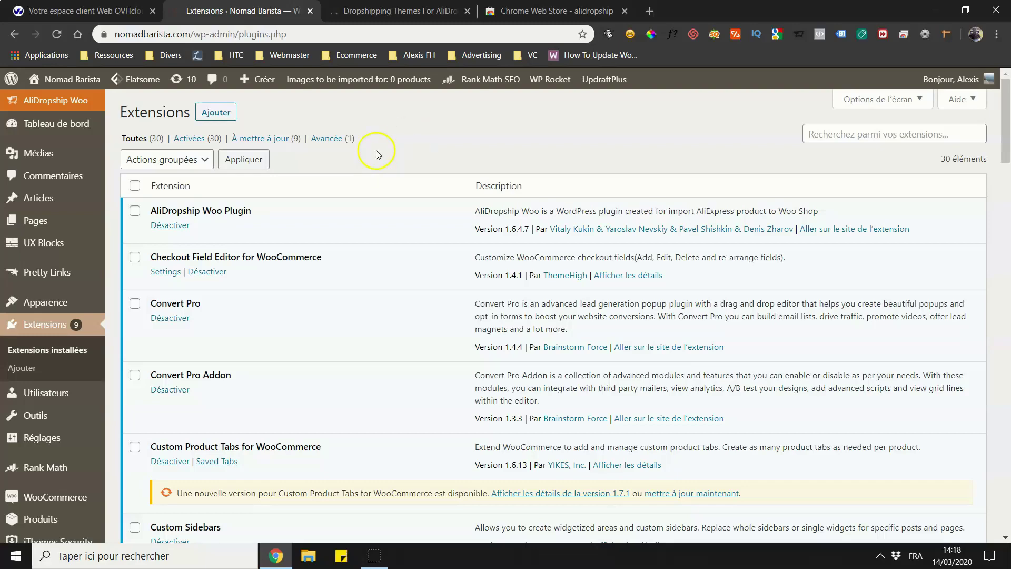
left_click(372, 6)
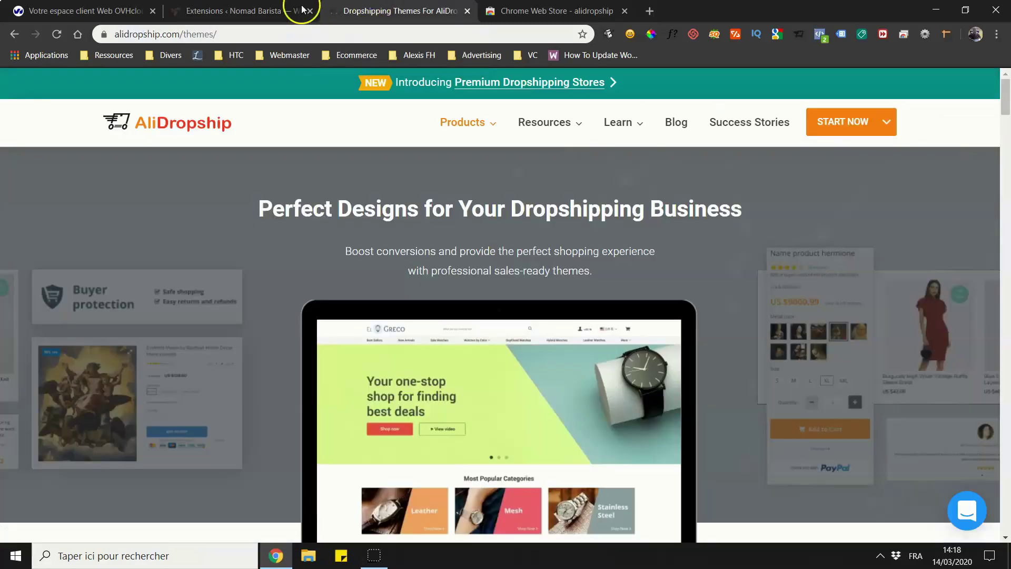
left_click(296, 9)
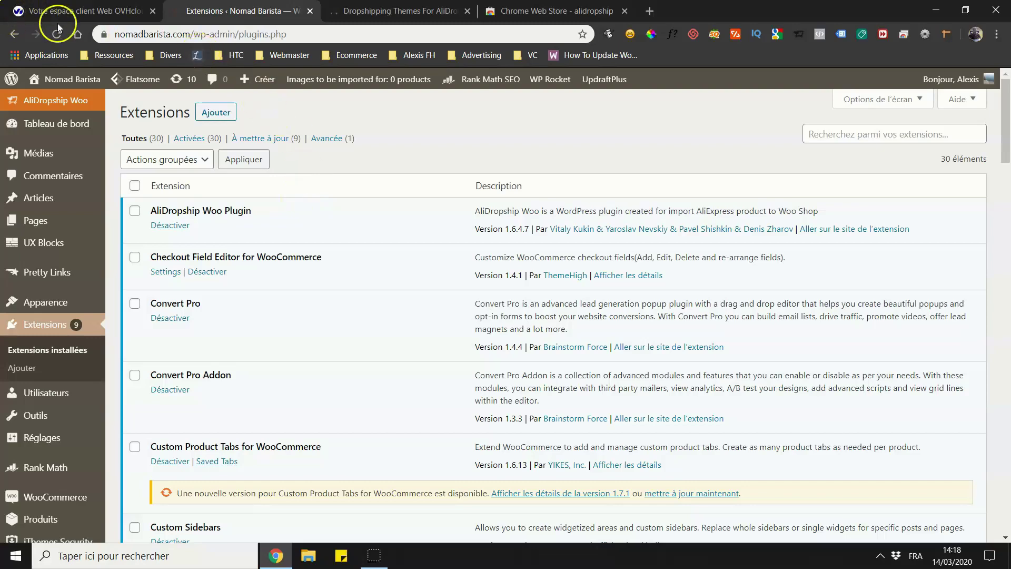
Check the global PHP version of the bouteilleisotherme.fr hosting in the OVH customer area and return to the WordPress extensions.
left_click(68, 11)
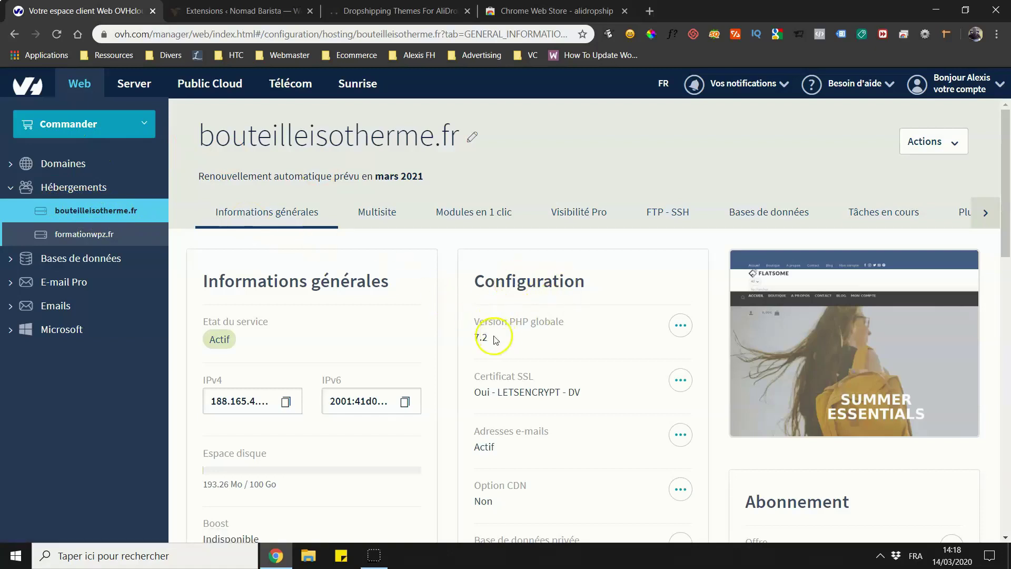
left_click(474, 336)
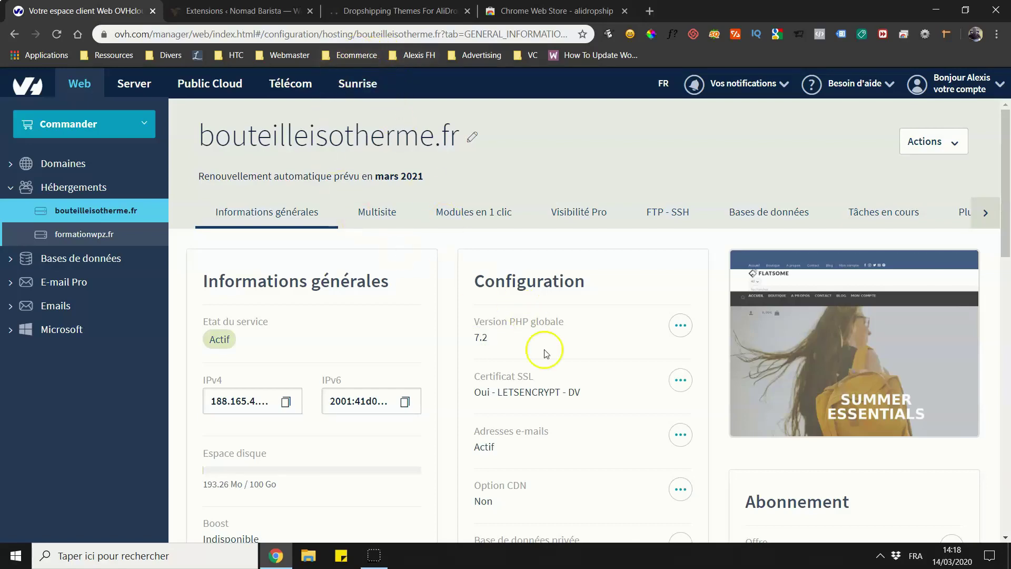
left_click(242, 11)
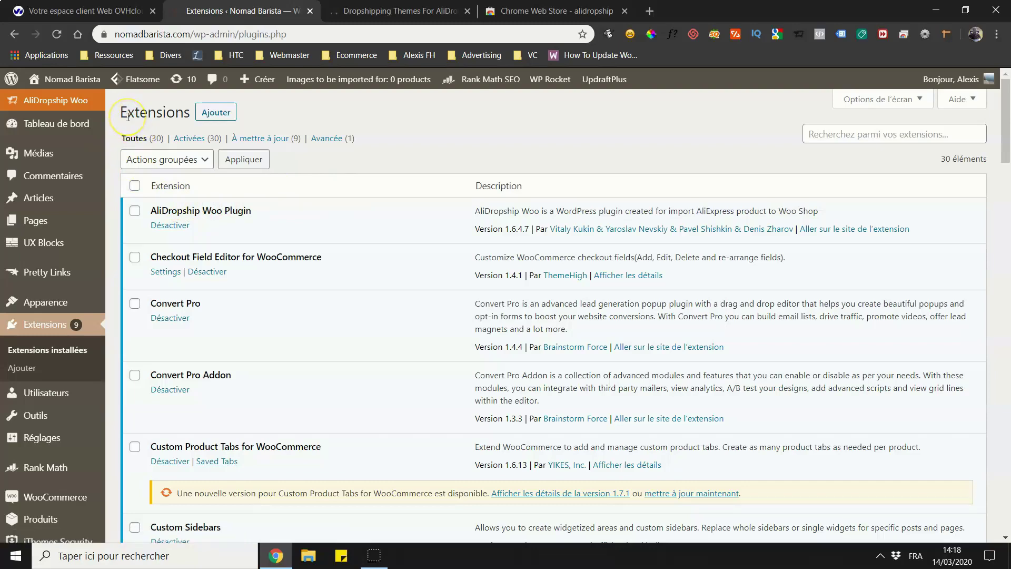
In the OVH customer area, open the current configuration of the bouteilleisotherme.fr hosting for modification, starting from its global PHP version.
left_click(92, 12)
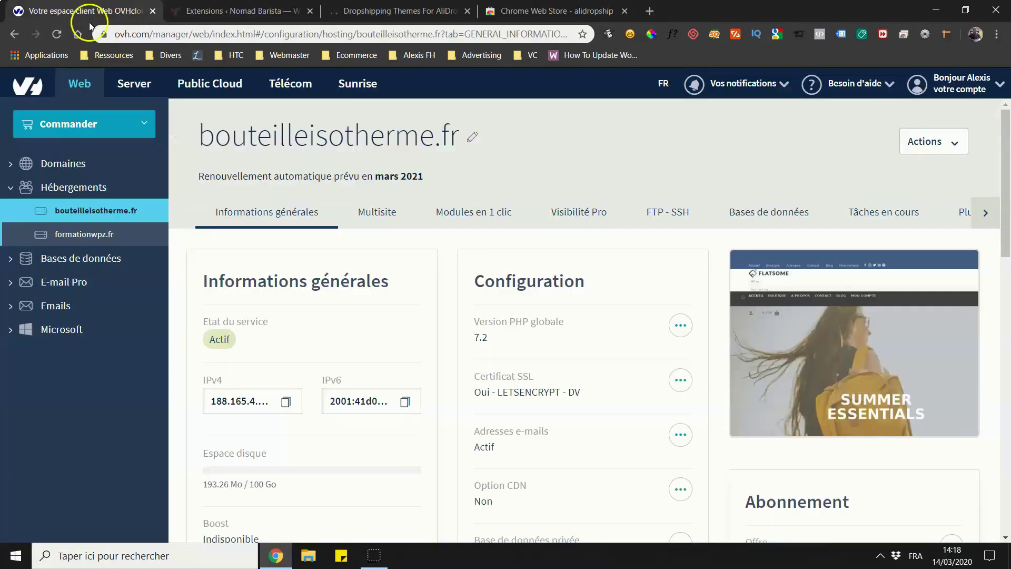
scroll(411, 211, "down", 1)
scroll(432, 258, "up", 1)
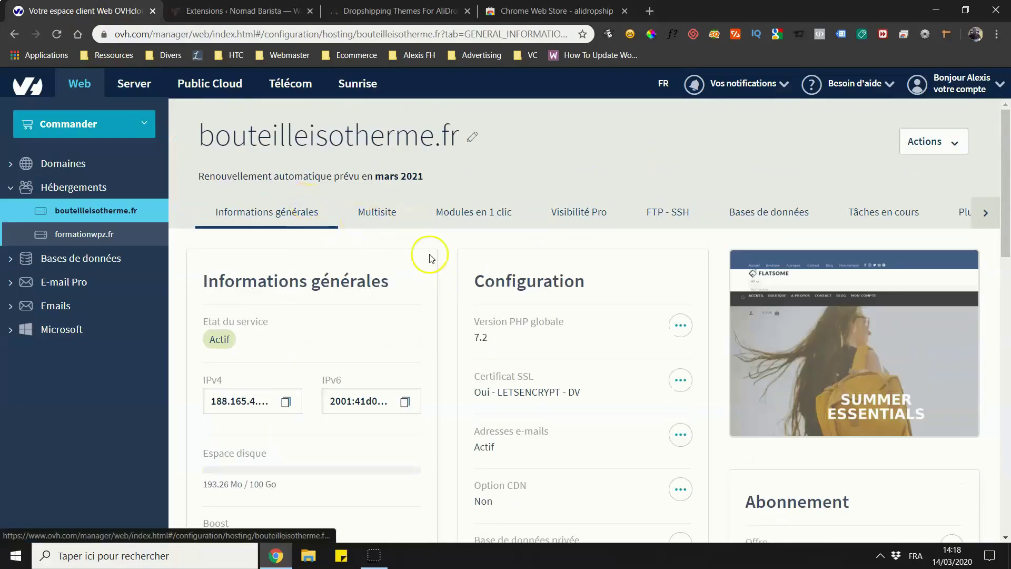
scroll(585, 297, "down", 1)
left_click(679, 259)
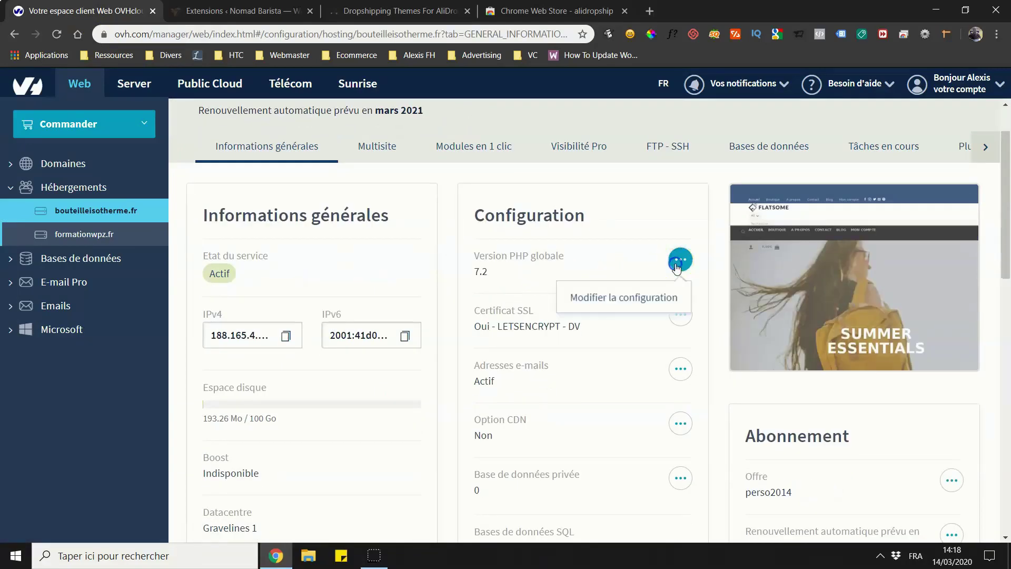
left_click(642, 304)
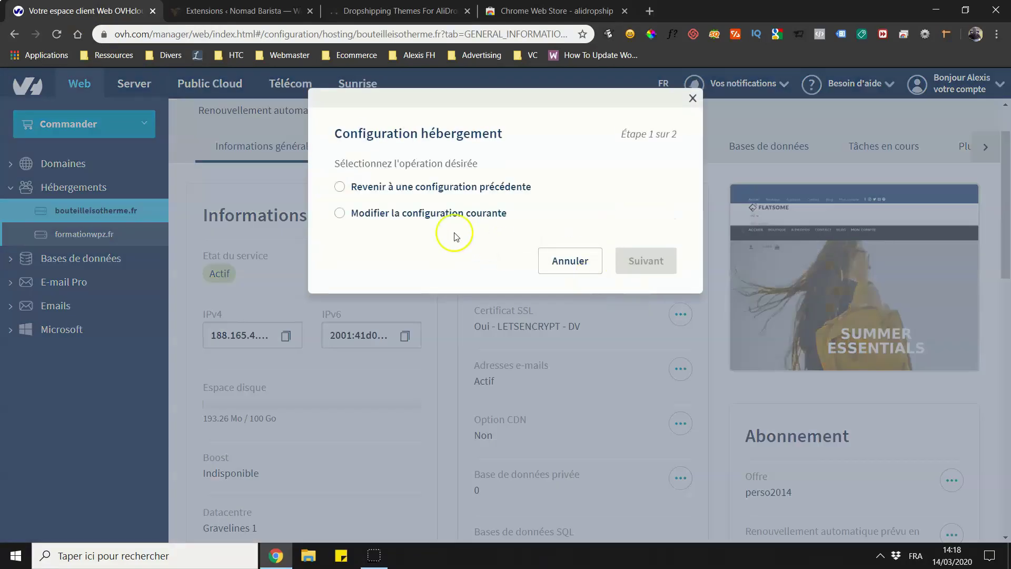
left_click(407, 215)
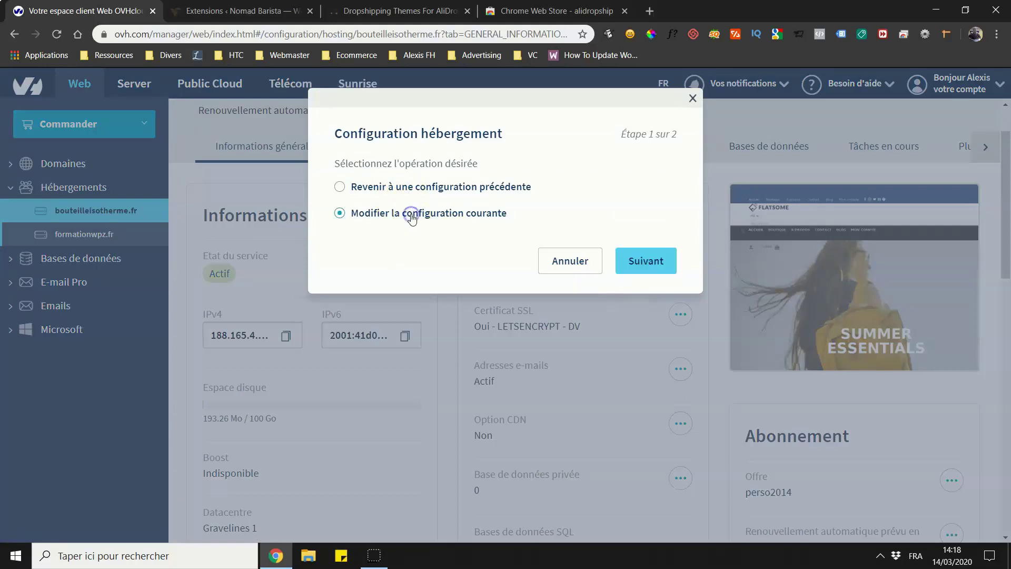
left_click(653, 269)
Examine the selectable PHP versions and the advanced options of the hosting configuration, and close it without applying any change.
left_click(495, 237)
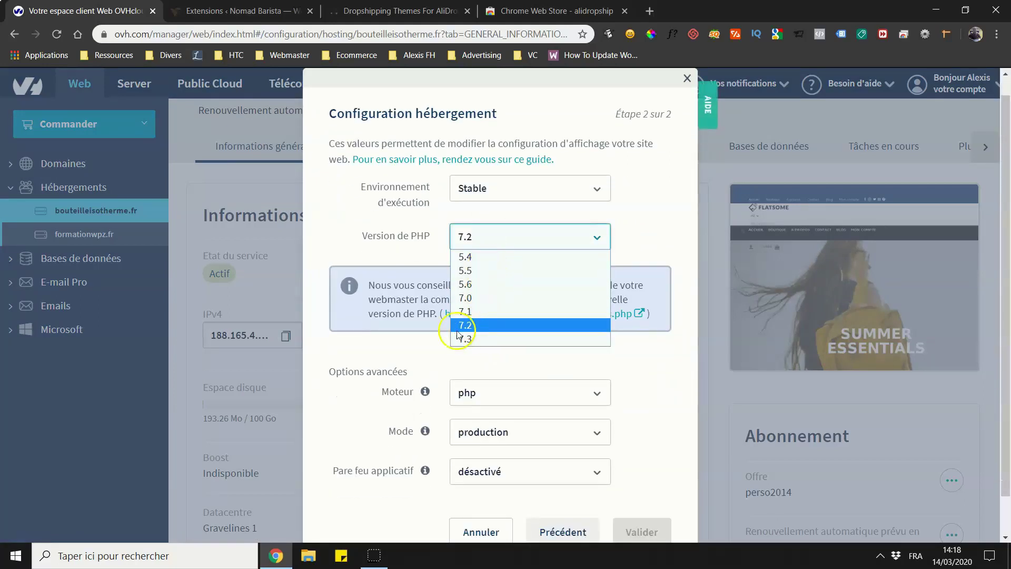
scroll(416, 350, "down", 1)
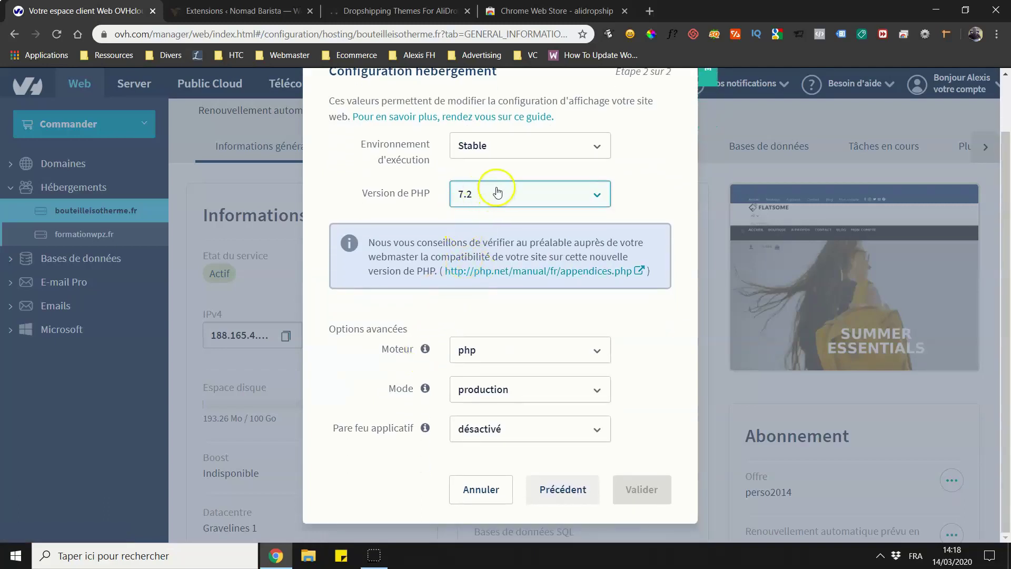
scroll(463, 158, "up", 1)
scroll(456, 163, "down", 1)
scroll(559, 196, "up", 1)
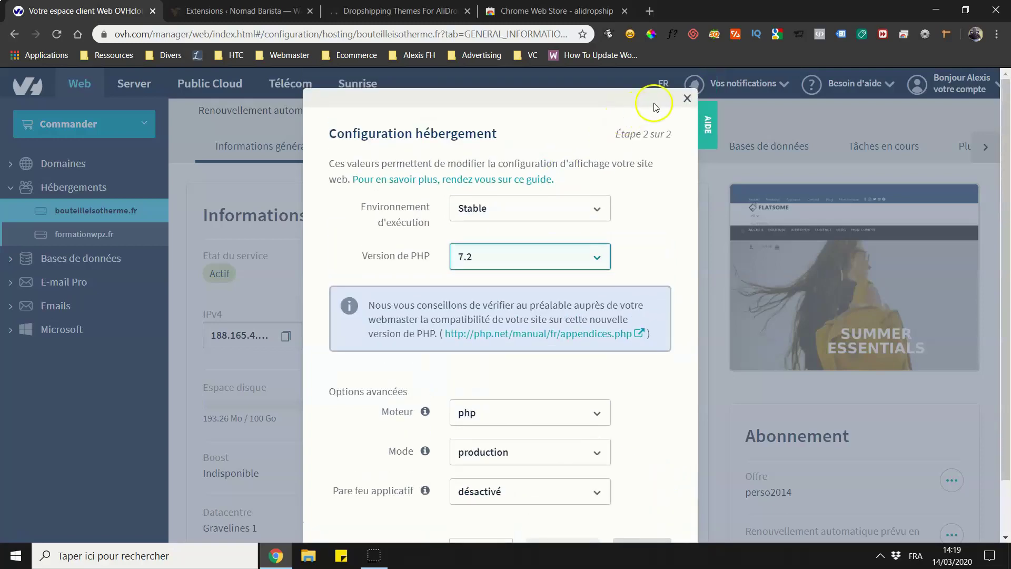
left_click(687, 99)
Switch to the Nomad Barista WordPress admin, compare the main menu with the AliDropship Woo menu, and open the plugin's Traffic Report.
left_click(247, 11)
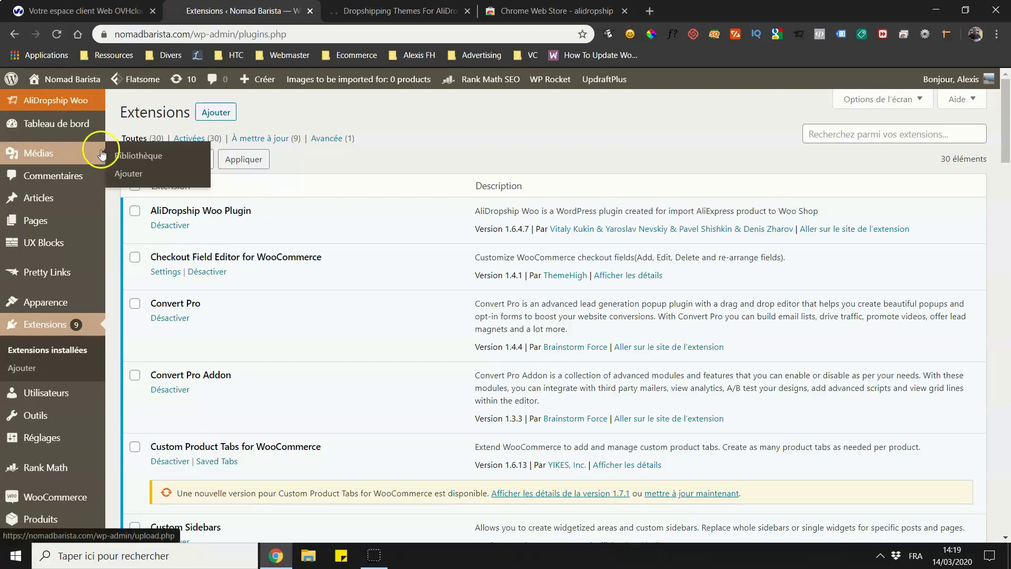
left_click(47, 104)
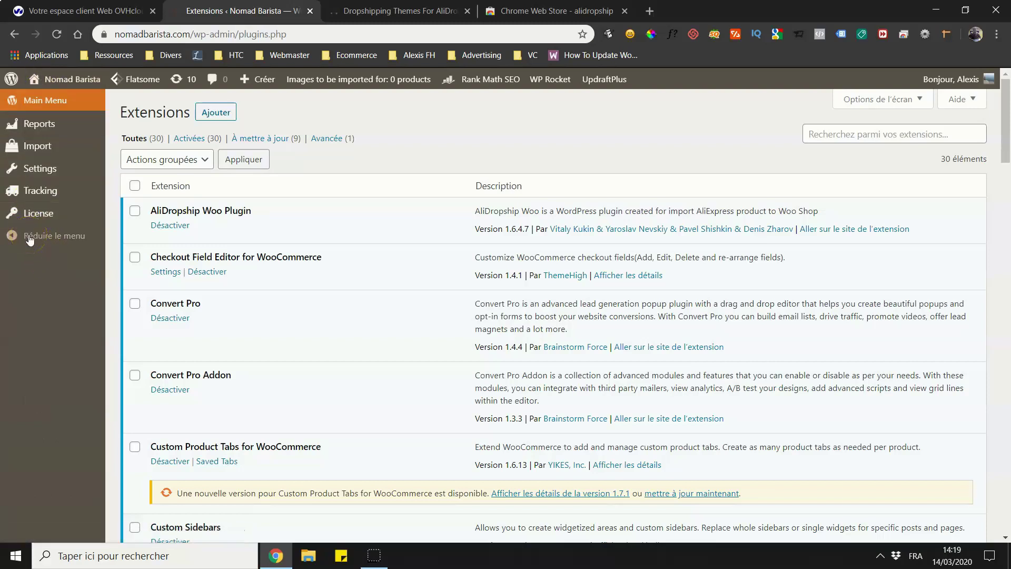
left_click(42, 100)
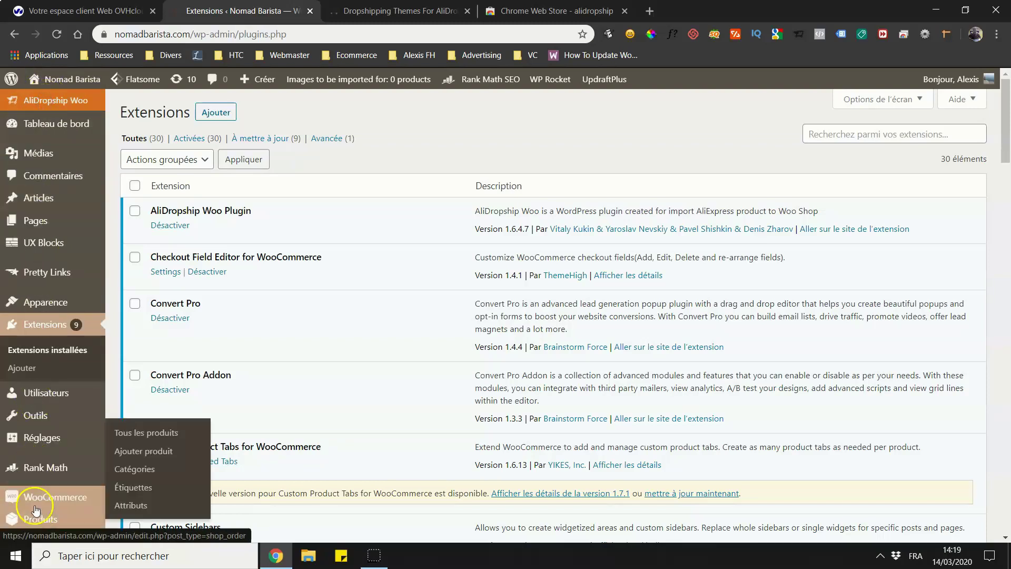
scroll(26, 219, "down", 5)
scroll(27, 216, "up", 5)
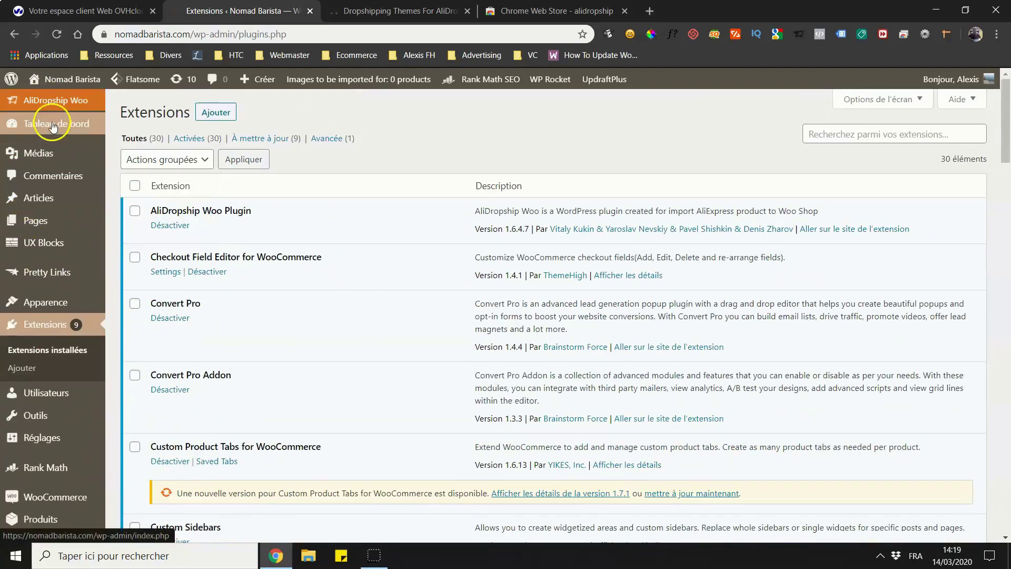
left_click(58, 101)
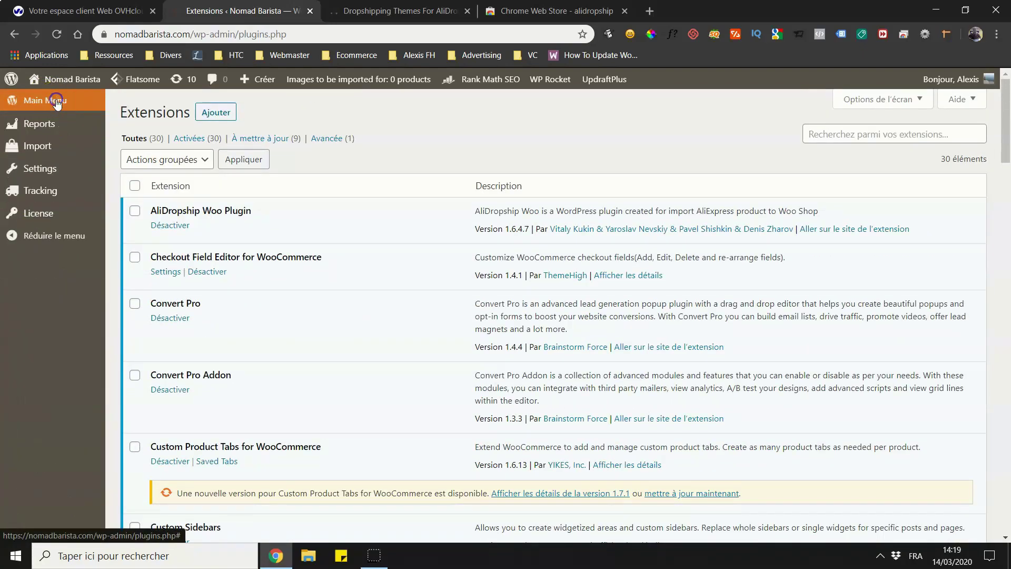
left_click(35, 127)
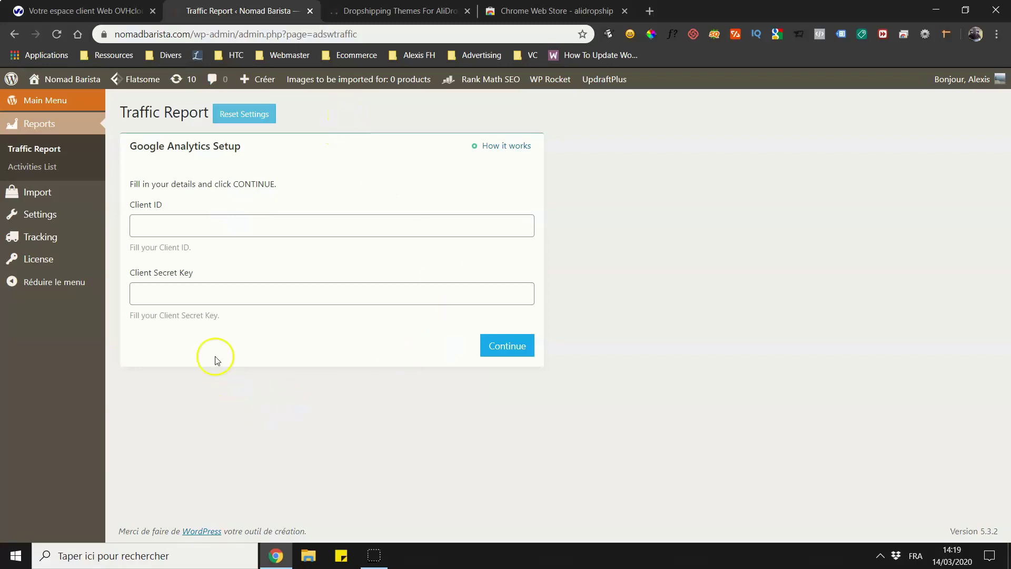
Review AliDropship's Import Products page, including the shipping, price and order filters, the product list and the direct AliExpress import option.
left_click(30, 196)
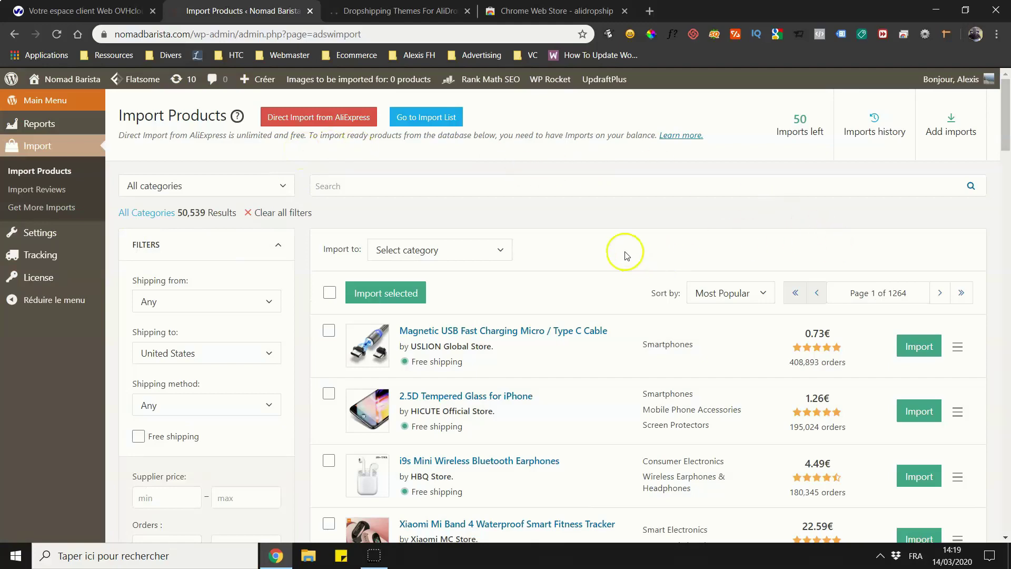
scroll(611, 249, "down", 1)
scroll(611, 248, "up", 1)
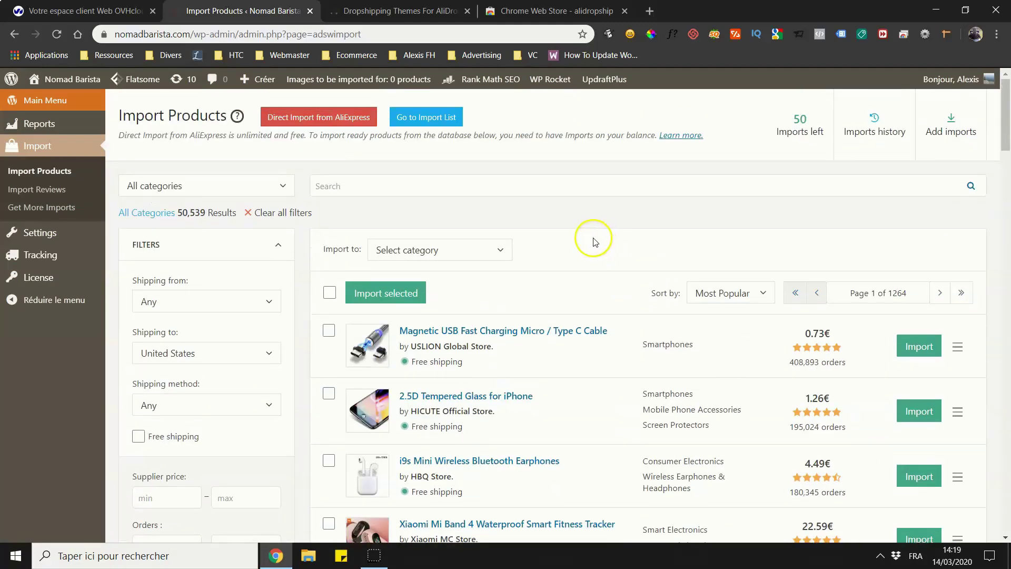
scroll(285, 232, "down", 2)
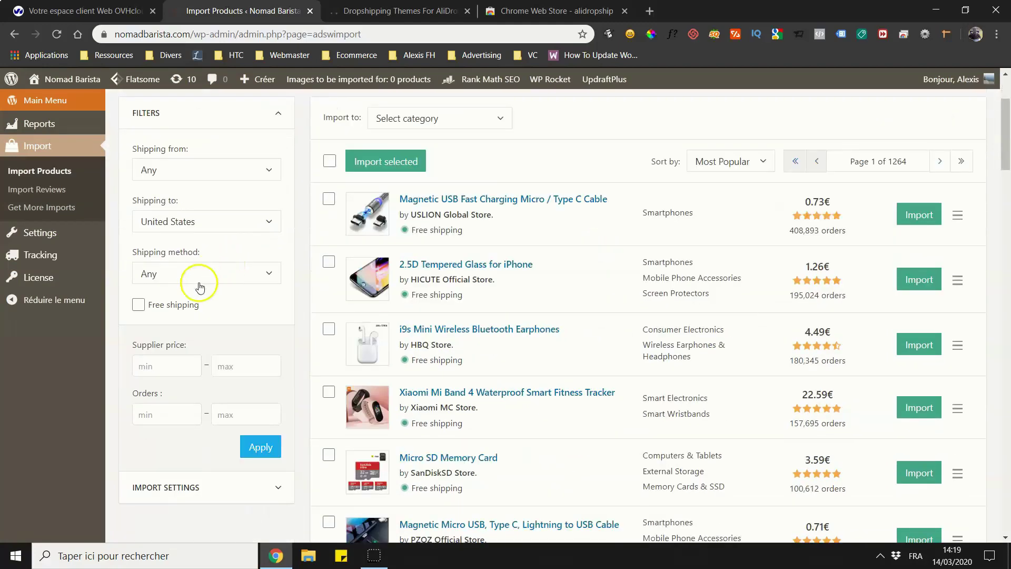
scroll(157, 316, "up", 2)
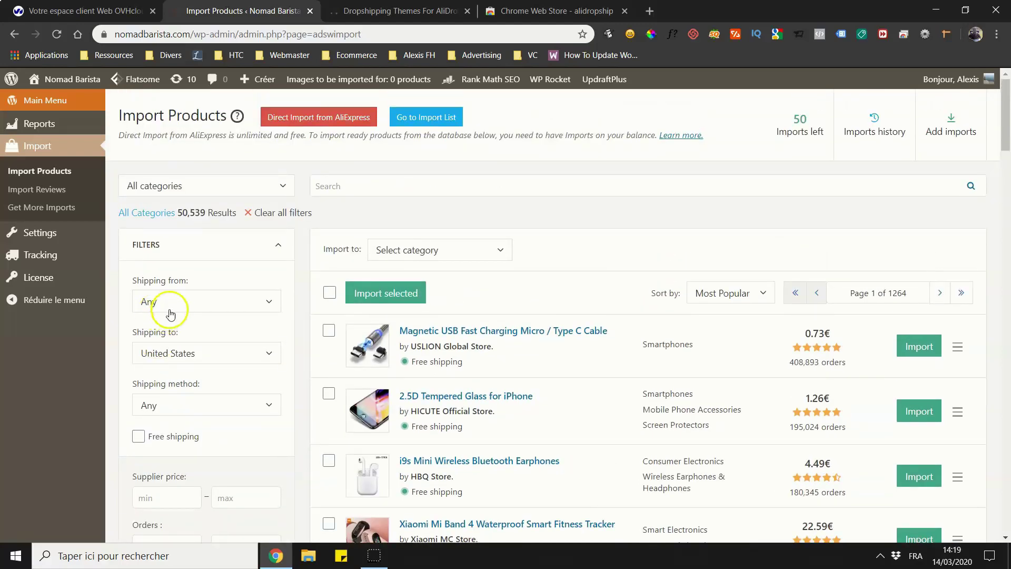
scroll(171, 348, "down", 2)
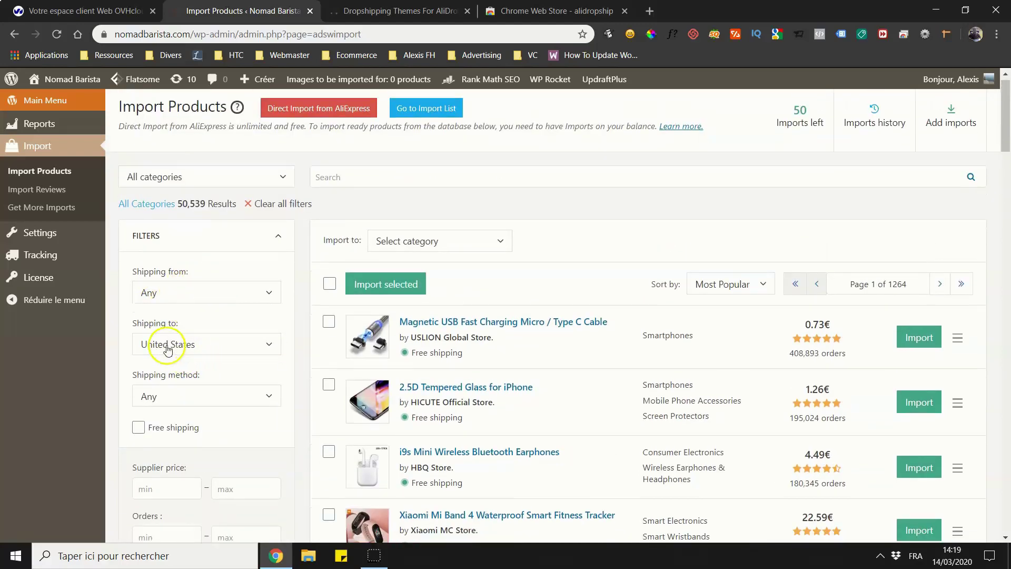
scroll(165, 272, "down", 1)
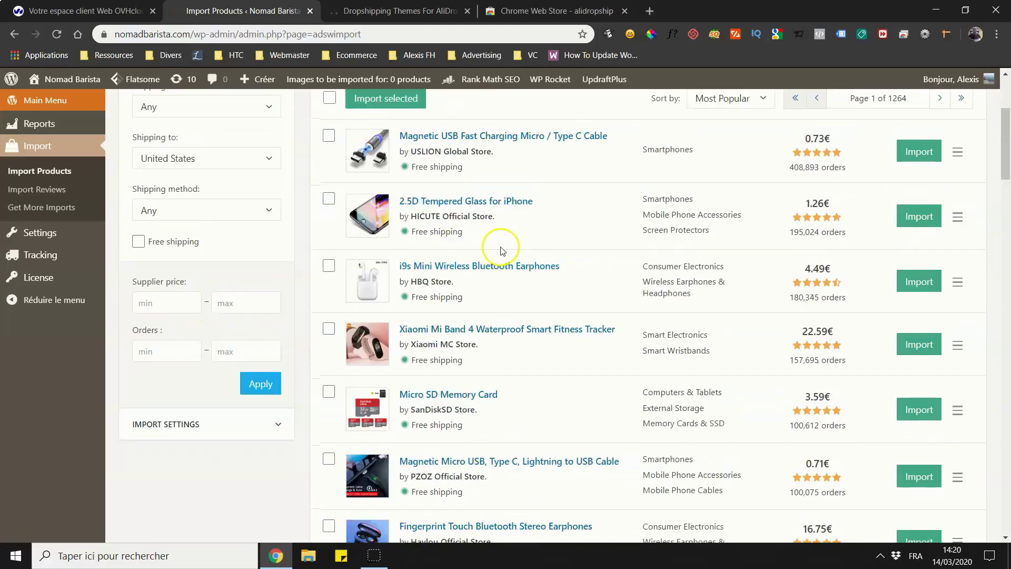
scroll(501, 248, "up", 3)
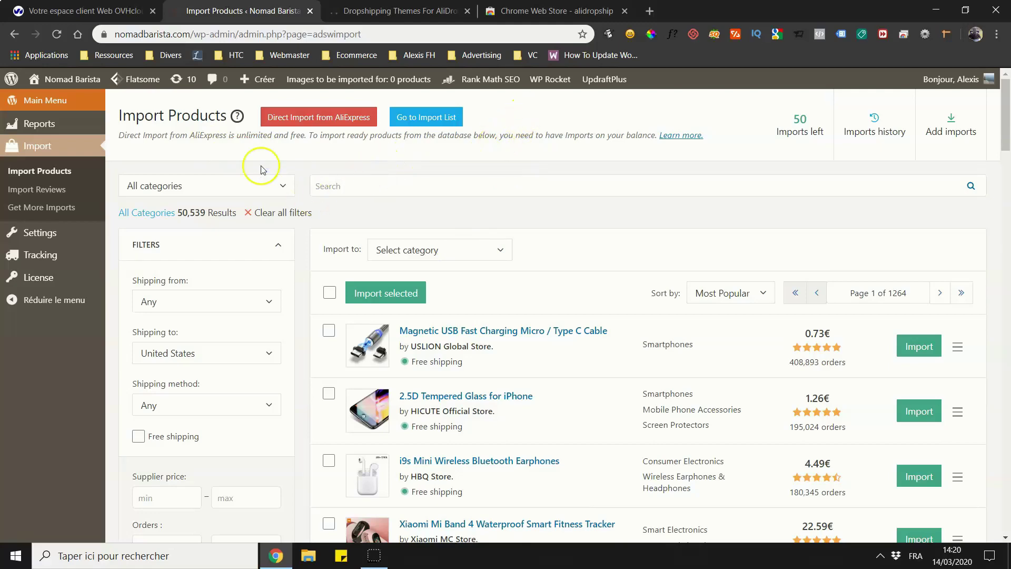
scroll(311, 237, "down", 2)
scroll(420, 262, "up", 2)
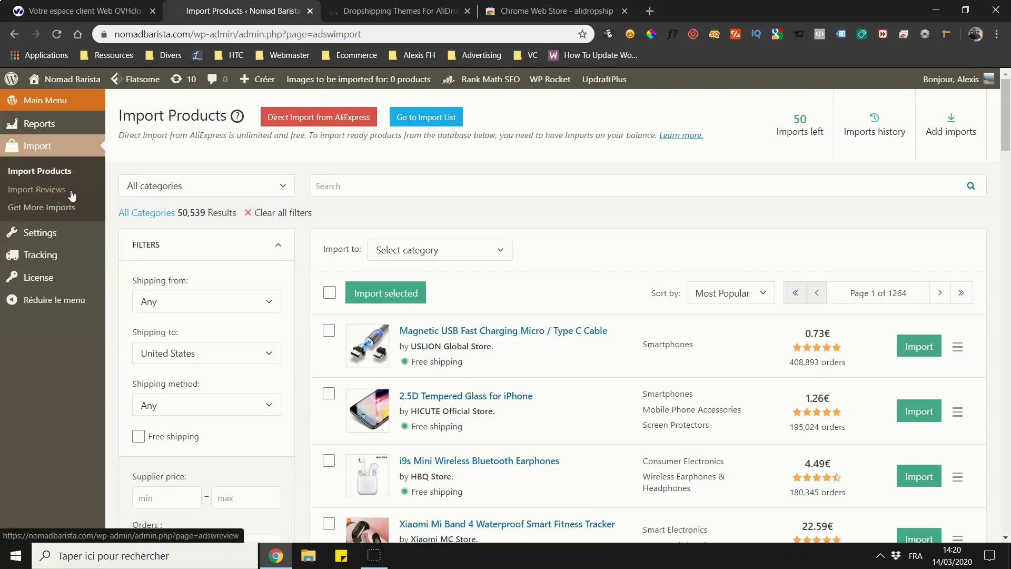
Open the General settings of the AliDropship plugin at the Order Fulfilment section.
mouse_move(38, 231)
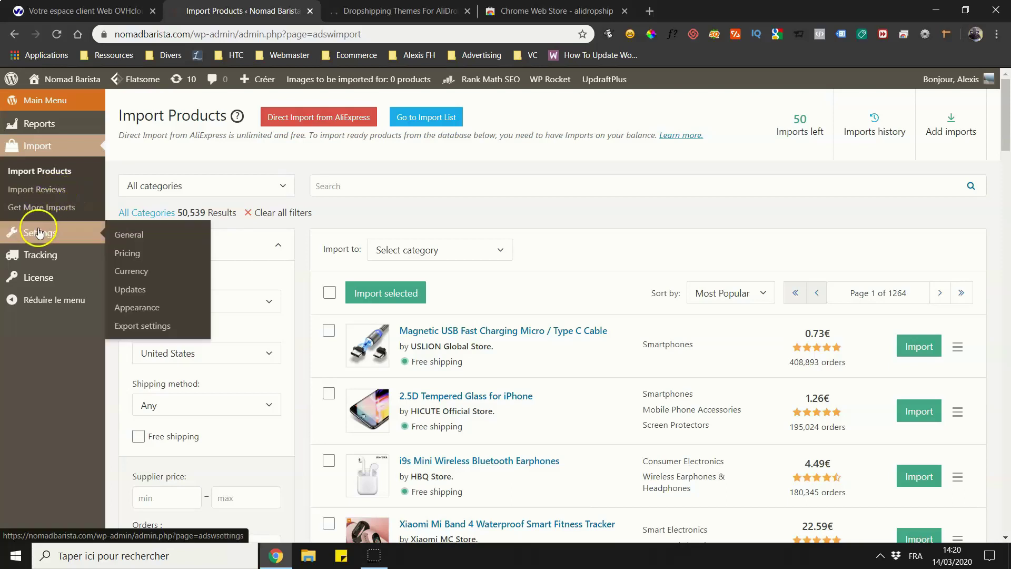
left_click(39, 232)
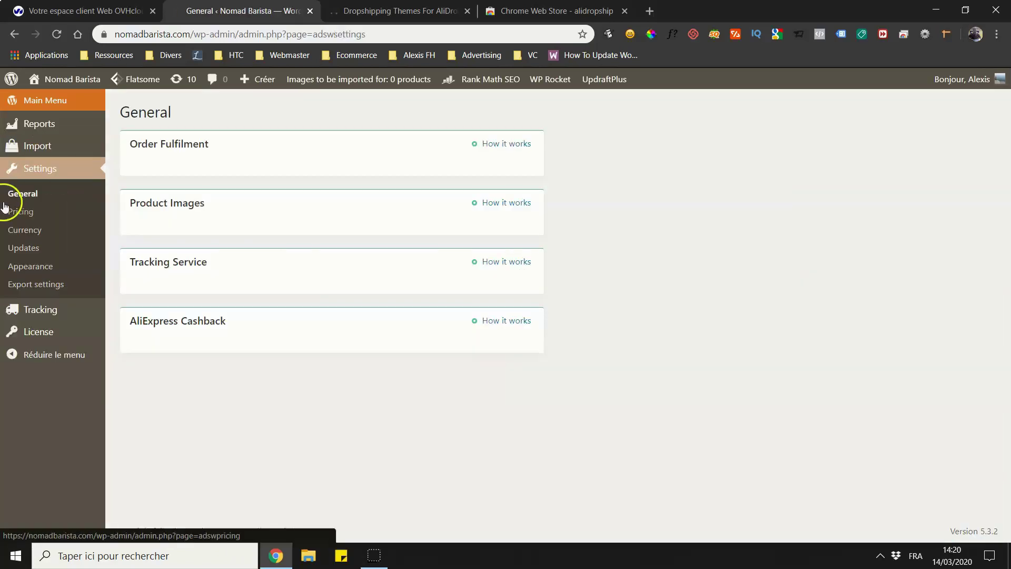
left_click(179, 143)
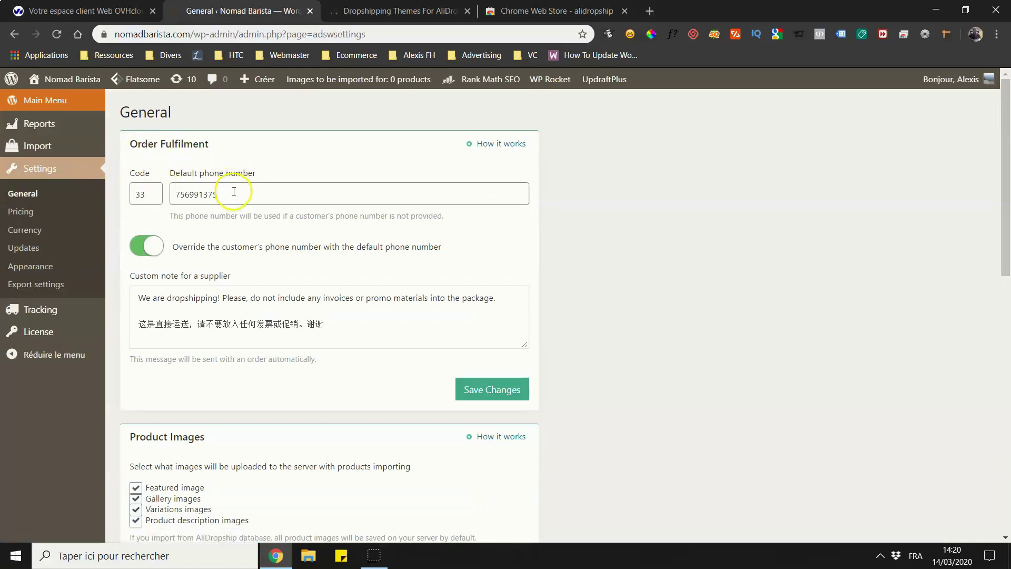
Highlight the default phone number in the Order Fulfilment settings without changing it.
left_click_drag(233, 191, 172, 200)
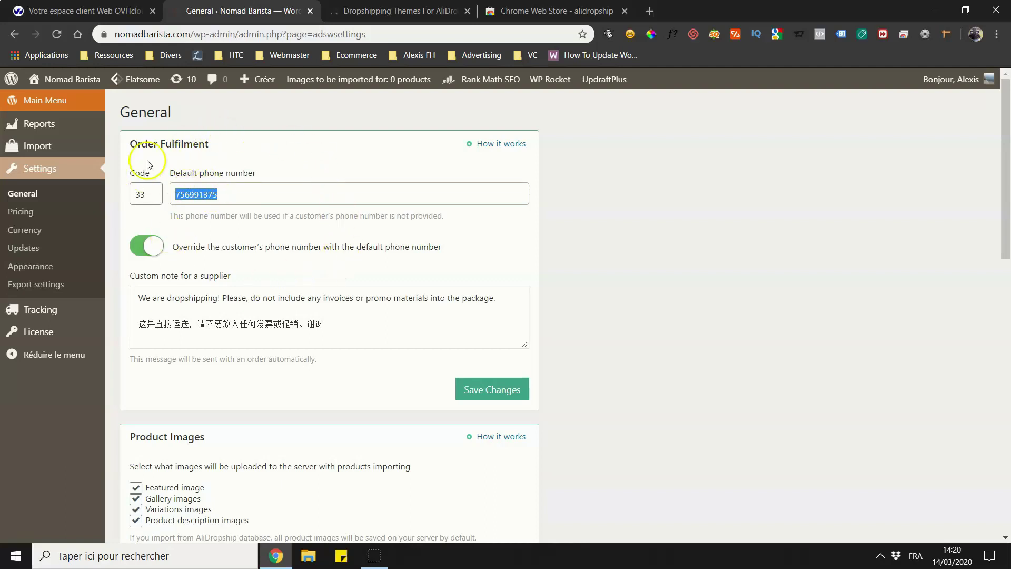
left_click(240, 232)
double_click(232, 196)
left_click(223, 196)
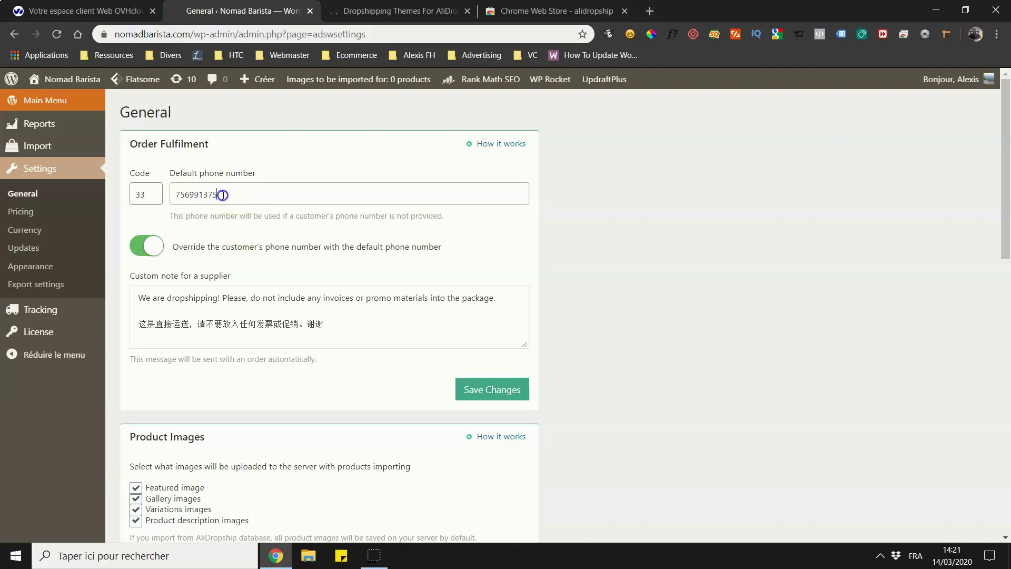
left_click_drag(223, 195, 148, 192)
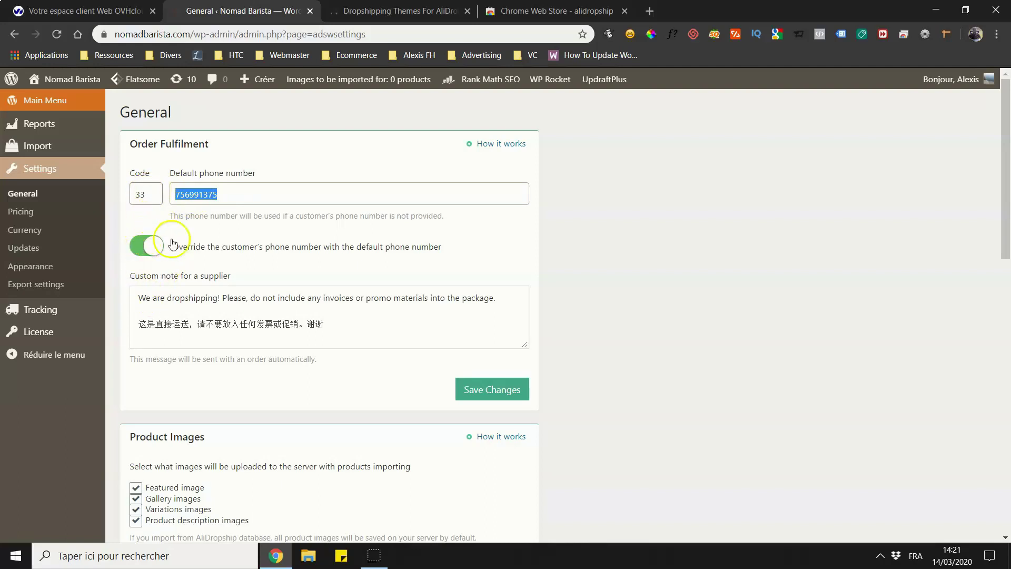
Highlight the entire custom note for a supplier, covering both its English and Chinese text, and clear the selection.
left_click_drag(356, 323, 128, 285)
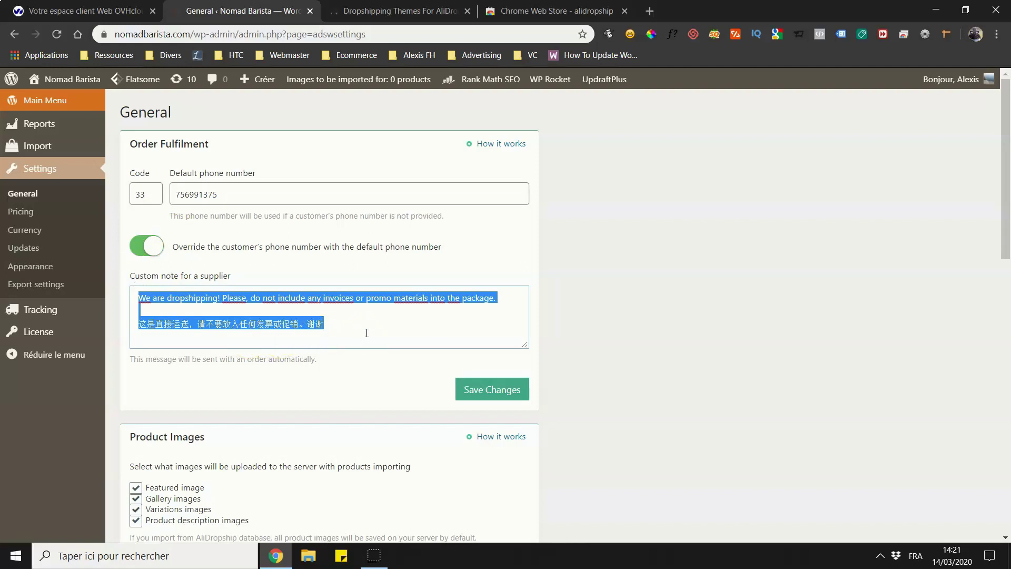
left_click(181, 298)
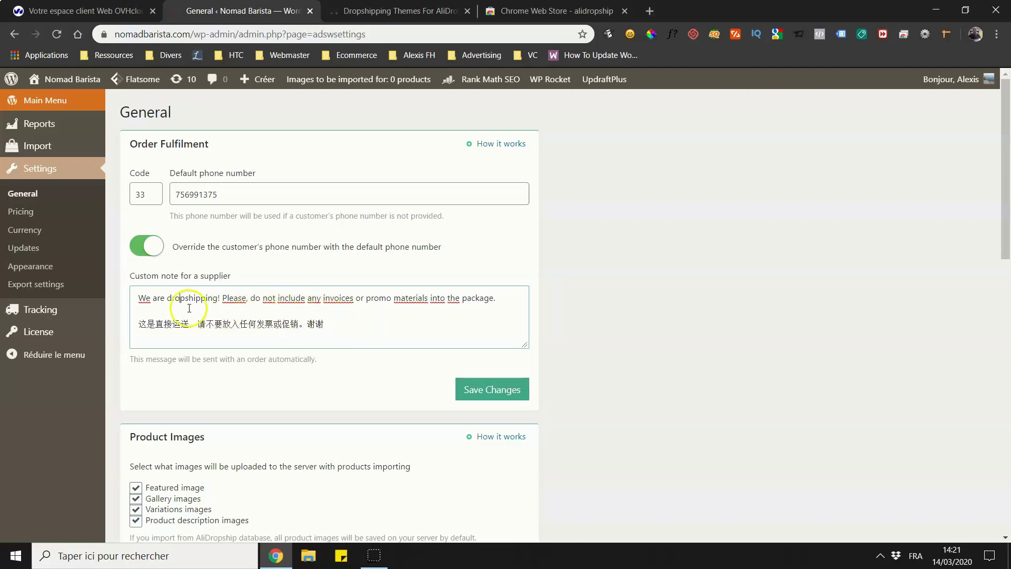
left_click(151, 313)
left_click_drag(140, 290, 340, 335)
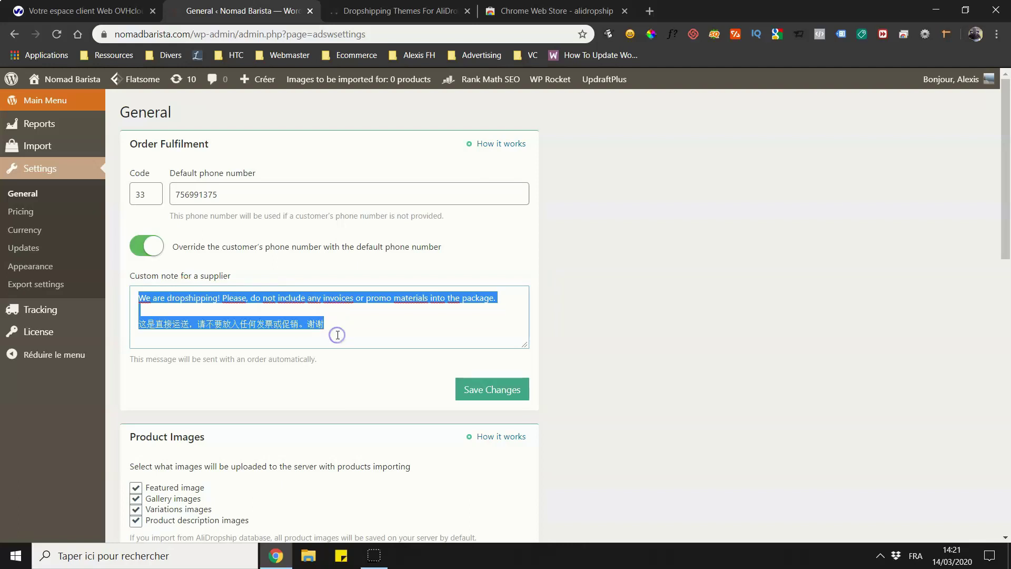
left_click(338, 332)
left_click(367, 302)
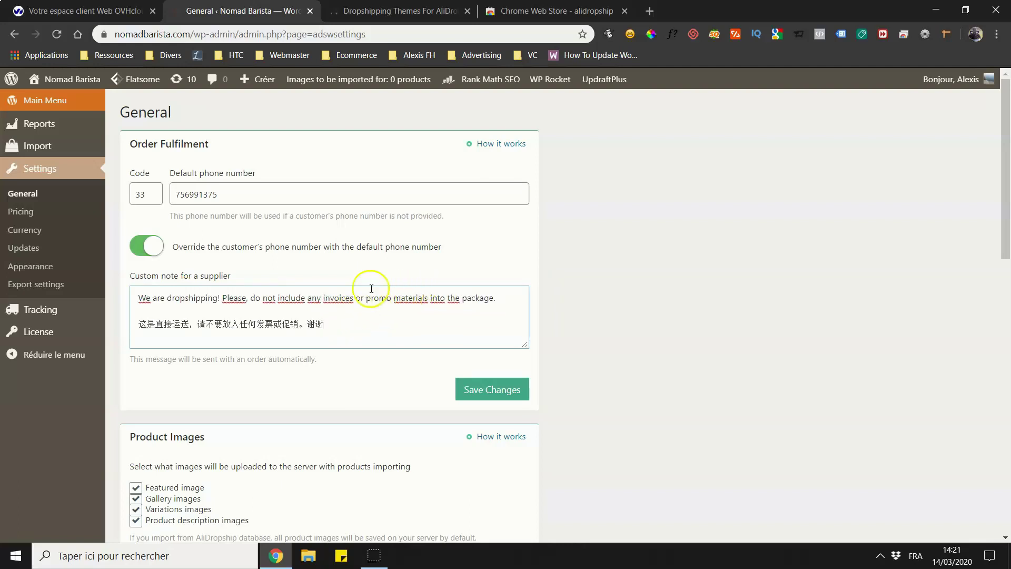
Highlight the words "do not include any" in the supplier note, followed by its complete Chinese sentence.
left_click_drag(253, 291, 326, 296)
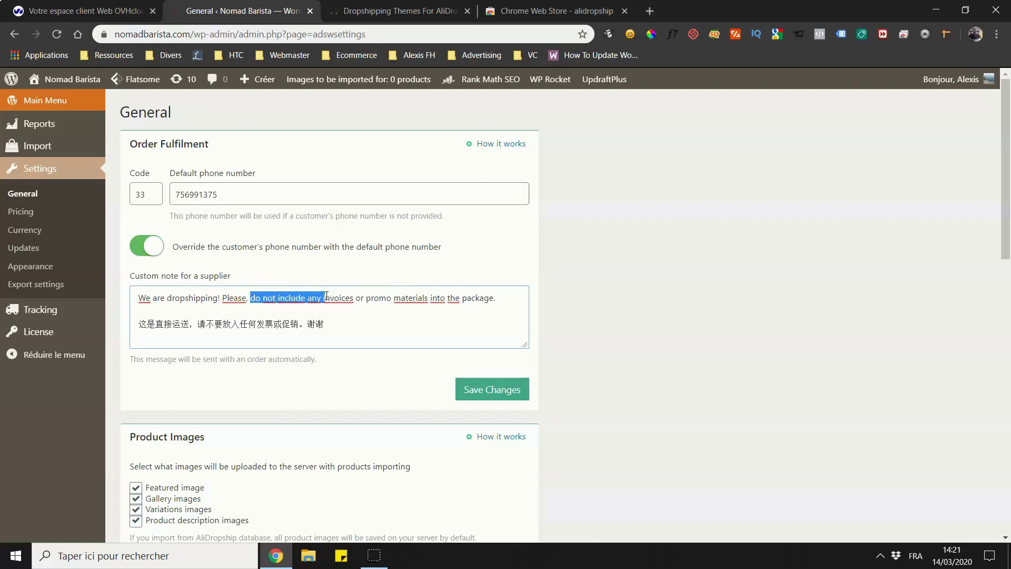
left_click(327, 323)
left_click(328, 314)
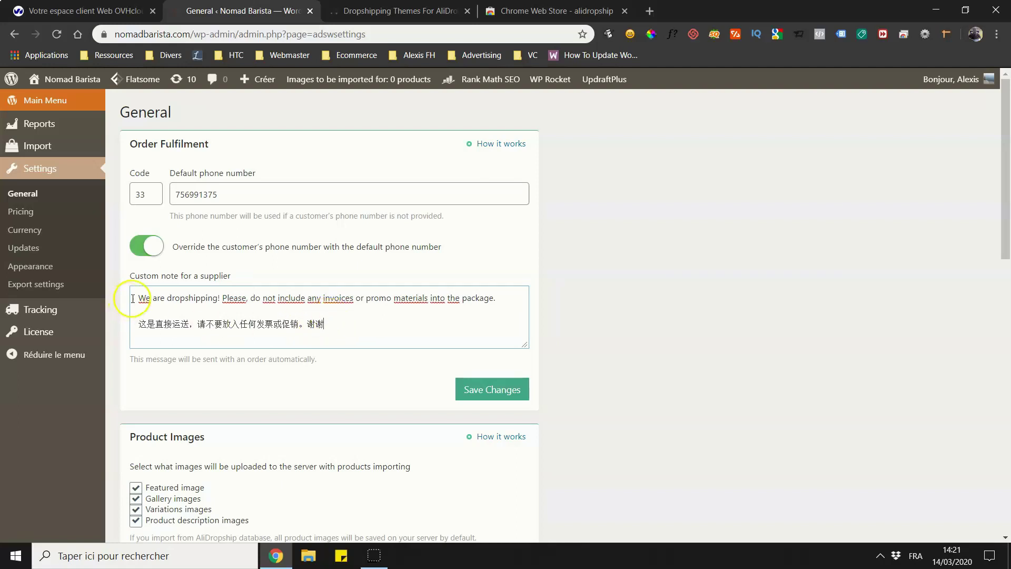
left_click_drag(138, 323, 329, 324)
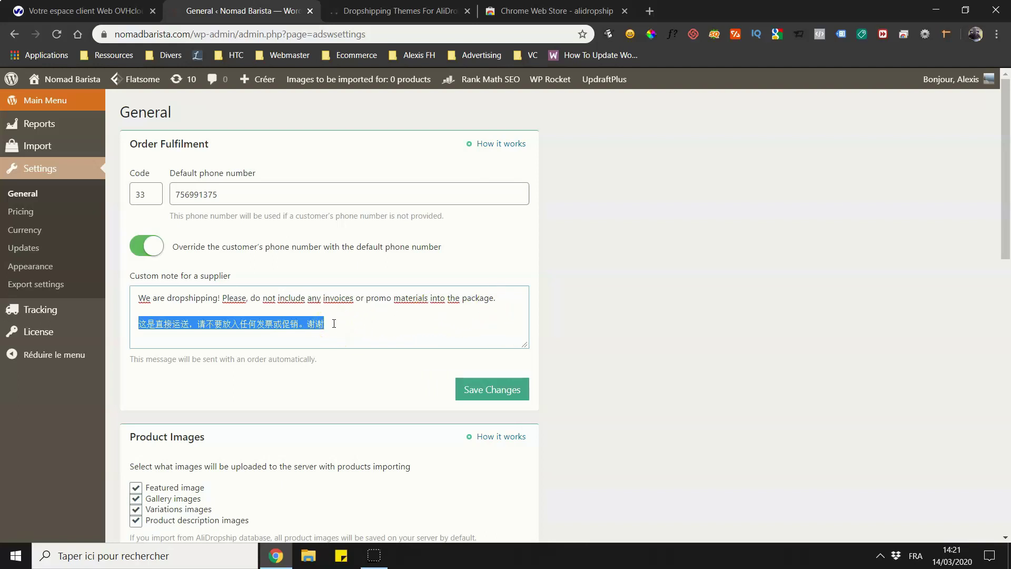
Clear the selection in the supplier note and review the Product Images upload and deletion options.
left_click(332, 323)
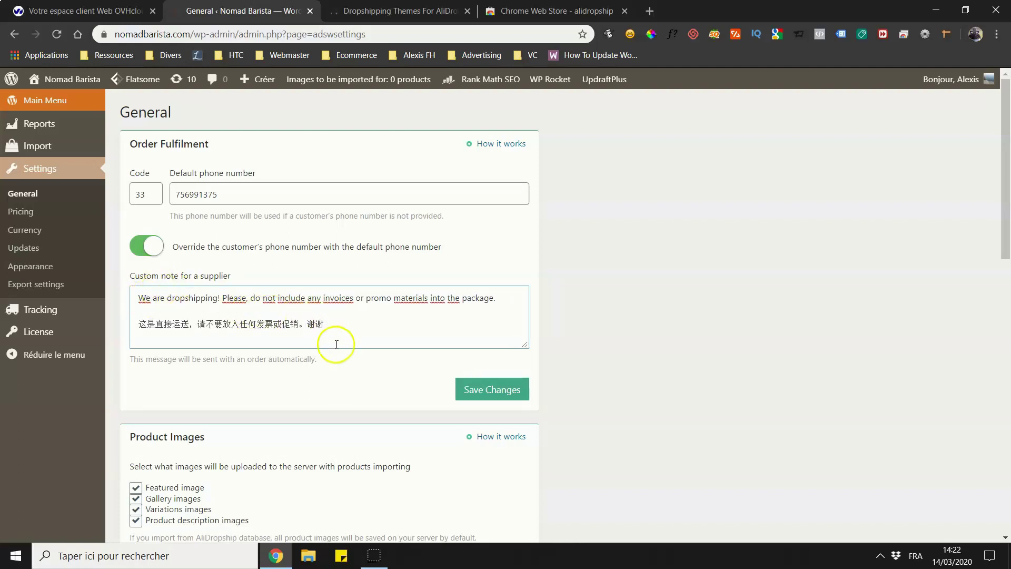
scroll(340, 315, "down", 5)
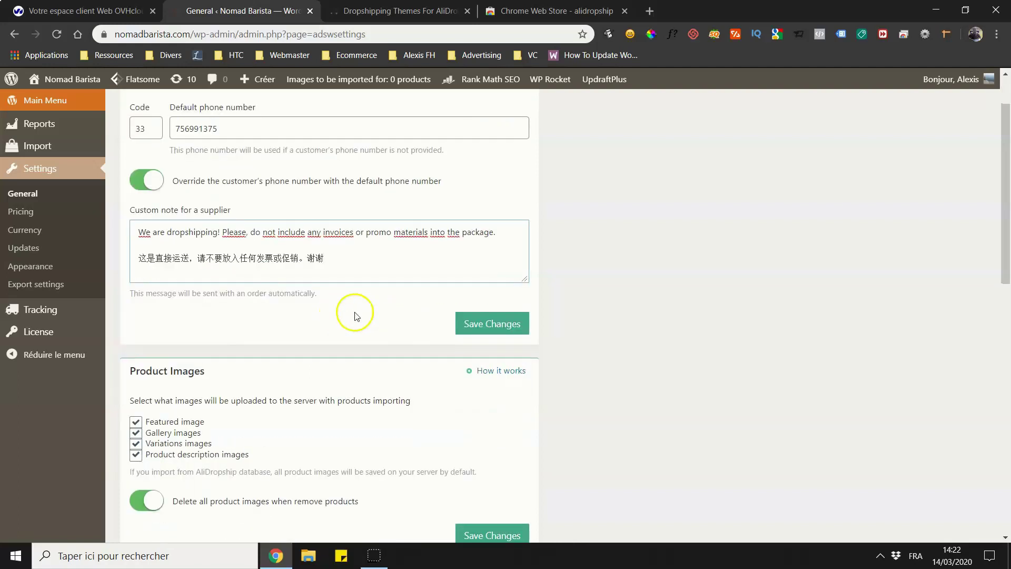
scroll(263, 253, "down", 1)
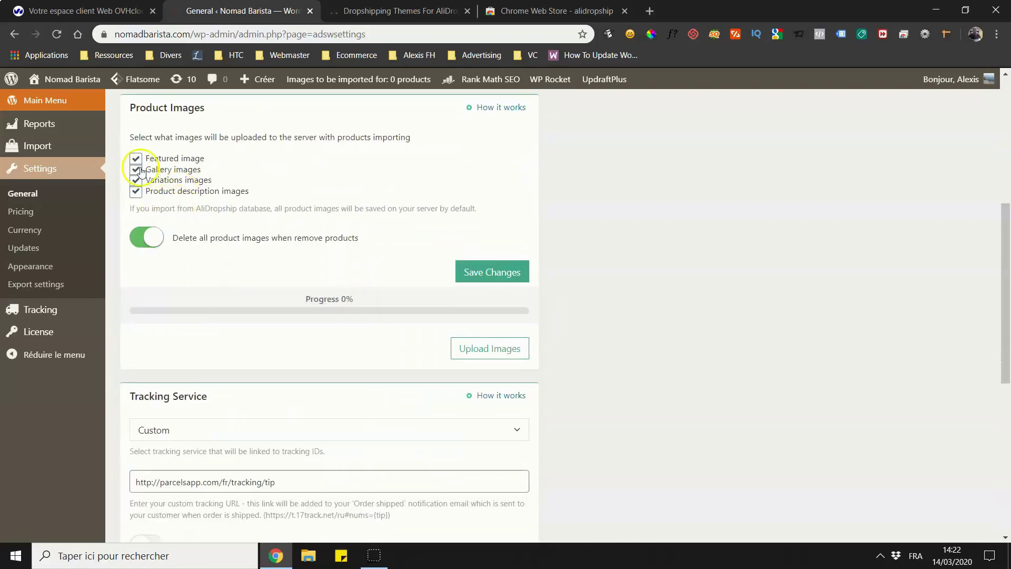
scroll(138, 211, "up", 1)
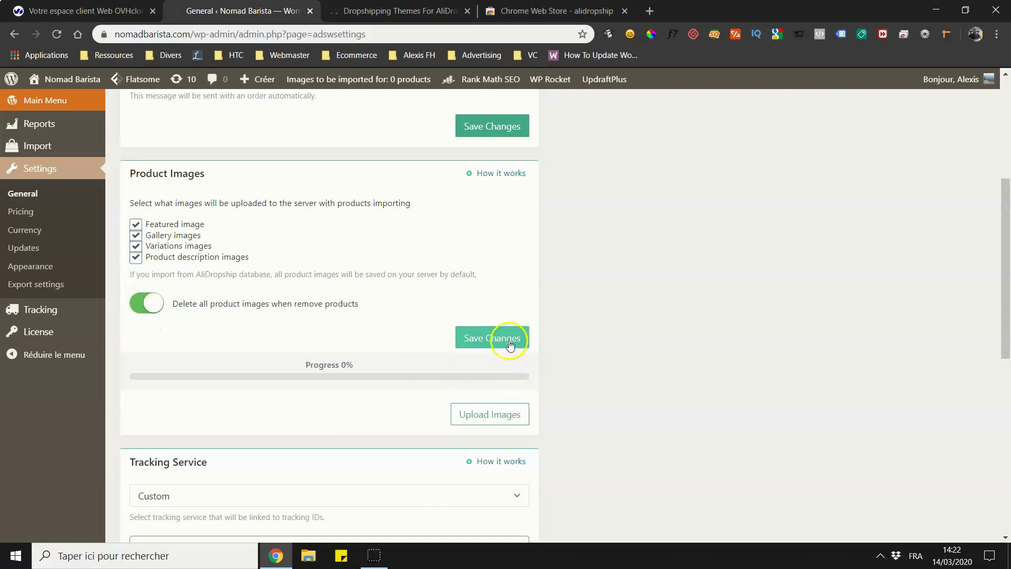
scroll(507, 343, "up", 1)
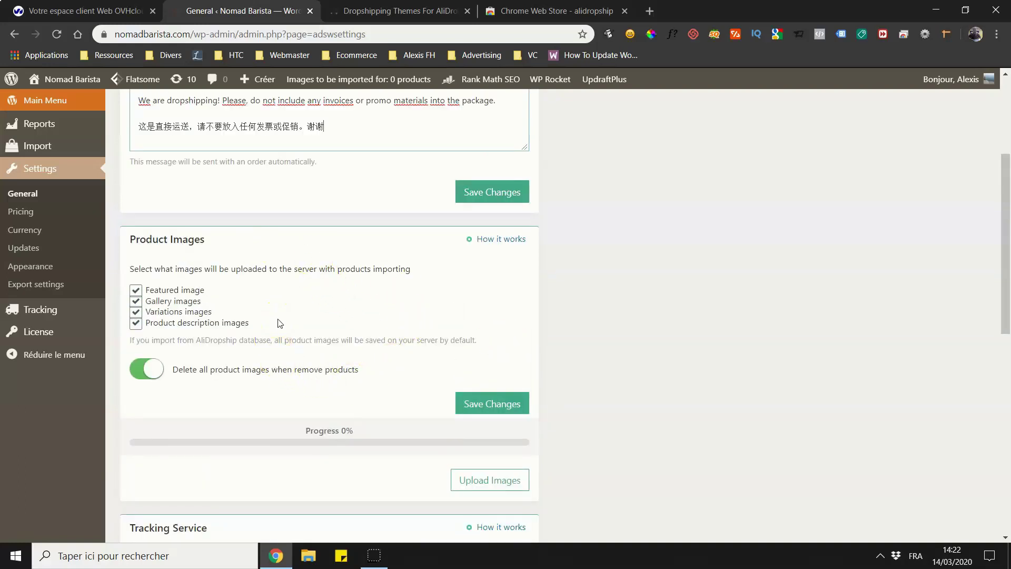
Show the available providers in the Tracking Service section's list, keeping Custom selected.
scroll(279, 323, "down", 6)
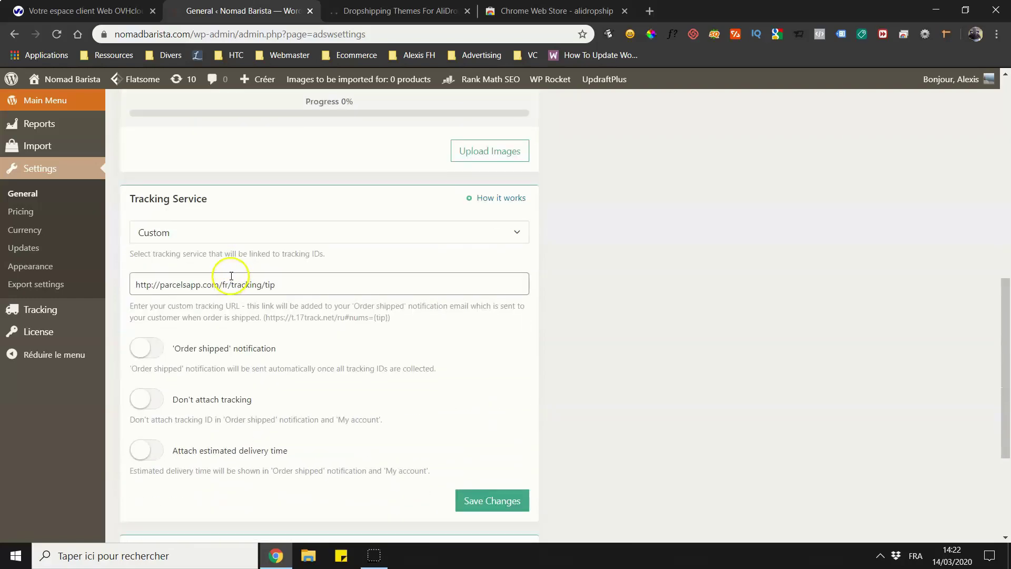
left_click(223, 230)
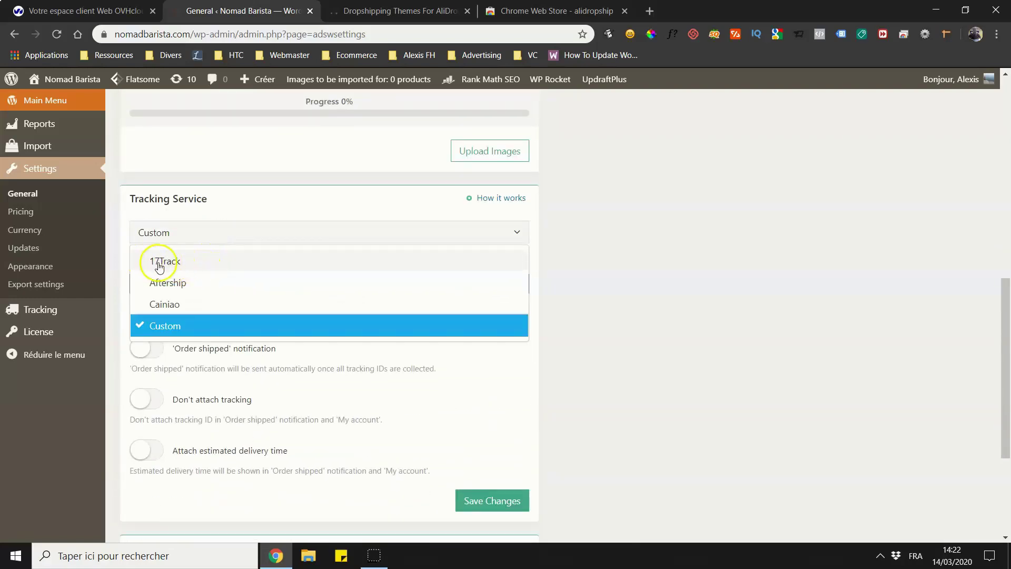
left_click(621, 266)
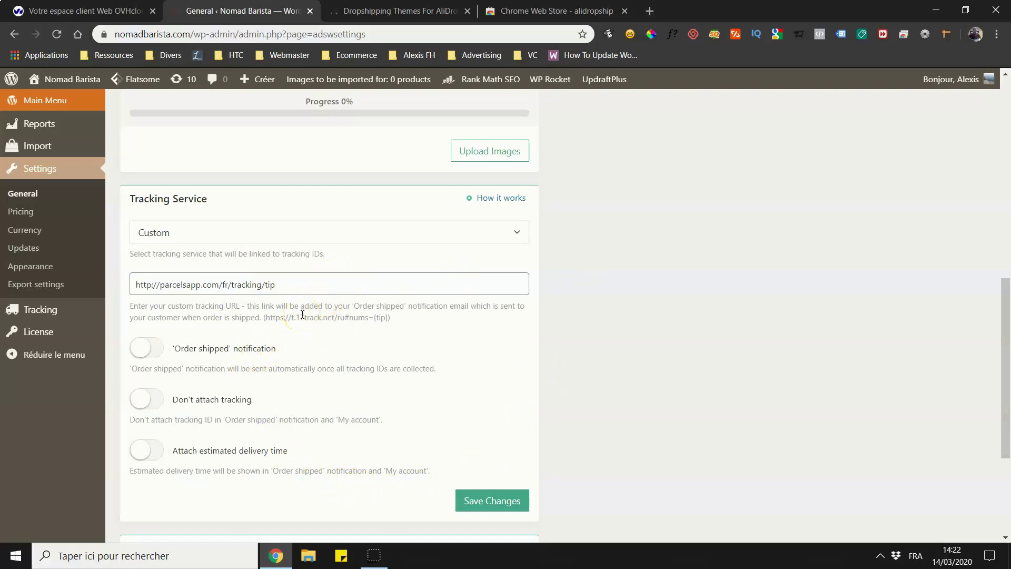
left_click(194, 226)
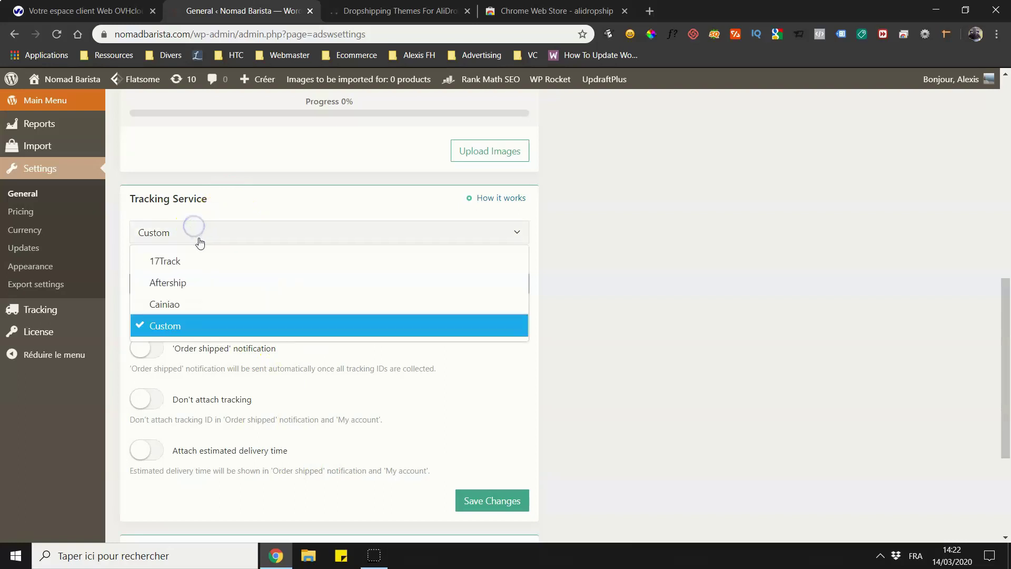
left_click(605, 326)
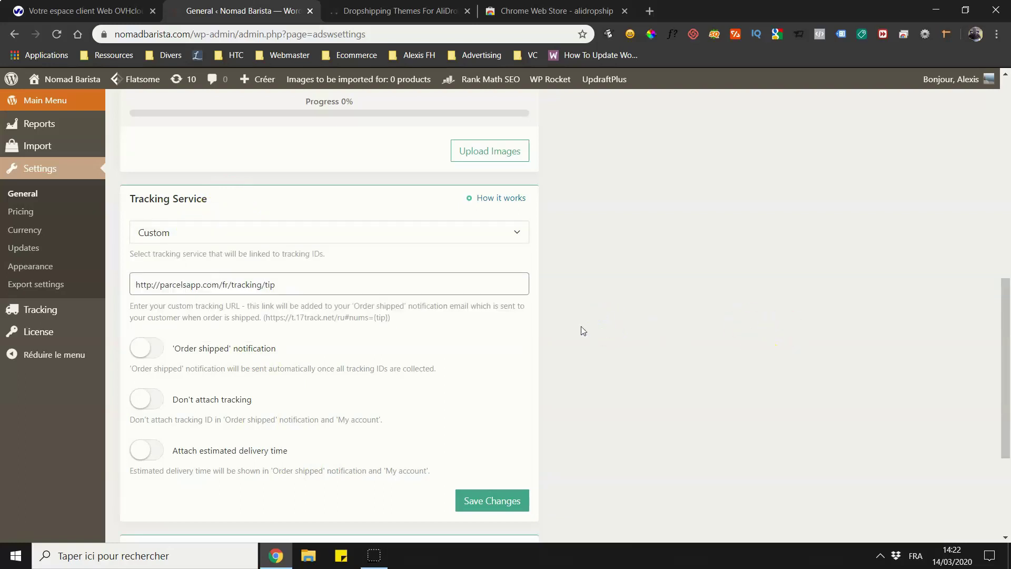
left_click(435, 235)
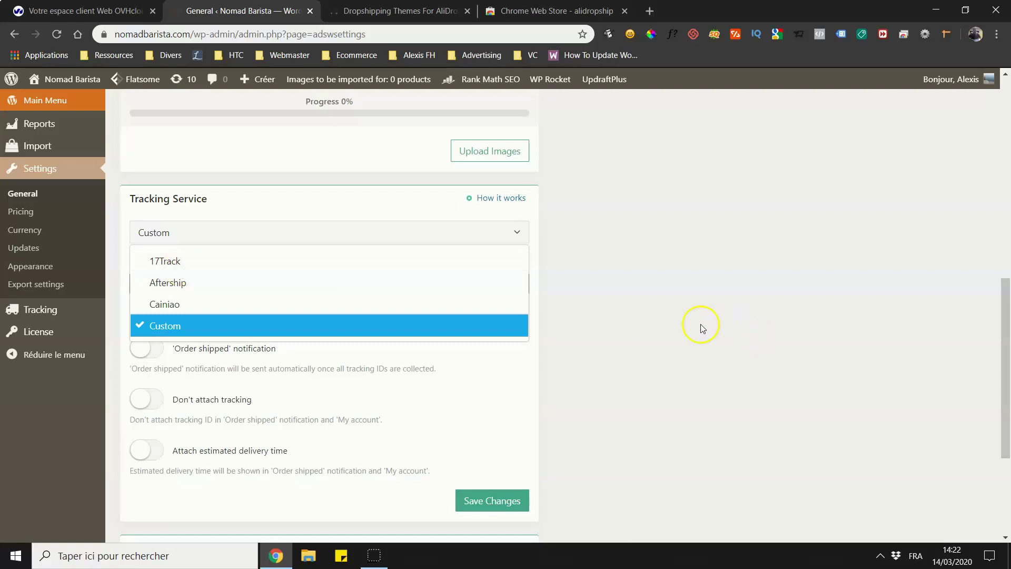
left_click(607, 327)
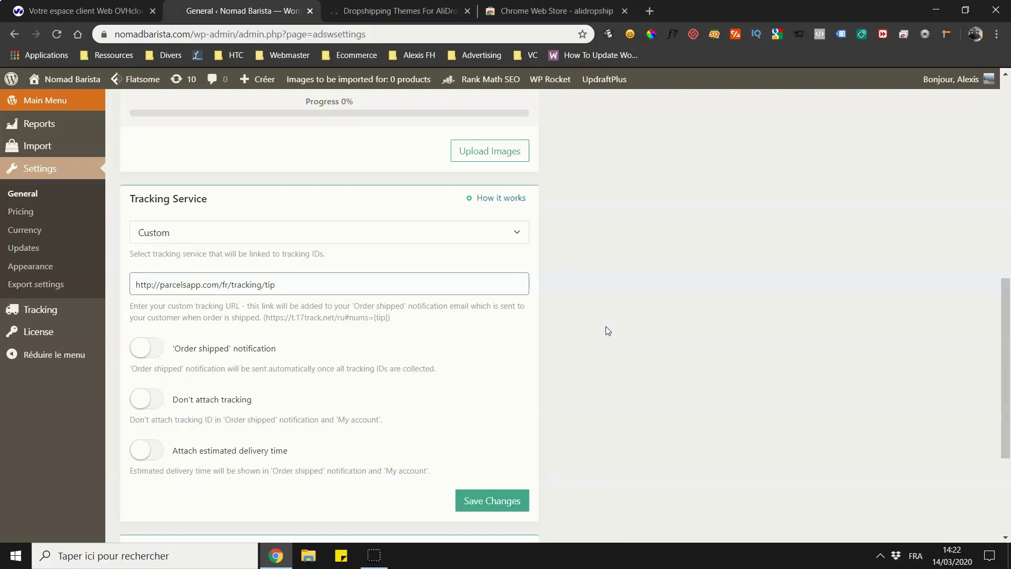
Highlight the custom tracking URL, then check the tracking provider list again without changing the choice.
left_click_drag(450, 279, 128, 299)
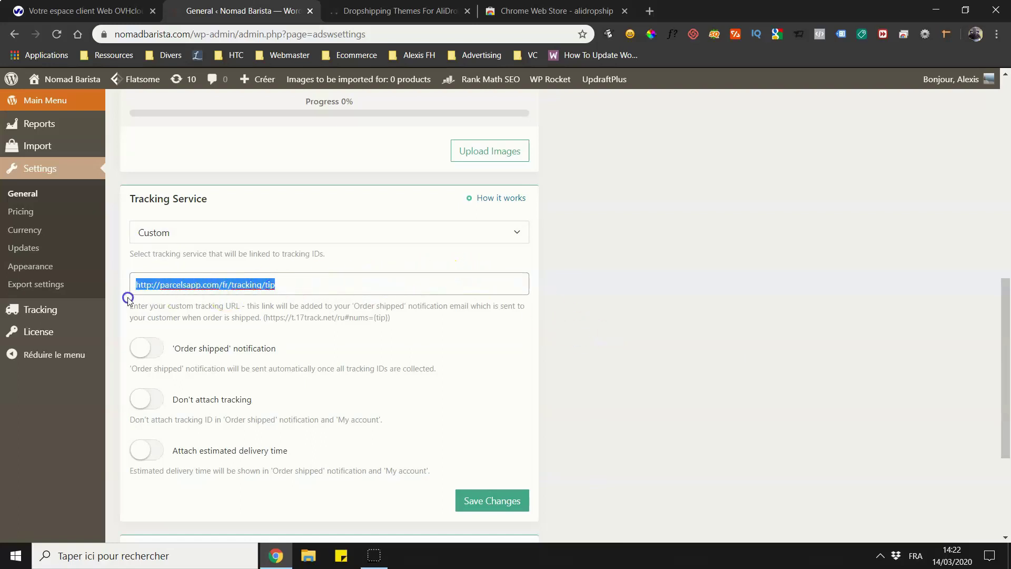
left_click(152, 284)
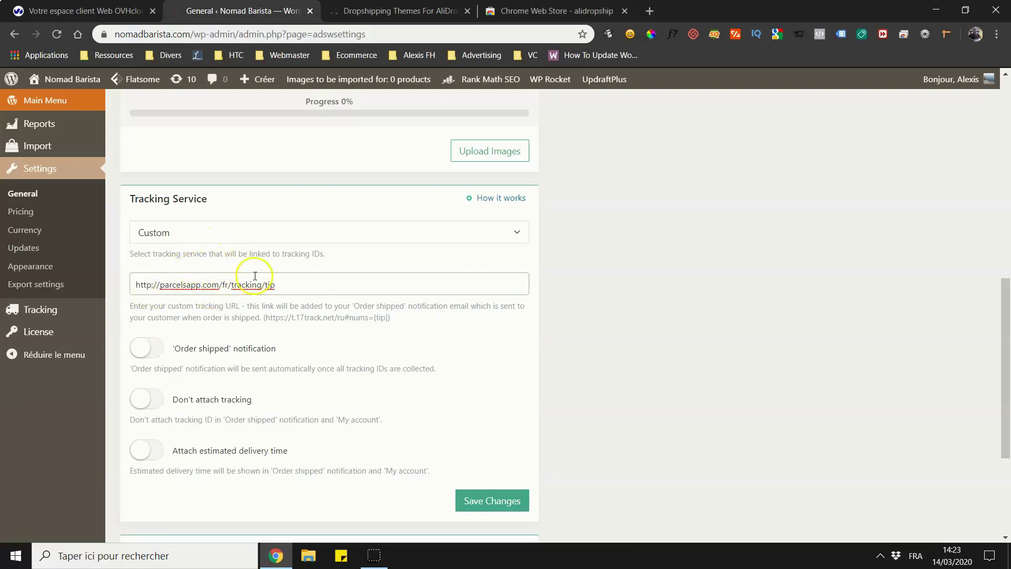
left_click_drag(284, 285, 142, 276)
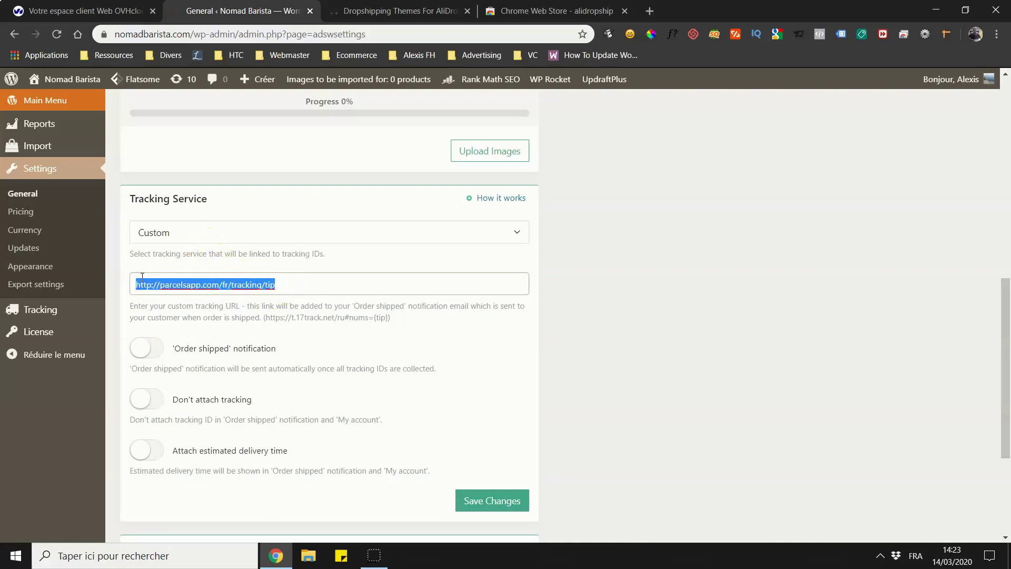
left_click(224, 234)
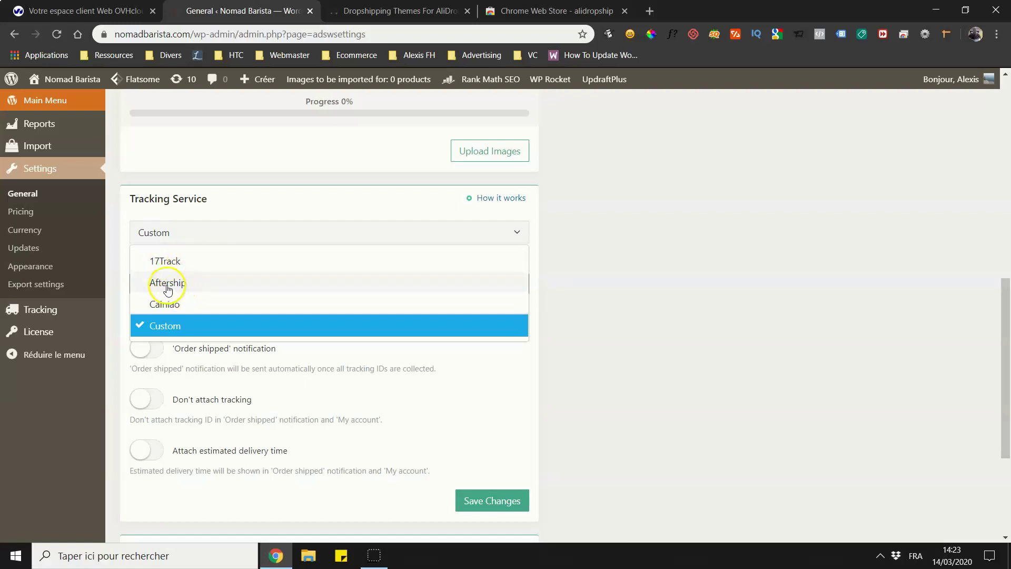
left_click(634, 224)
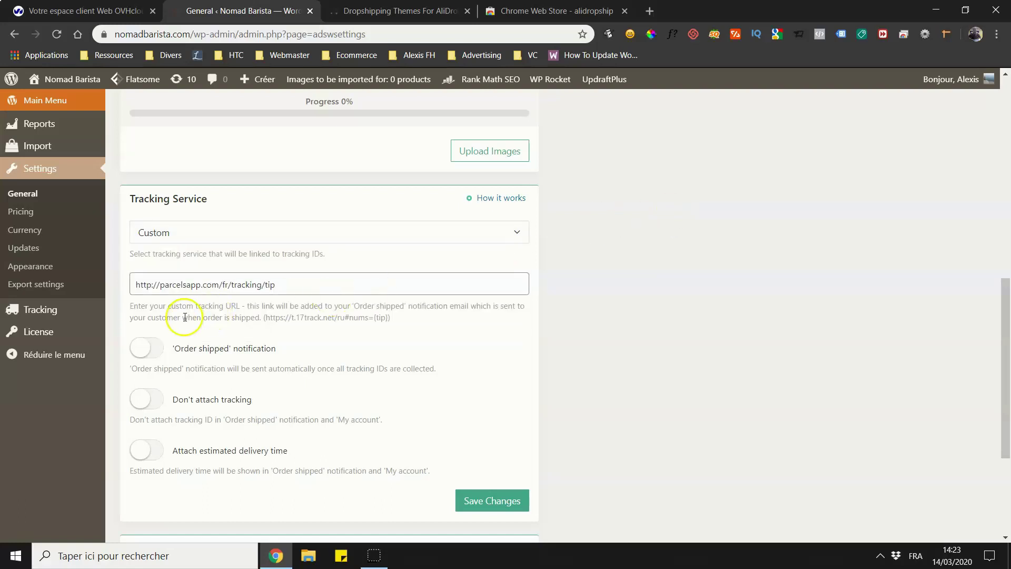
Review the Tracking Service options for order shipped notification, tracking ID attachment and estimated delivery time.
scroll(174, 300, "down", 1)
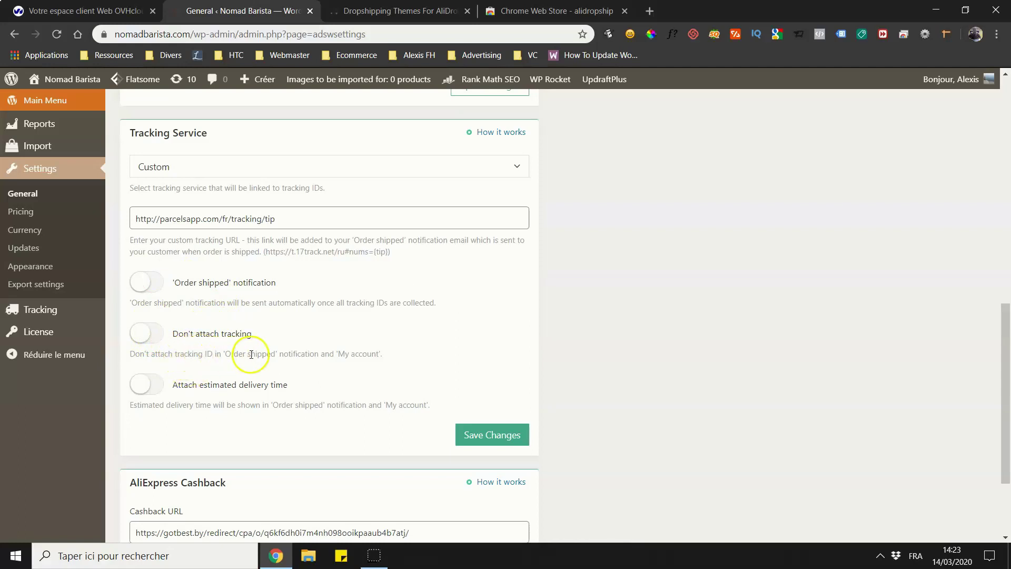
scroll(215, 278, "down", 1)
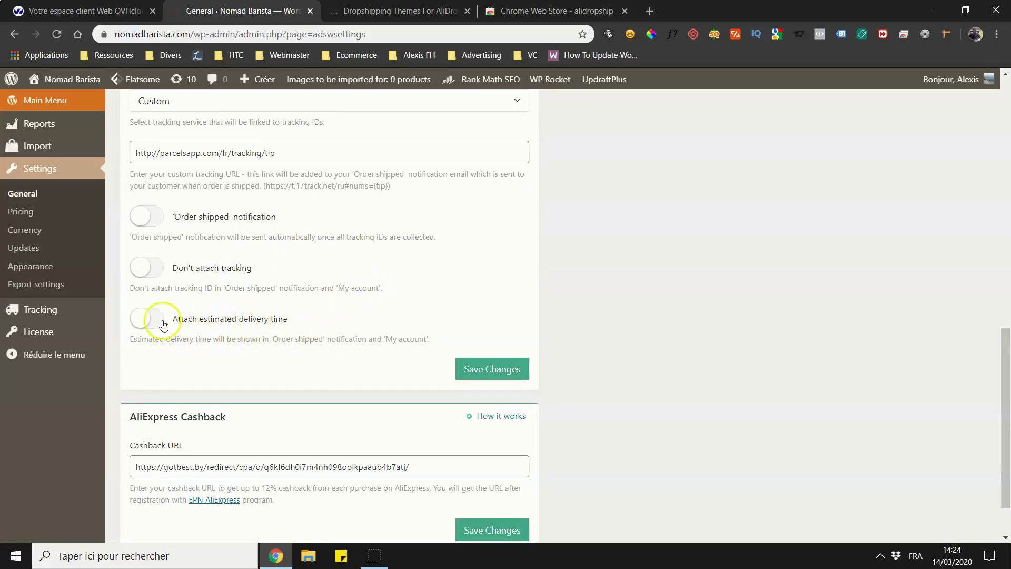
scroll(132, 253, "up", 1)
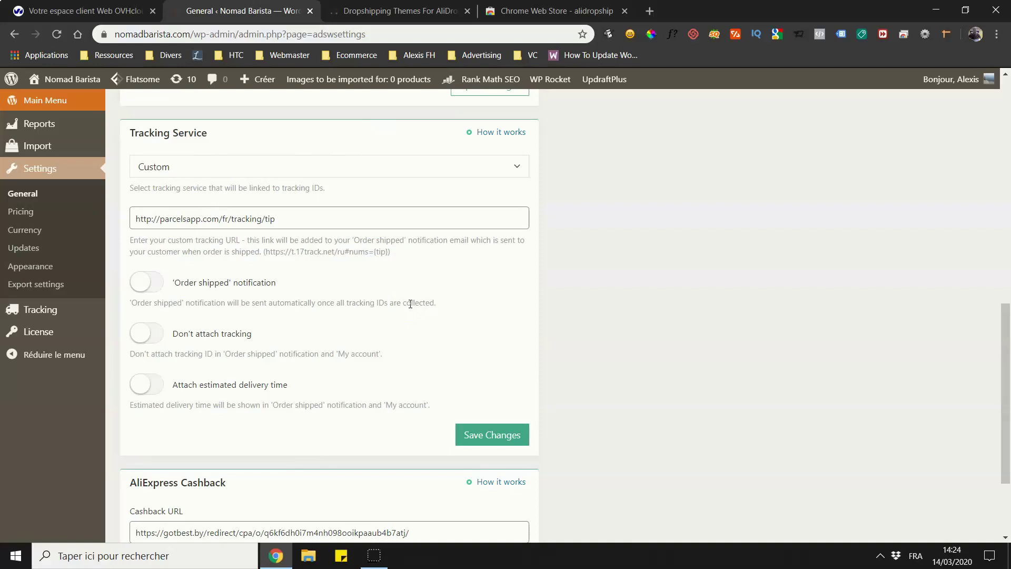
scroll(337, 271, "down", 1)
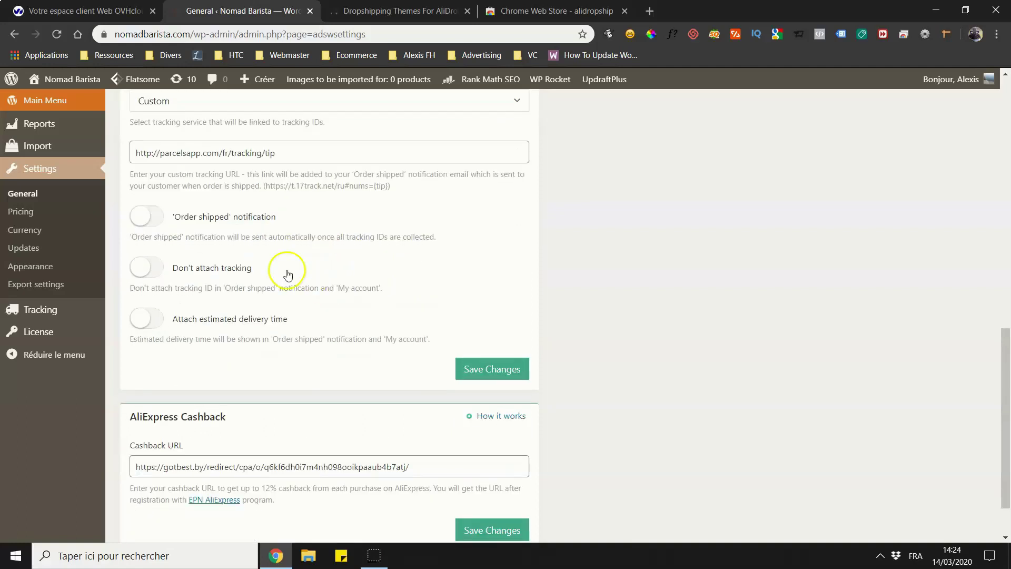
Highlight the Cashback URL in the AliExpress Cashback section and clear the selection without editing it.
scroll(411, 364, "down", 1)
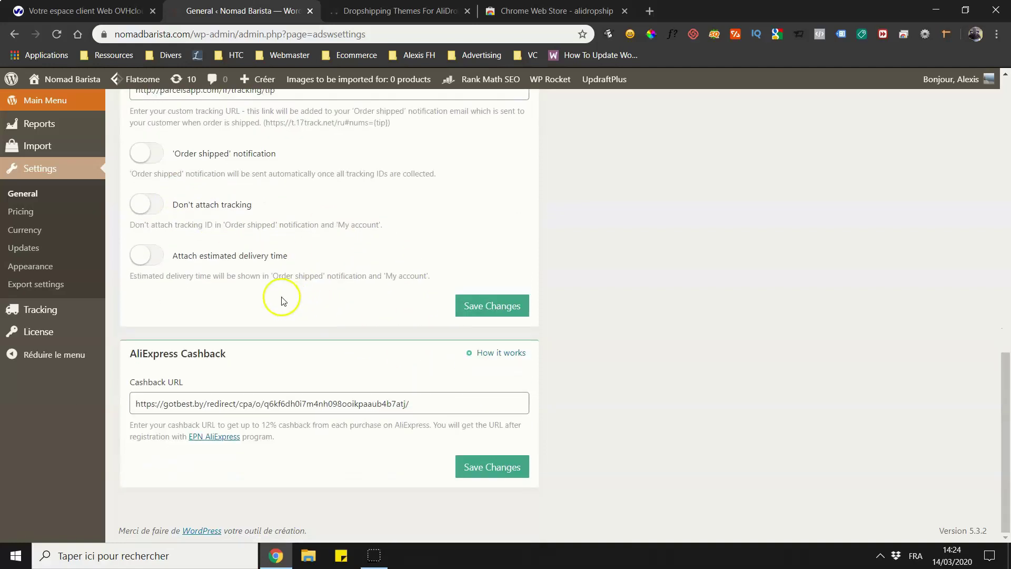
left_click_drag(140, 403, 435, 419)
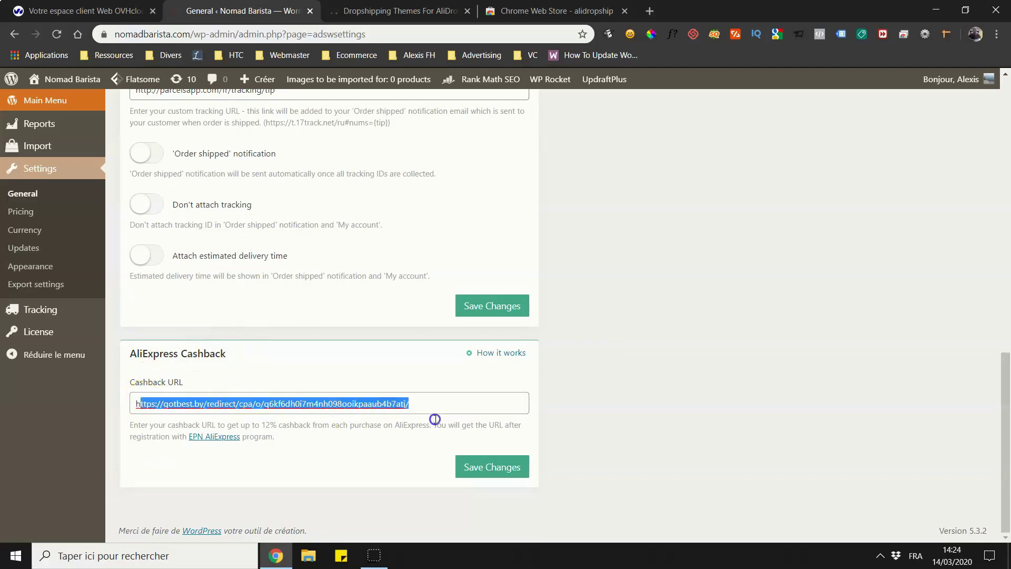
left_click(234, 492)
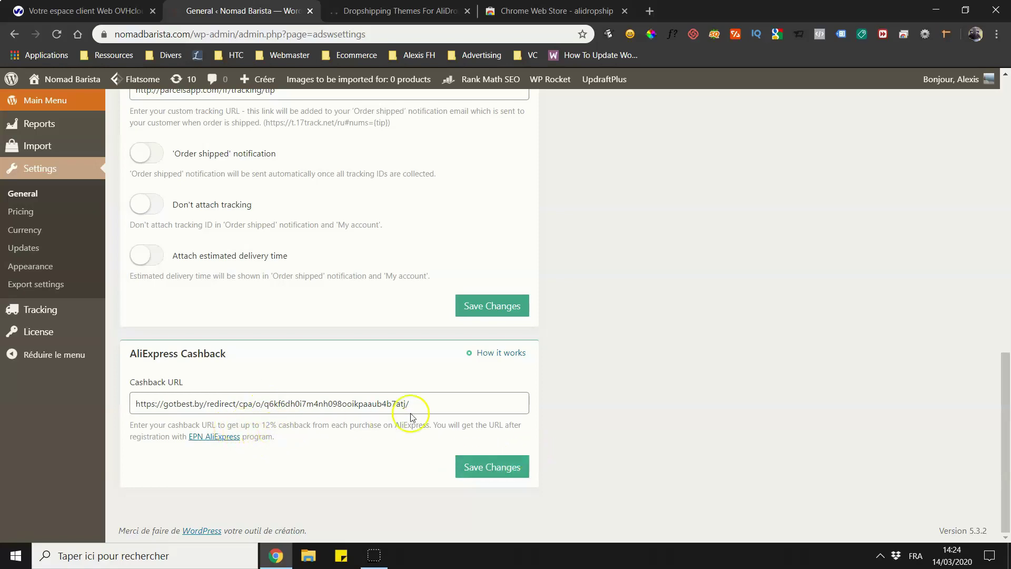
left_click_drag(411, 404, 147, 420)
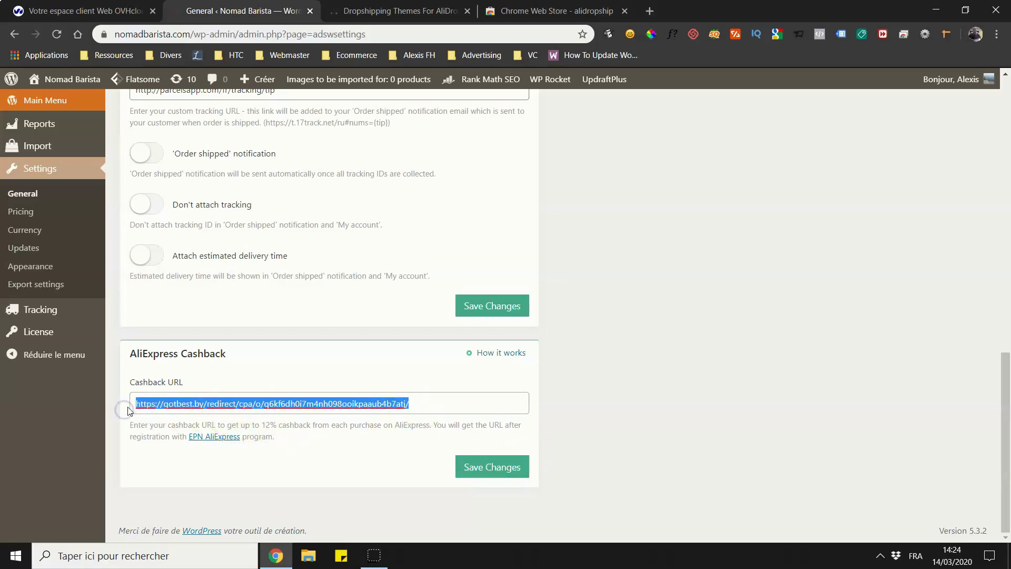
left_click(728, 376)
scroll(727, 373, "up", 8)
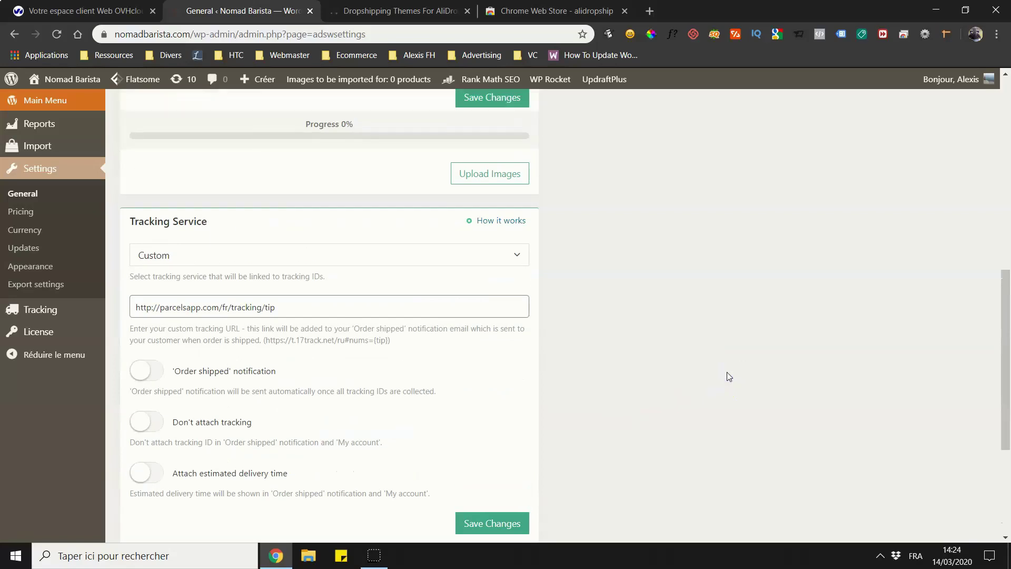
scroll(710, 377, "down", 10)
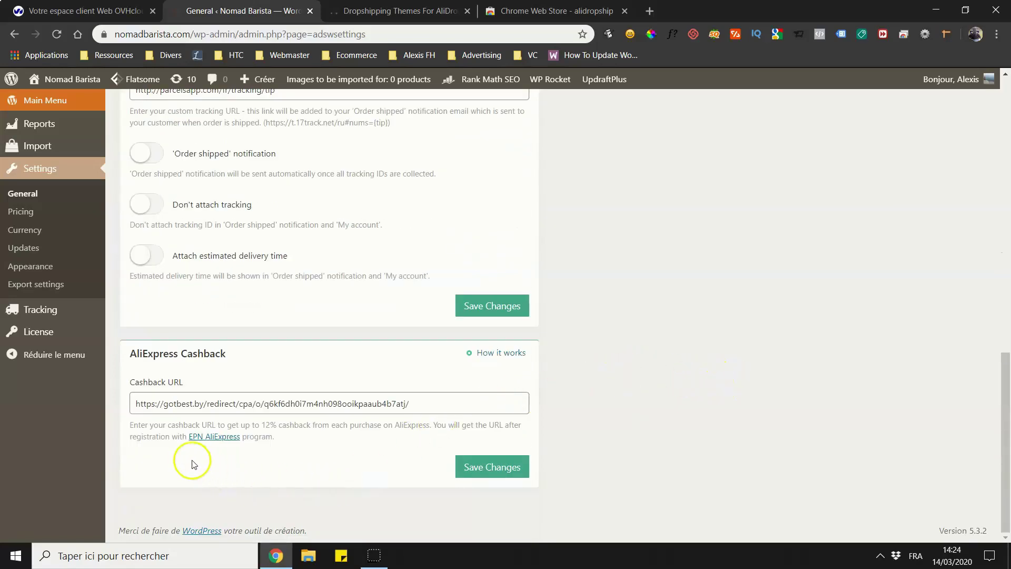
Open the plugin's Pricing settings and add the recommended set of pricing markup formulas.
scroll(168, 436, "up", 12)
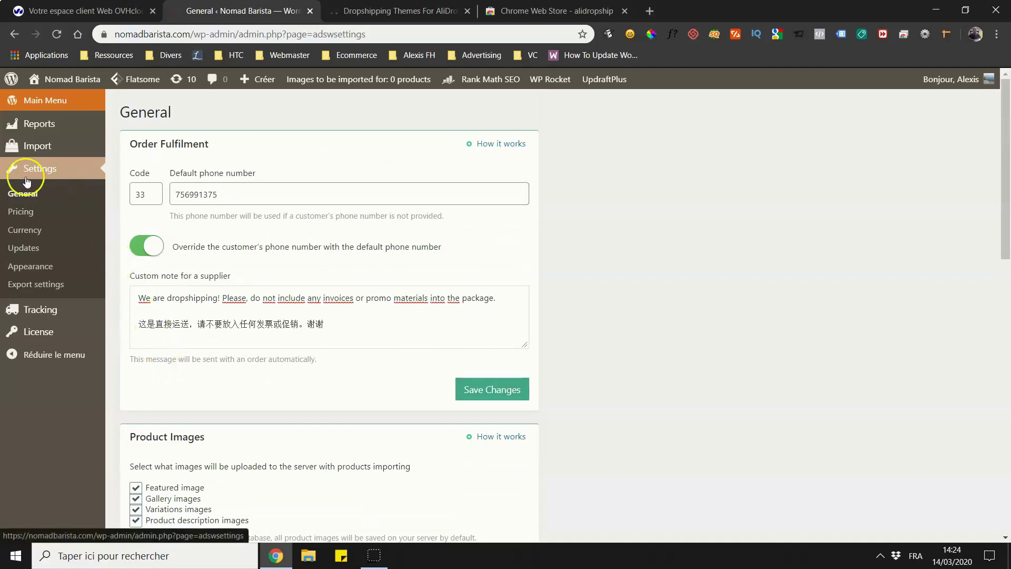
left_click(23, 216)
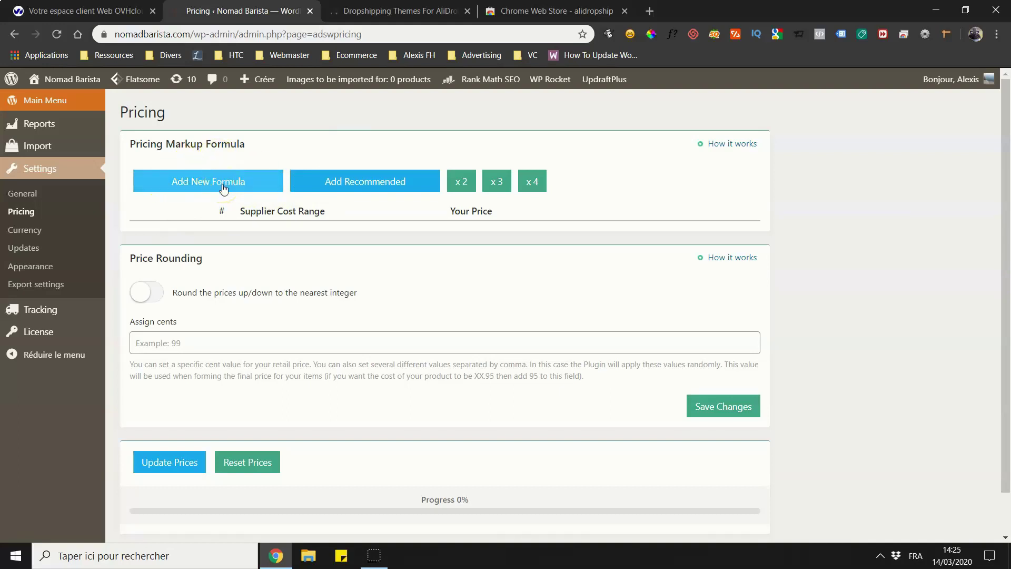
left_click(364, 179)
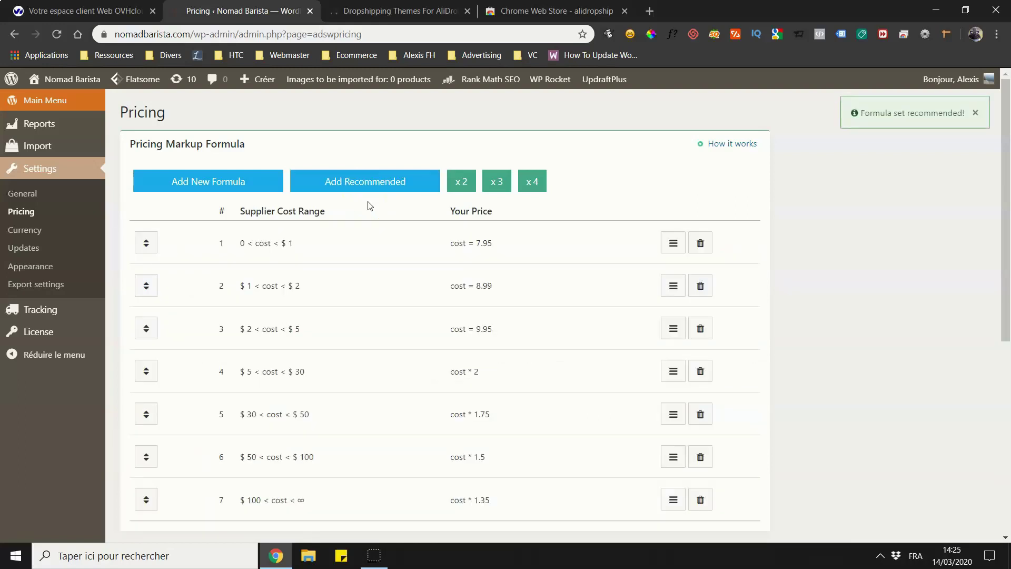
Review the markup formulas and Price Rounding section, and highlight the supplier cost range of the second formula.
scroll(380, 216, "down", 2)
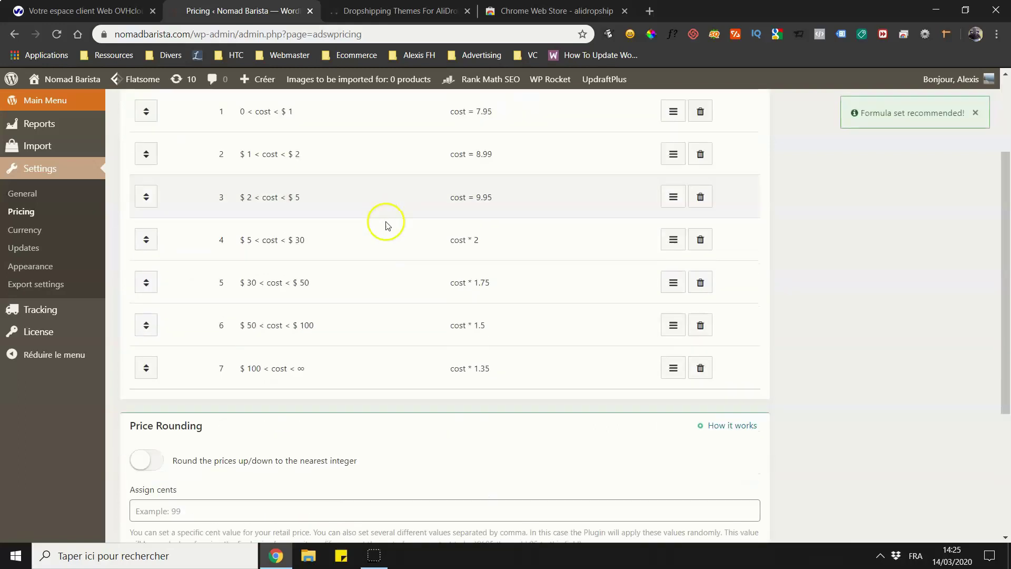
scroll(413, 270, "up", 2)
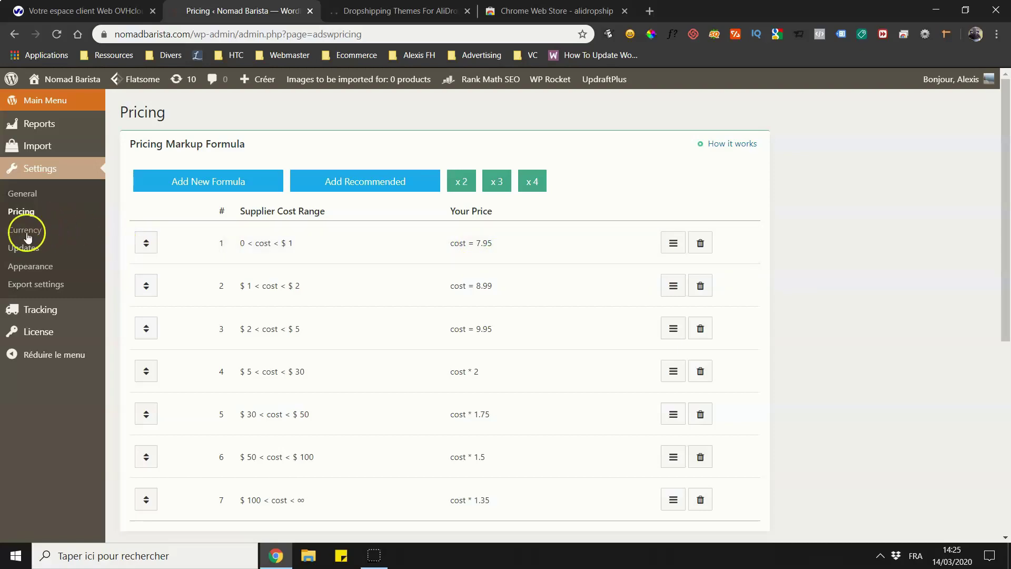
scroll(323, 189, "down", 6)
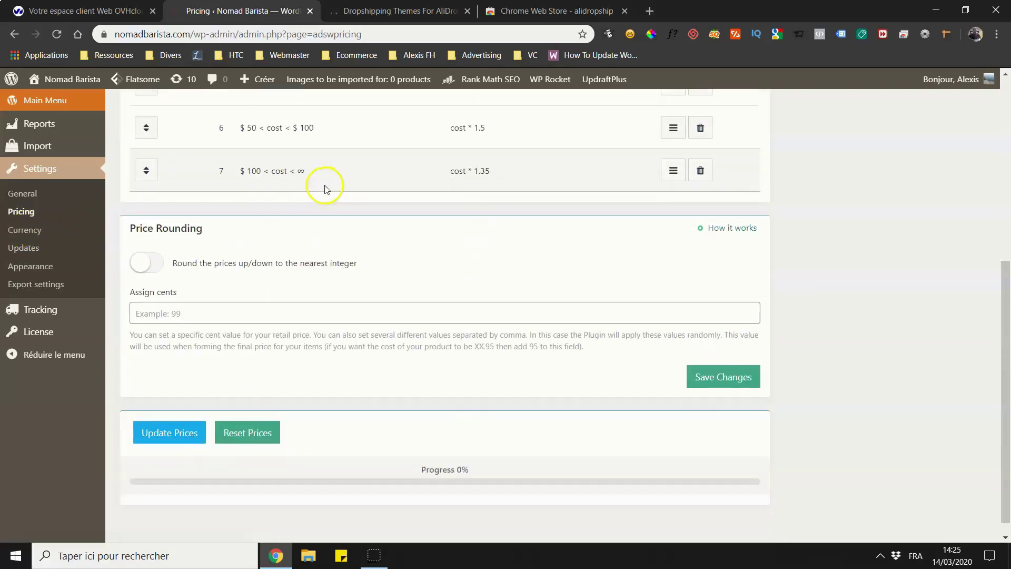
scroll(319, 192, "up", 6)
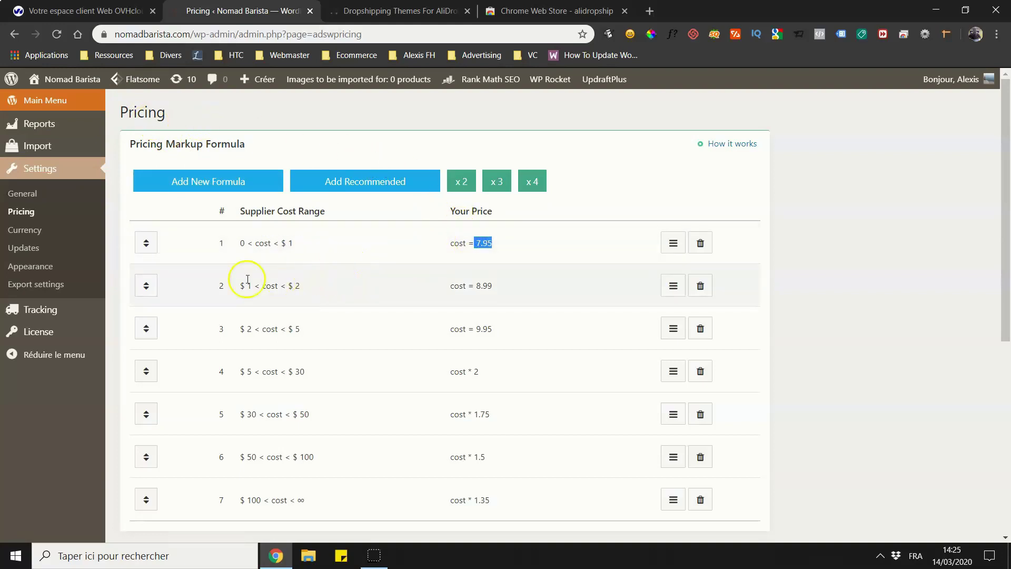
left_click_drag(240, 285, 337, 285)
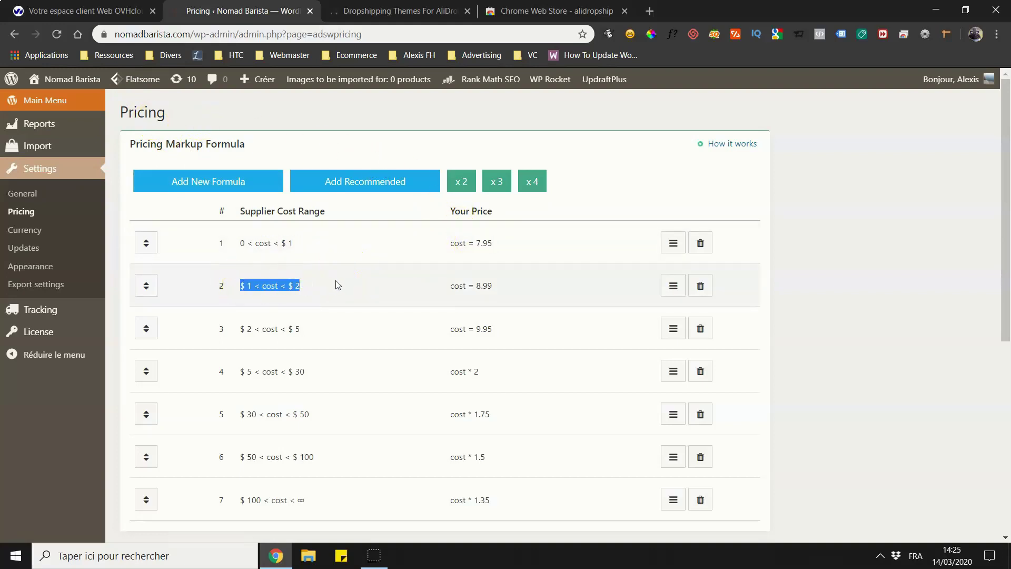
Highlight the cents in the second formula's price and the multiplication sign in the fourth formula.
left_click(485, 285)
scroll(394, 308, "down", 1)
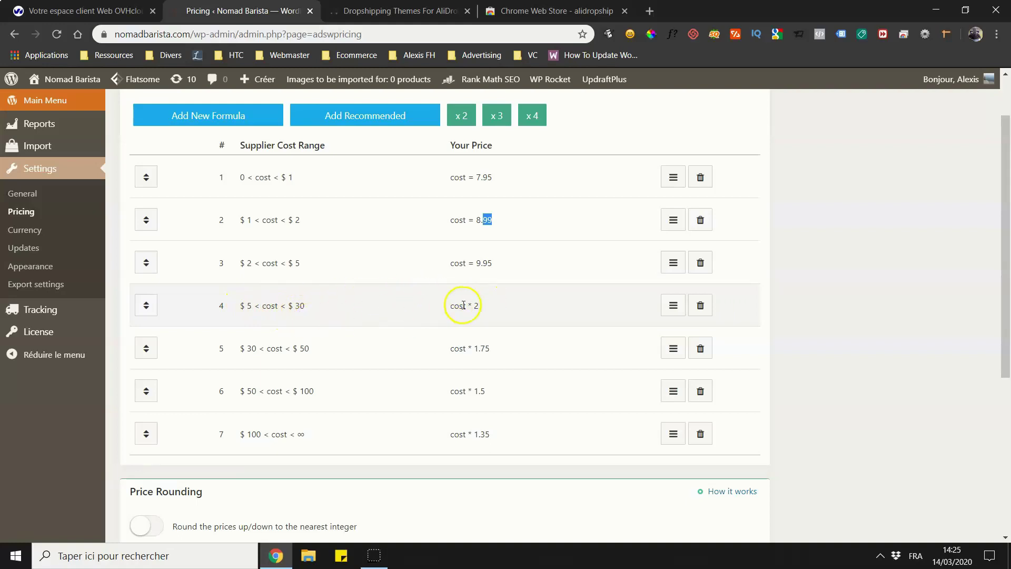
left_click_drag(463, 306, 472, 306)
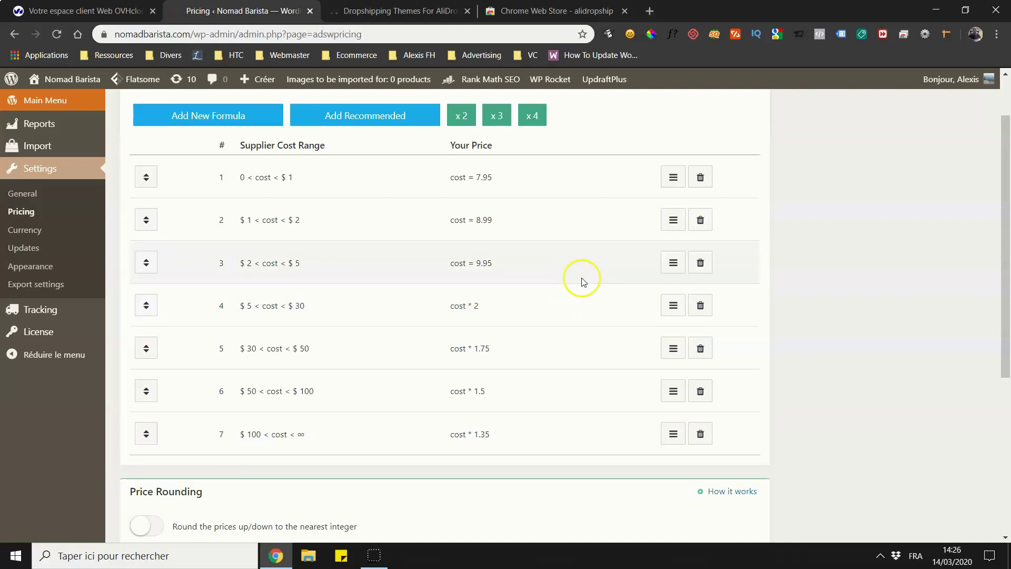
Open the fourth markup formula for editing and review its category, cost limit, sign, value and discount settings.
left_click(673, 305)
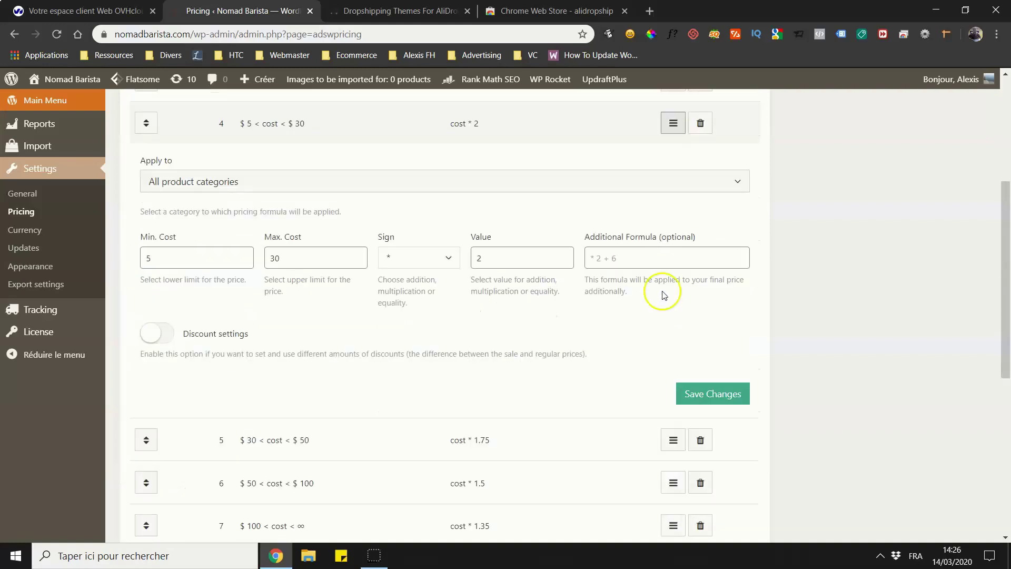
scroll(158, 259, "up", 3)
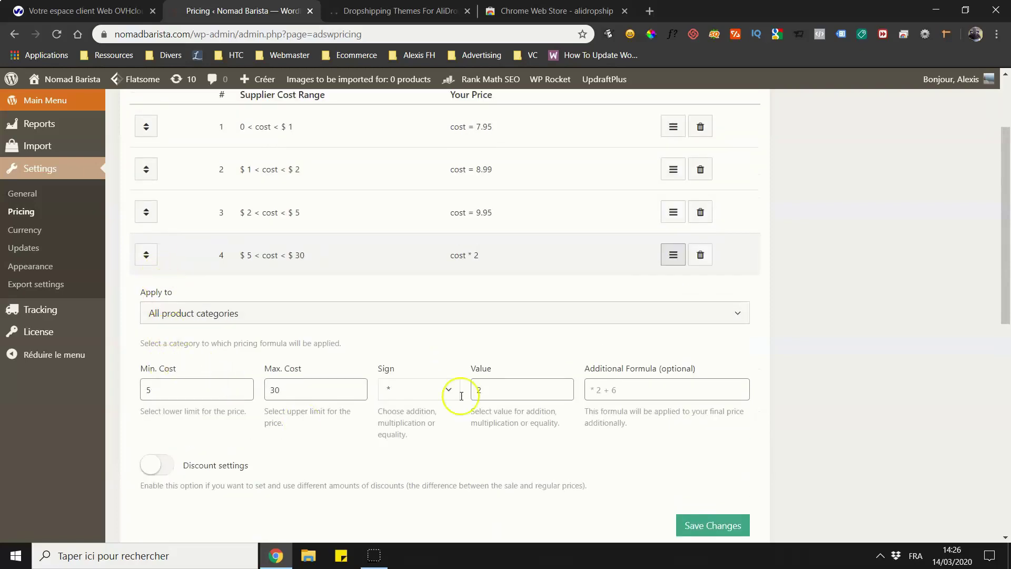
scroll(354, 280, "up", 1)
scroll(369, 280, "down", 3)
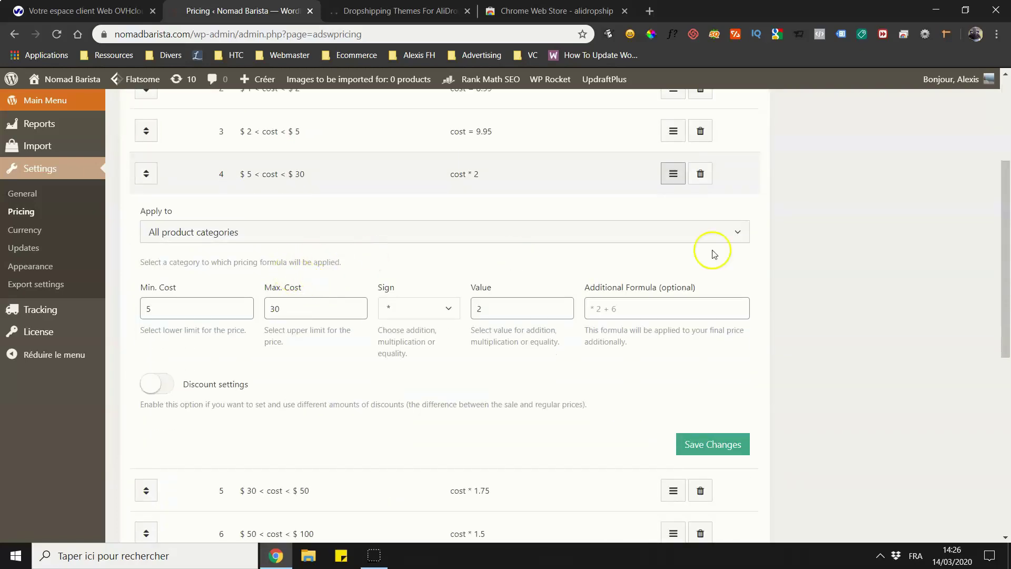
scroll(245, 351, "up", 4)
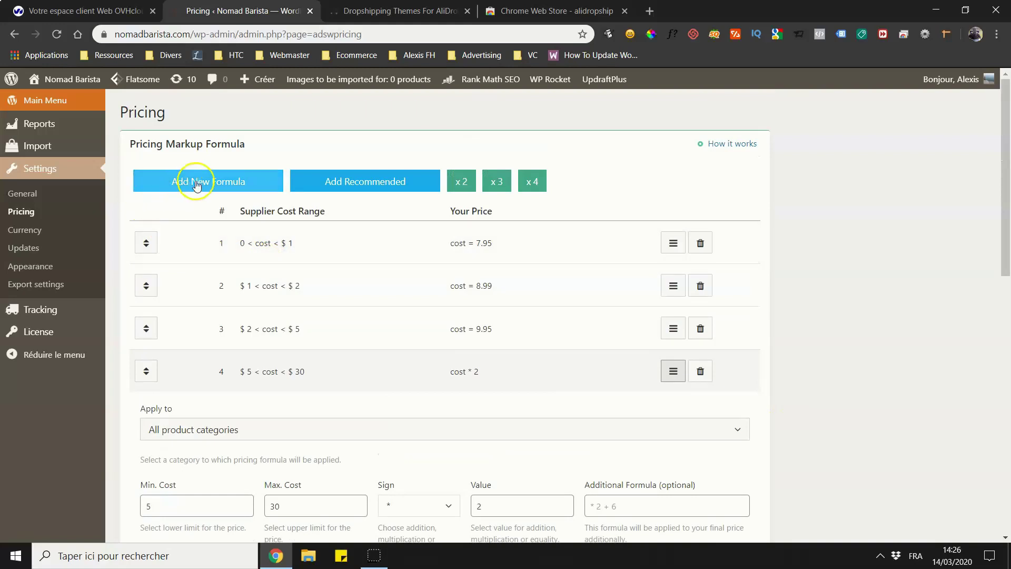
scroll(197, 201, "down", 4)
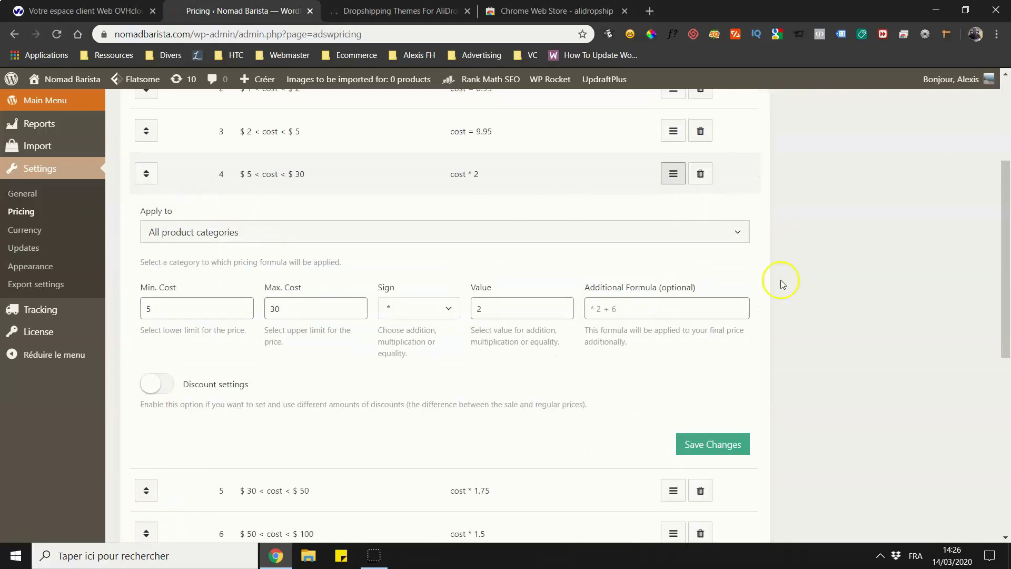
Inspect the fourth formula's minimum cost, maximum cost and Sign options, and close its editing form without changes.
left_click(154, 306)
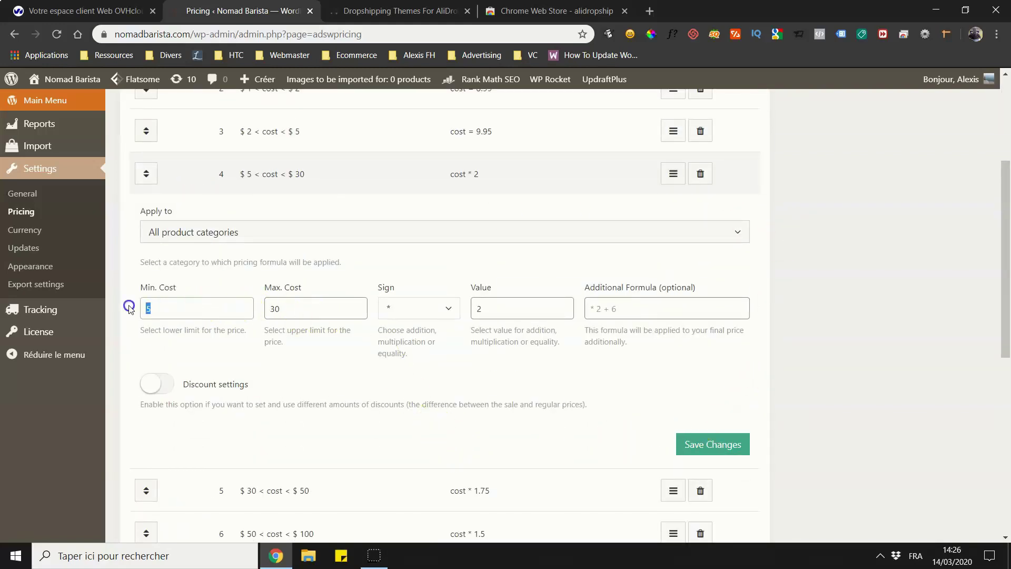
left_click(299, 305)
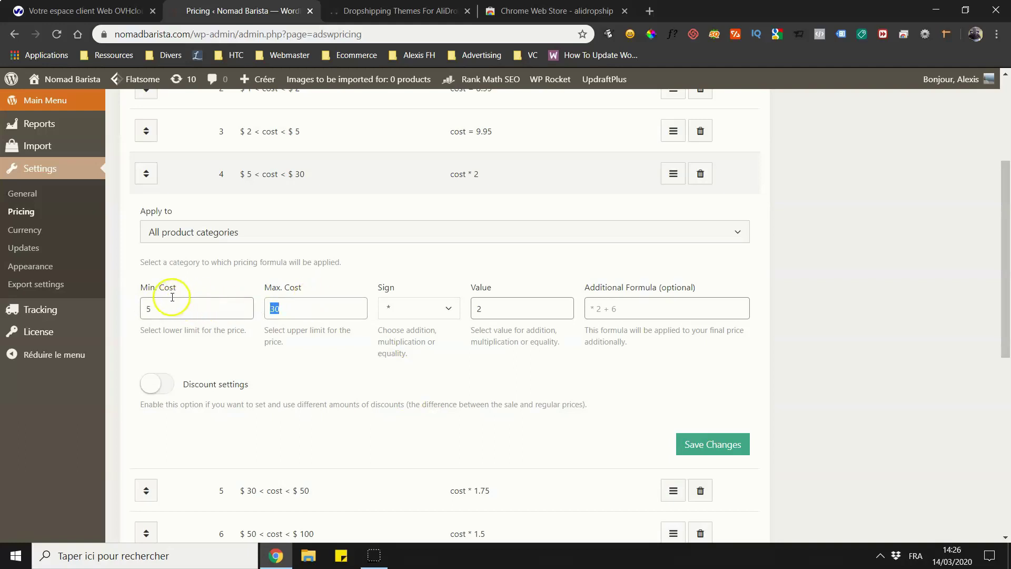
left_click(390, 308)
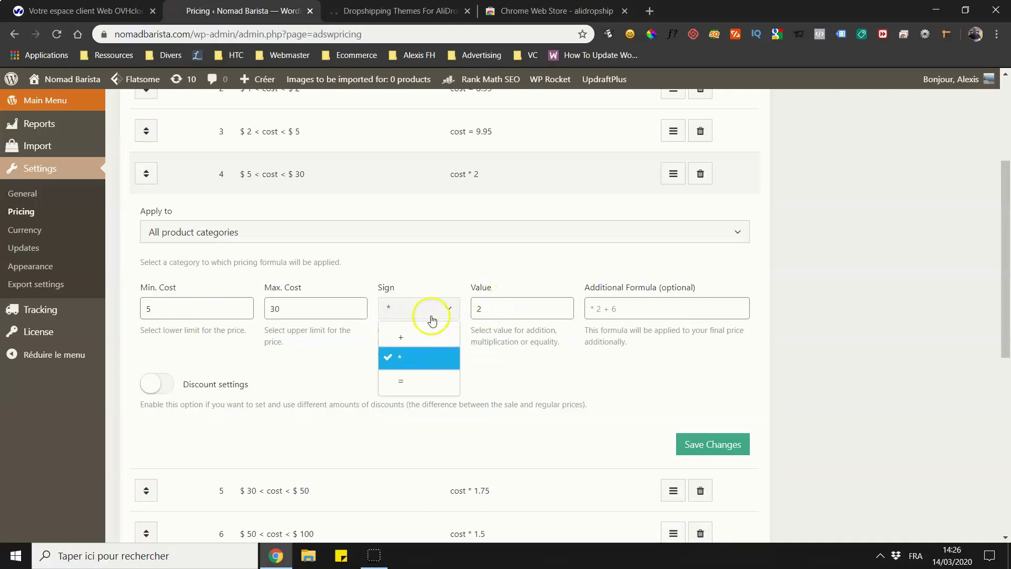
scroll(361, 295, "up", 4)
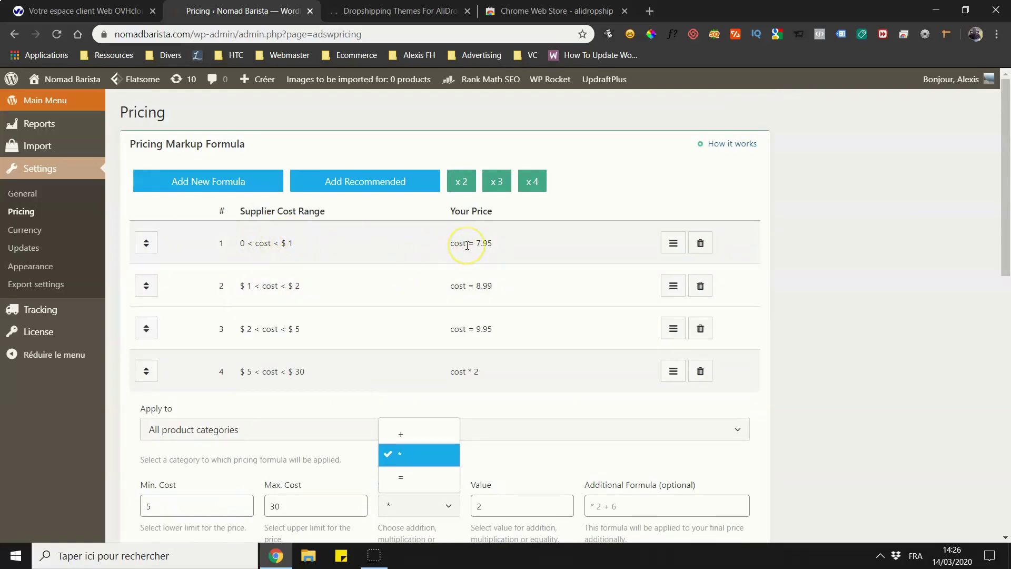
scroll(337, 411, "down", 4)
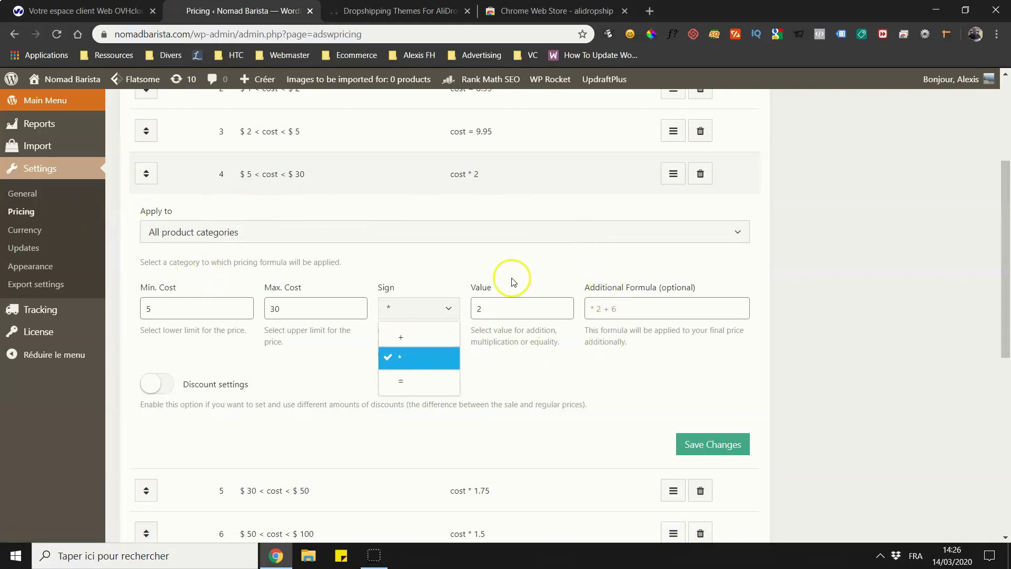
scroll(453, 237, "up", 3)
left_click(680, 308)
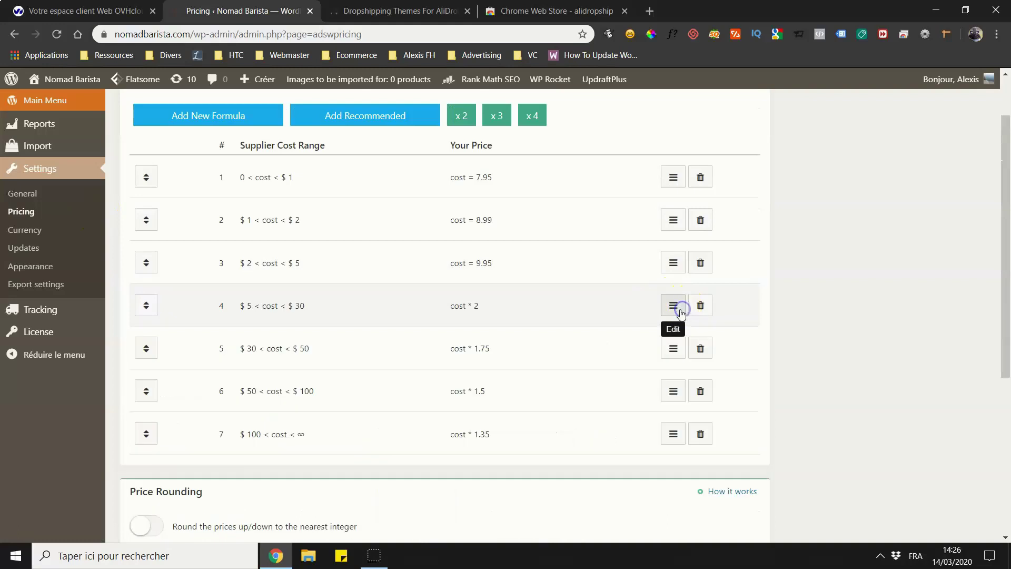
Delete all seven recommended pricing markup formulas.
scroll(700, 179, "up", 1)
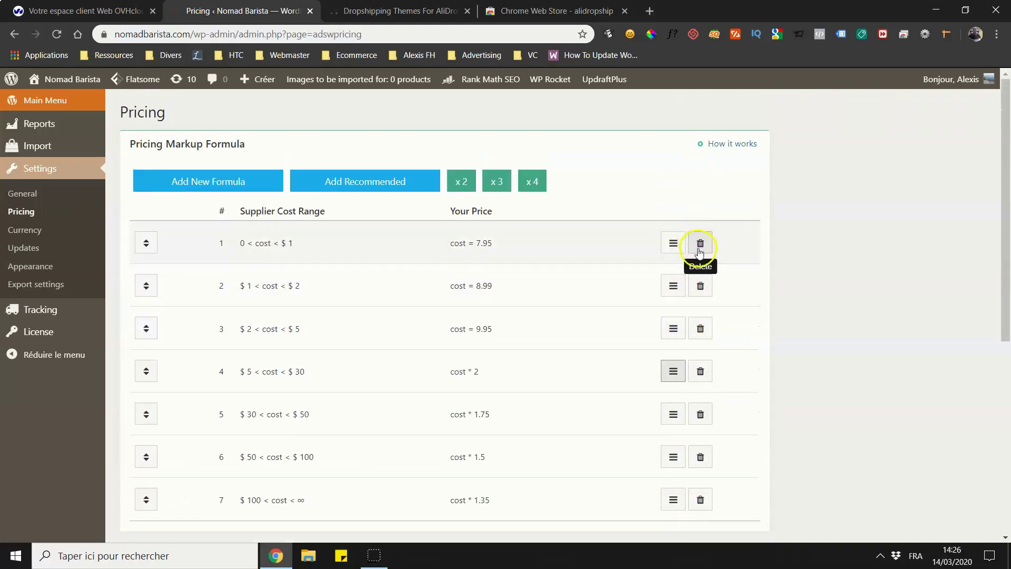
left_click(701, 245)
left_click(701, 286)
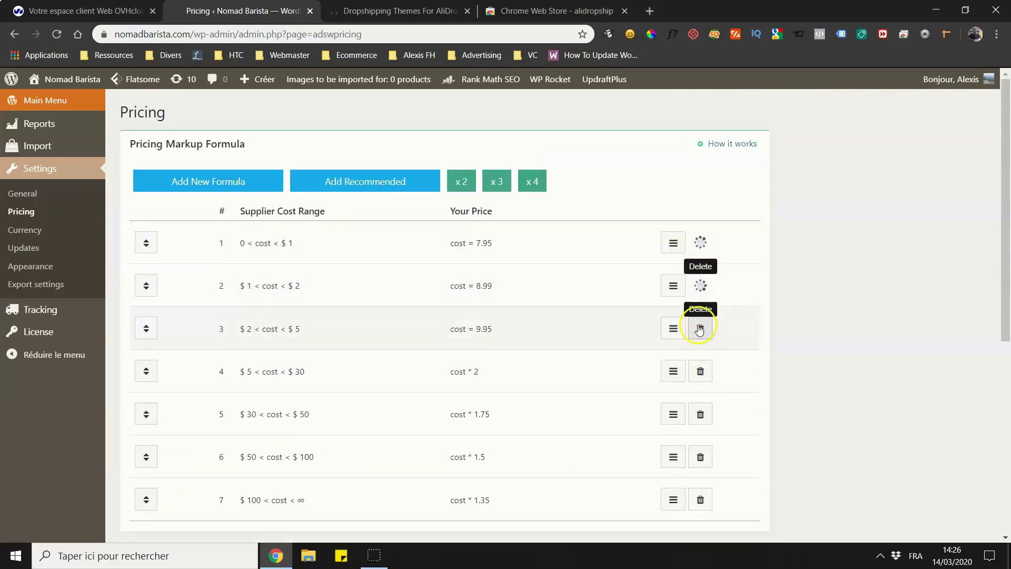
left_click(700, 329)
left_click(701, 371)
left_click(701, 414)
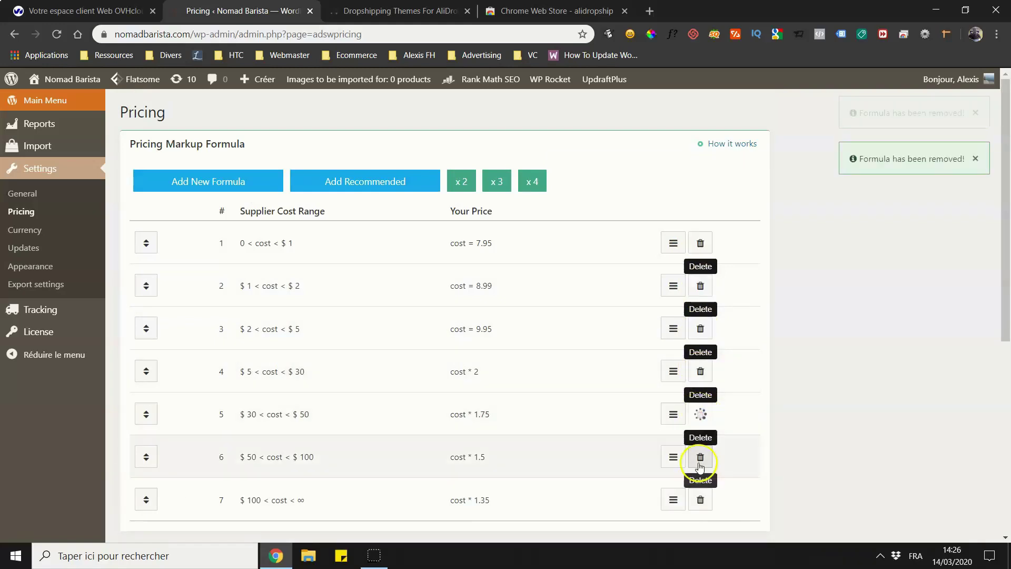
left_click(699, 464)
left_click(700, 498)
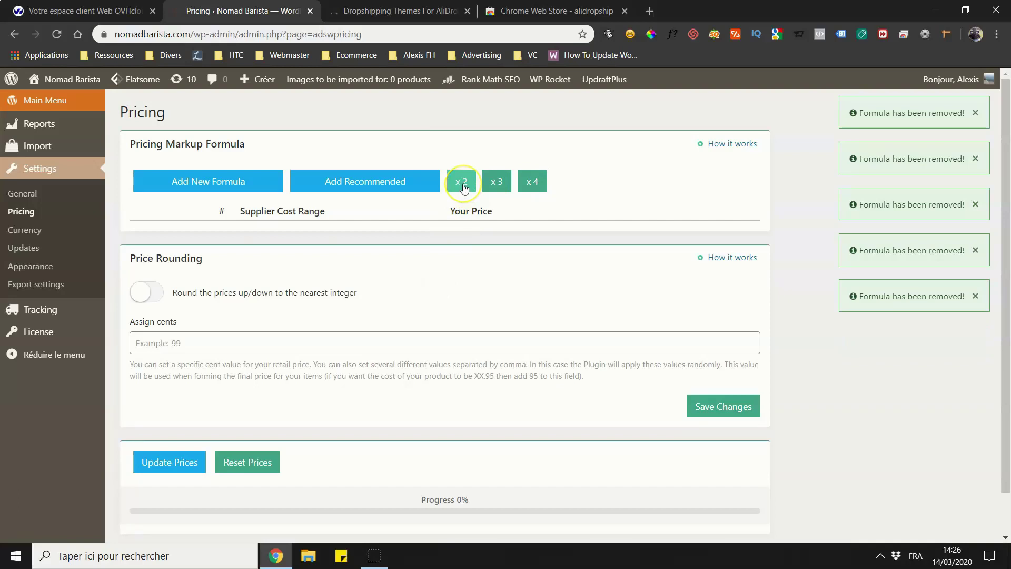
Try the preset x 2 markup formula, inspect its minimum and maximum cost fields, and delete the formula.
left_click(462, 184)
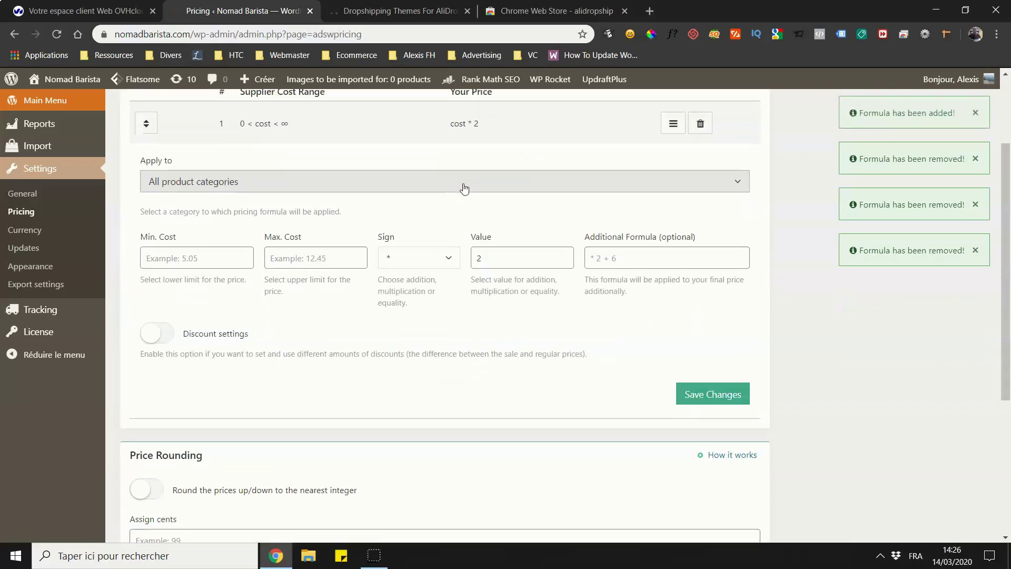
scroll(464, 188, "up", 1)
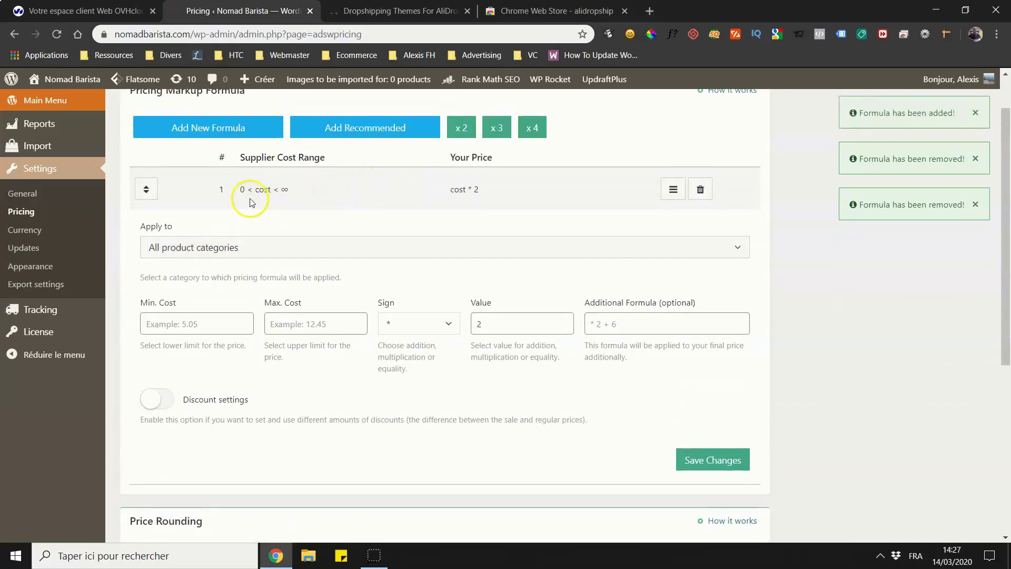
left_click(287, 325)
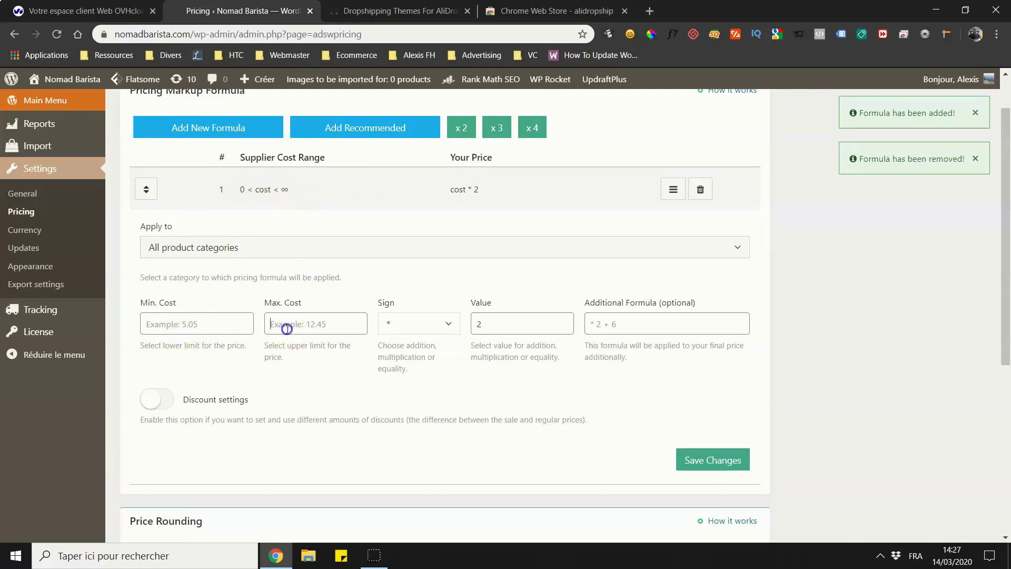
left_click(229, 325)
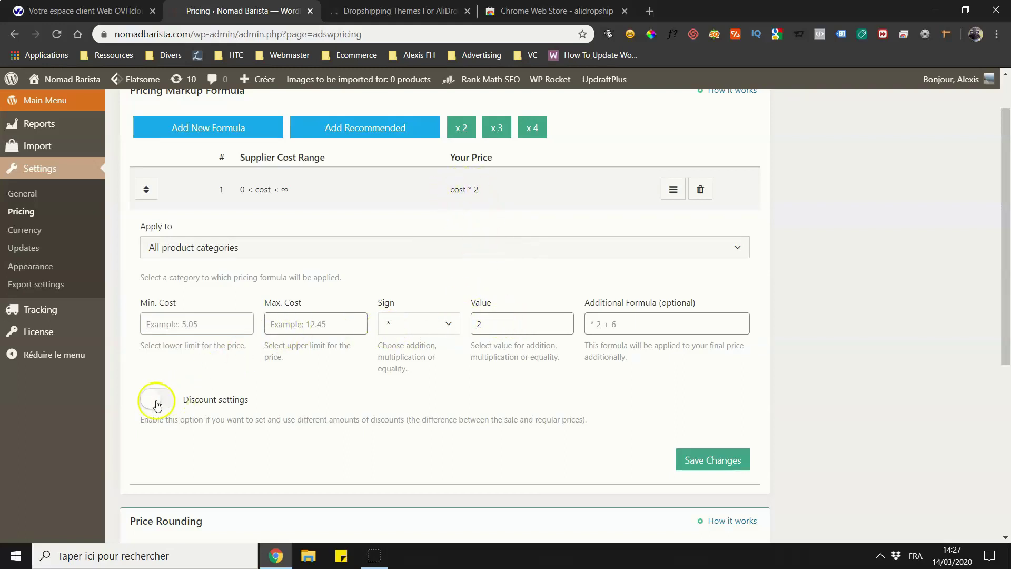
left_click(700, 189)
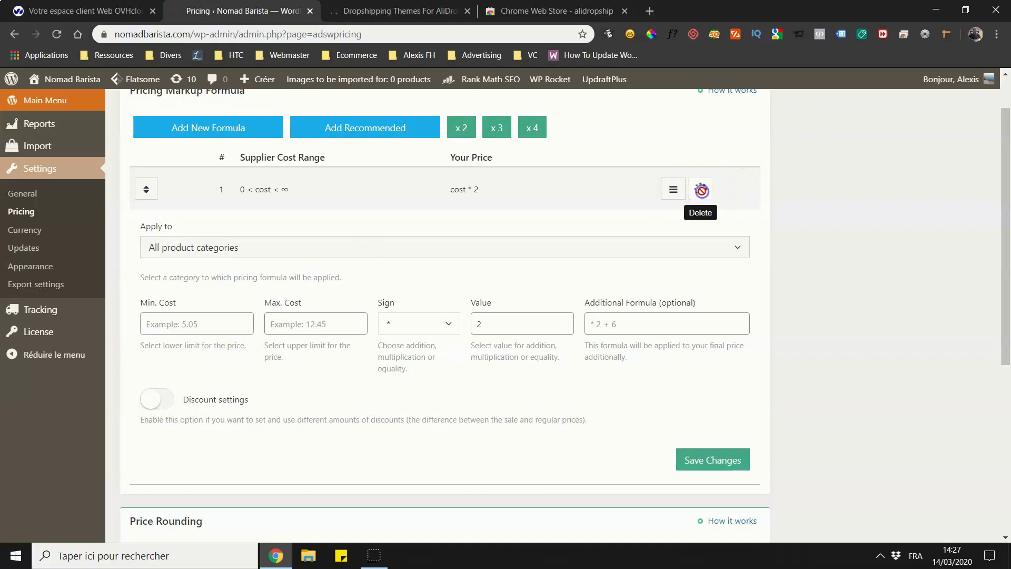
scroll(467, 159, "up", 1)
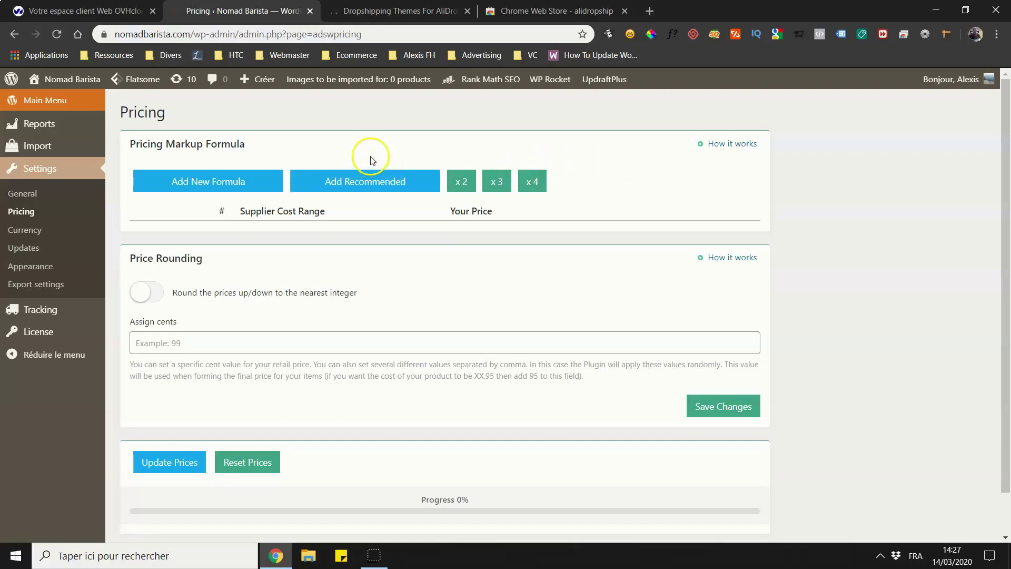
Inspect the Assign cents field under Price Rounding, and switch rounding to the nearest integer on and off again.
scroll(362, 137, "down", 1)
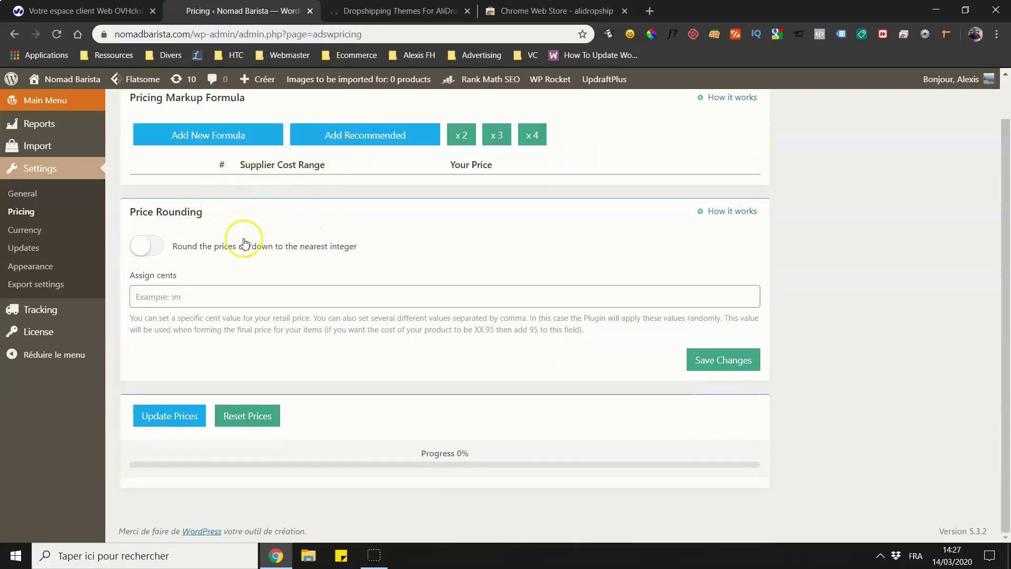
left_click(152, 295)
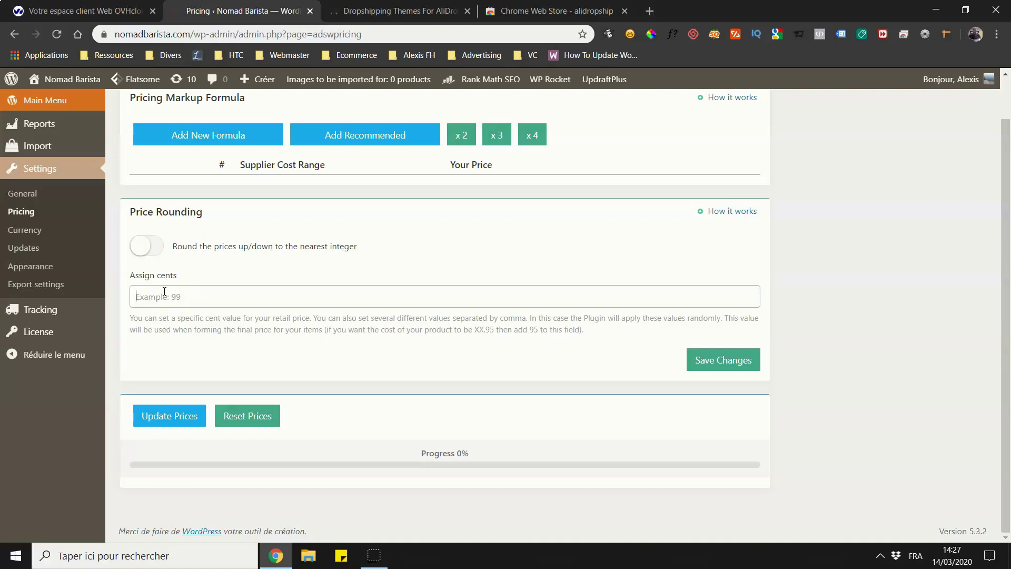
left_click(145, 247)
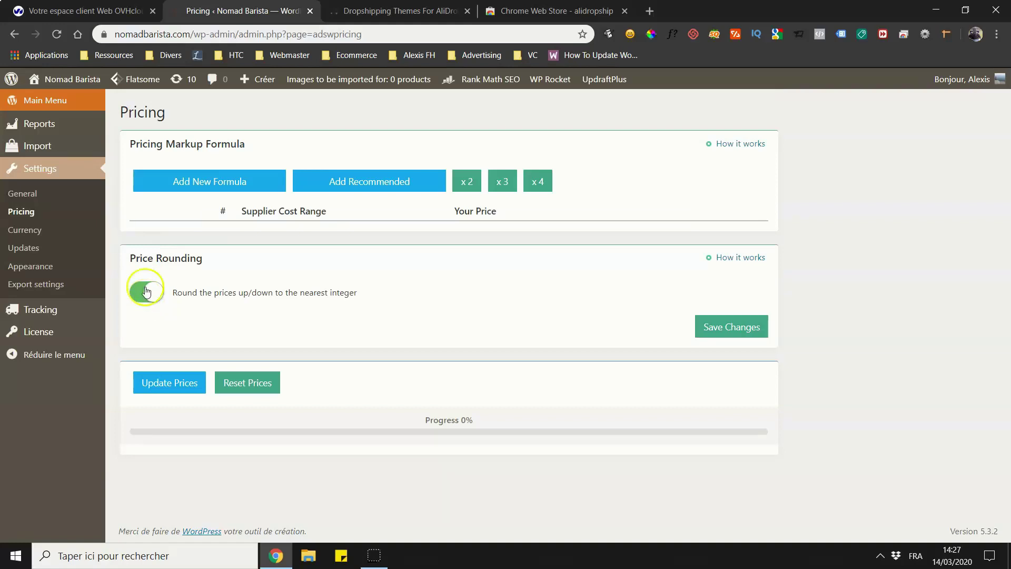
left_click(146, 293)
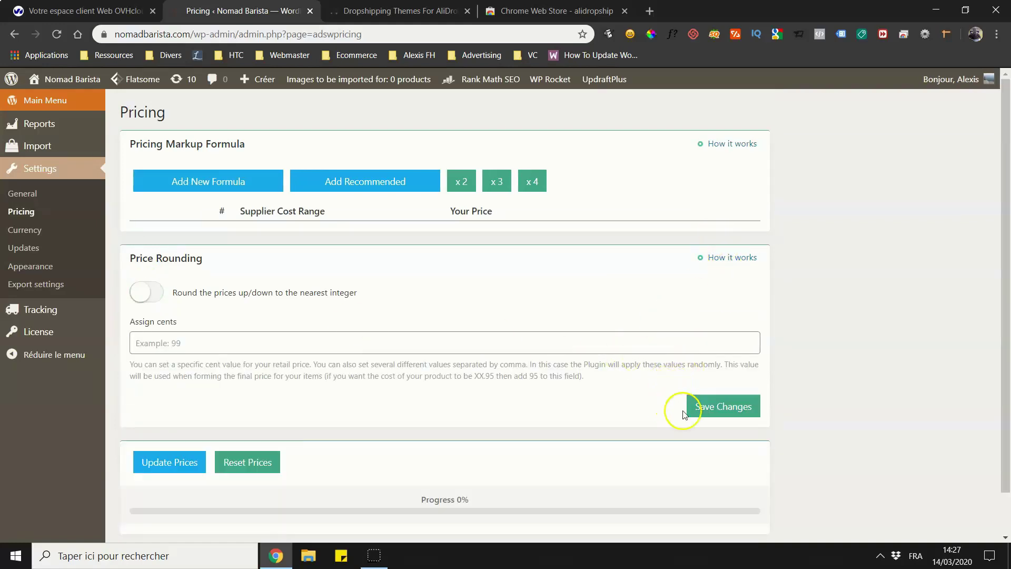
Review the empty formula list, the Price Rounding section and the Update Prices and Reset Prices options.
scroll(537, 379, "down", 1)
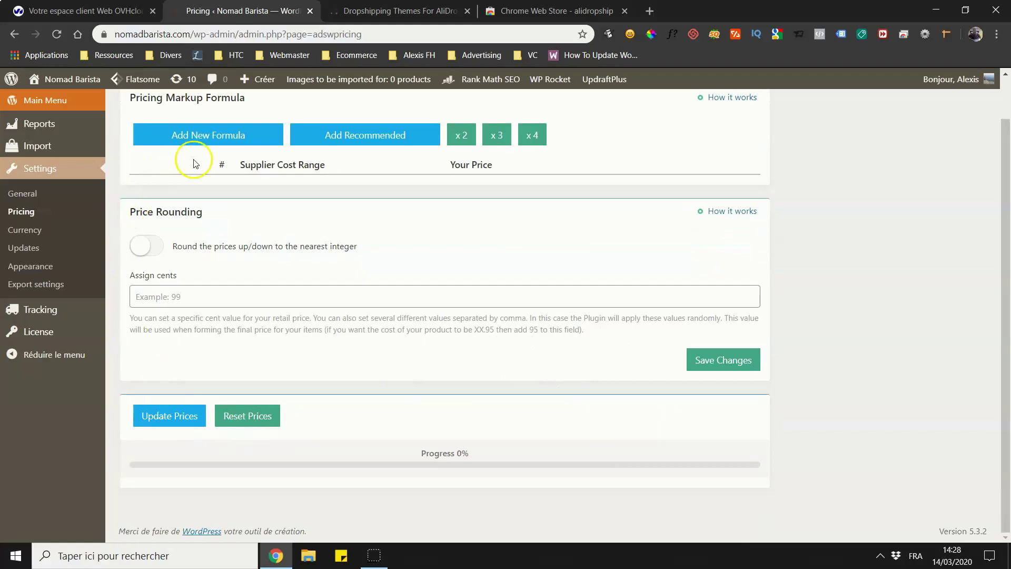
scroll(366, 380, "up", 1)
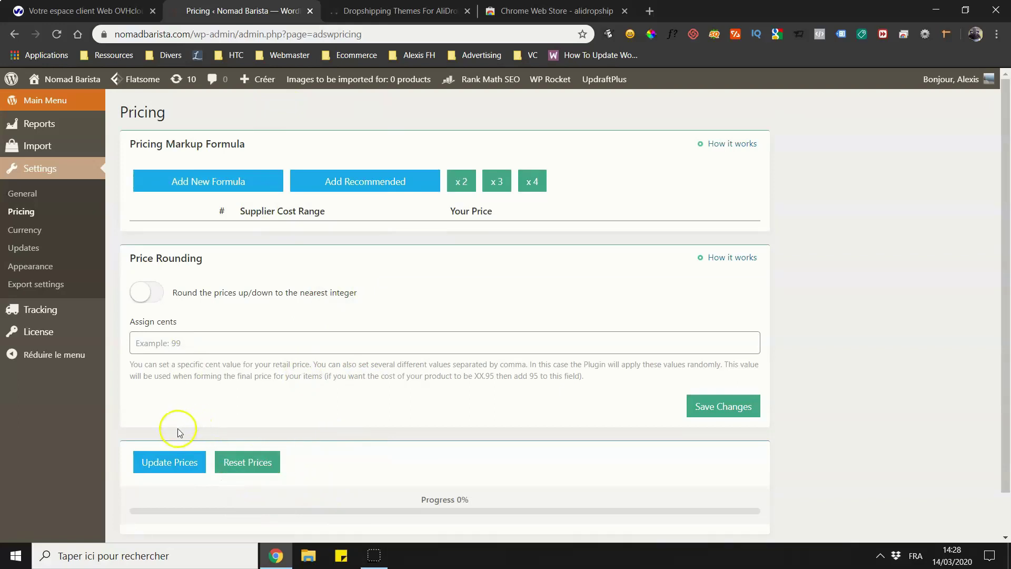
scroll(201, 501, "down", 1)
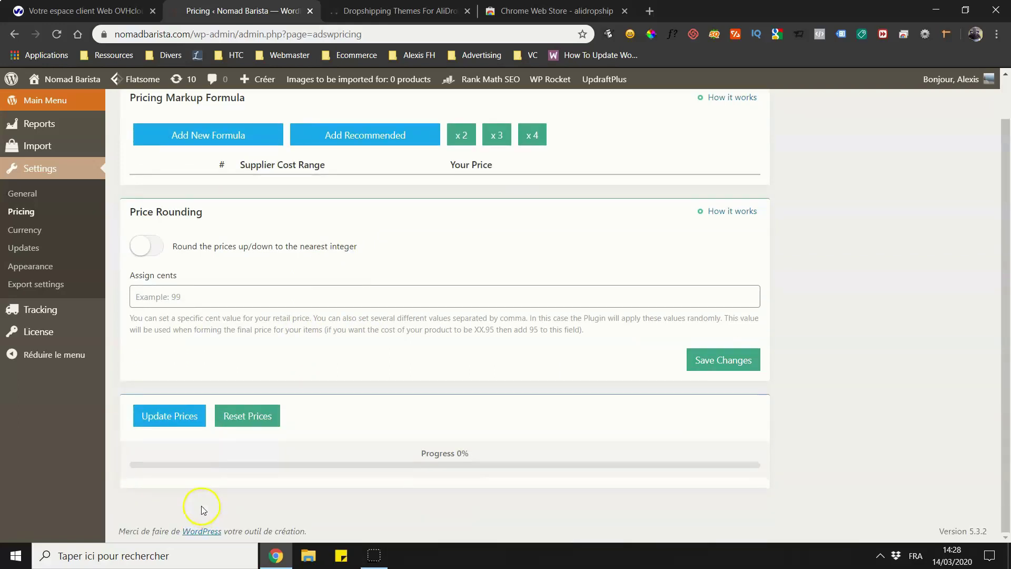
scroll(202, 508, "up", 1)
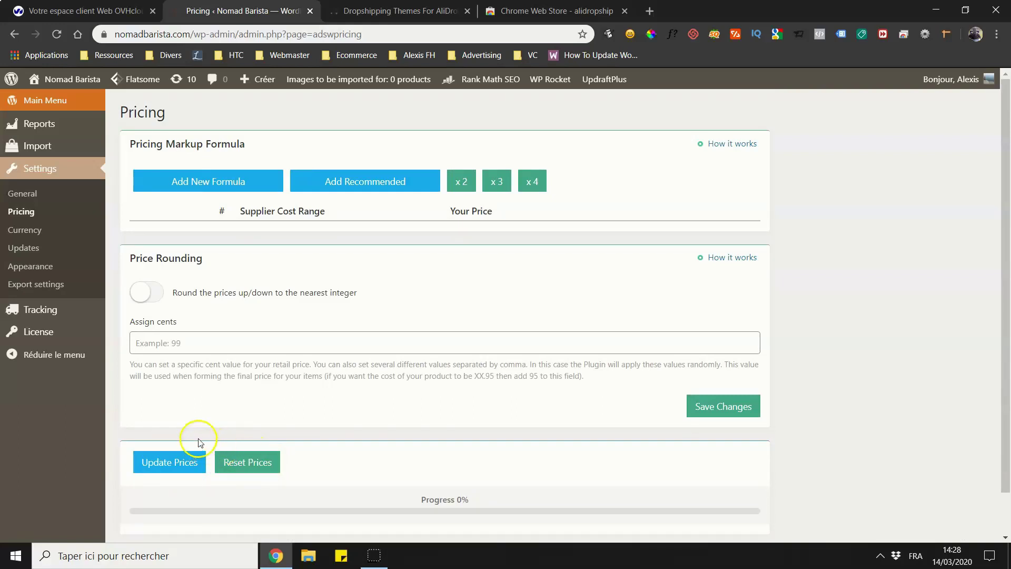
scroll(514, 210, "down", 1)
scroll(369, 229, "up", 1)
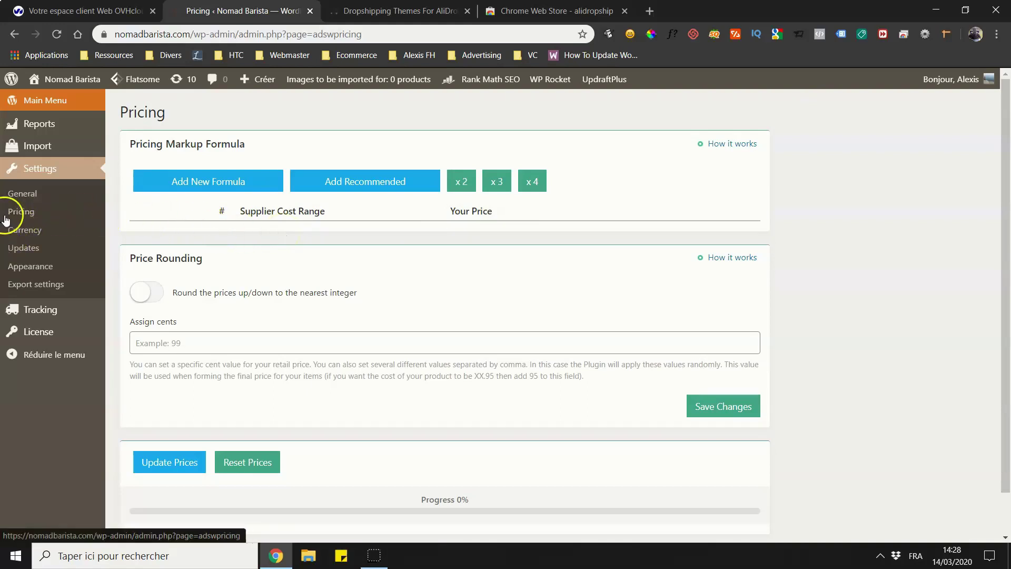
Review the plugin's Currency settings, and inspect the category scope choices under Apply to in the Updates settings.
left_click(21, 235)
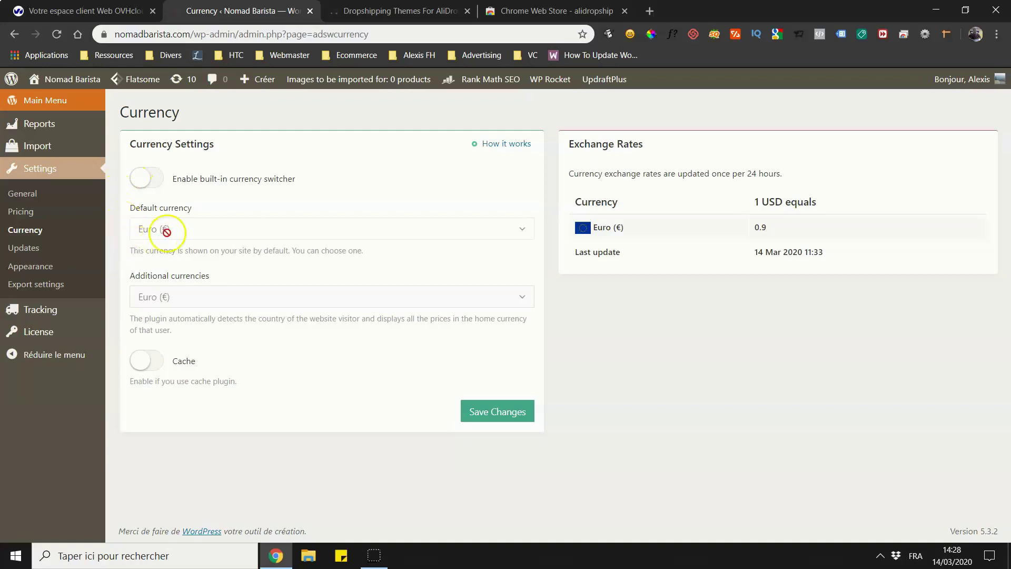
left_click(33, 248)
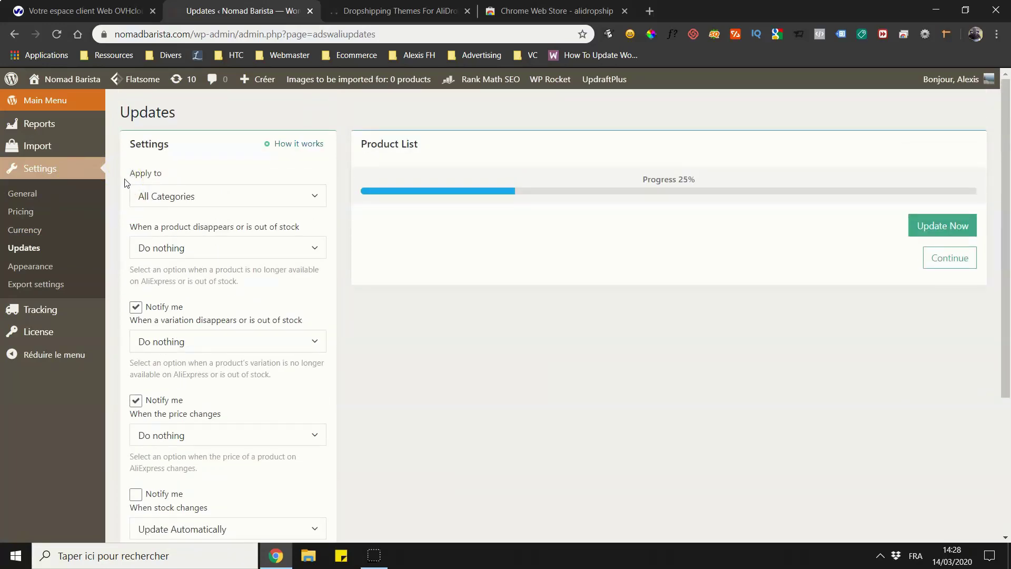
scroll(121, 237, "down", 2)
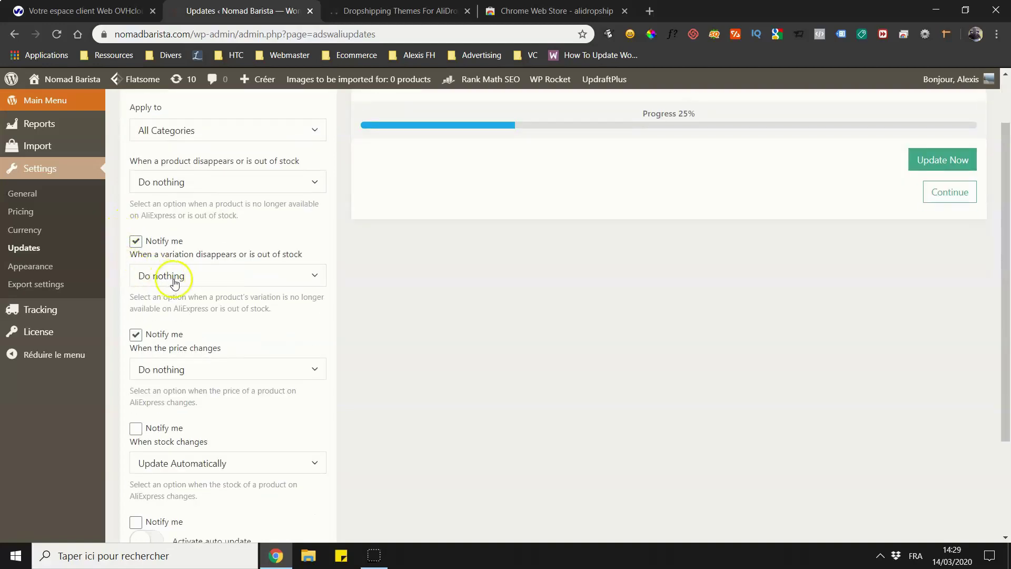
scroll(170, 242, "up", 2)
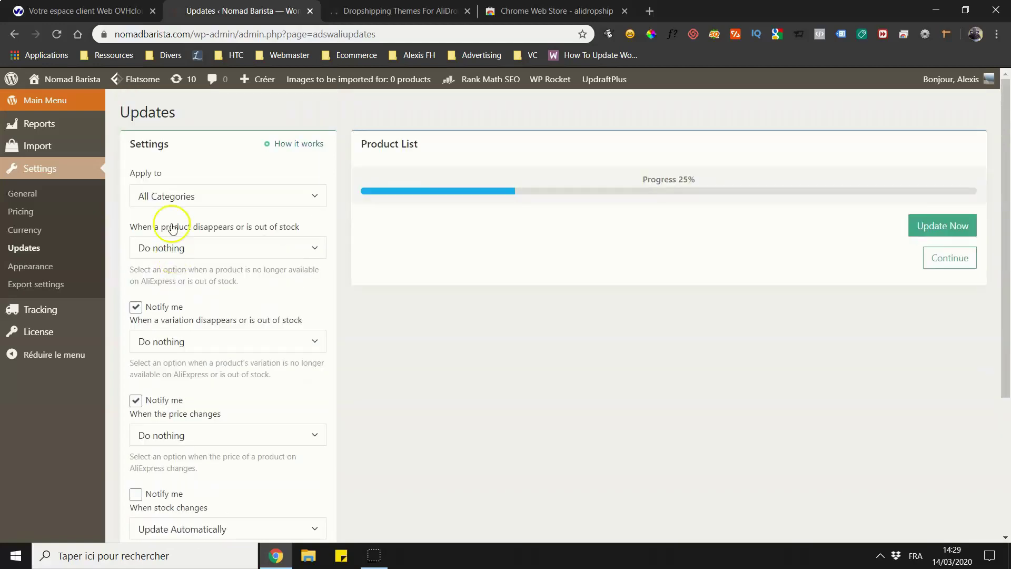
left_click(164, 197)
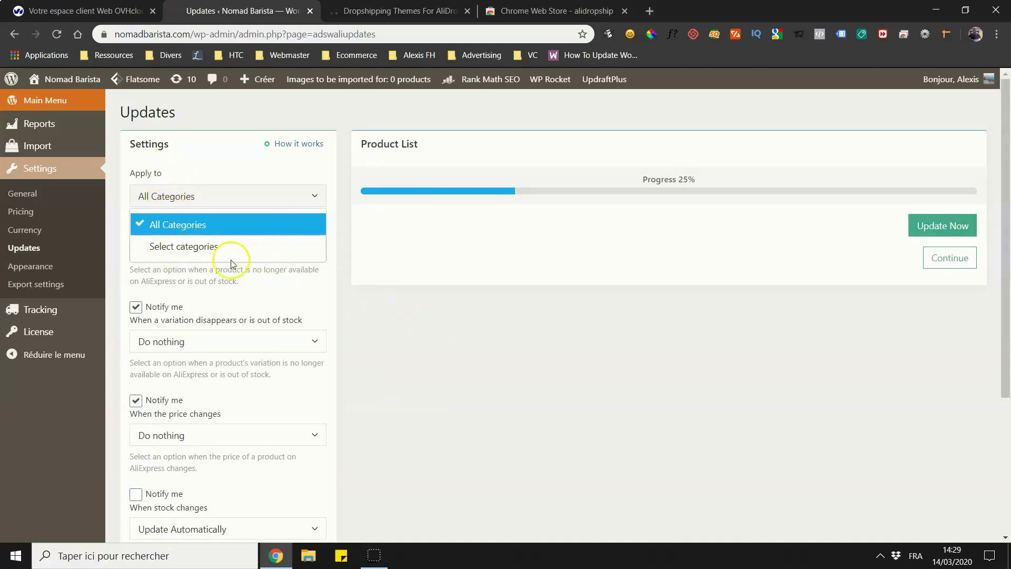
left_click(368, 321)
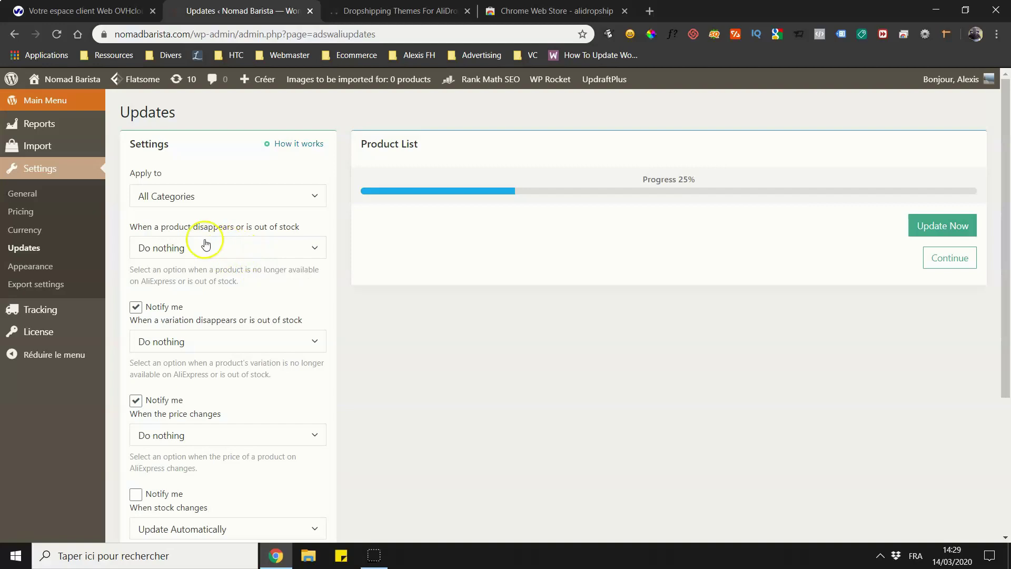
Inspect the update actions offered when a product or a variation disappears or is out of stock.
left_click(189, 247)
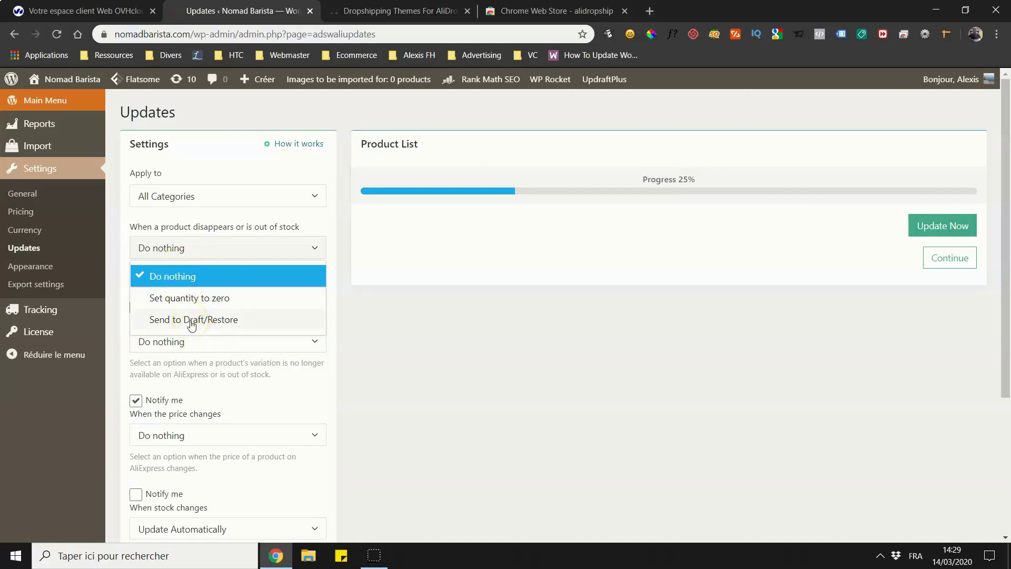
left_click(262, 278)
scroll(252, 269, "down", 1)
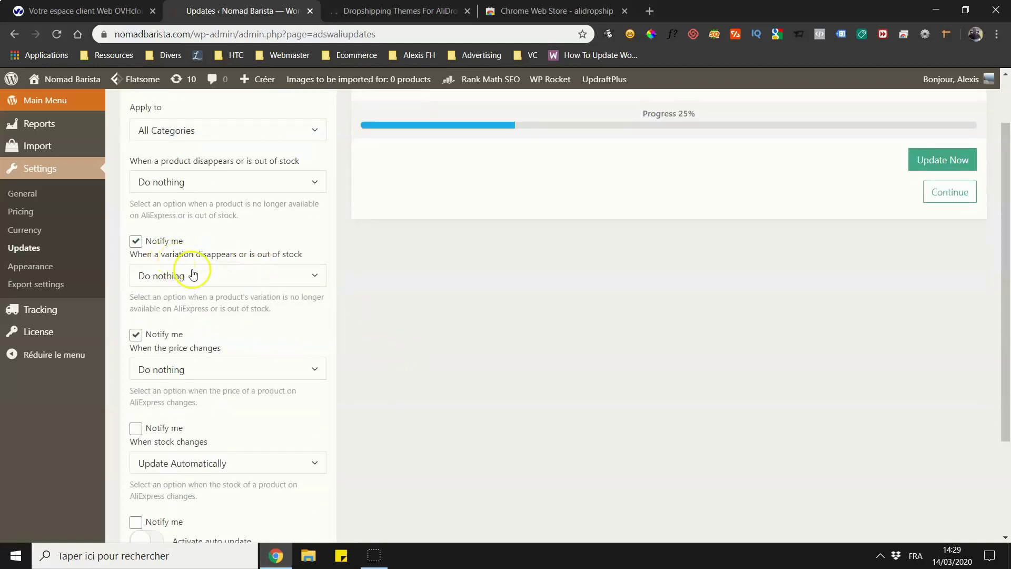
left_click(193, 275)
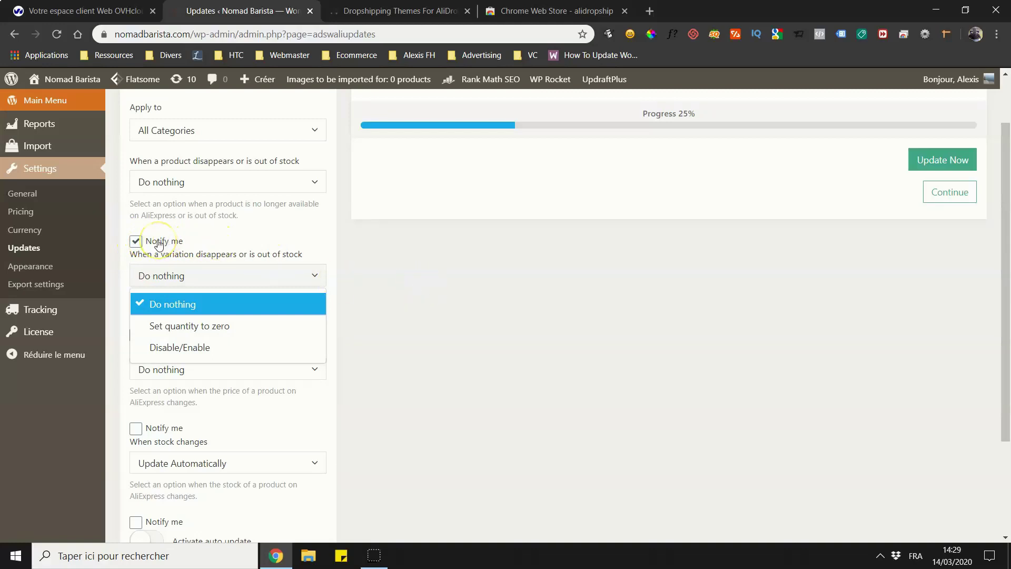
left_click(429, 293)
Try Update Automatically as the action for price changes, and set it back to Do nothing.
scroll(334, 284, "down", 3)
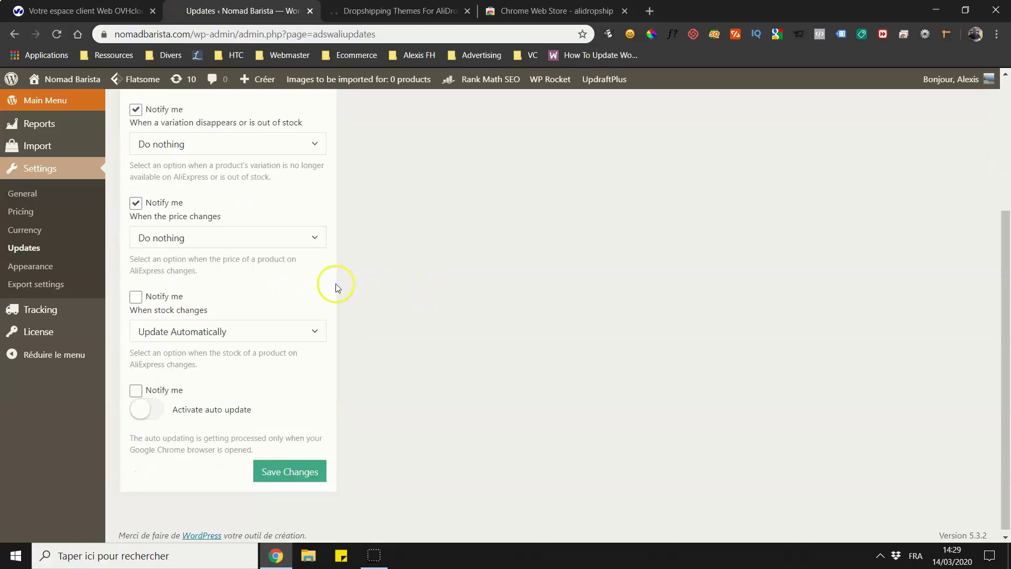
left_click(182, 241)
left_click(200, 295)
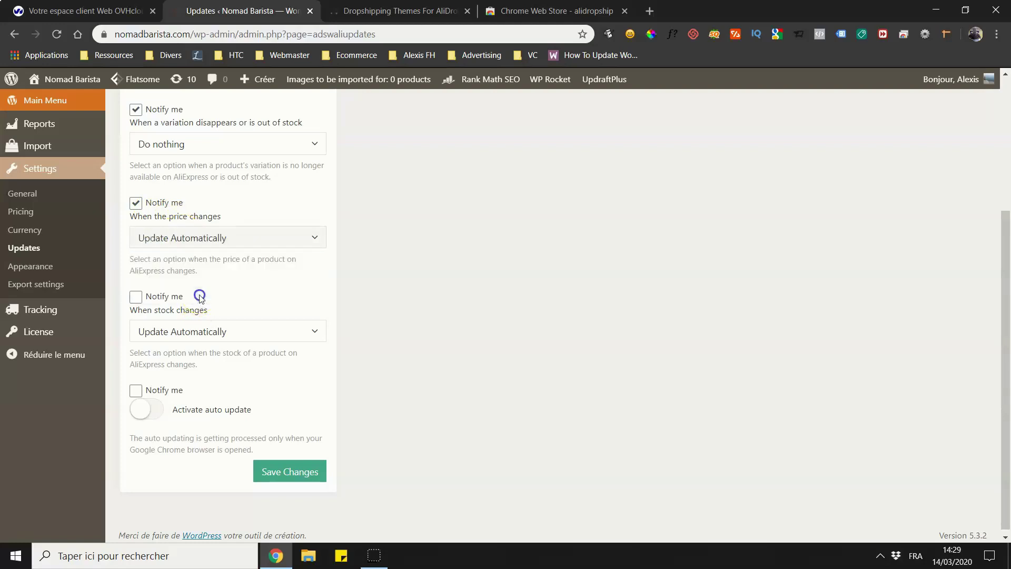
left_click(193, 243)
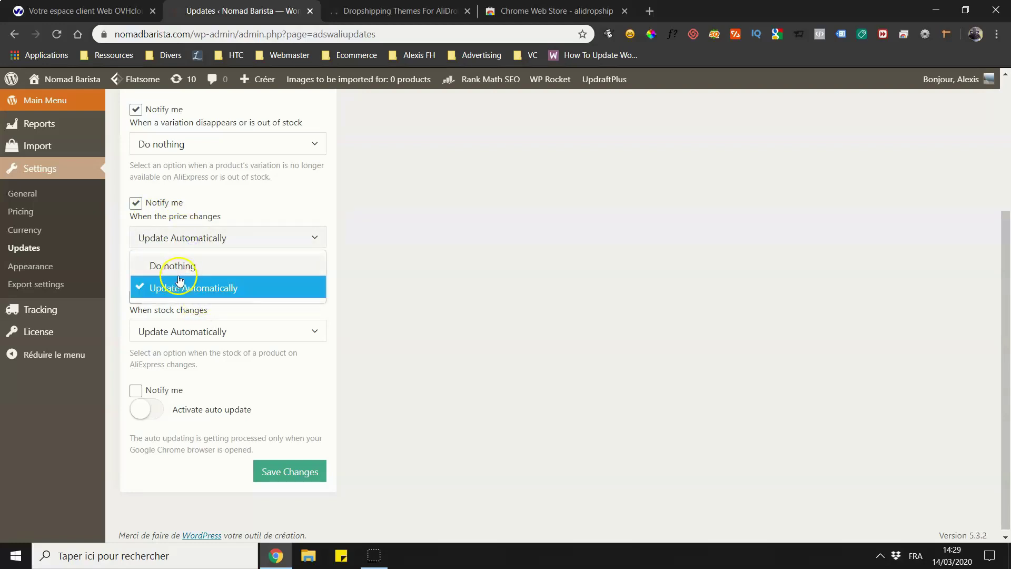
left_click(176, 268)
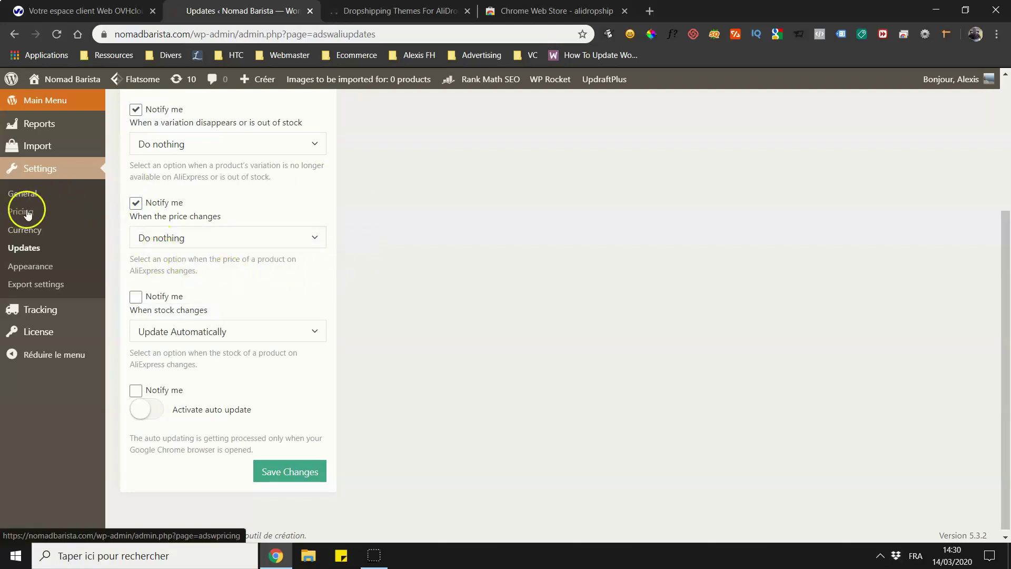
Review the Notify me checkboxes and inspect the actions offered when a product's stock changes.
scroll(134, 211, "up", 1)
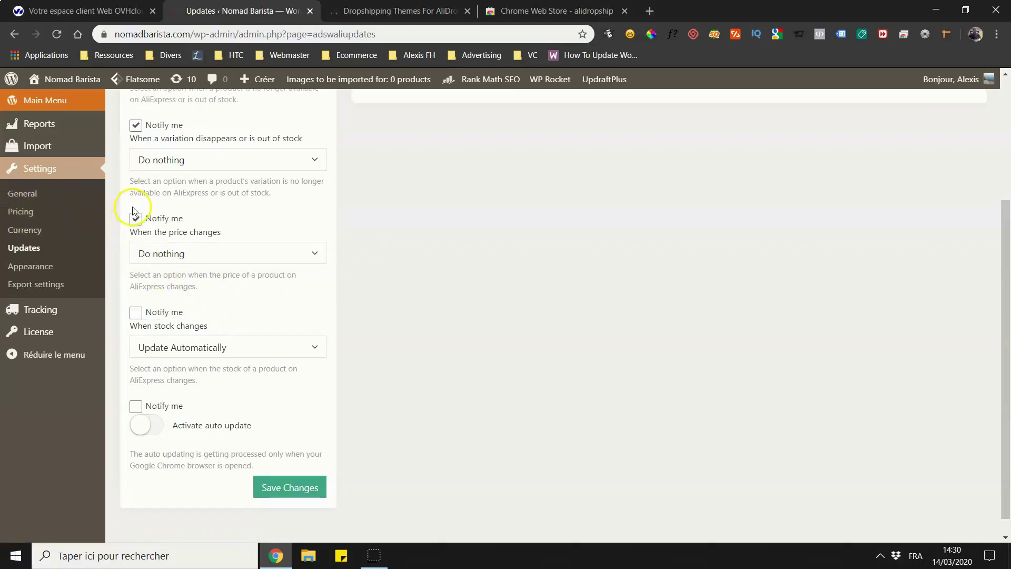
scroll(133, 210, "up", 1)
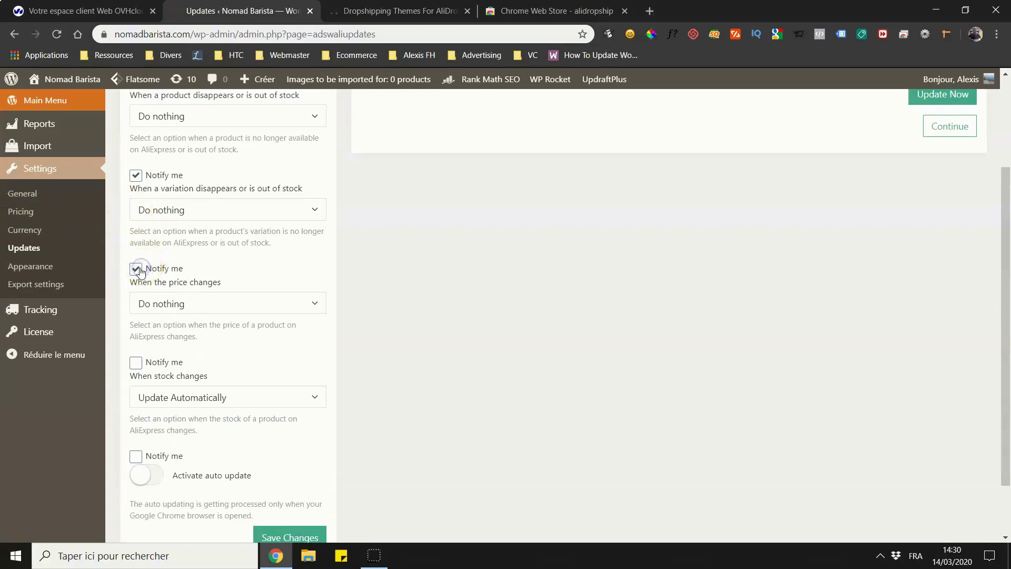
scroll(153, 258, "down", 2)
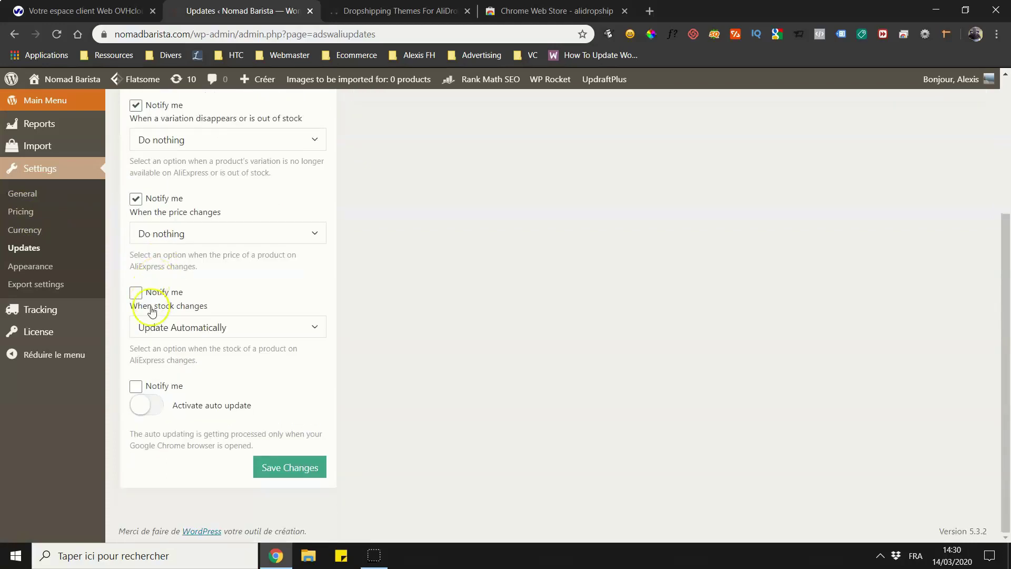
left_click(203, 332)
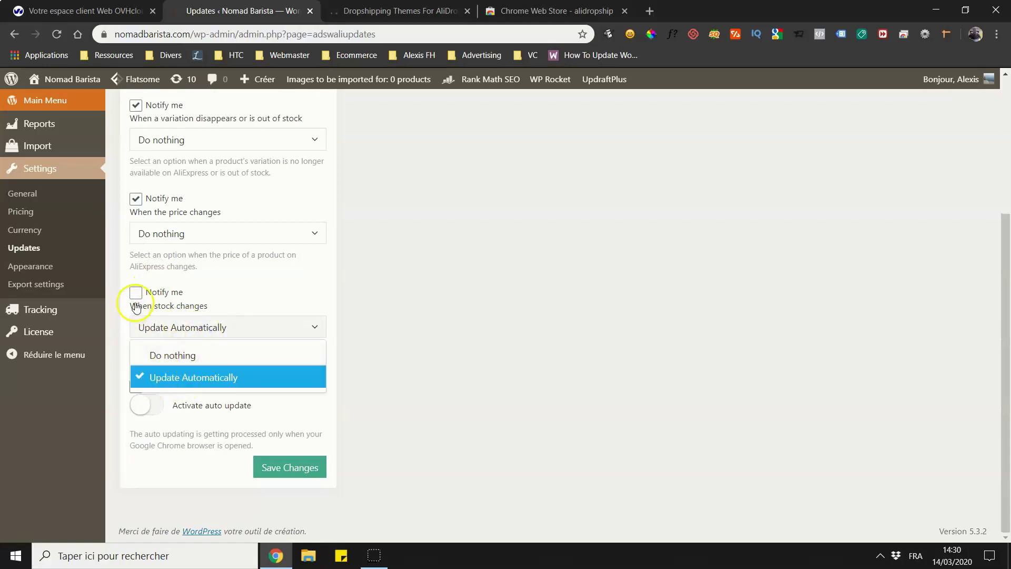
left_click(526, 305)
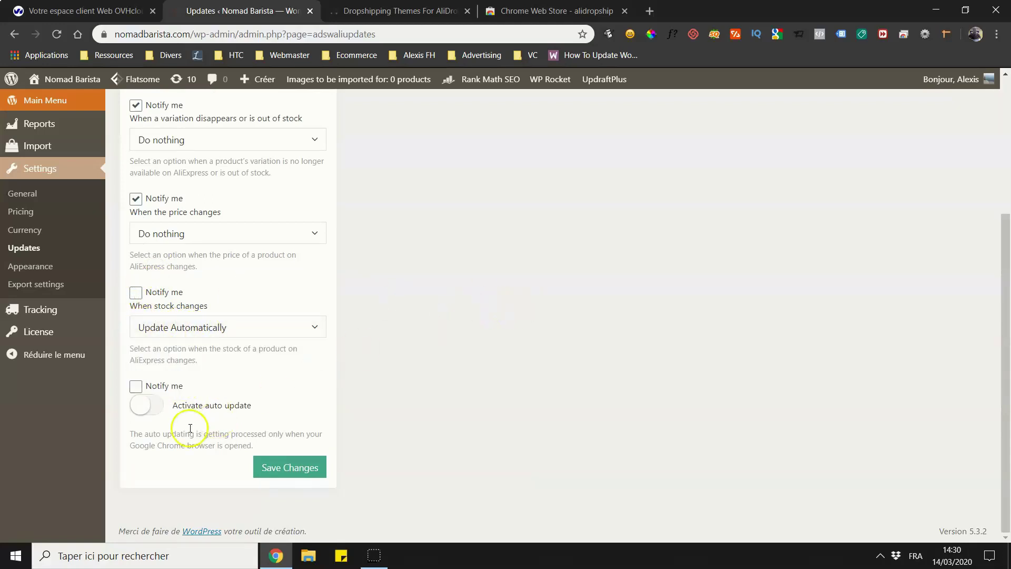
Recheck the actions for a disappeared or out-of-stock product, and review the remaining update settings down to Activate auto update.
scroll(137, 394, "up", 2)
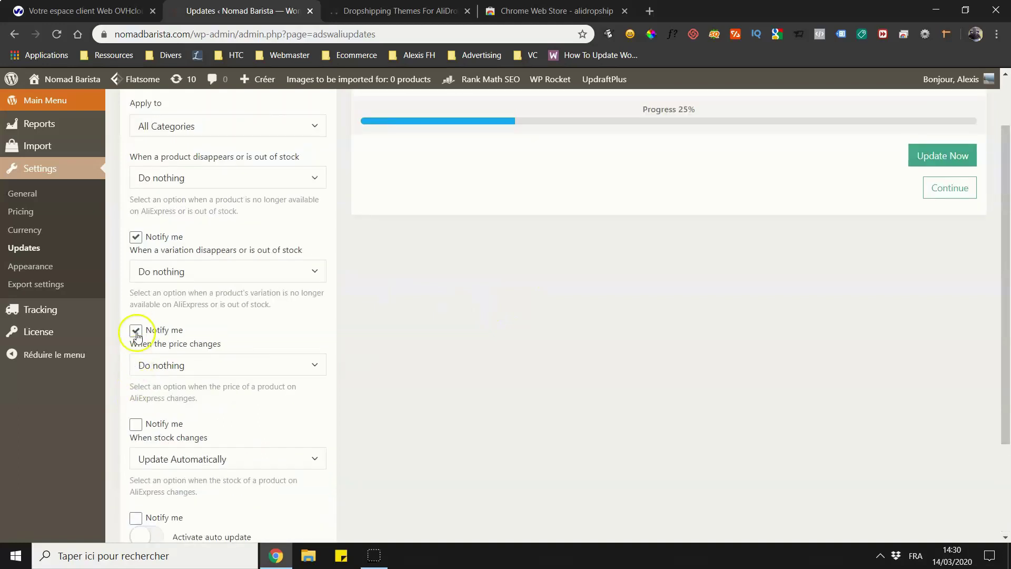
left_click(189, 177)
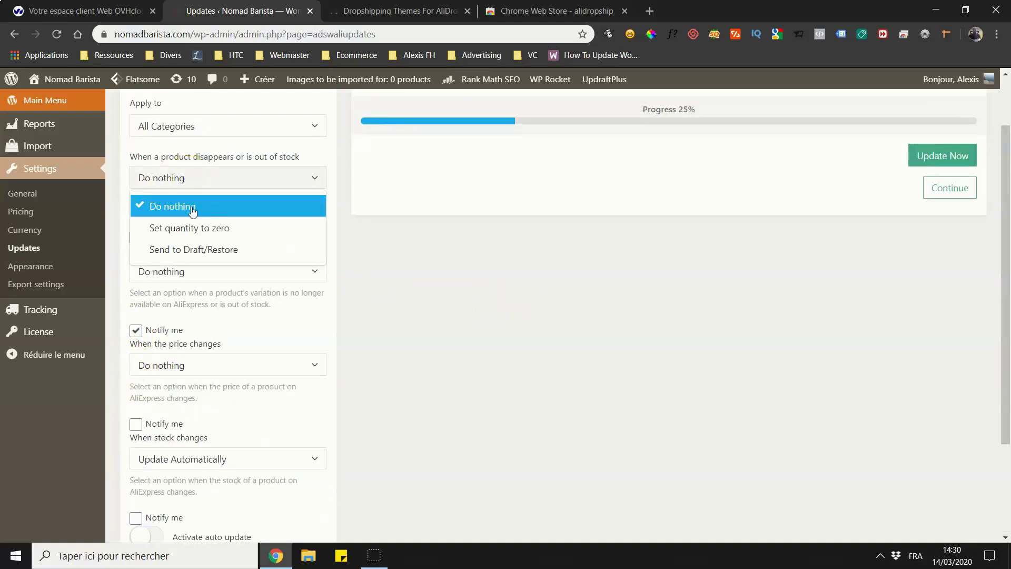
left_click(211, 289)
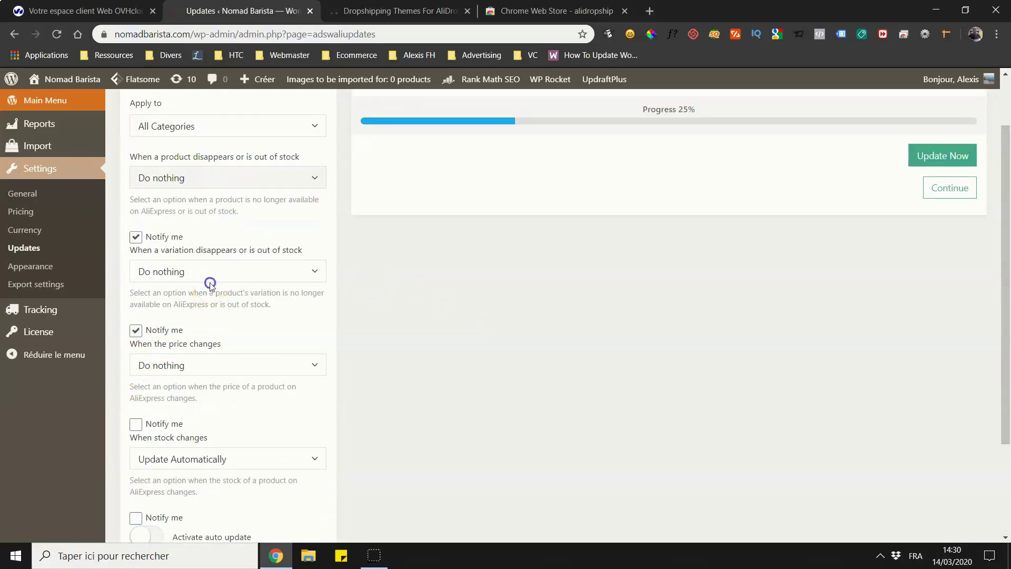
left_click(210, 278)
scroll(429, 383, "down", 2)
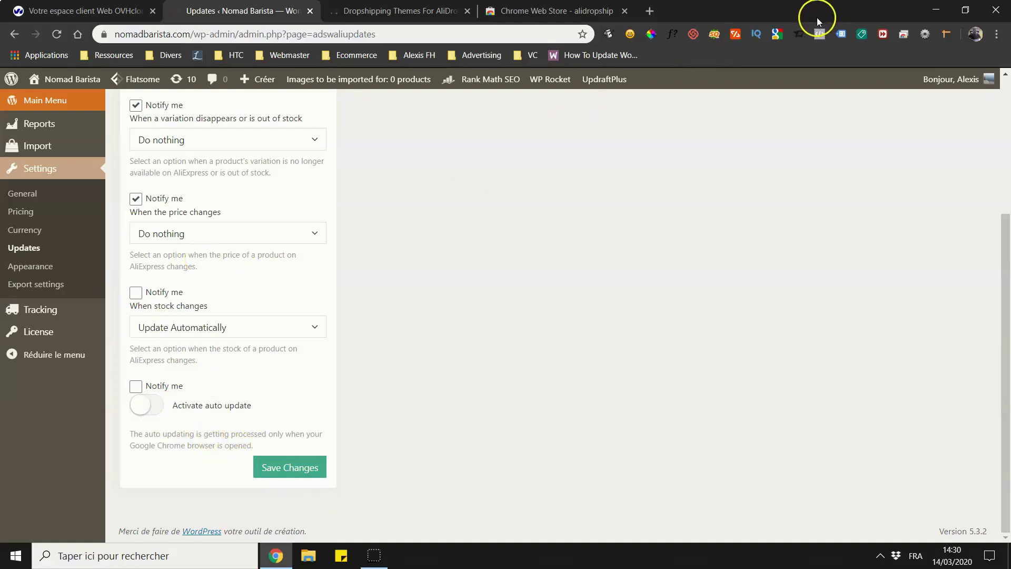
scroll(495, 368, "up", 3)
scroll(464, 379, "down", 3)
scroll(215, 431, "up", 3)
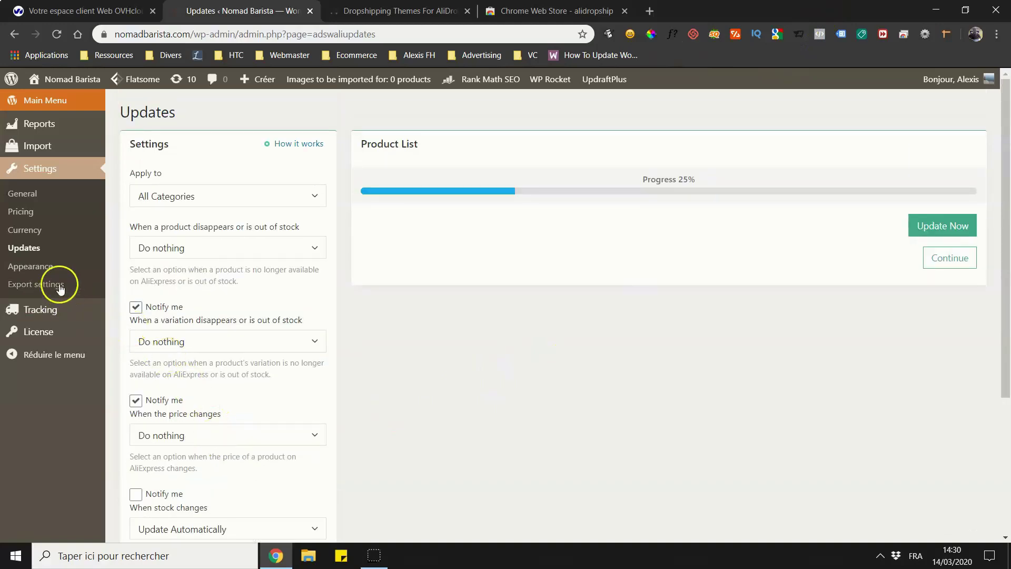
Review the Appearance settings for attributes, quick edit, review images and size guide, and open the Export settings page.
left_click(34, 268)
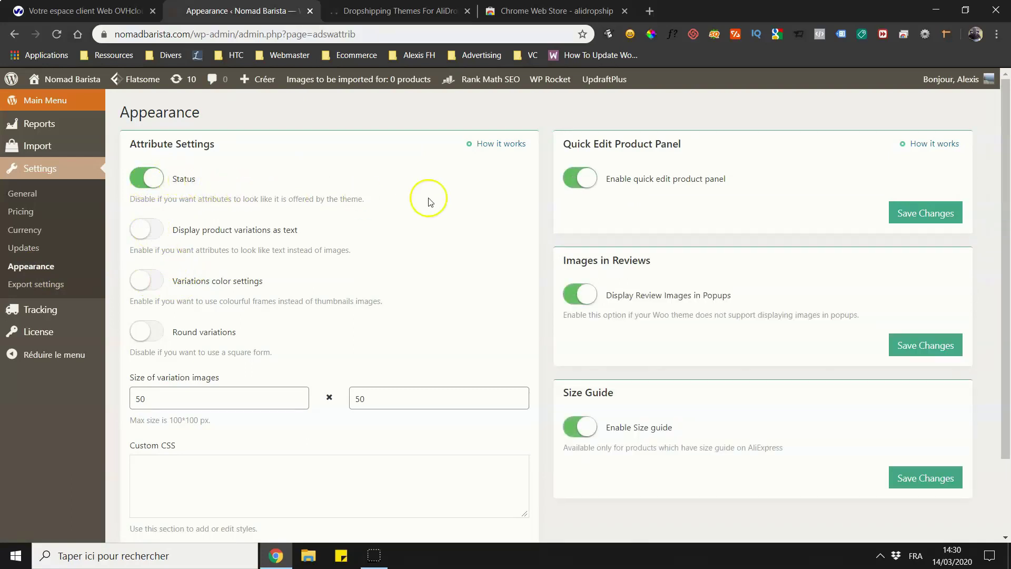
scroll(511, 211, "down", 2)
scroll(510, 228, "up", 2)
scroll(114, 195, "down", 2)
scroll(110, 187, "up", 2)
left_click(42, 292)
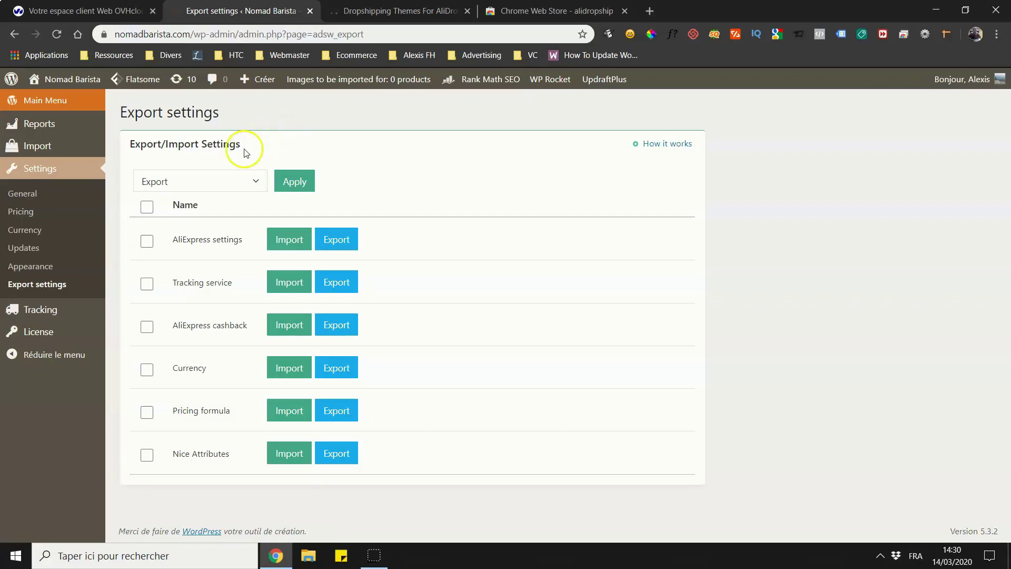
Examine the Tracking page's order list, comparing AliExpress order numbers, tracking IDs, tracking statuses, delivery dates and order statuses.
left_click(44, 320)
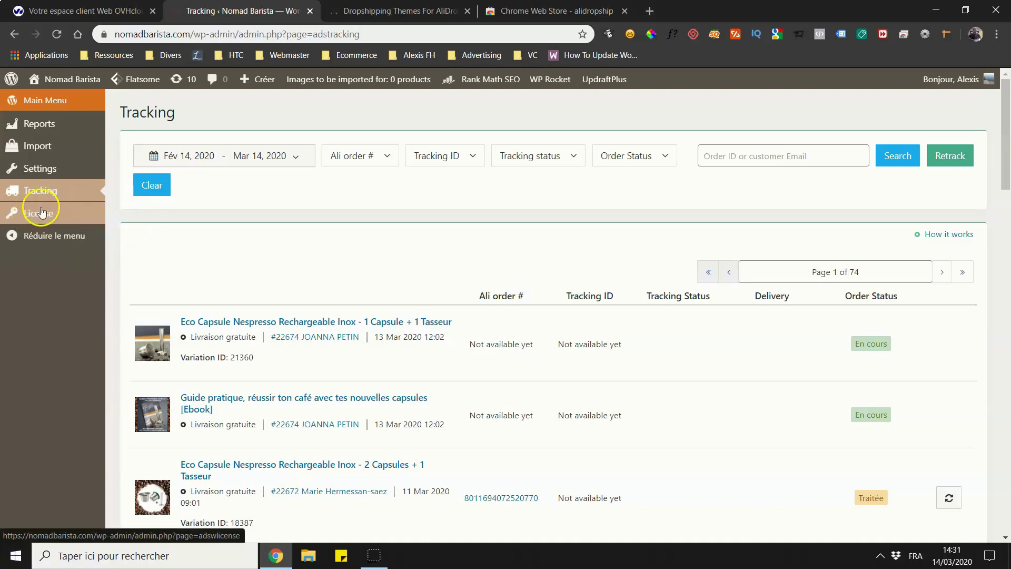
scroll(524, 214, "down", 5)
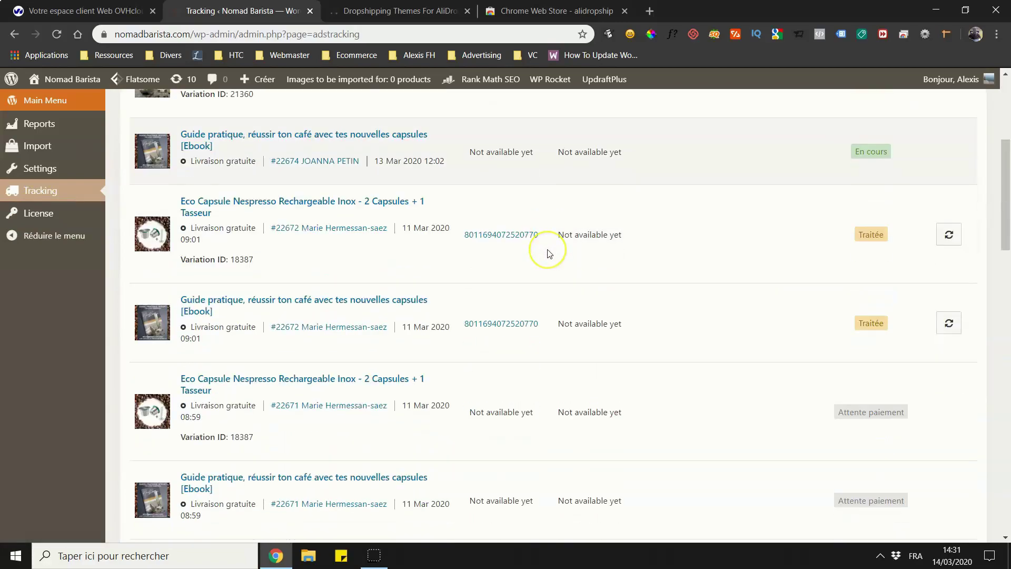
scroll(550, 252, "down", 12)
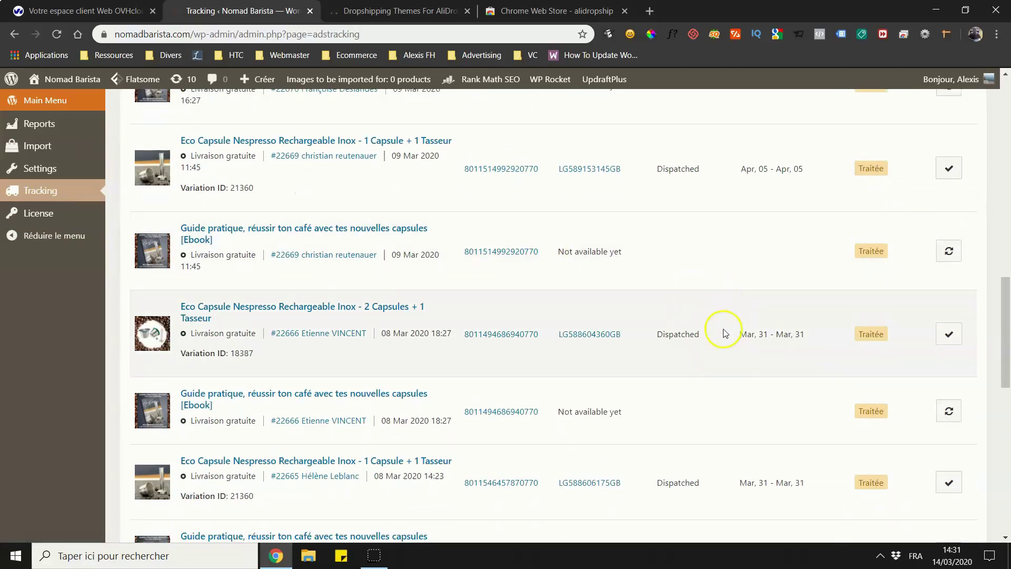
scroll(723, 334, "up", 15)
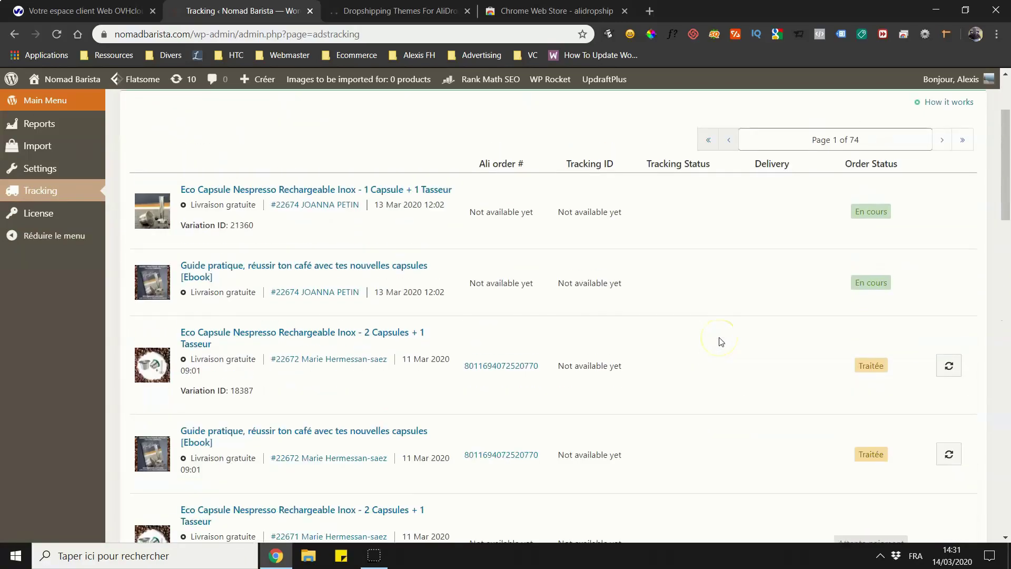
scroll(721, 342, "up", 3)
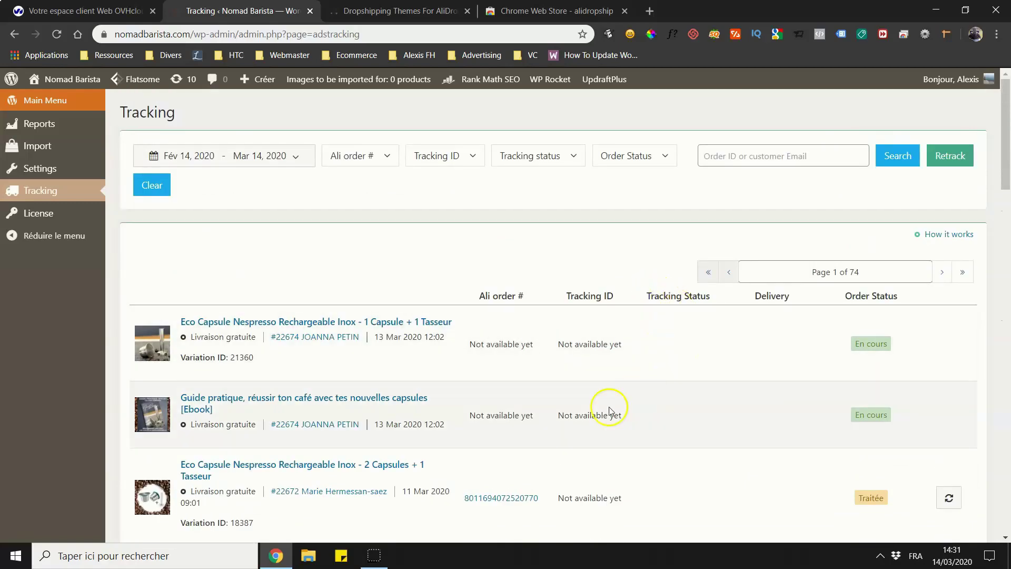
scroll(637, 369, "down", 8)
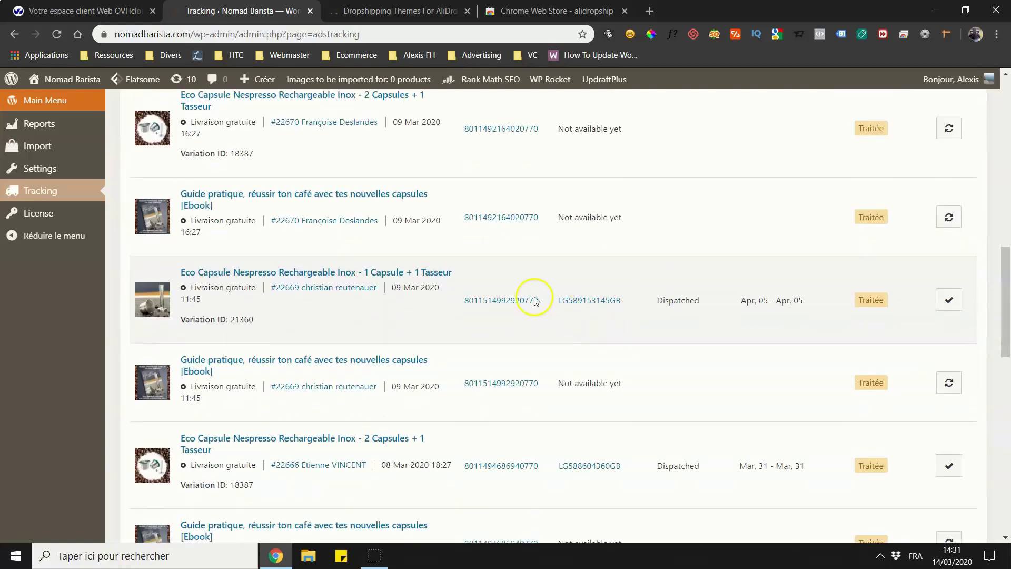
scroll(494, 244, "up", 1)
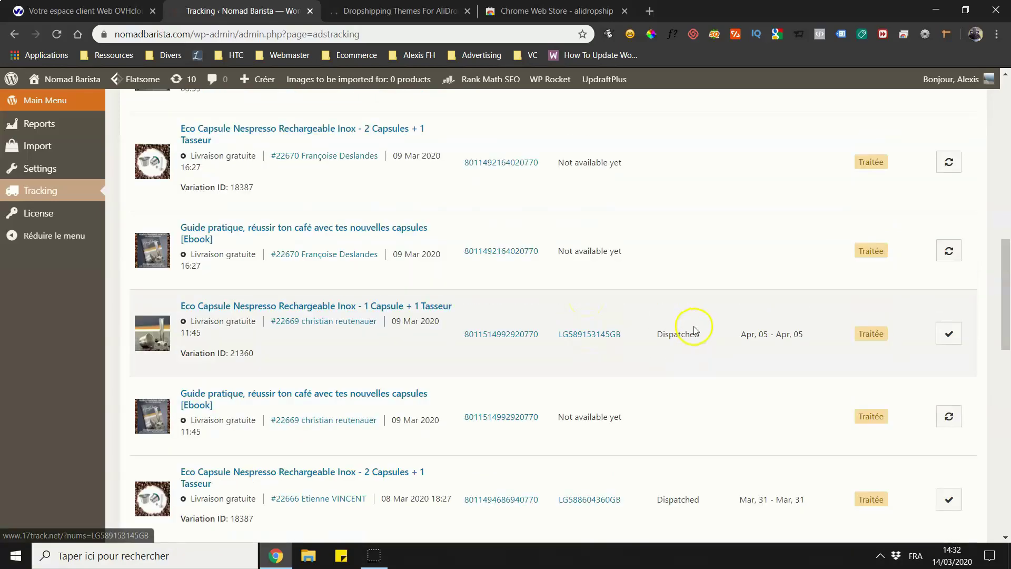
scroll(693, 330, "up", 2)
scroll(745, 332, "down", 2)
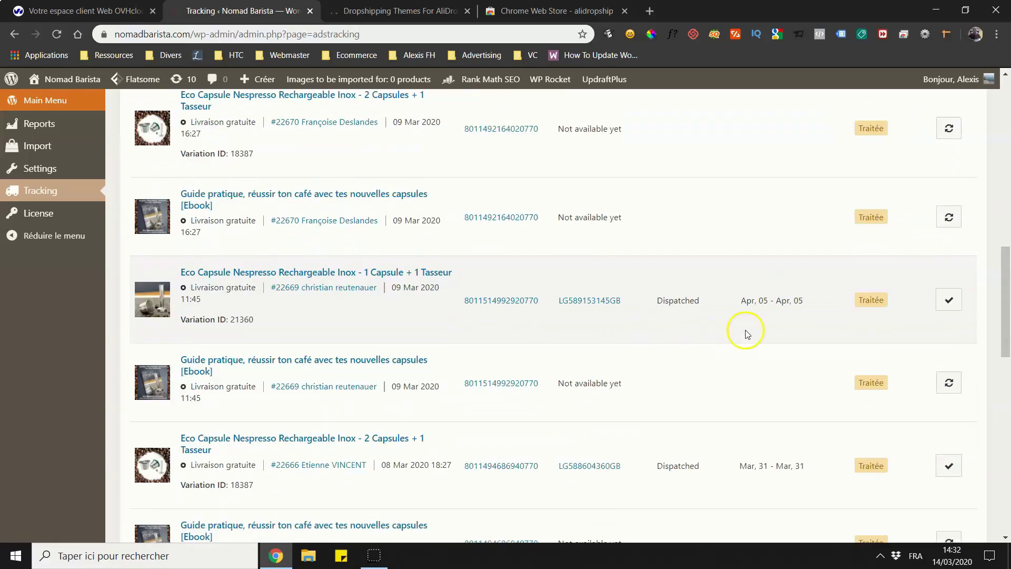
scroll(740, 311, "up", 4)
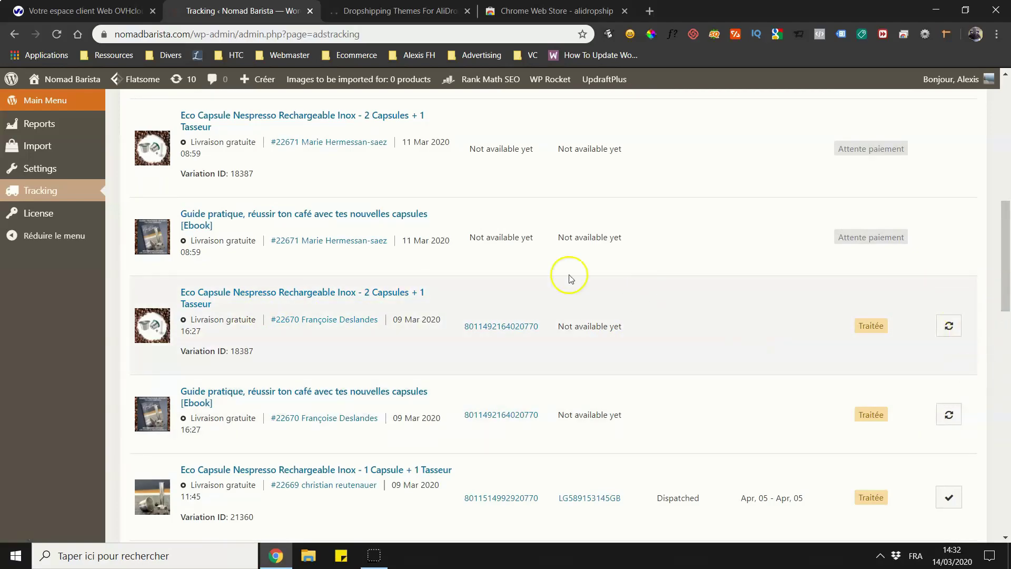
scroll(569, 338, "up", 1)
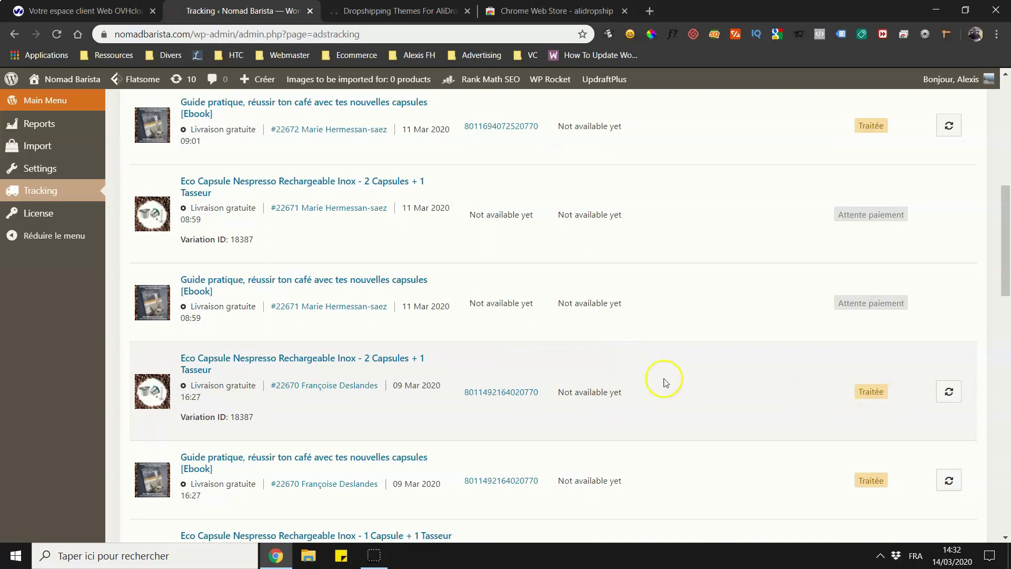
Review the Tracking order list, comparing tracking IDs, AliExpress order numbers and order statuses between the processed and unpaid orders.
left_click_drag(556, 393, 631, 399)
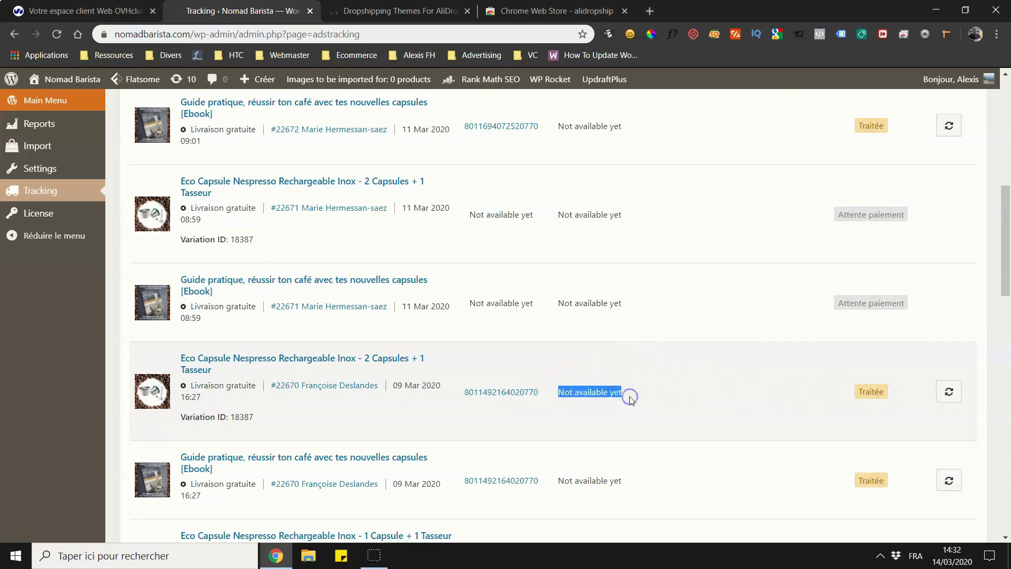
left_click(579, 392)
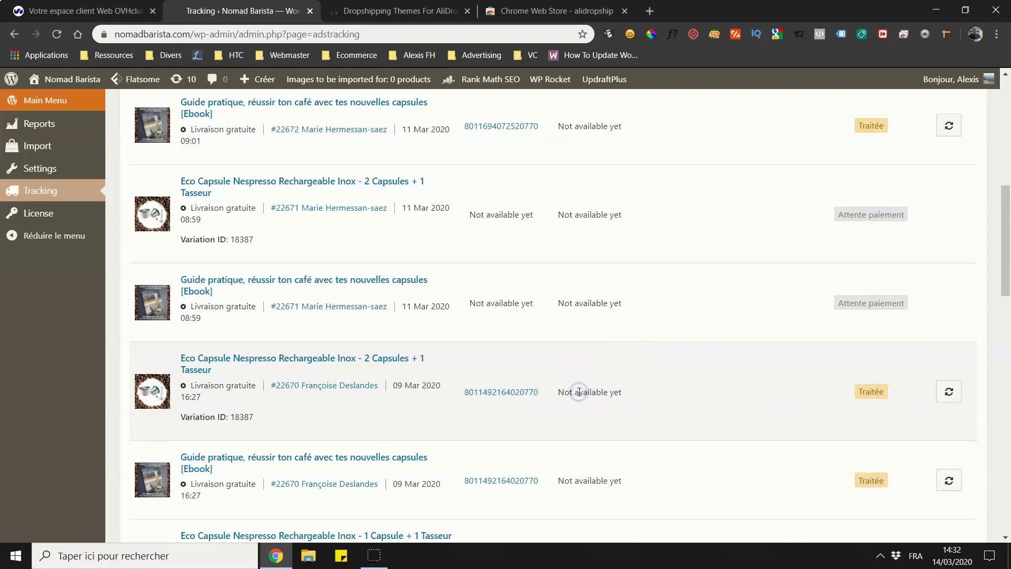
scroll(665, 391, "up", 3)
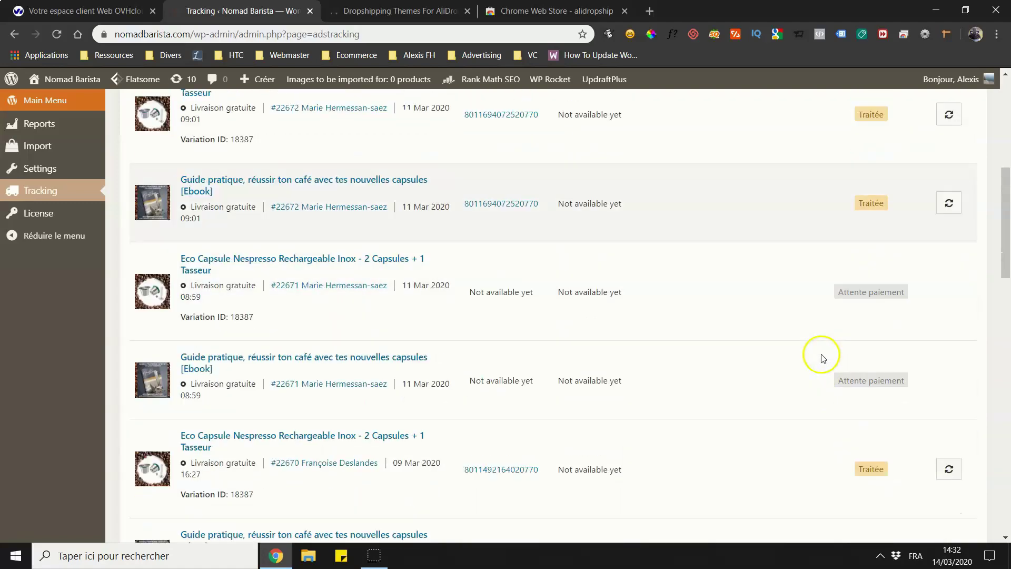
scroll(295, 337, "down", 3)
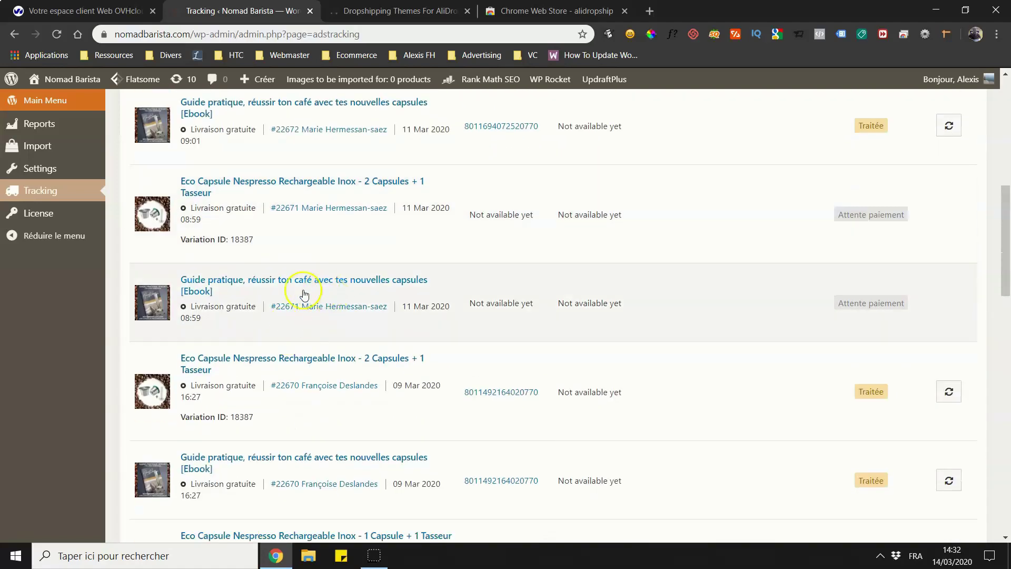
scroll(811, 316, "up", 5)
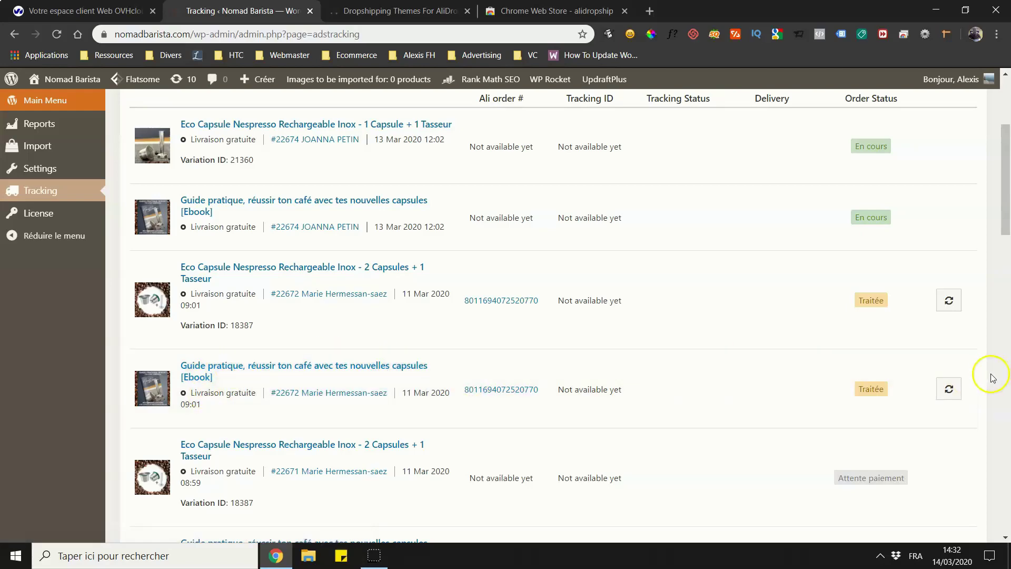
scroll(347, 199, "up", 4)
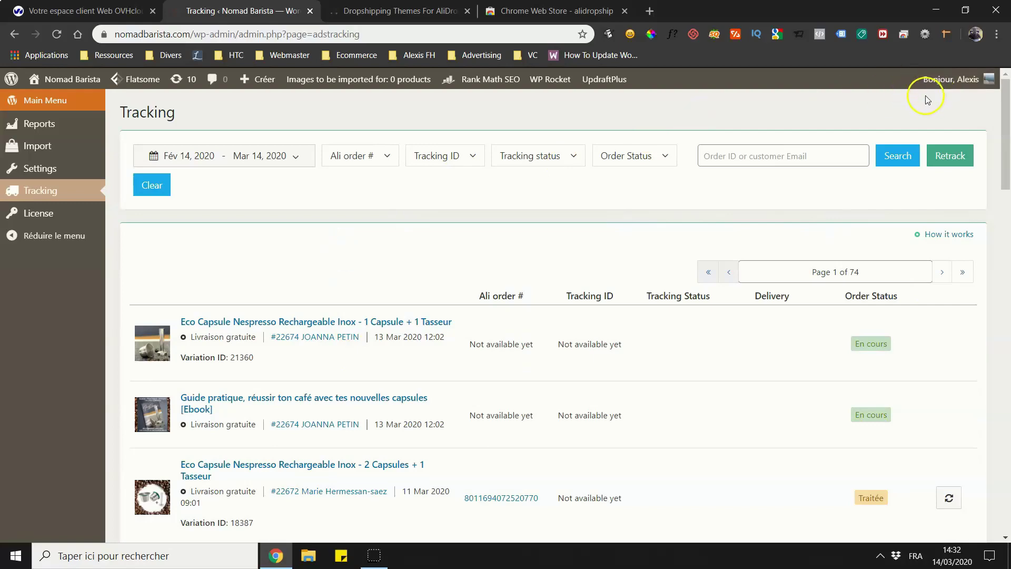
scroll(481, 435, "down", 3)
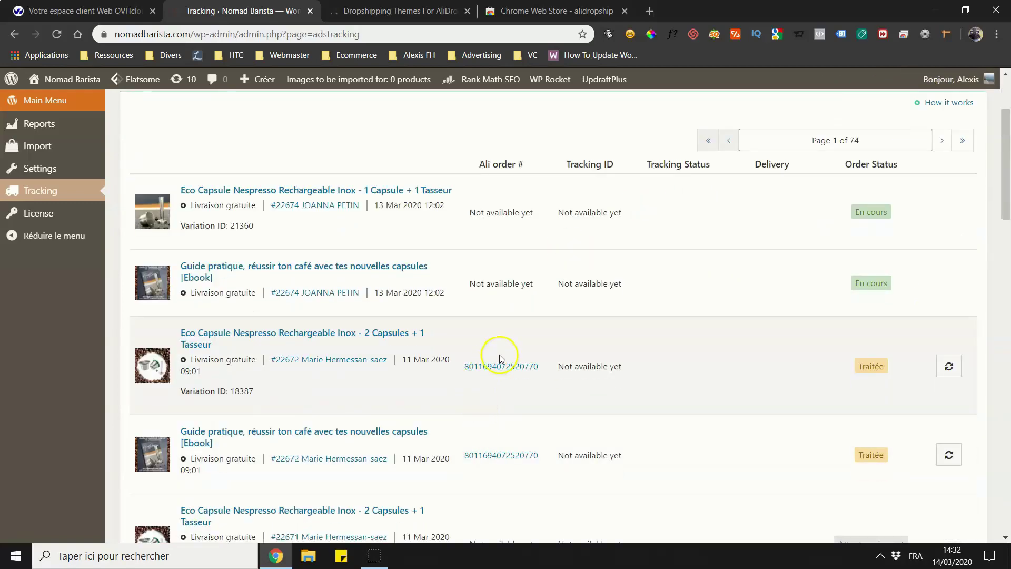
scroll(498, 349, "up", 1)
scroll(453, 311, "up", 1)
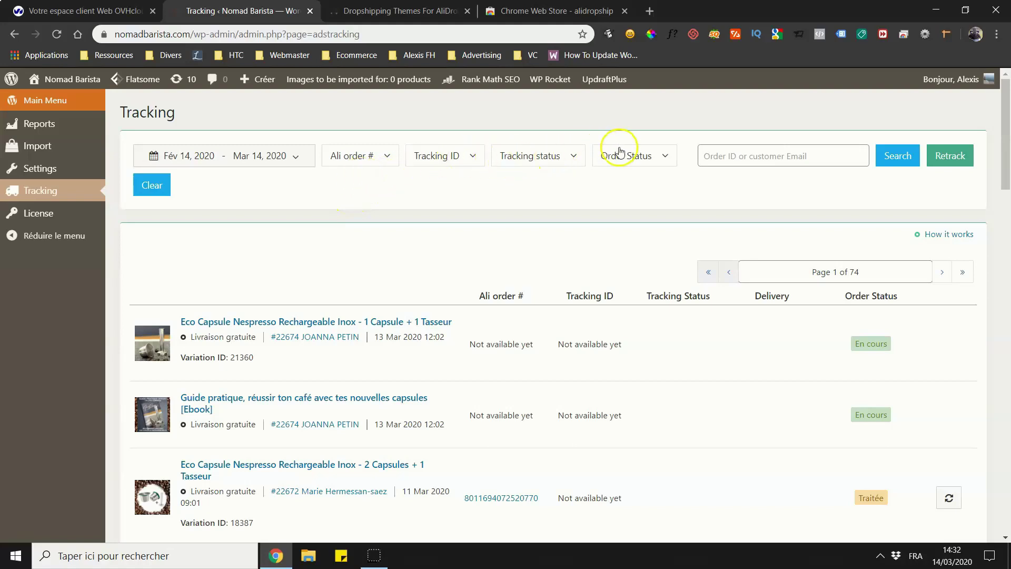
Inspect the choices of the Order Status filter and review the search filters above the tracked orders.
left_click(637, 155)
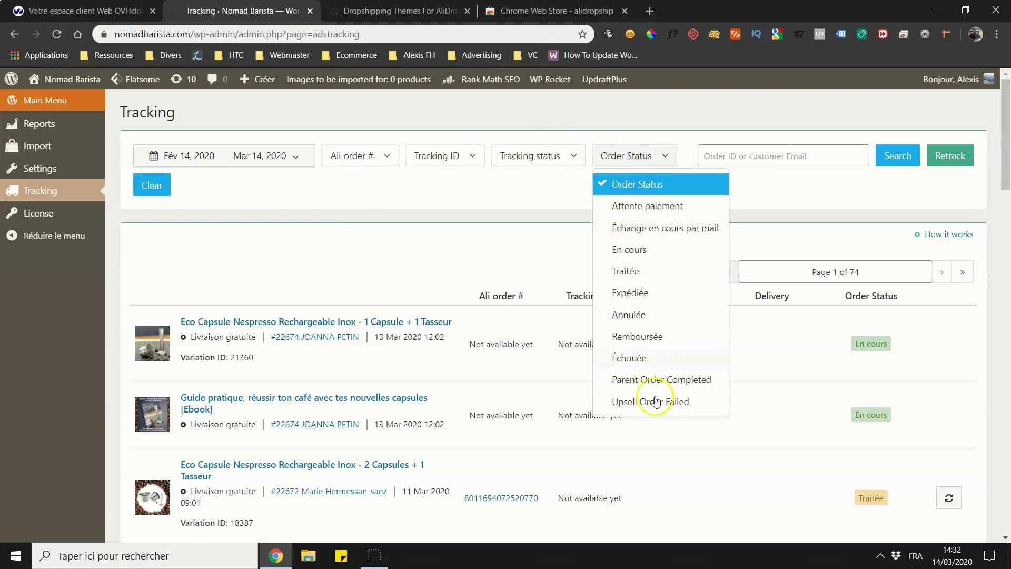
left_click(416, 211)
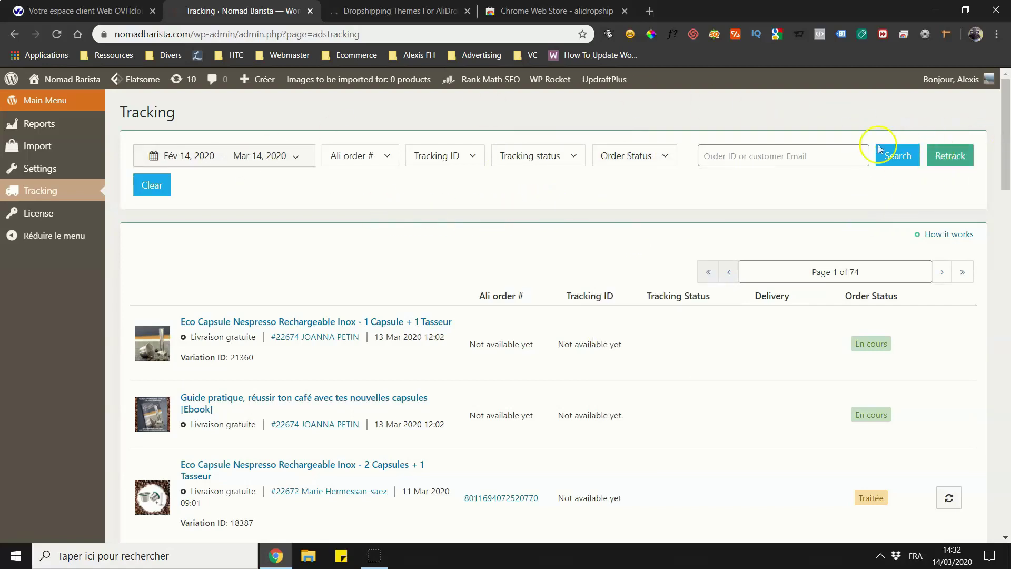
scroll(837, 163, "down", 15)
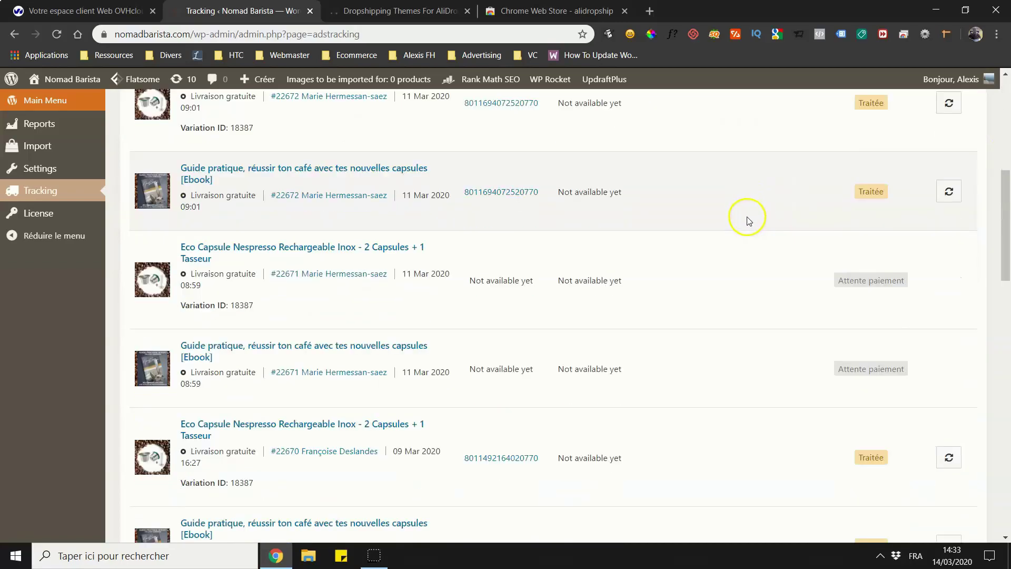
scroll(744, 220, "up", 15)
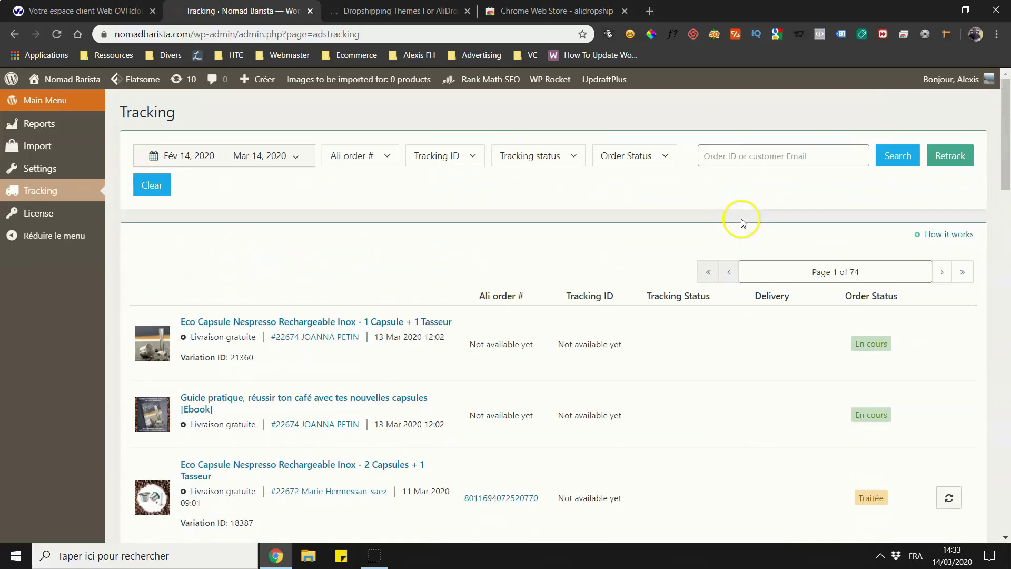
scroll(332, 219, "down", 6)
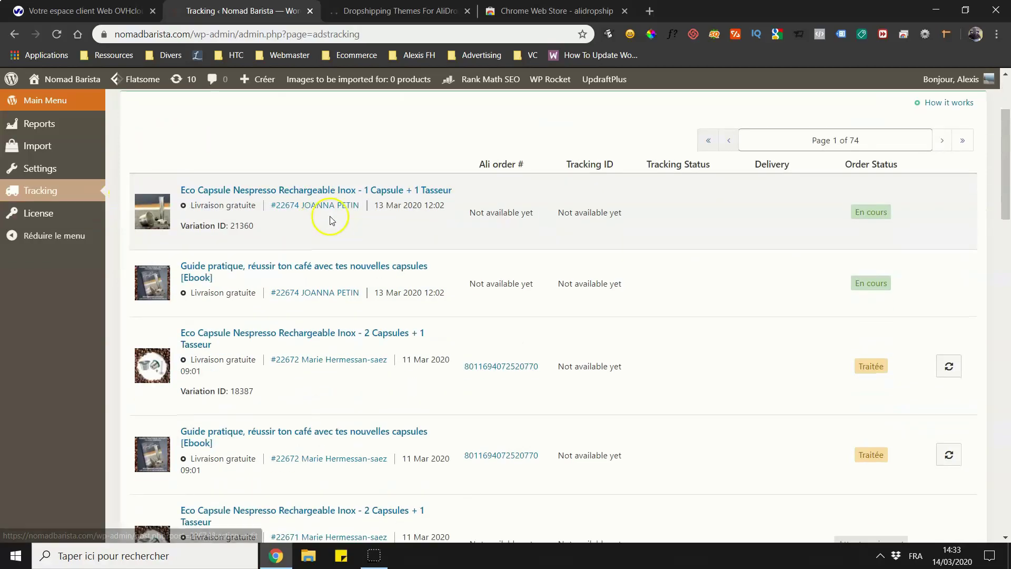
scroll(342, 217, "down", 9)
scroll(342, 217, "up", 15)
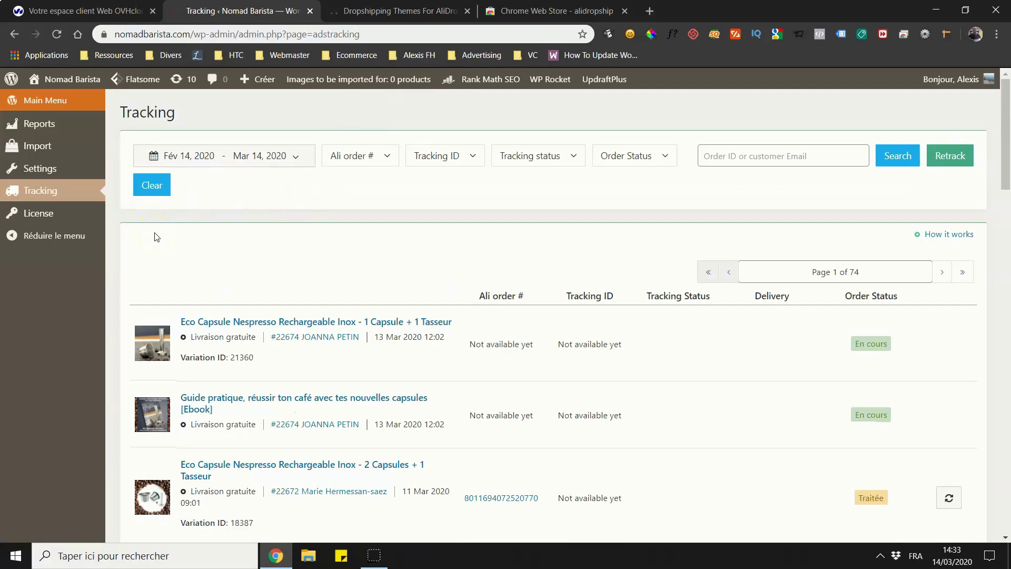
left_click(255, 264)
Switch to the Chrome Web Store and compare the AliDropship and AliPlugin Pro extensions in the alidropship results.
left_click(526, 6)
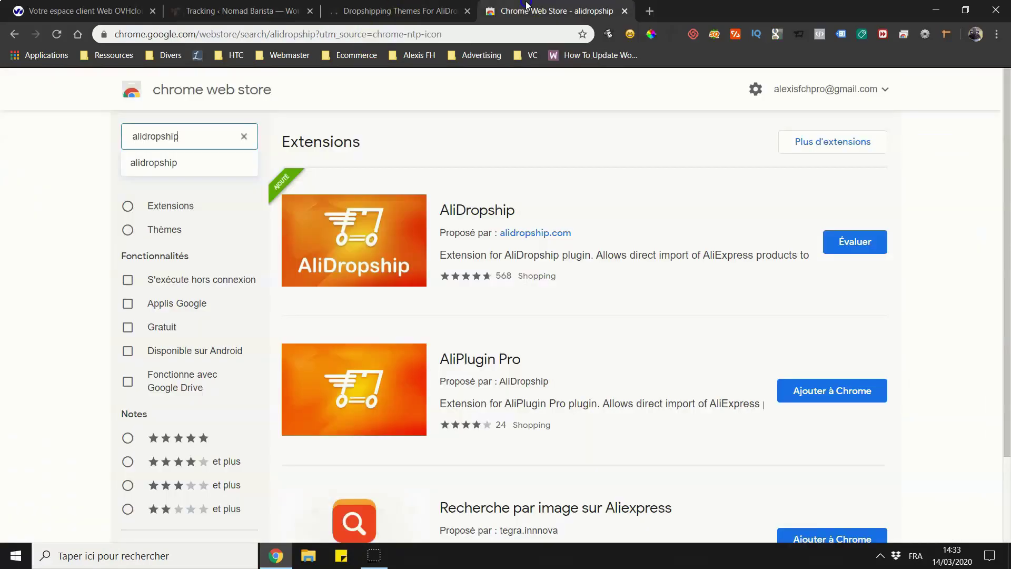
left_click(199, 168)
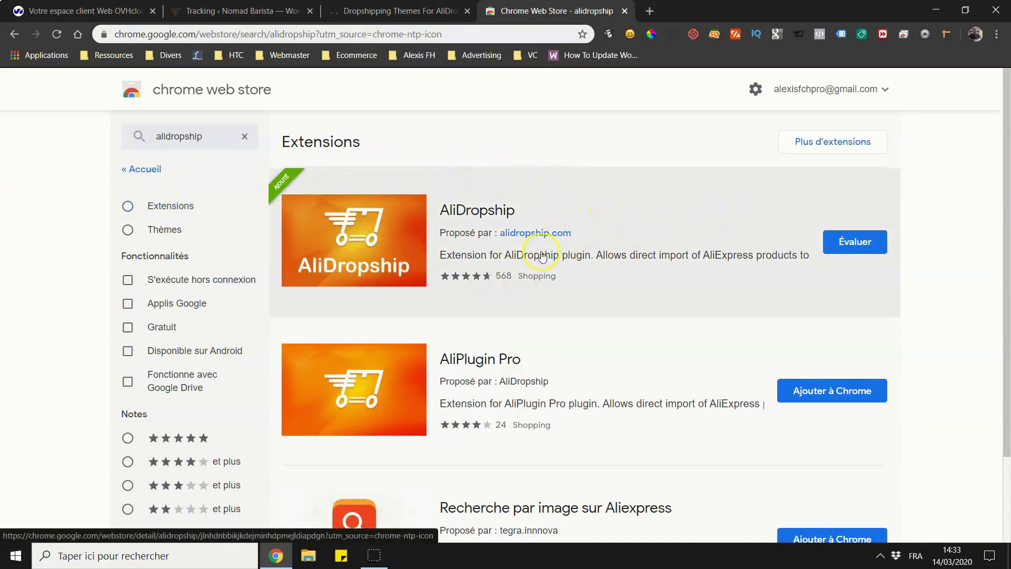
scroll(445, 279, "down", 1)
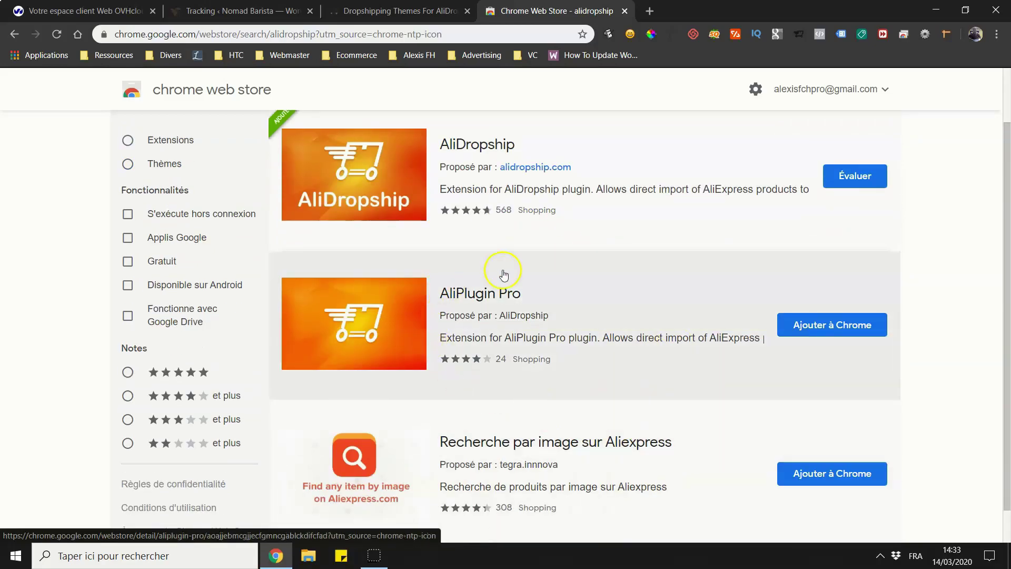
scroll(490, 306, "up", 1)
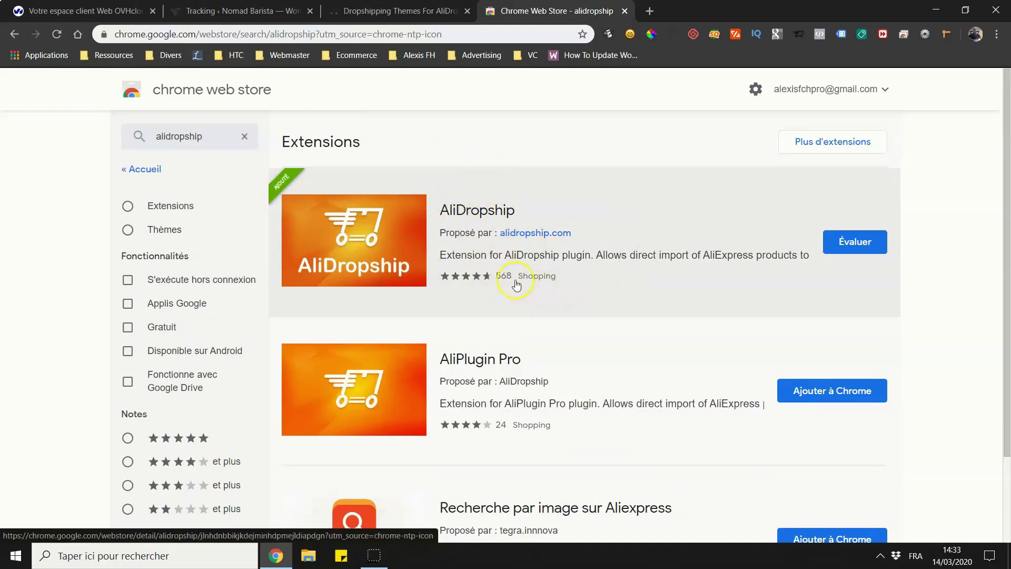
Open aliexpress.com in a new browser tab.
left_click(649, 11)
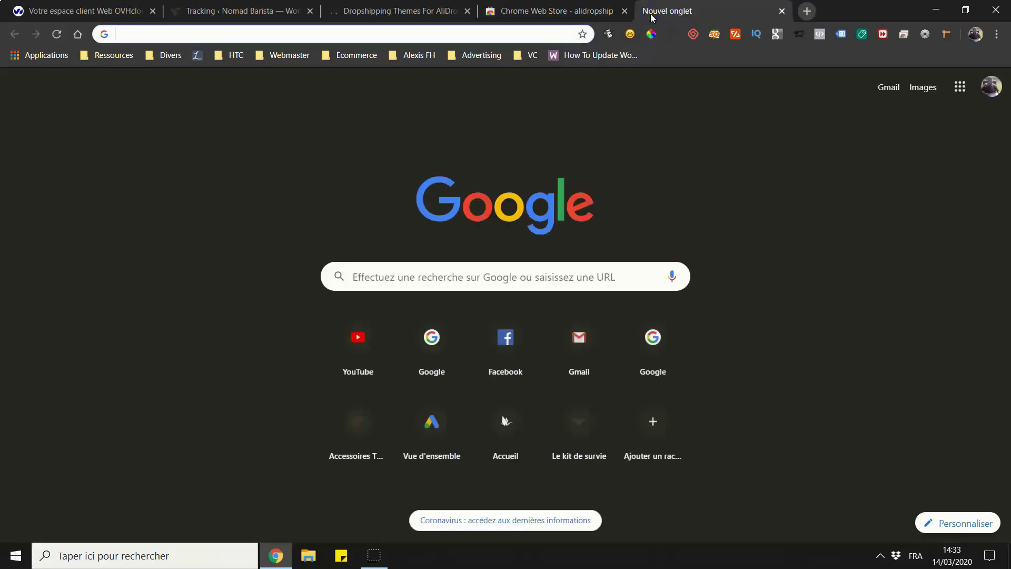
type("aliexpress.com")
key("Return")
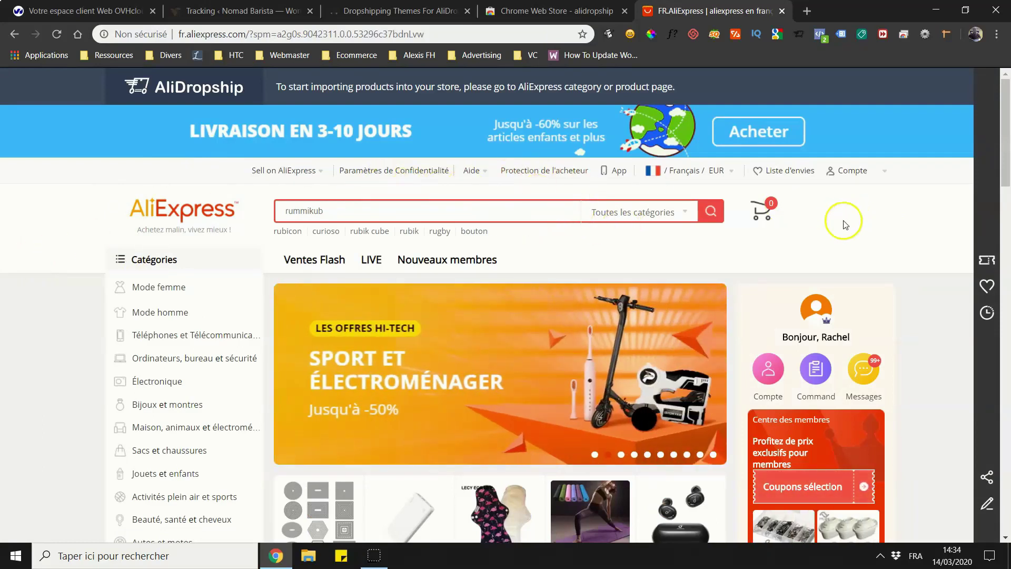
Inspect the AliDropship extension's WordPress connection for nomadbarista.com and its field for adding another domain.
mouse_move(263, 184)
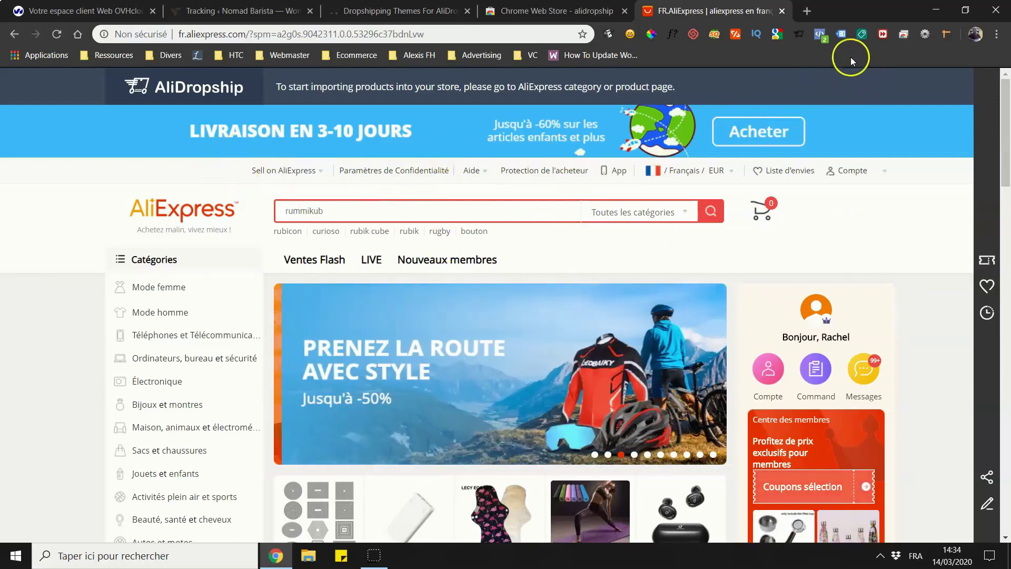
left_click(800, 34)
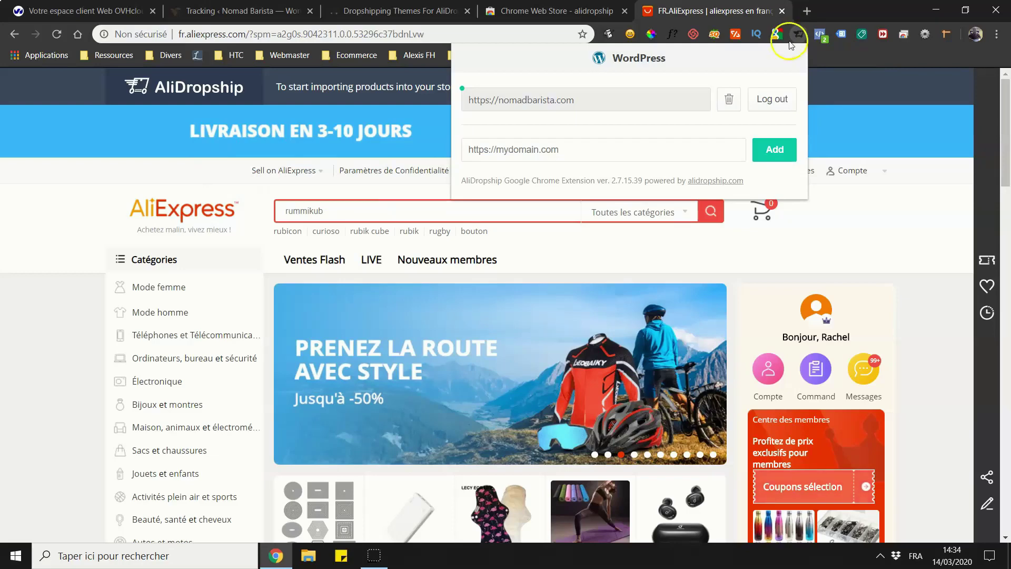
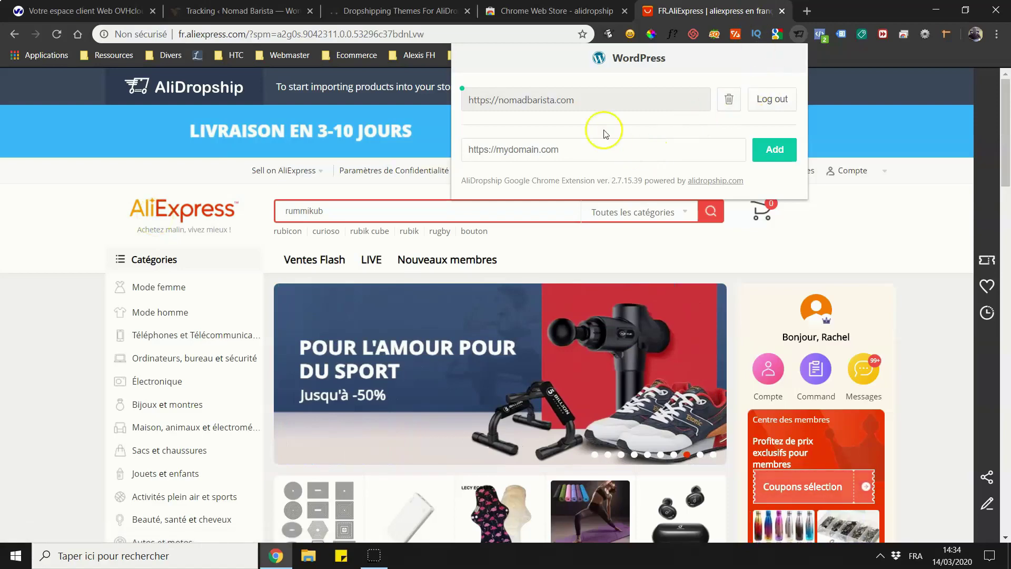
left_click(9, 304)
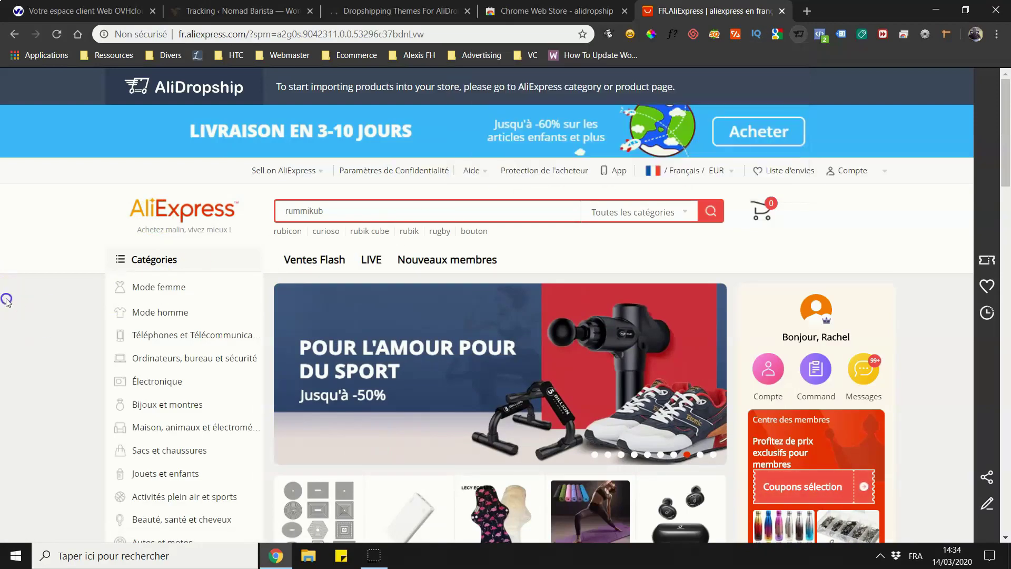
Browse the AliExpress home page's categories and offers, and open the Vendeurs du moment page.
scroll(68, 244, "down", 1)
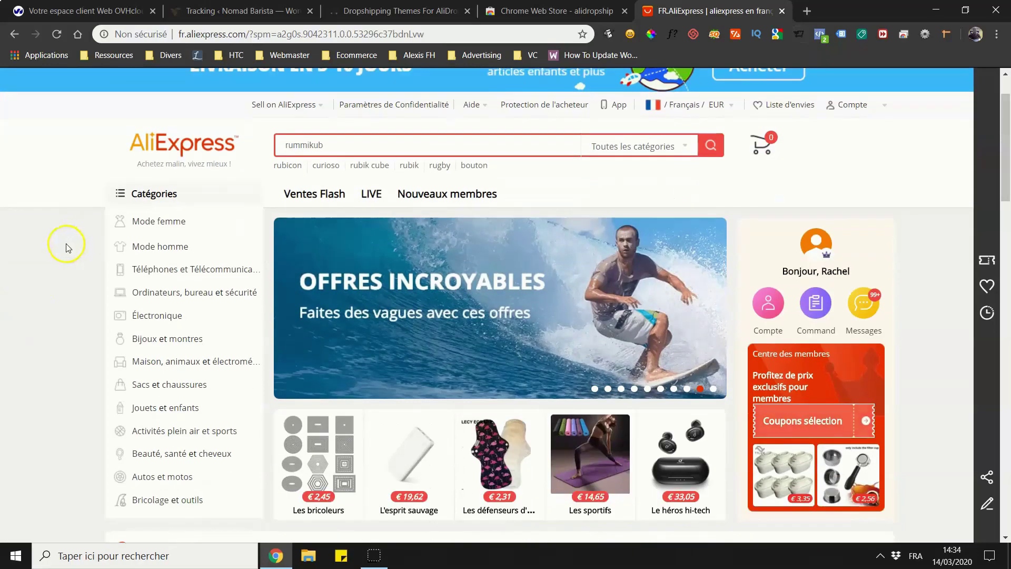
scroll(64, 253, "up", 1)
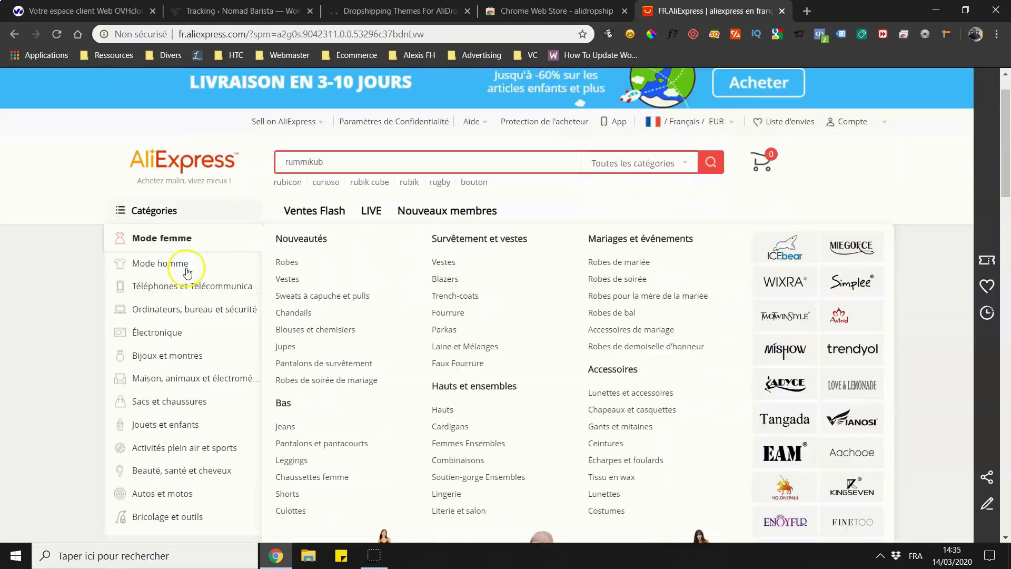
scroll(147, 253, "down", 10)
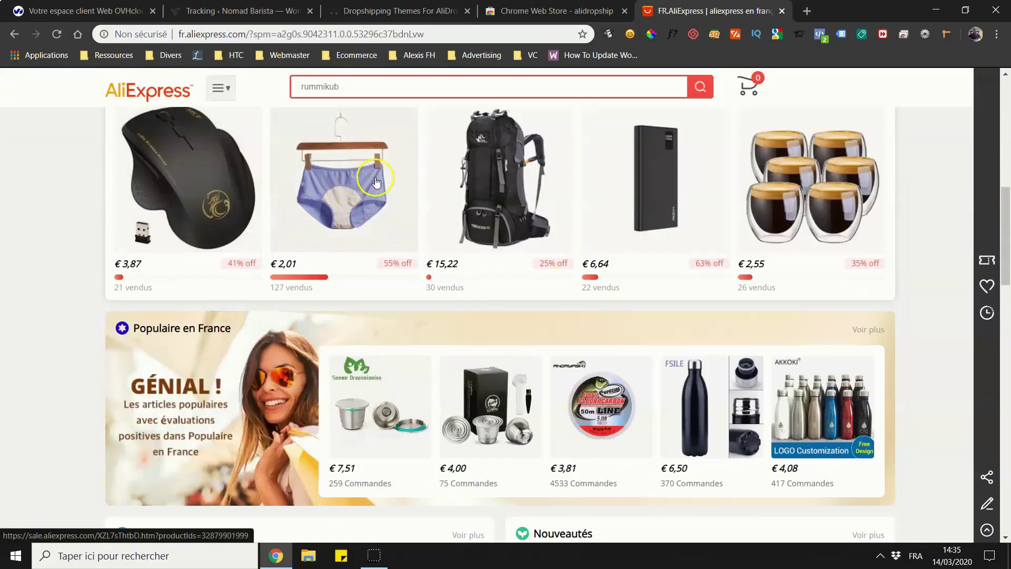
scroll(390, 211, "down", 10)
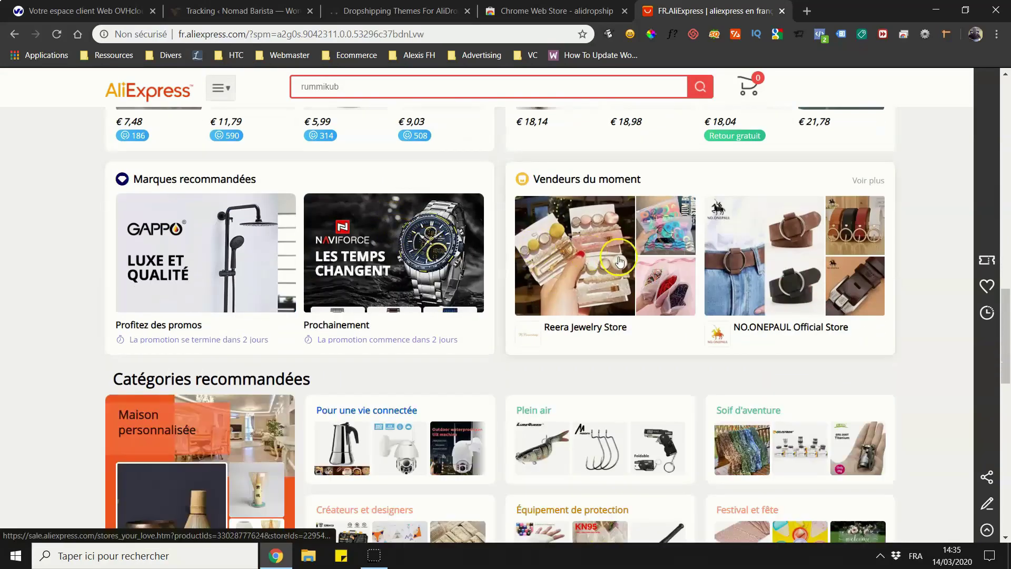
scroll(619, 261, "down", 1)
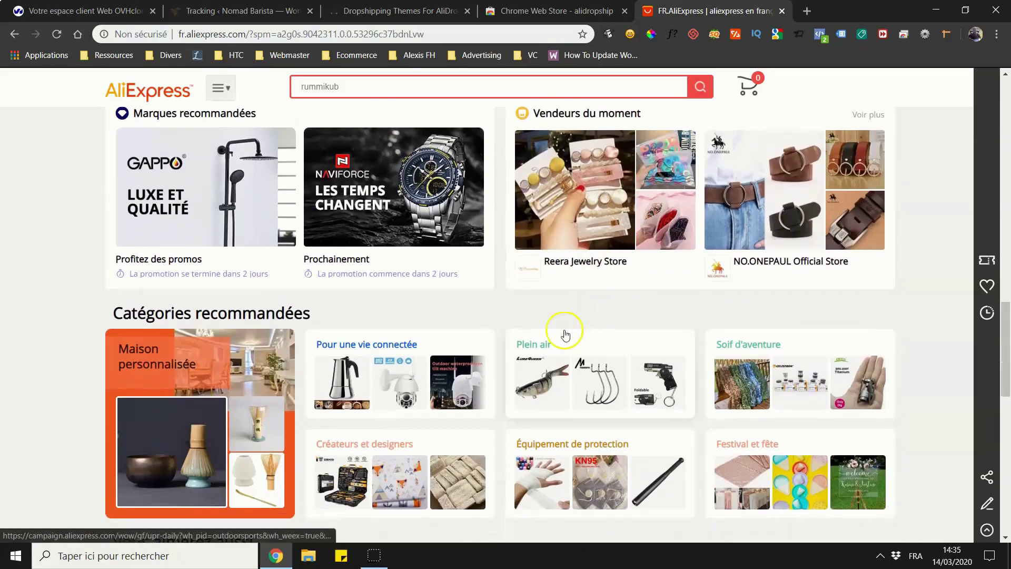
left_click(613, 184)
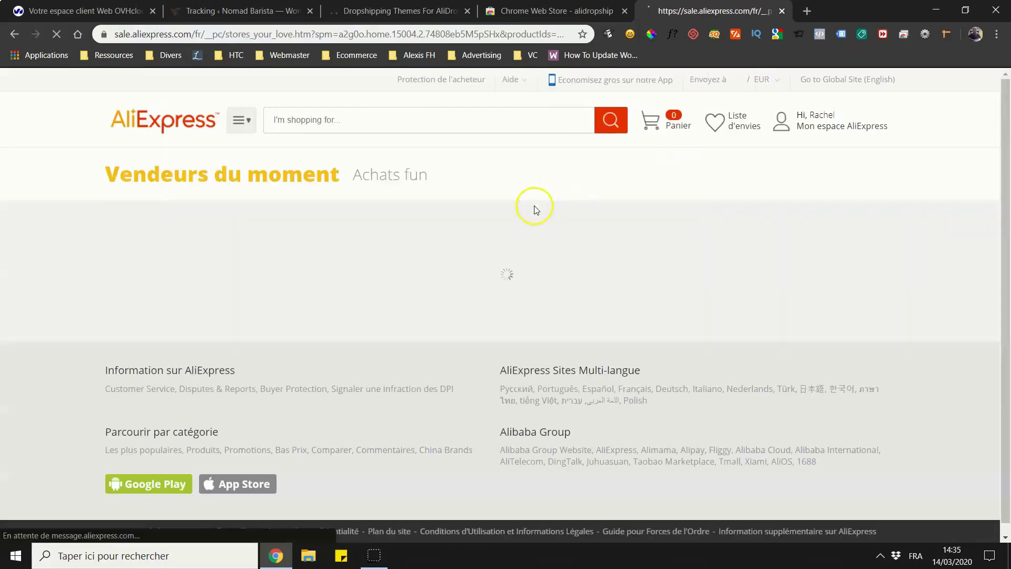
Open the black waist corset from MUKATU Official Store in its own tab and close the Vendeurs du moment tab.
scroll(453, 253, "down", 6)
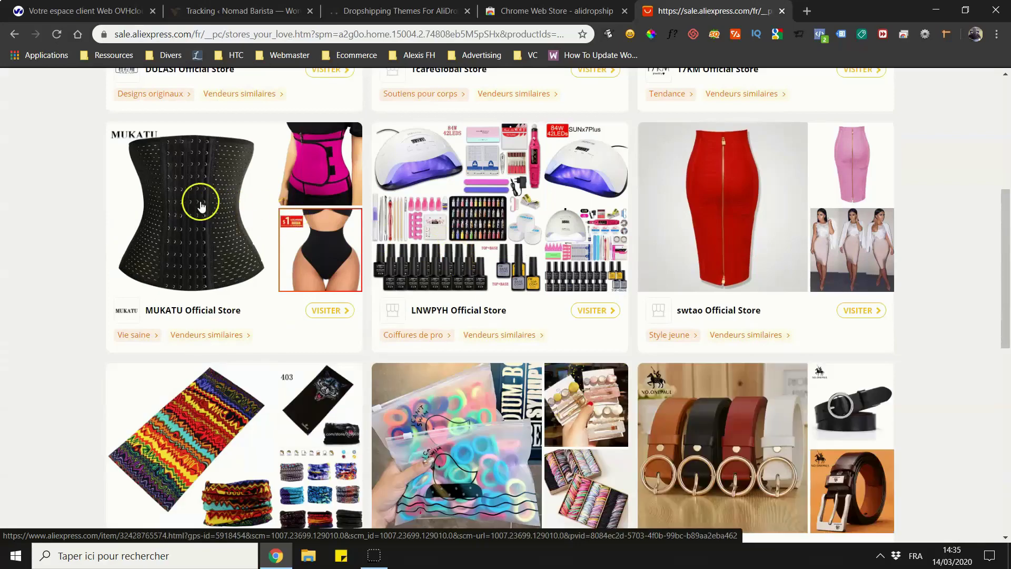
left_click(200, 206)
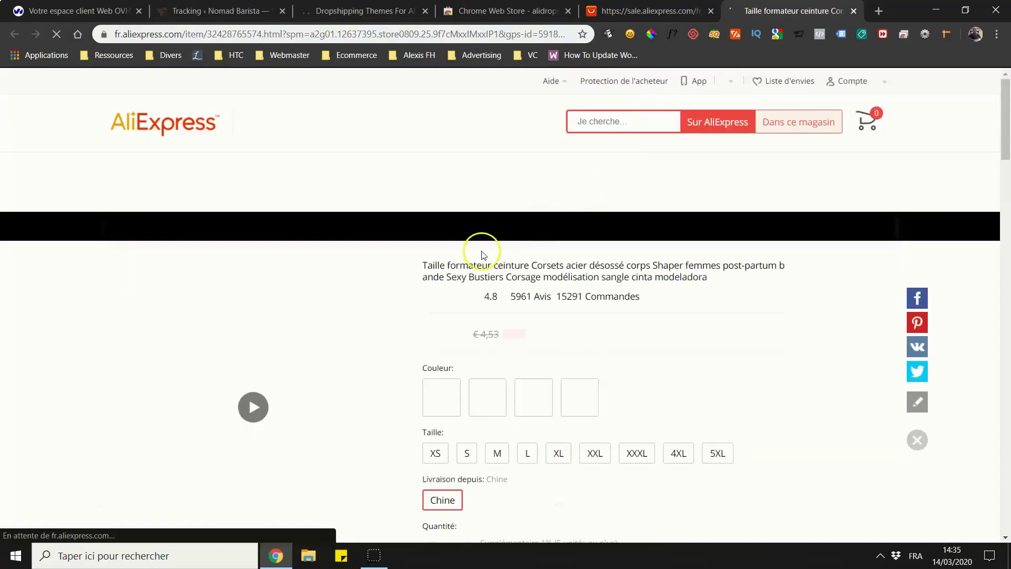
scroll(411, 265, "down", 2)
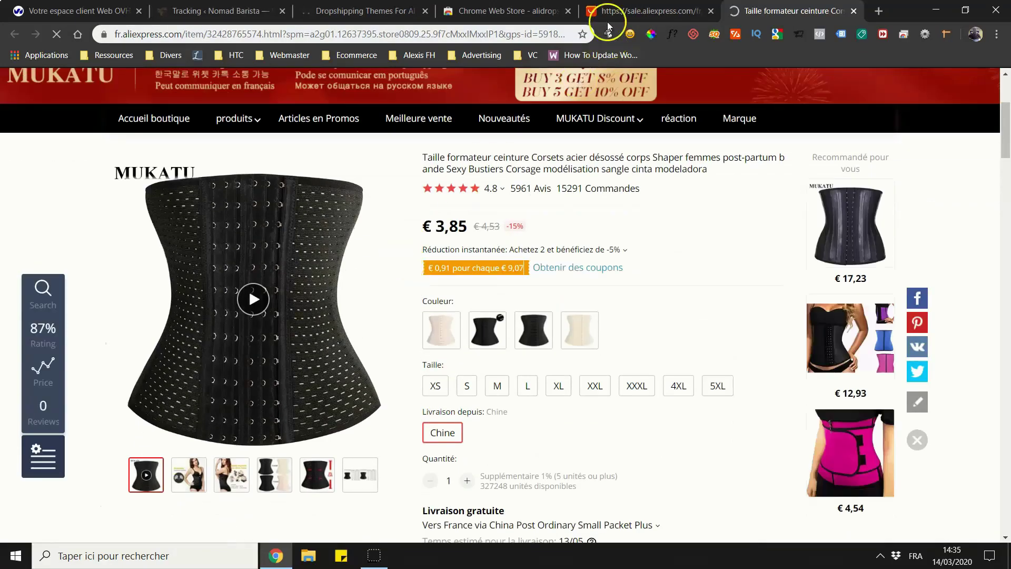
left_click(714, 10)
Review the corset's variants, shipping and description, and check the AliDropship import bar above the product page.
scroll(543, 242, "down", 6)
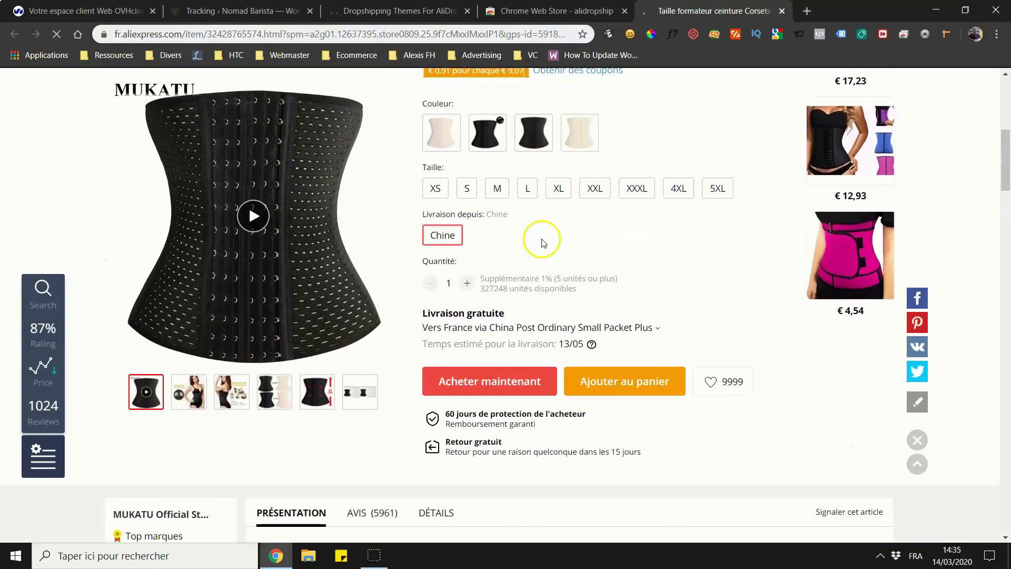
scroll(339, 226, "up", 1)
left_click(604, 322)
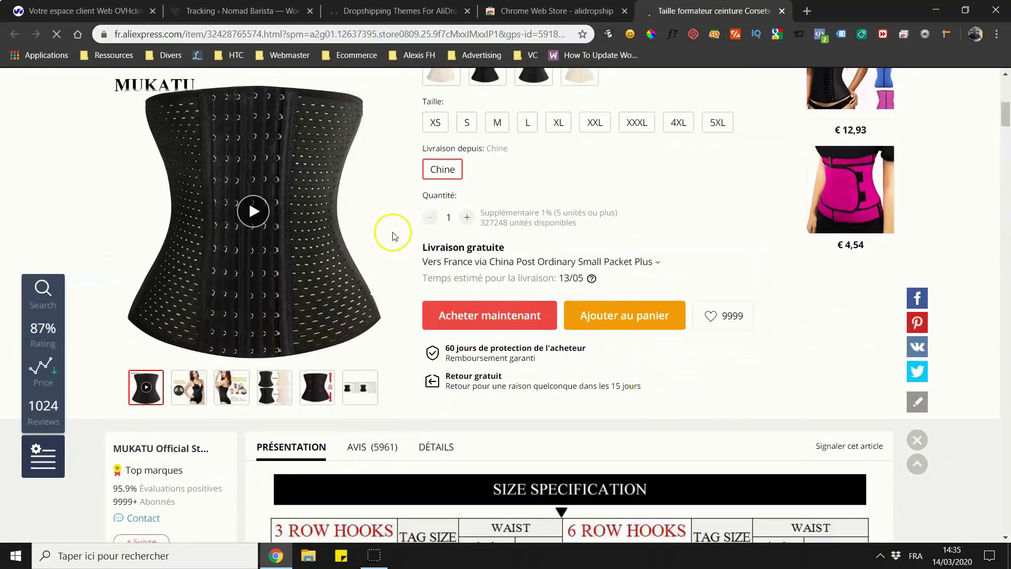
scroll(392, 235, "up", 6)
scroll(415, 241, "down", 5)
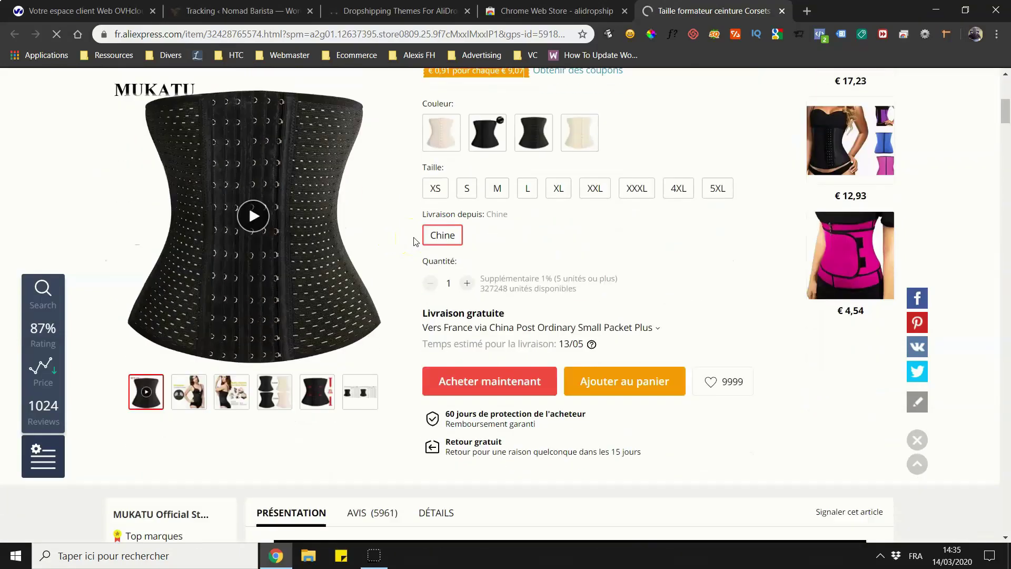
scroll(415, 241, "up", 1)
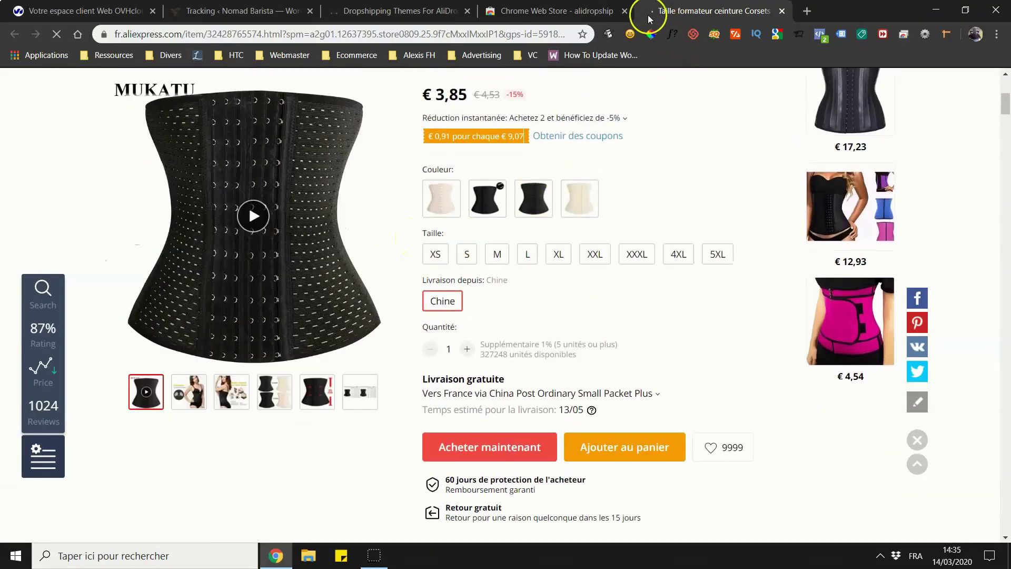
scroll(522, 300, "down", 2)
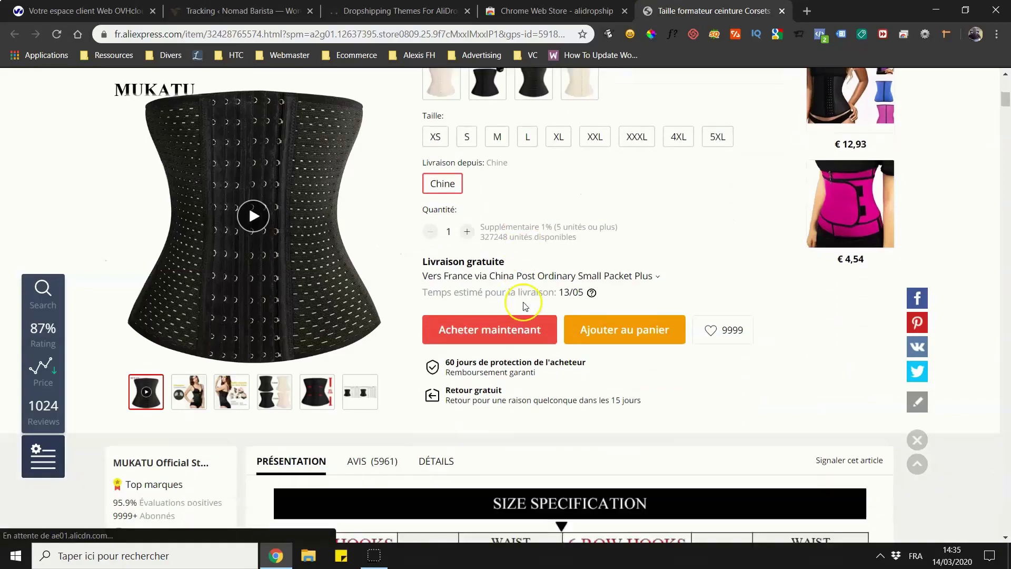
scroll(524, 305, "up", 7)
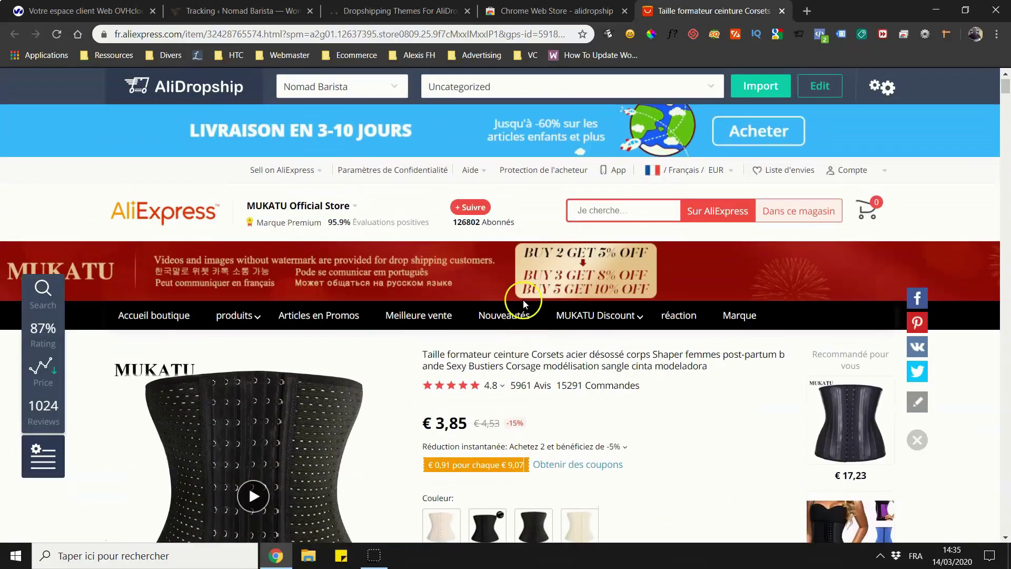
Look over the MUKATU corset's product page, including its price, colour, size and delivery options.
scroll(557, 357, "down", 2)
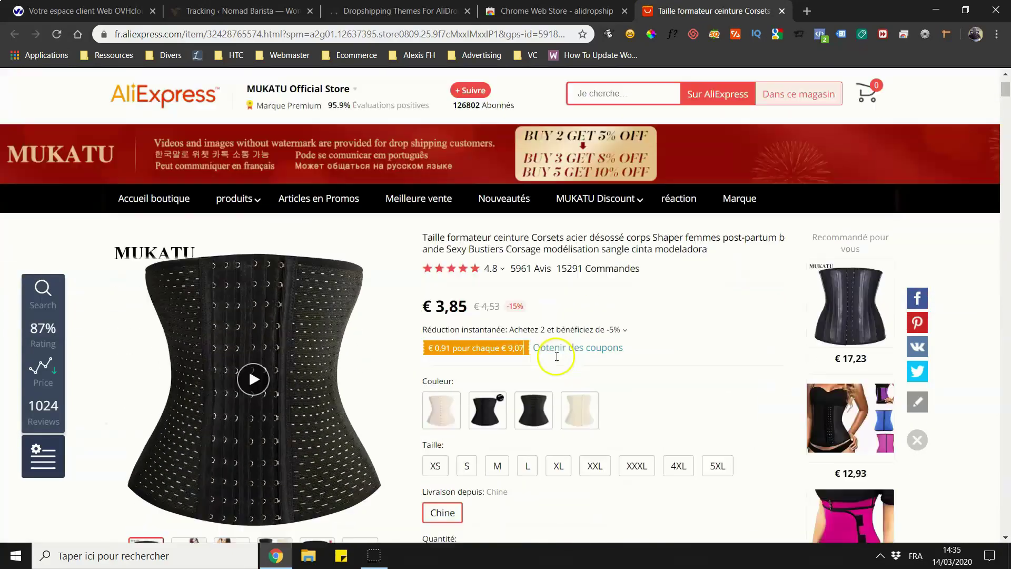
scroll(557, 356, "down", 3)
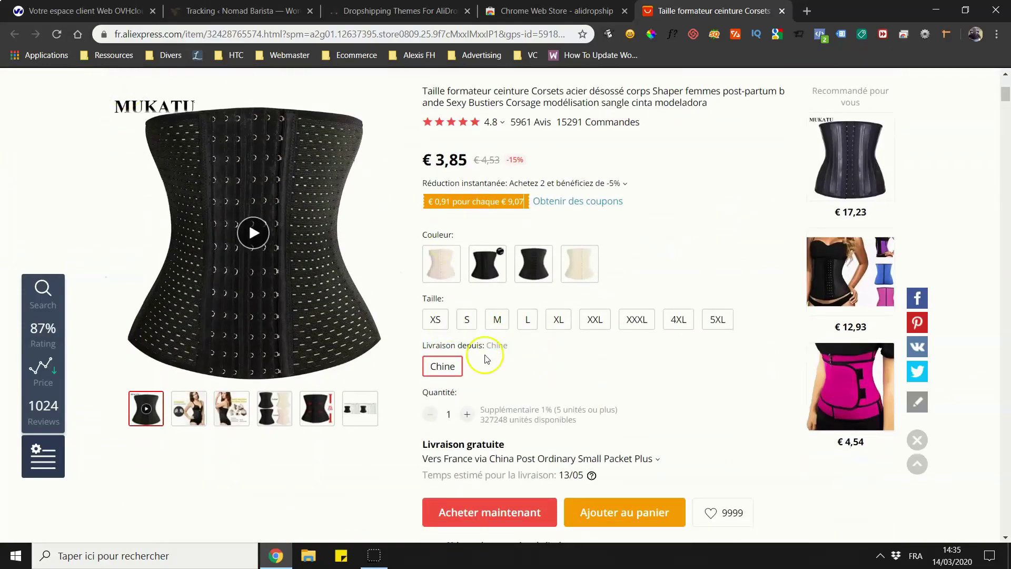
scroll(474, 376, "up", 4)
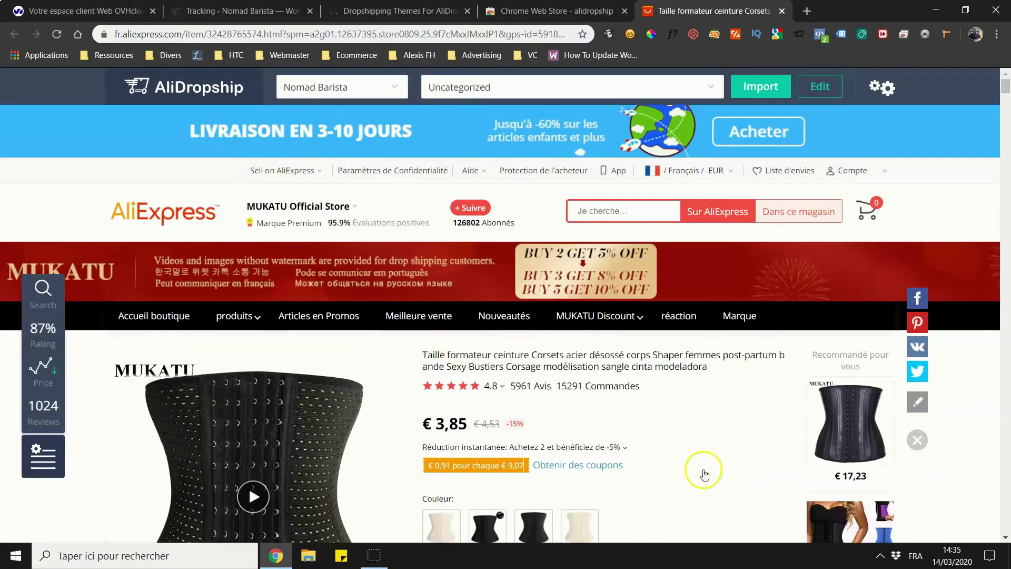
scroll(315, 346, "down", 1)
scroll(205, 331, "down", 3)
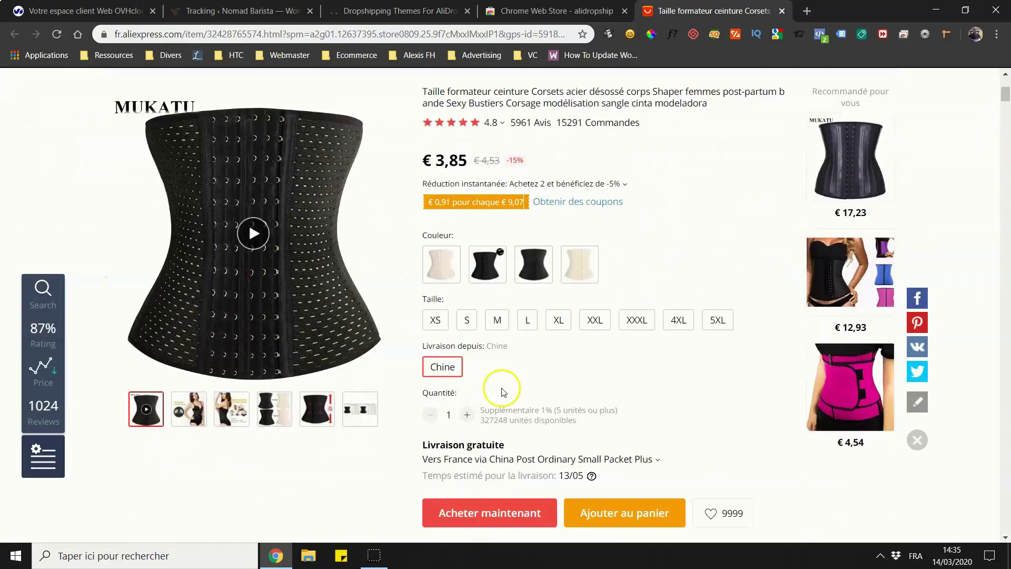
scroll(469, 390, "down", 1)
scroll(476, 395, "up", 5)
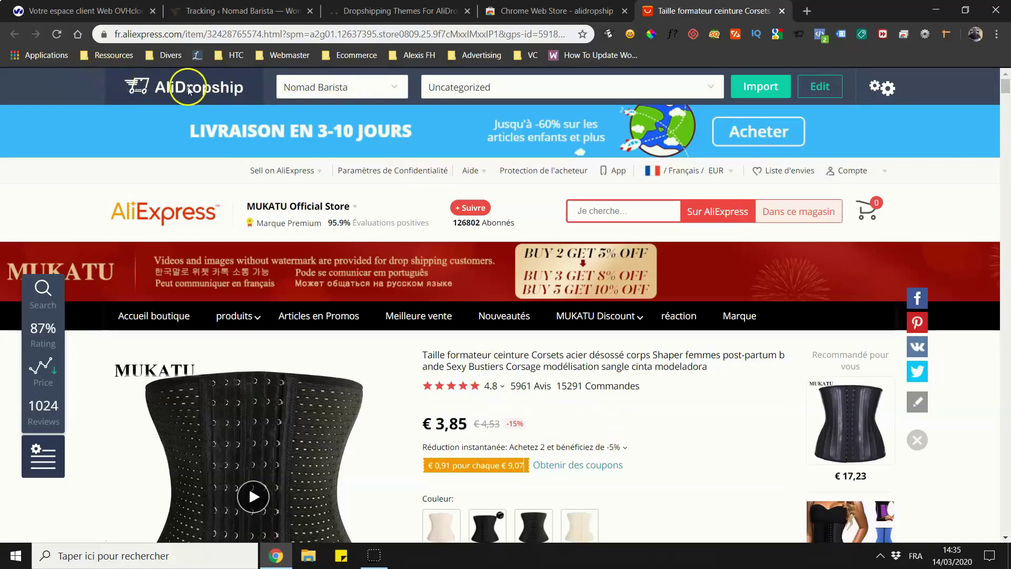
Check the Nomad Barista target store and look through the product categories available for the import.
left_click(342, 95)
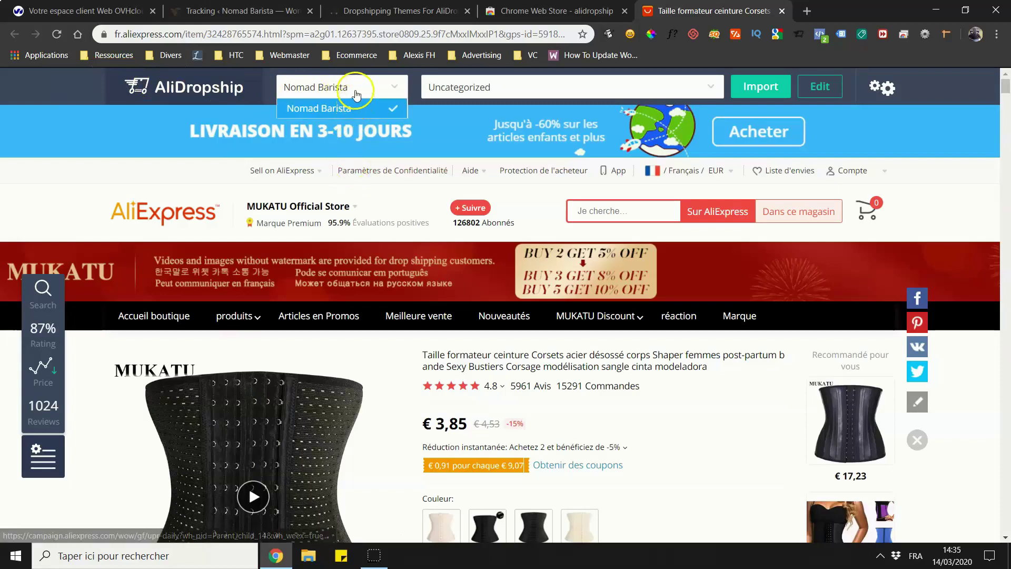
left_click(342, 108)
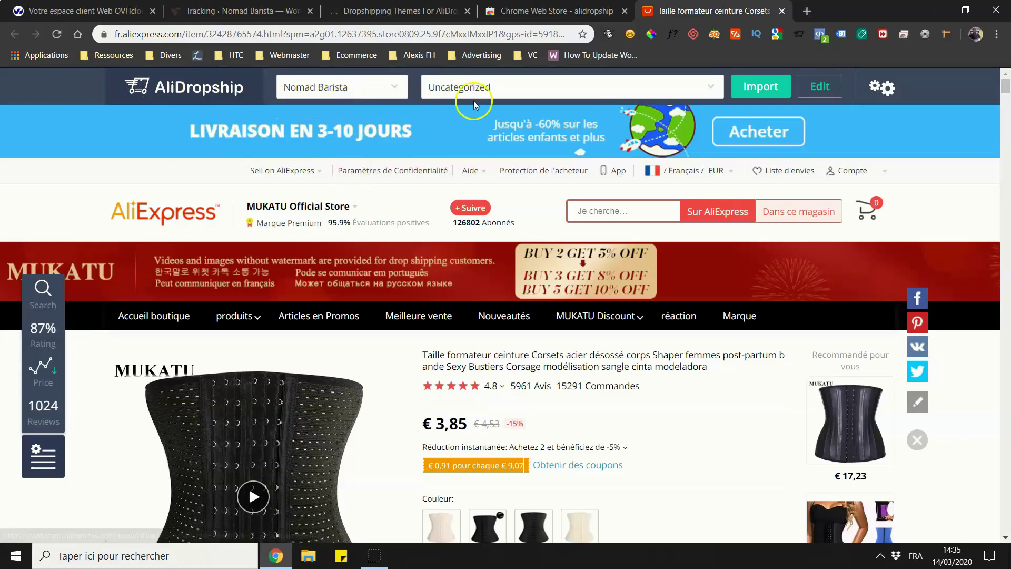
left_click(482, 87)
scroll(498, 158, "up", 10)
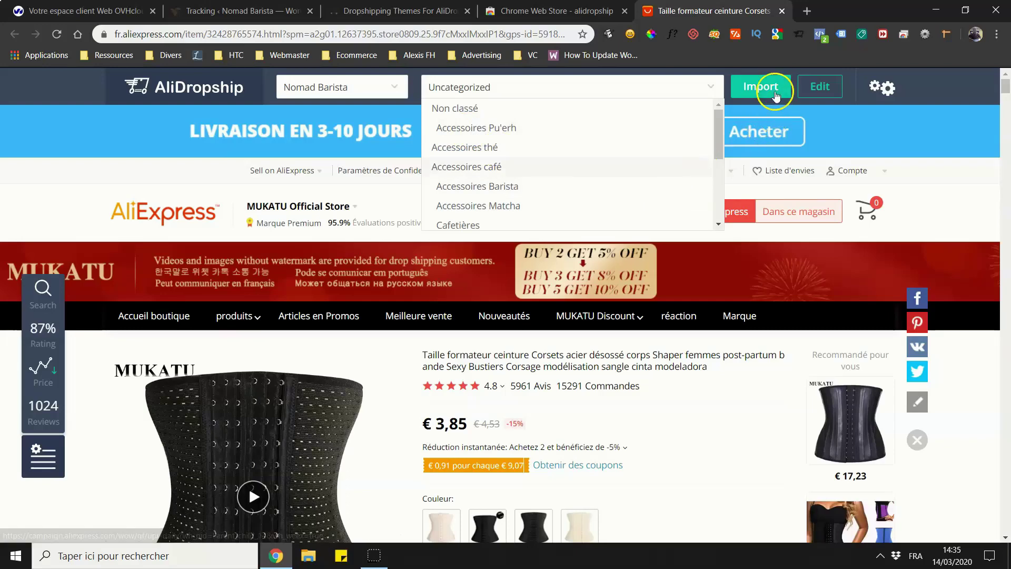
left_click(927, 87)
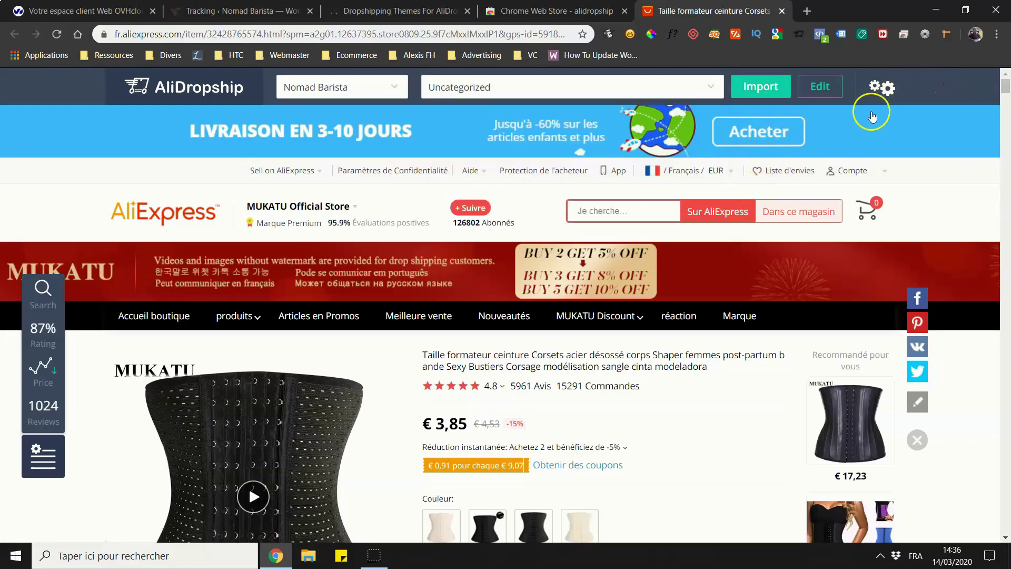
Go to the AliExpress home page and search for "coffee".
scroll(580, 174, "down", 1)
left_click(174, 147)
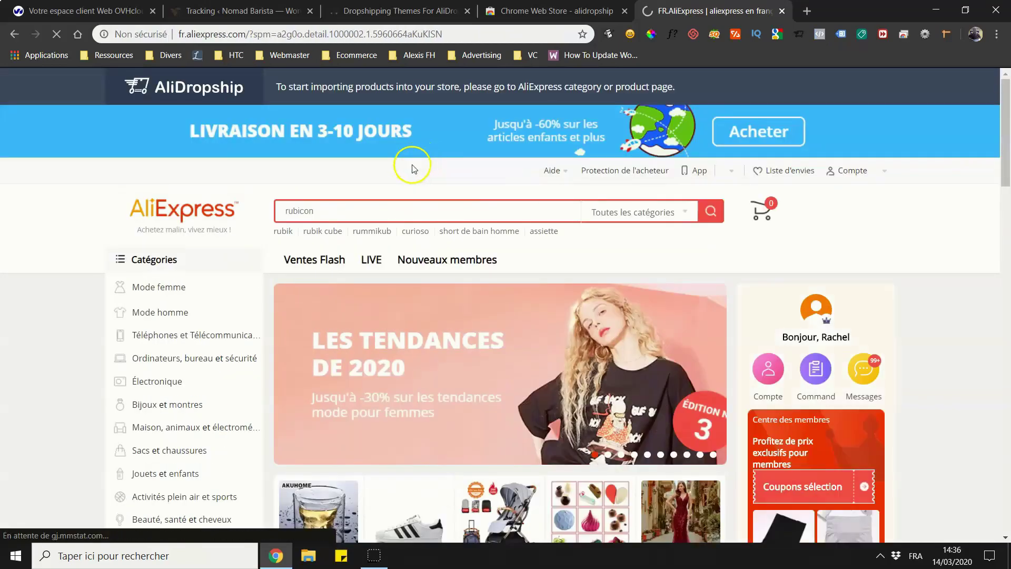
left_click(376, 211)
type("cof")
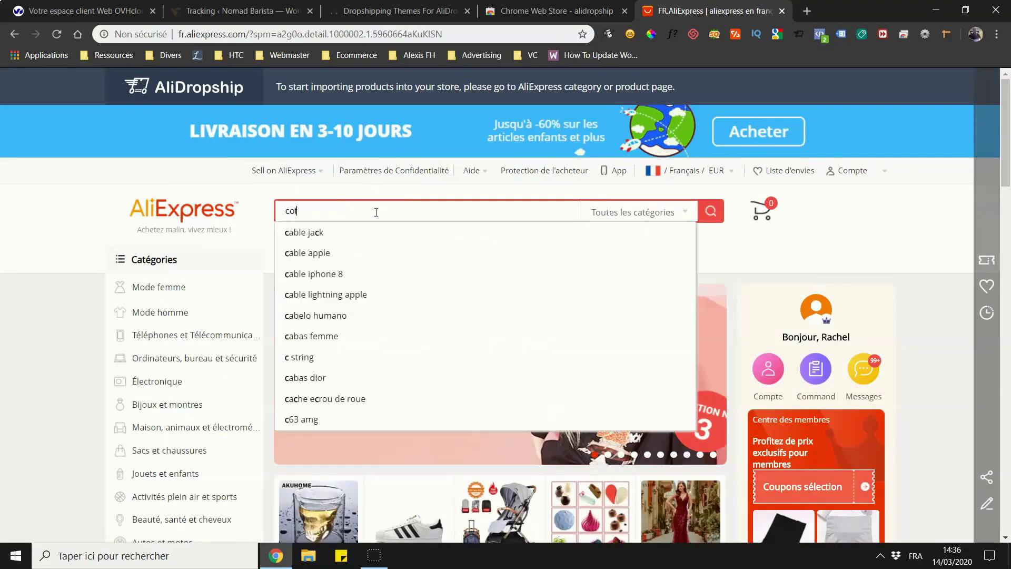
type("fee")
key("Return")
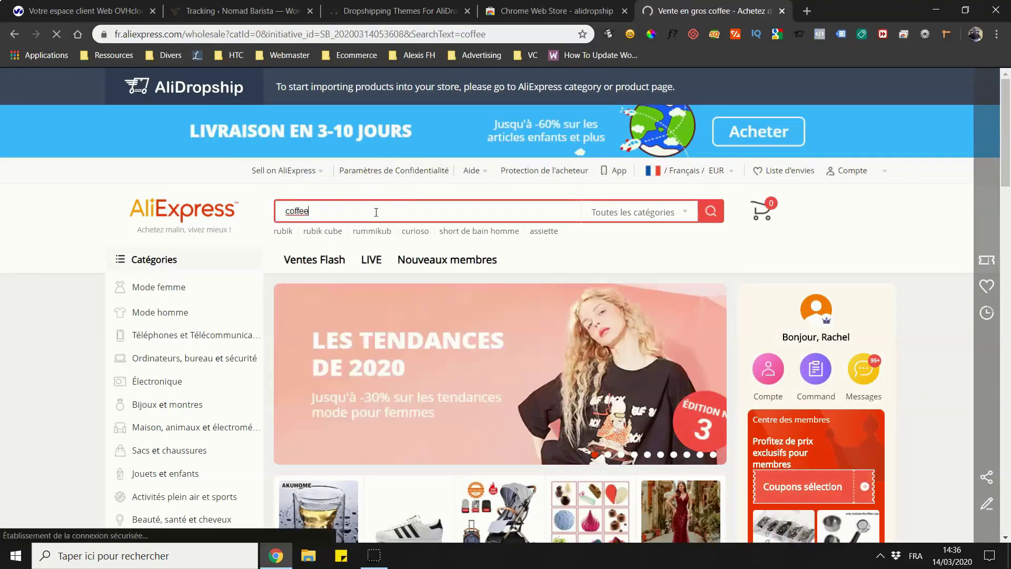
Open the "Bouilloire à café en téflon antiadhésif" kettle from the coffee results and close the results page.
scroll(453, 221, "down", 3)
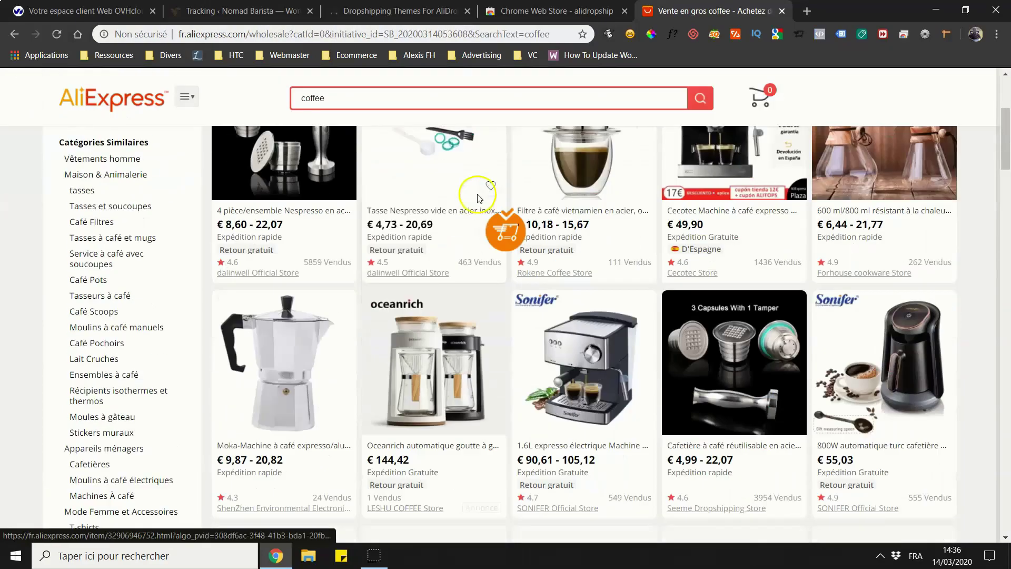
scroll(479, 198, "down", 8)
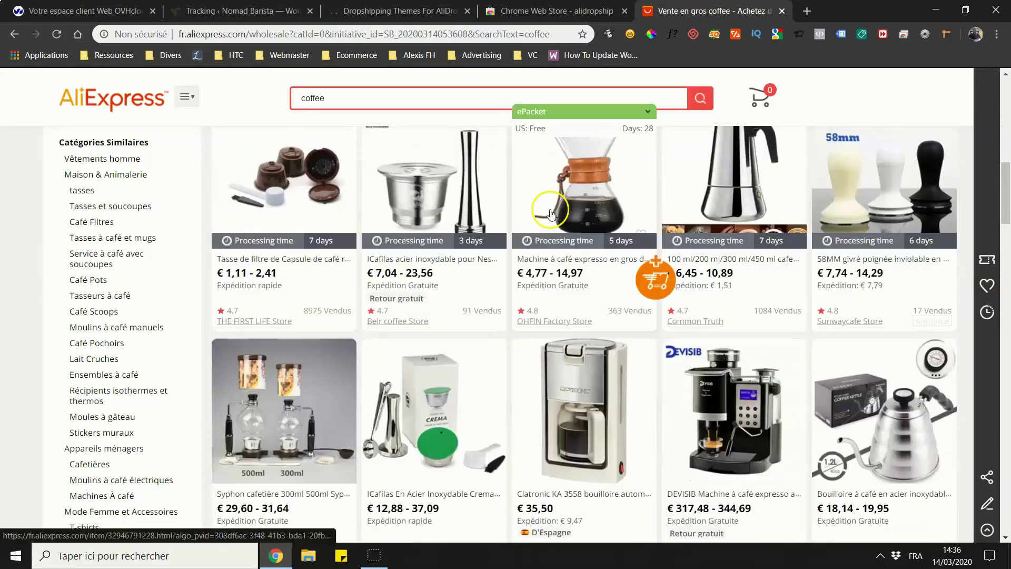
scroll(550, 213, "down", 5)
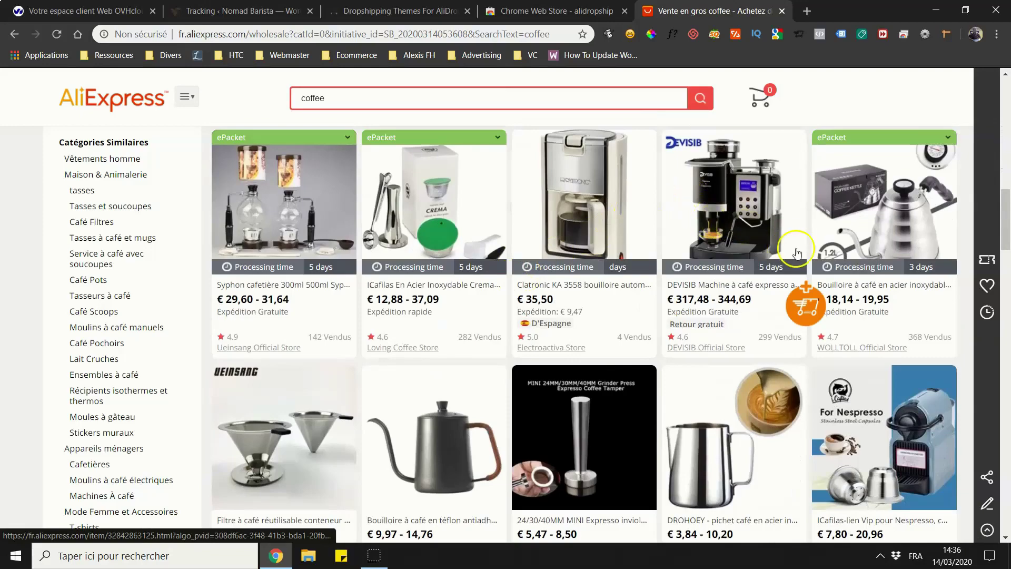
scroll(790, 295, "down", 1)
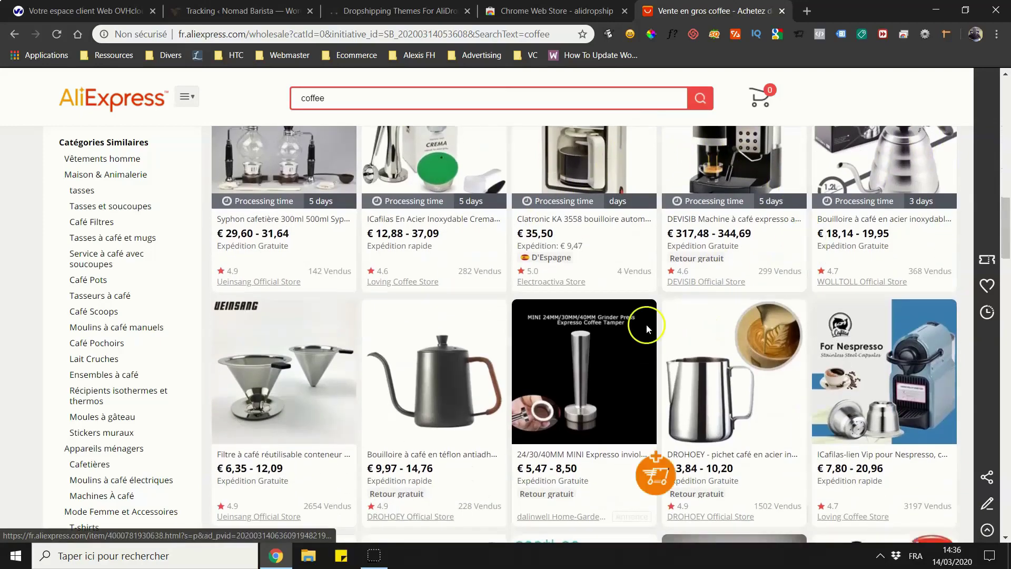
left_click(430, 358)
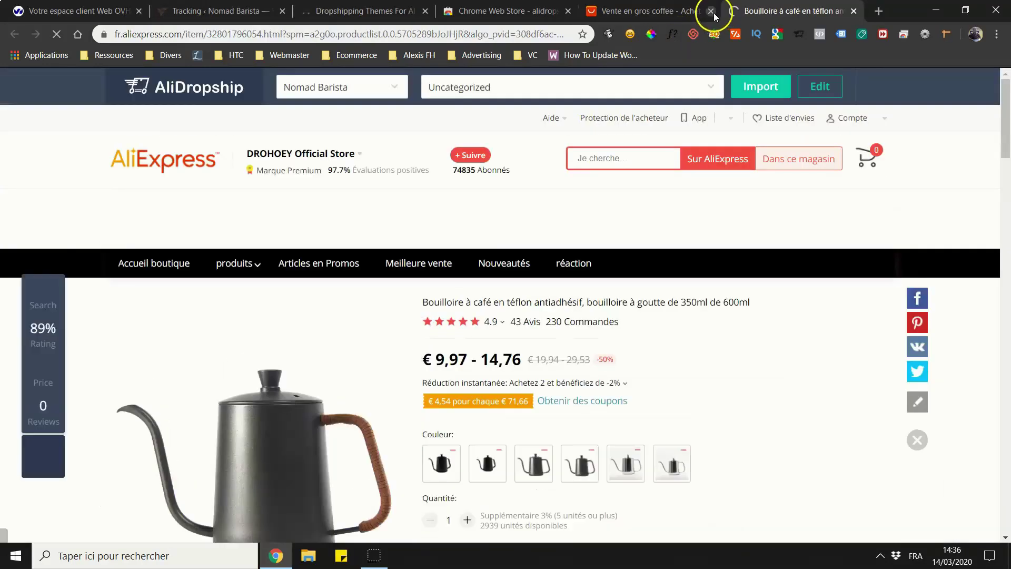
left_click(711, 11)
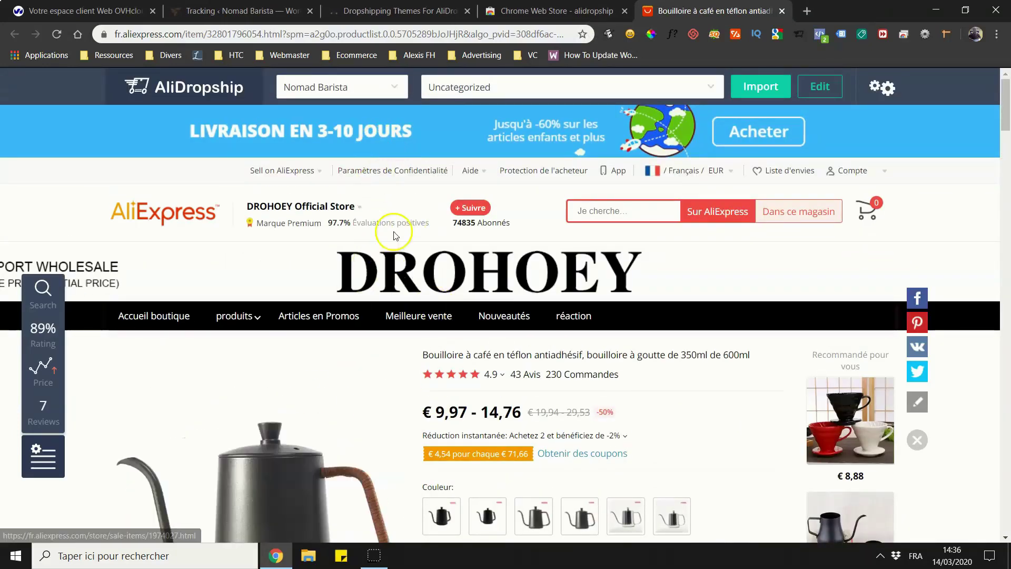
Import the kettle into the Nomad Barista store under the category "Accessoires café".
left_click(523, 88)
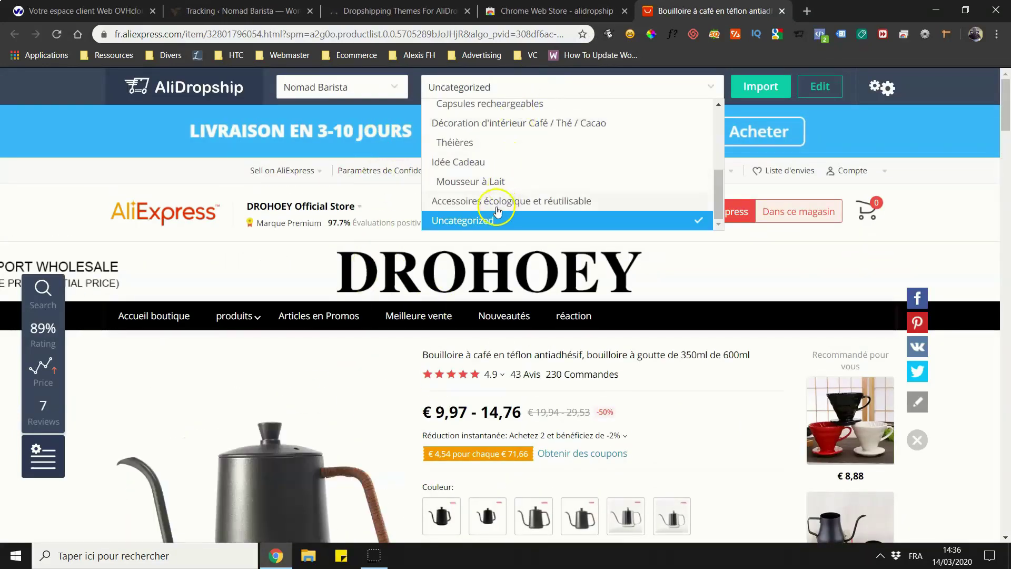
scroll(492, 200, "up", 5)
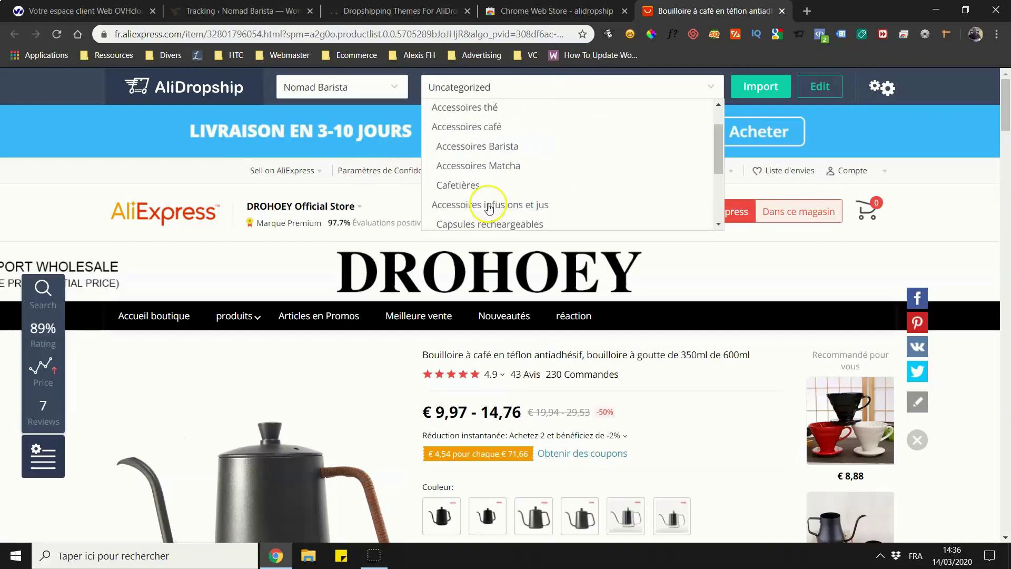
scroll(483, 158, "up", 1)
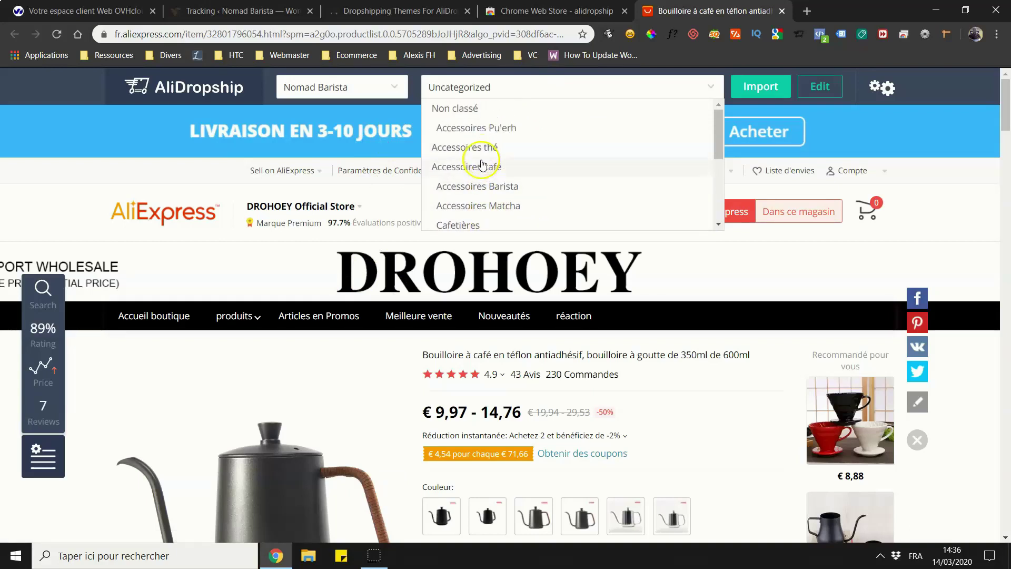
left_click(483, 165)
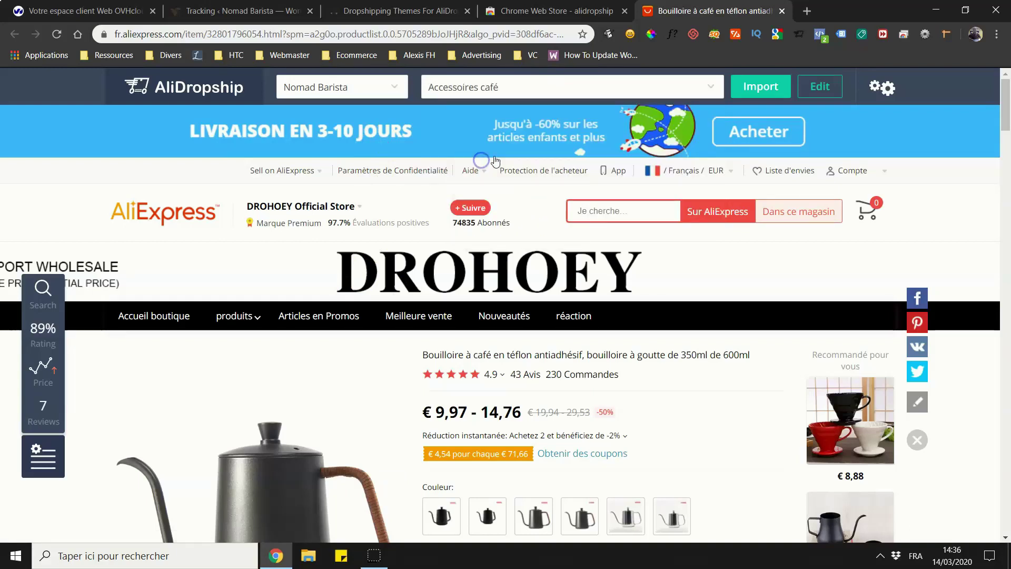
left_click(776, 91)
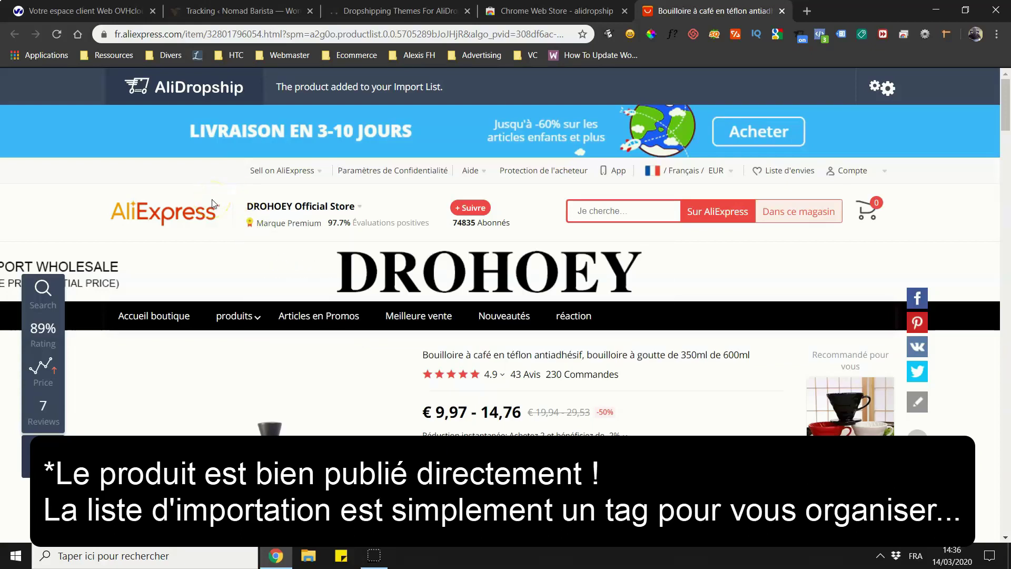
Switch to the Nomad Barista WordPress admin and check its products in the Import List and in the full product list.
left_click(214, 13)
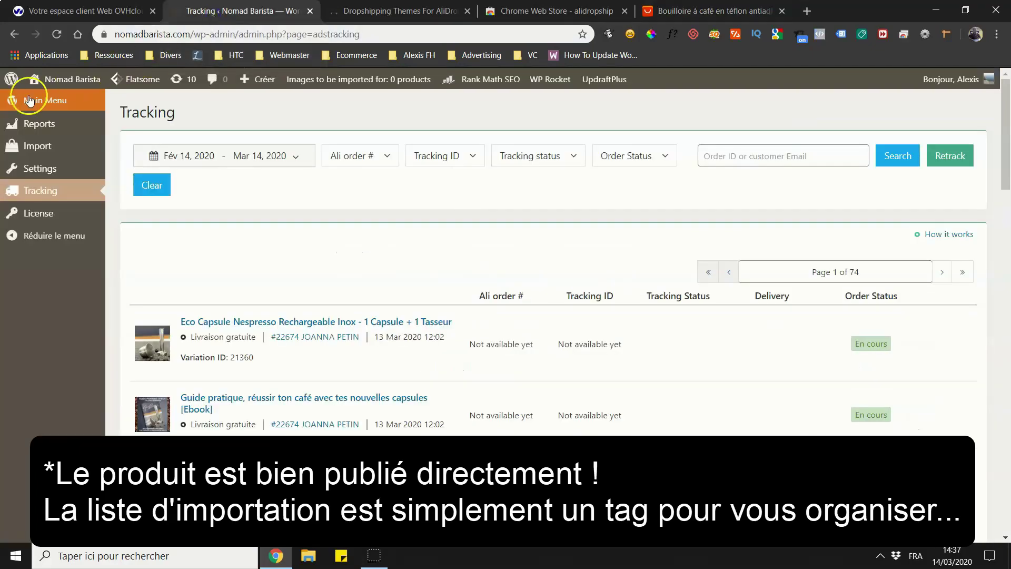
scroll(68, 274, "down", 2)
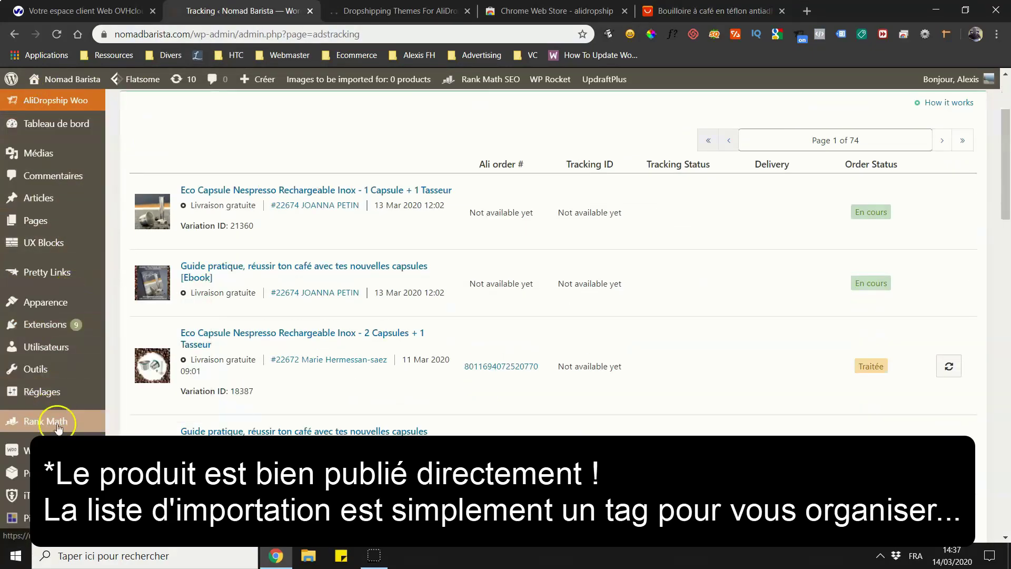
mouse_move(49, 301)
scroll(49, 301, "down", 1)
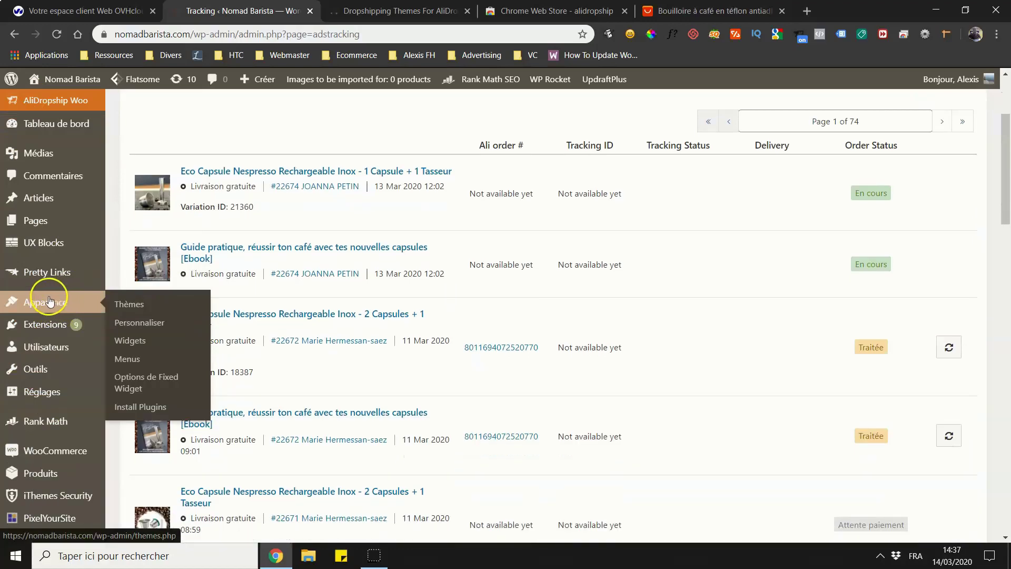
scroll(58, 348, "down", 7)
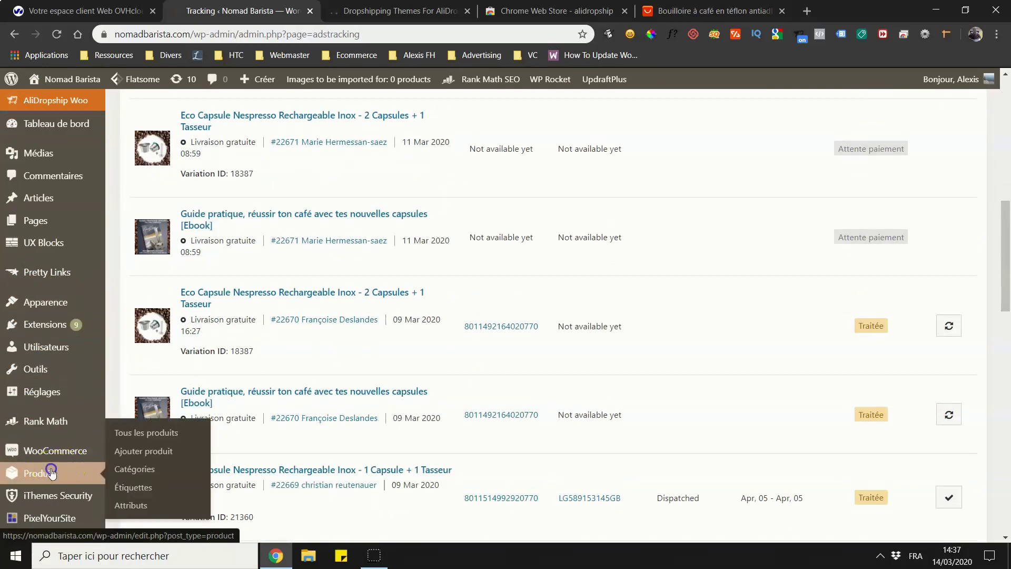
left_click(51, 473)
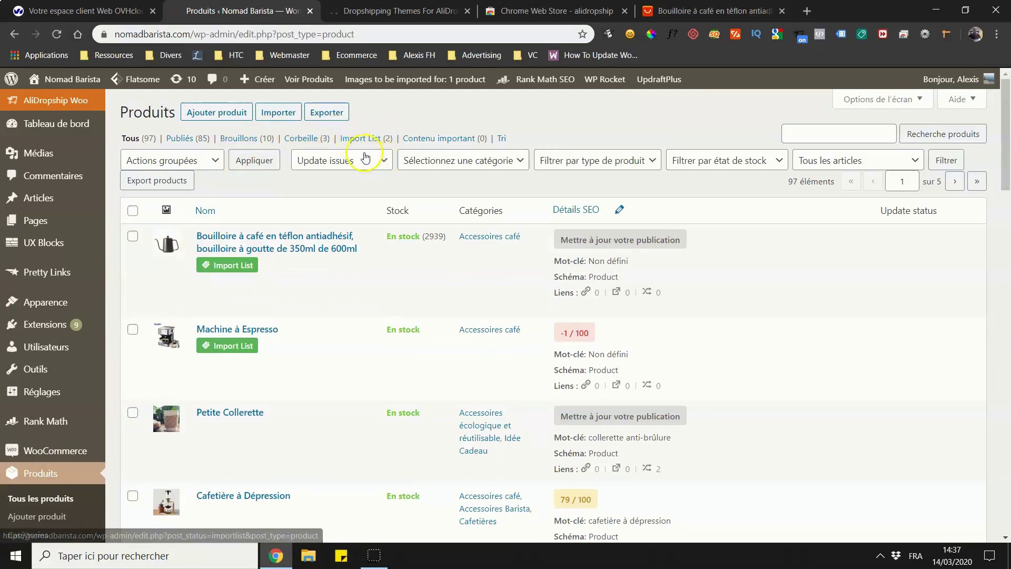
left_click(377, 141)
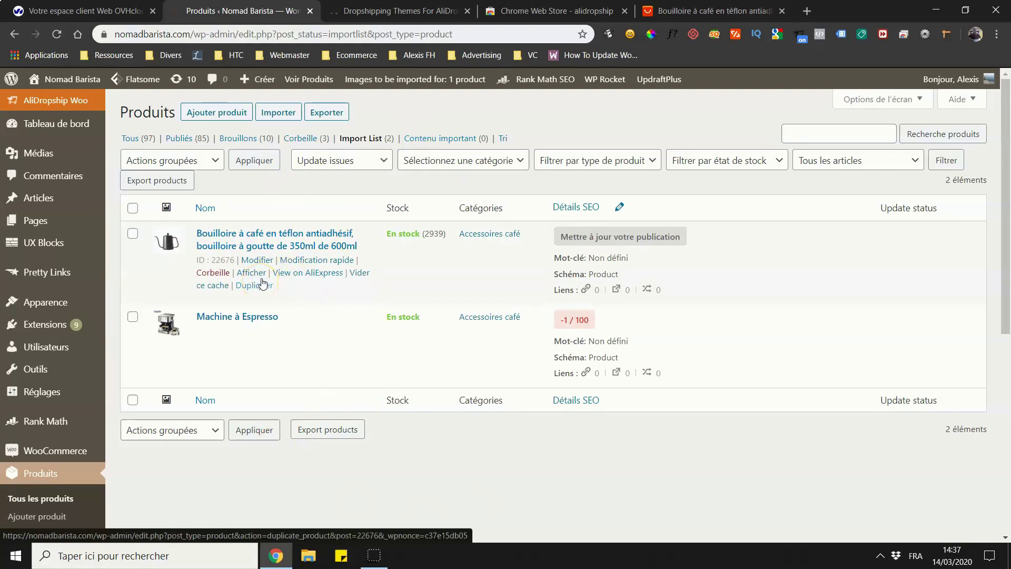
left_click(137, 138)
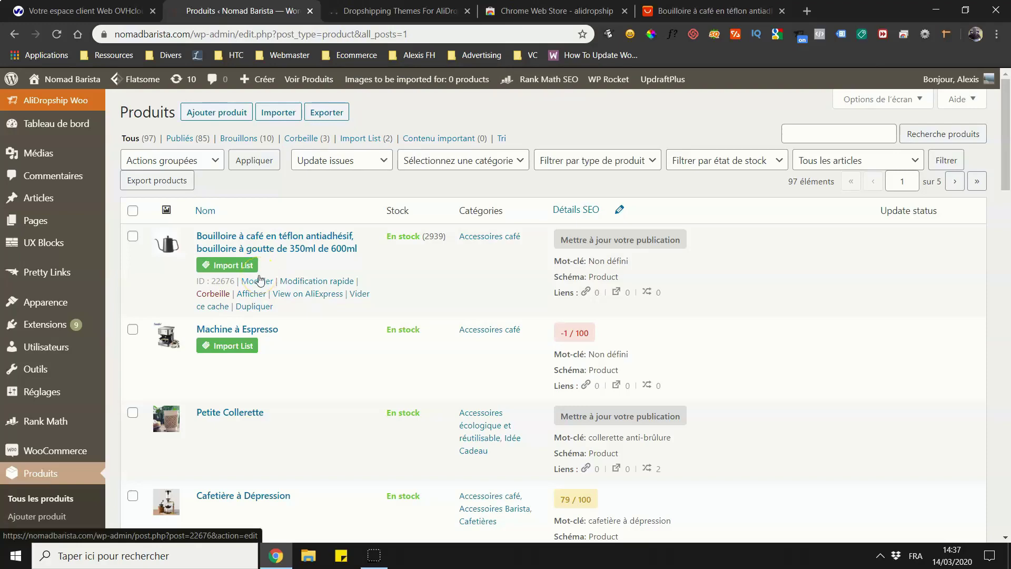
Return to the kettle's AliExpress page and open the recommended glass coffee pot priced at € 9,81.
left_click(711, 11)
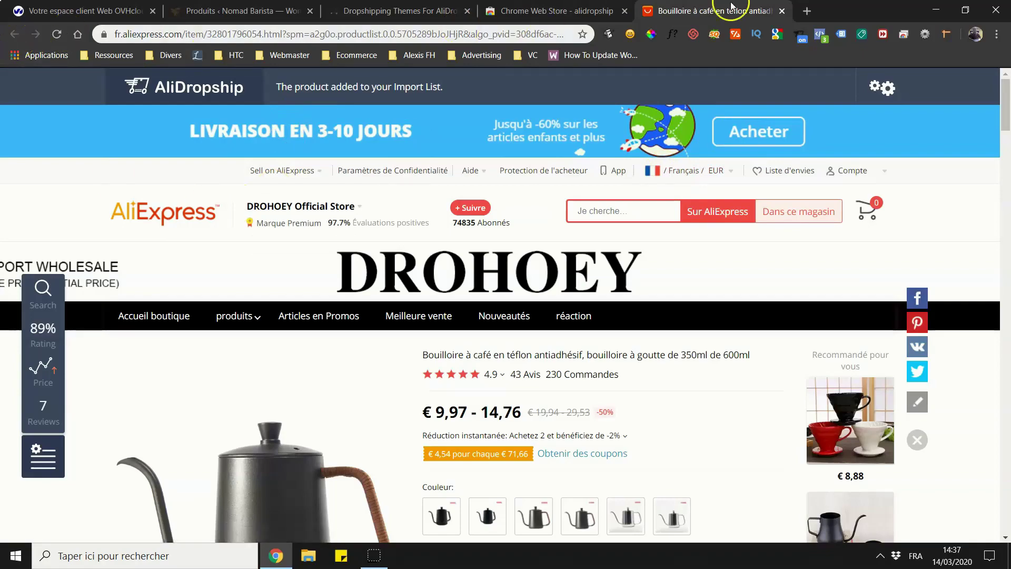
scroll(421, 195, "down", 5)
scroll(779, 232, "up", 3)
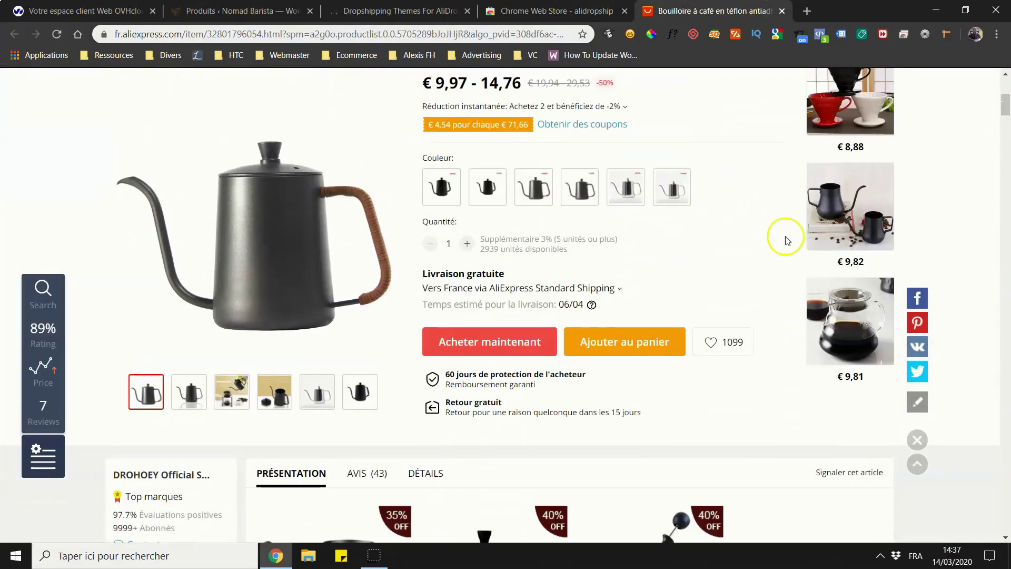
left_click(857, 329)
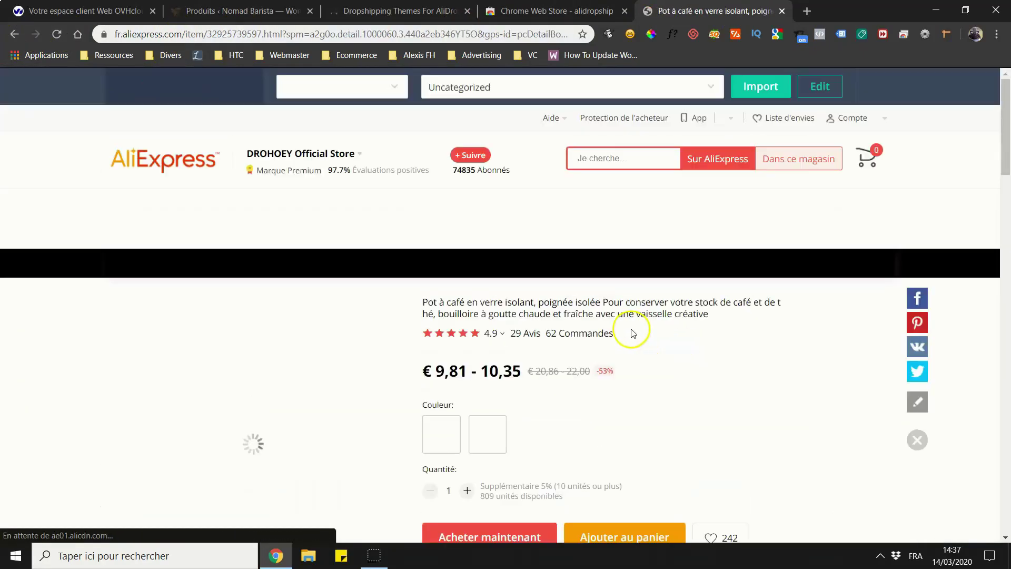
Open the glass coffee pot in the AliDropship product editor and review its title, categories and description.
left_click(768, 92)
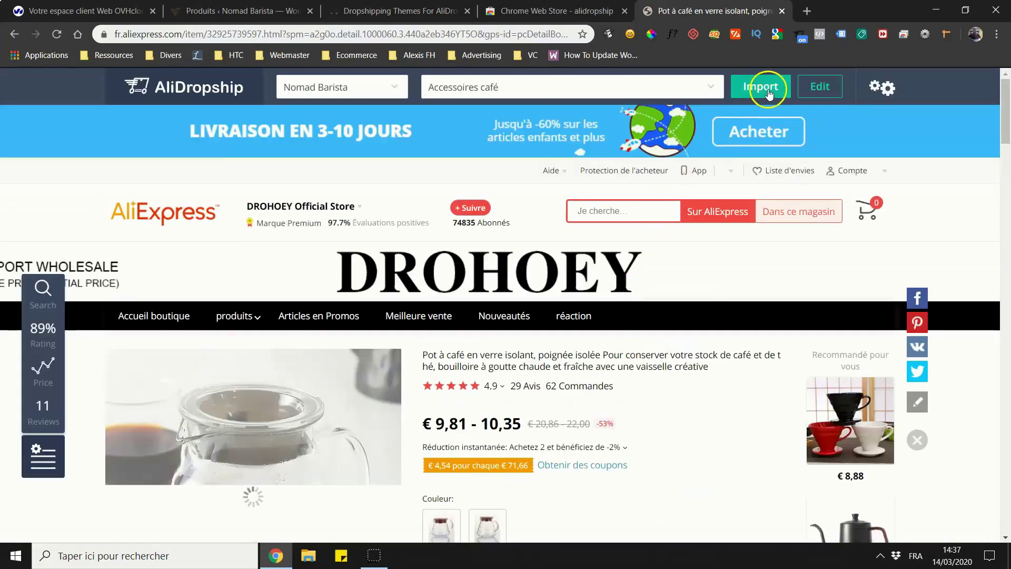
left_click(820, 87)
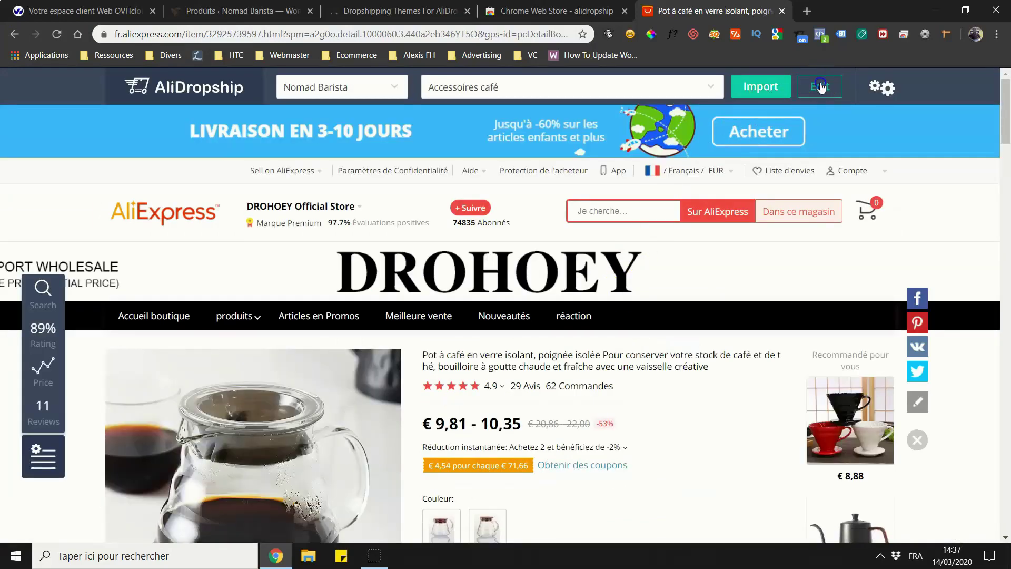
left_click(820, 87)
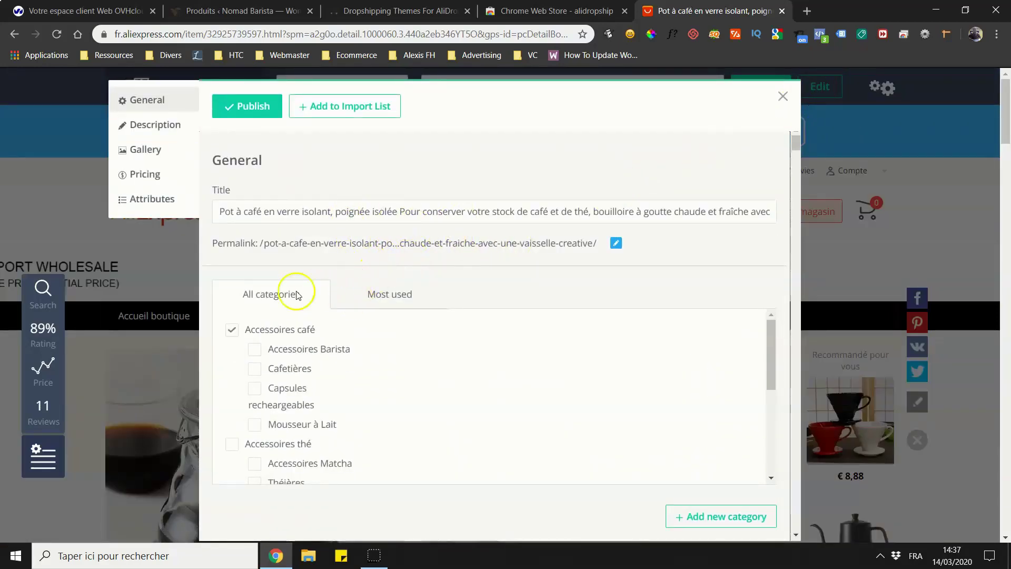
left_click_drag(229, 202, 456, 212)
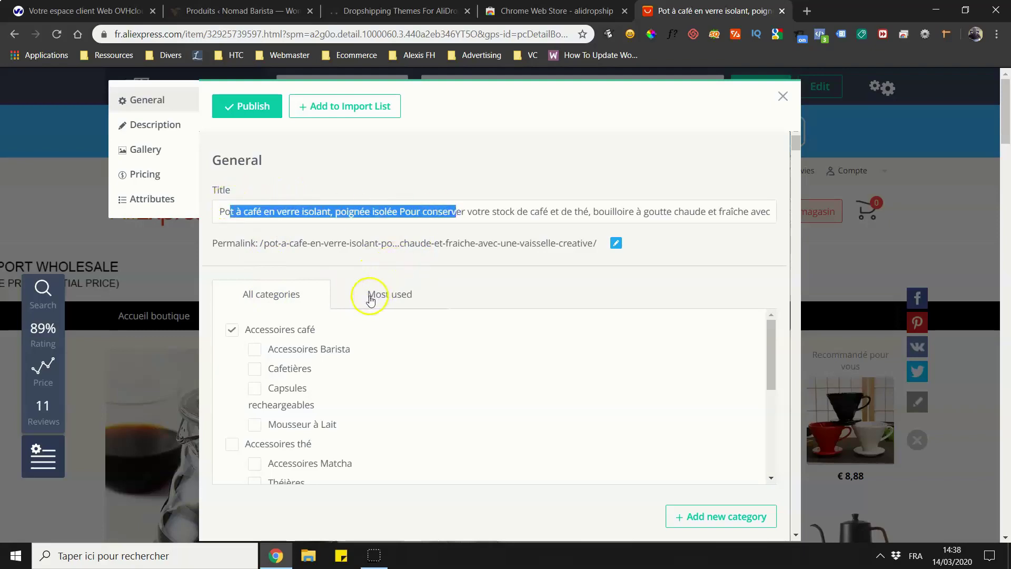
scroll(316, 342, "down", 10)
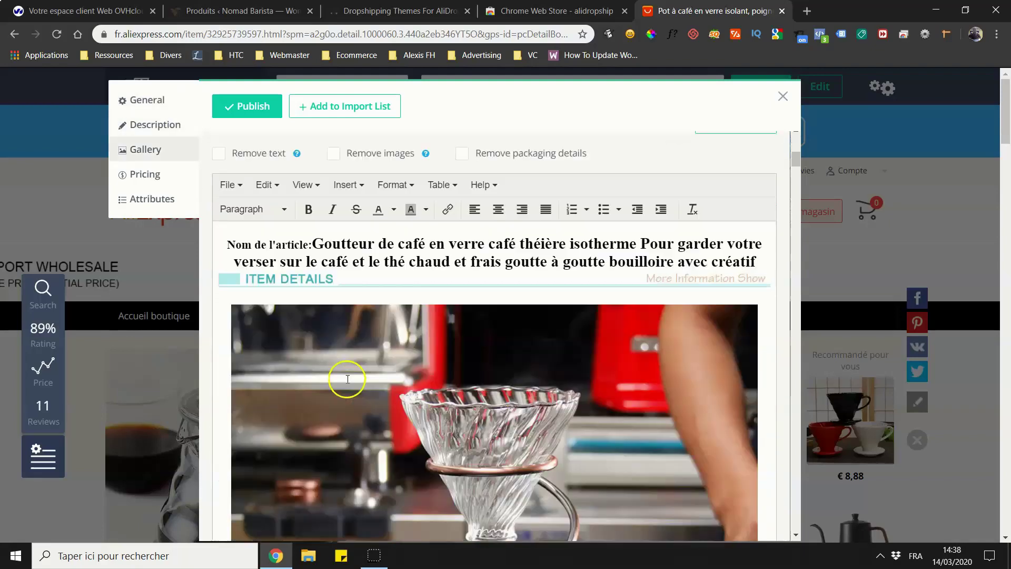
scroll(347, 379, "down", 15)
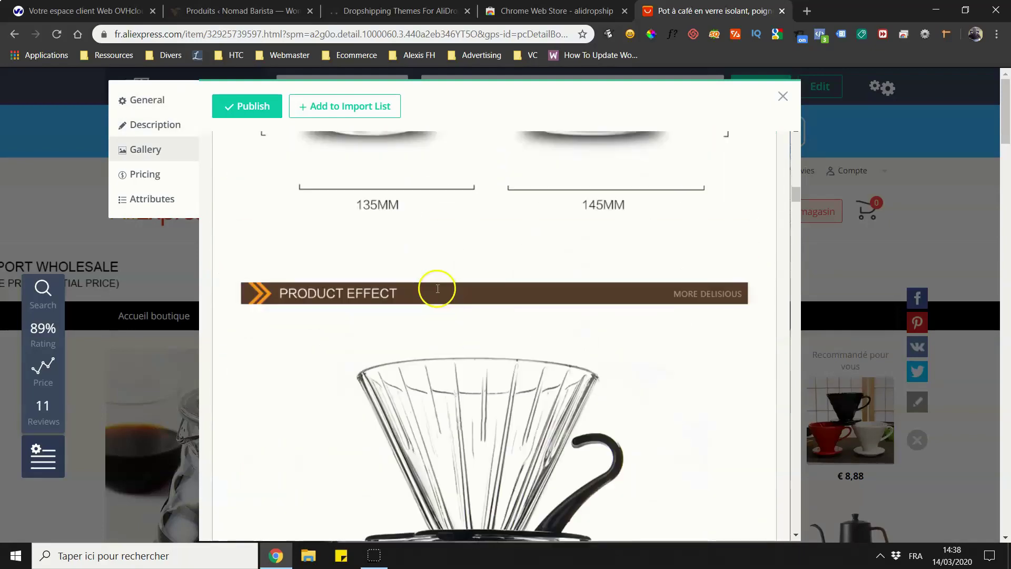
scroll(438, 289, "down", 15)
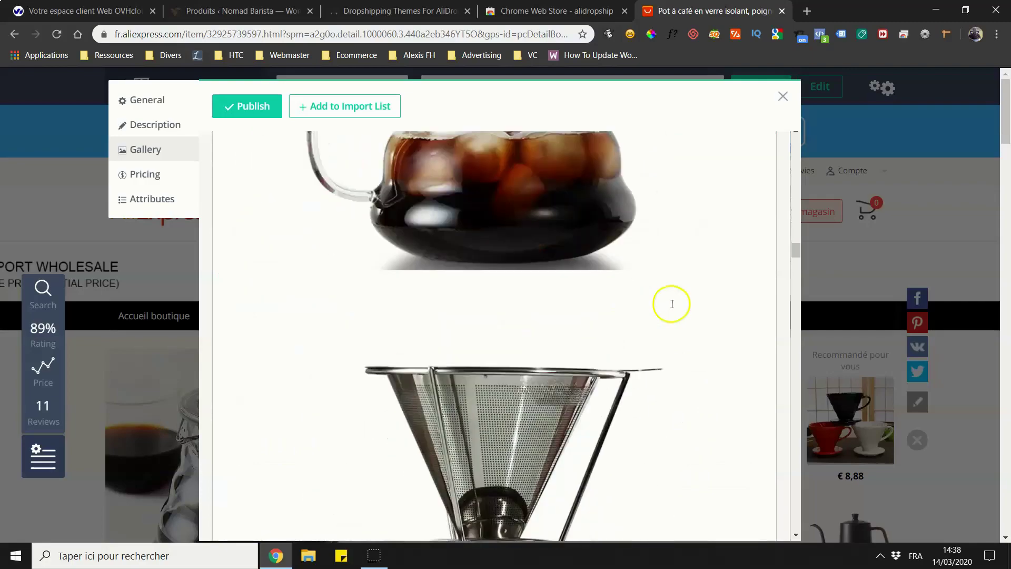
Examine the coffee pot's variation attributes, item specifics, pricing and gallery images in the product editor.
left_click_drag(796, 251, 789, 503)
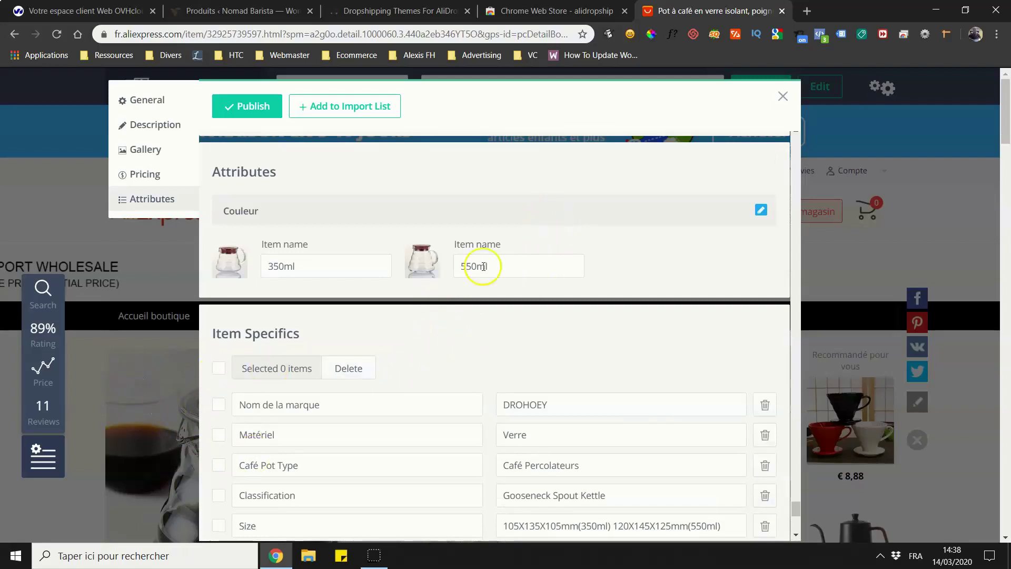
scroll(356, 223, "down", 4)
scroll(368, 185, "down", 1)
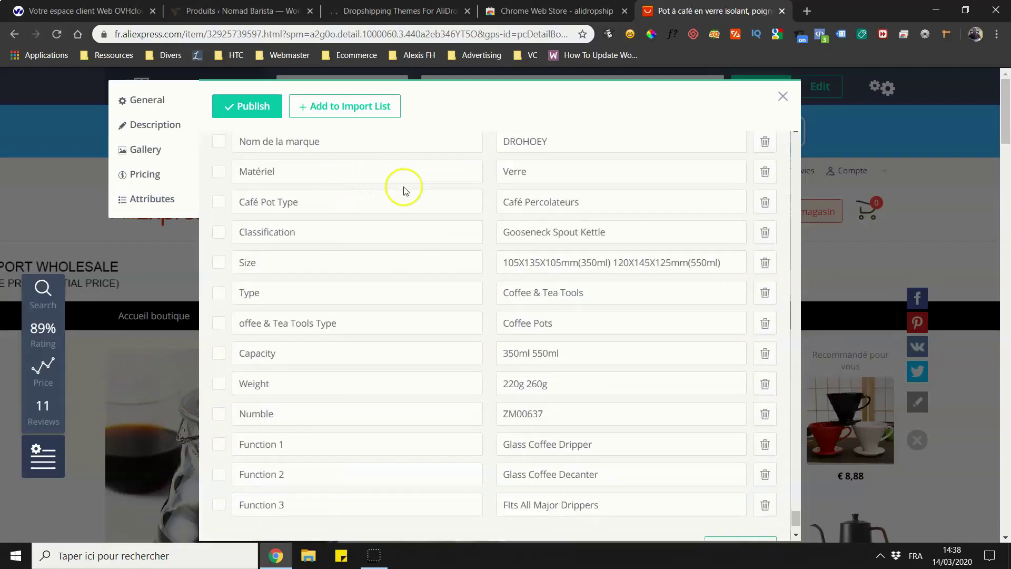
scroll(404, 190, "down", 1)
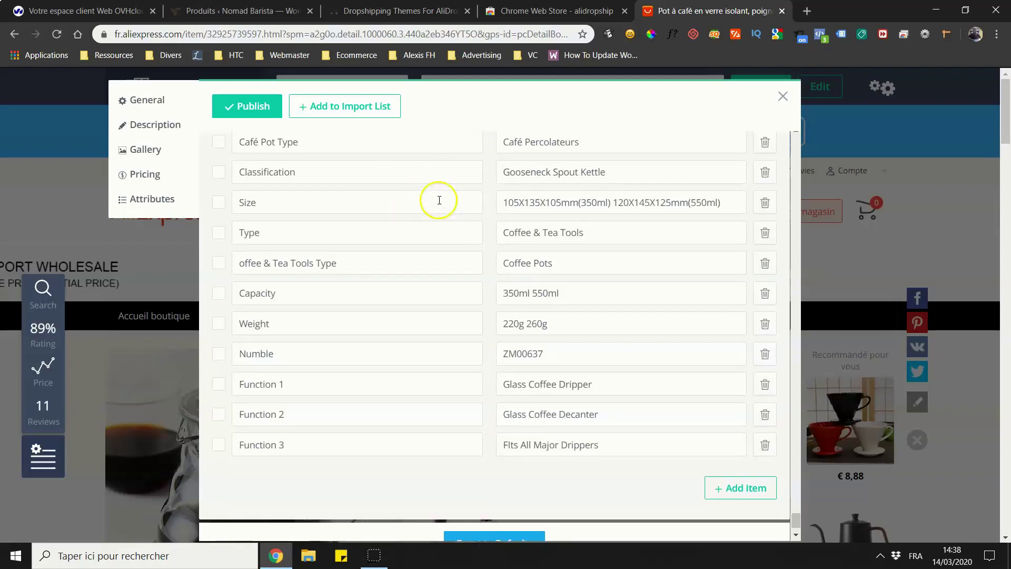
scroll(432, 202, "up", 2)
scroll(350, 274, "up", 10)
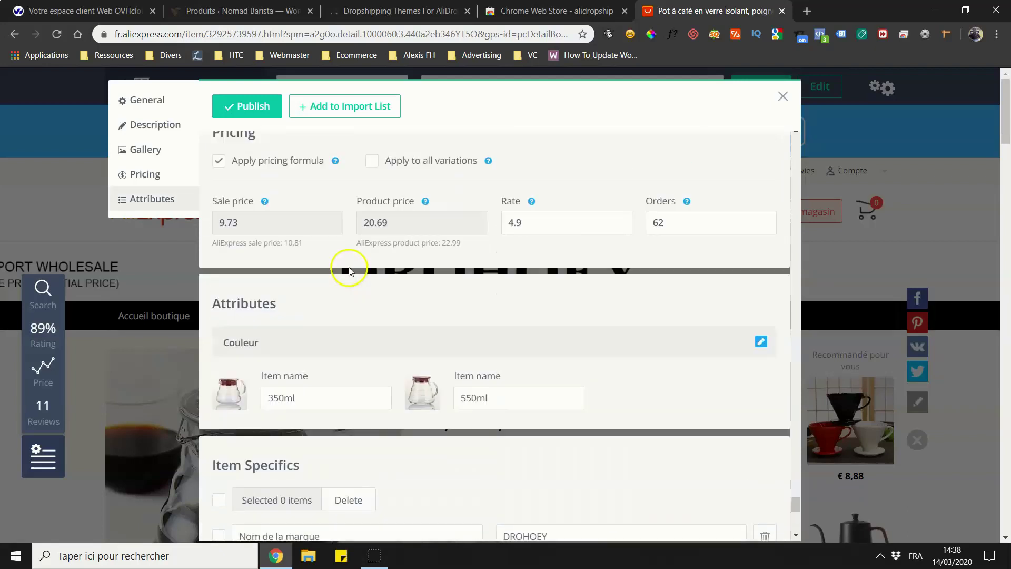
scroll(321, 278, "up", 1)
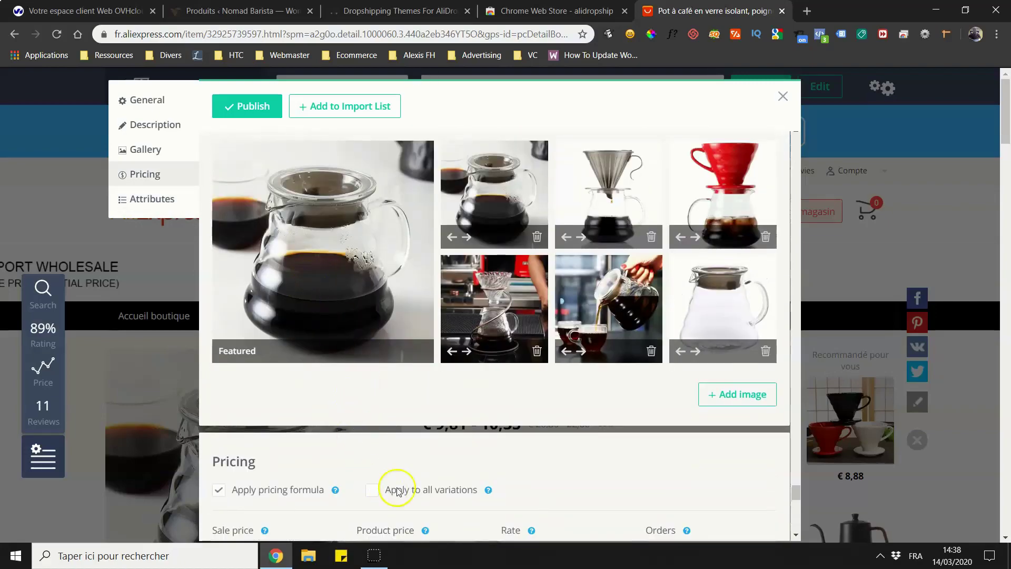
scroll(406, 436, "up", 10)
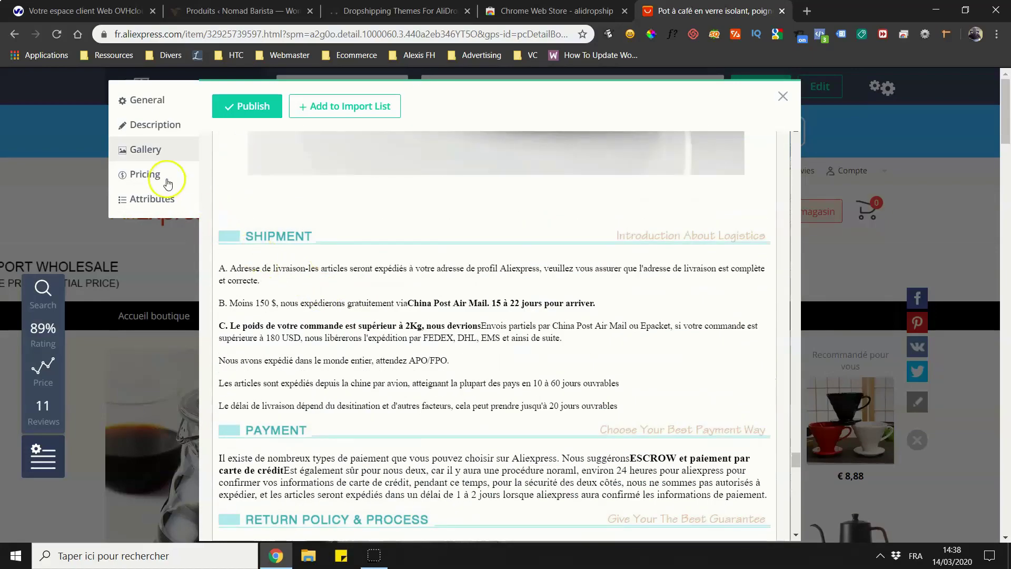
Go through the editor's Pricing, Gallery, Description and Attributes sections again and return to the general settings and category list.
left_click(167, 181)
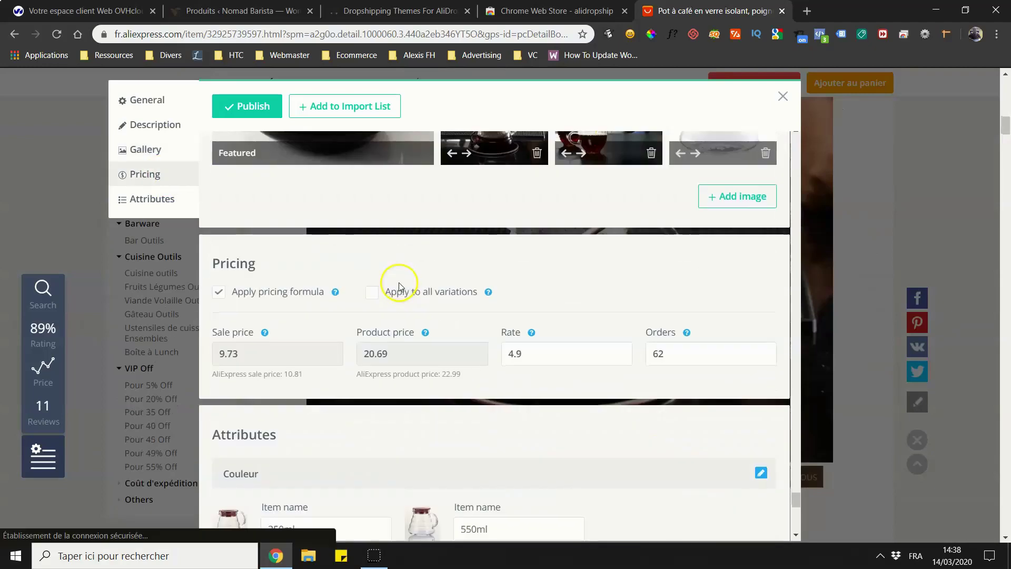
scroll(350, 260, "down", 10)
scroll(316, 237, "up", 6)
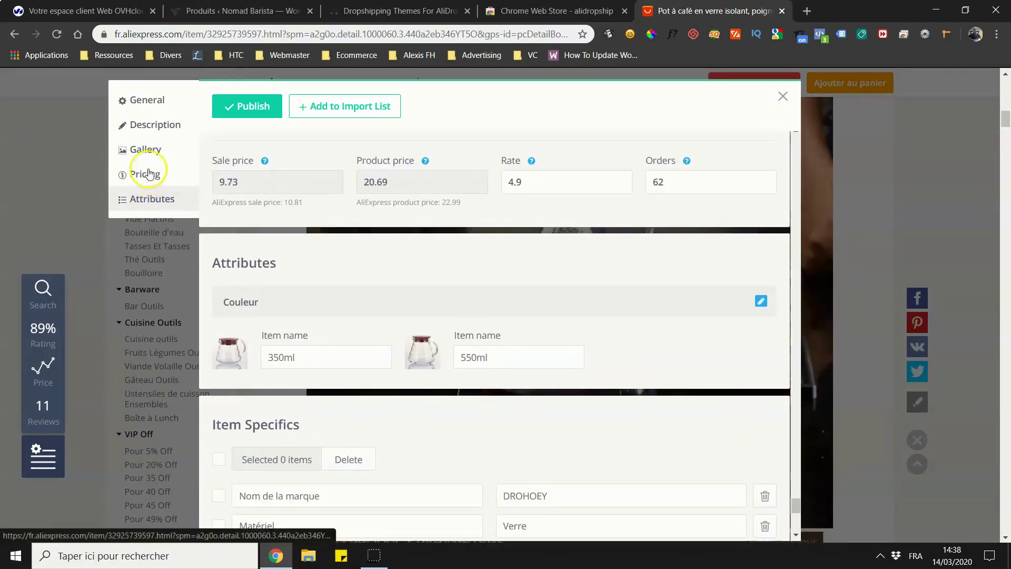
left_click(149, 174)
left_click(150, 153)
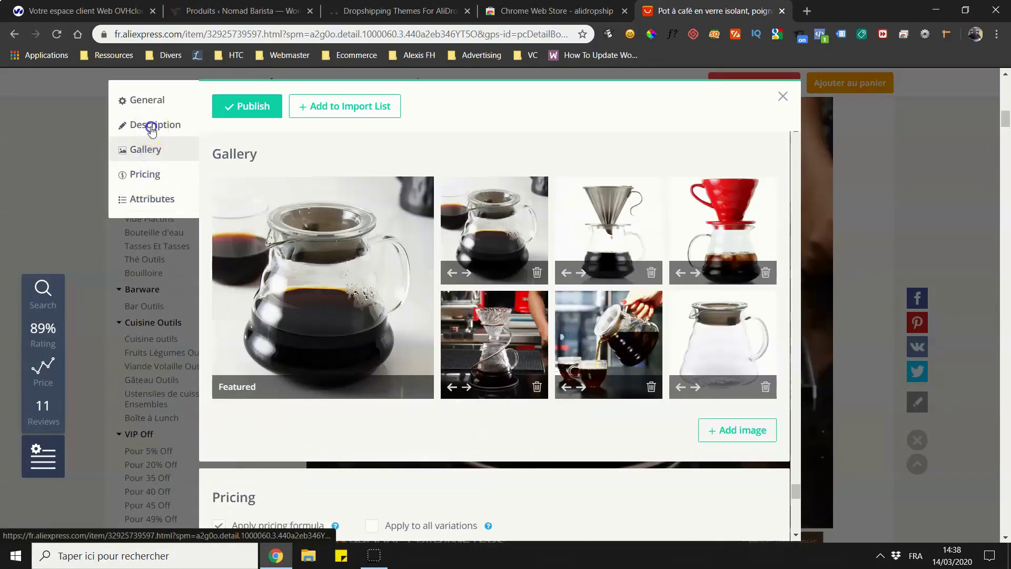
left_click(151, 130)
left_click(126, 150)
scroll(388, 246, "down", 14)
scroll(390, 249, "up", 7)
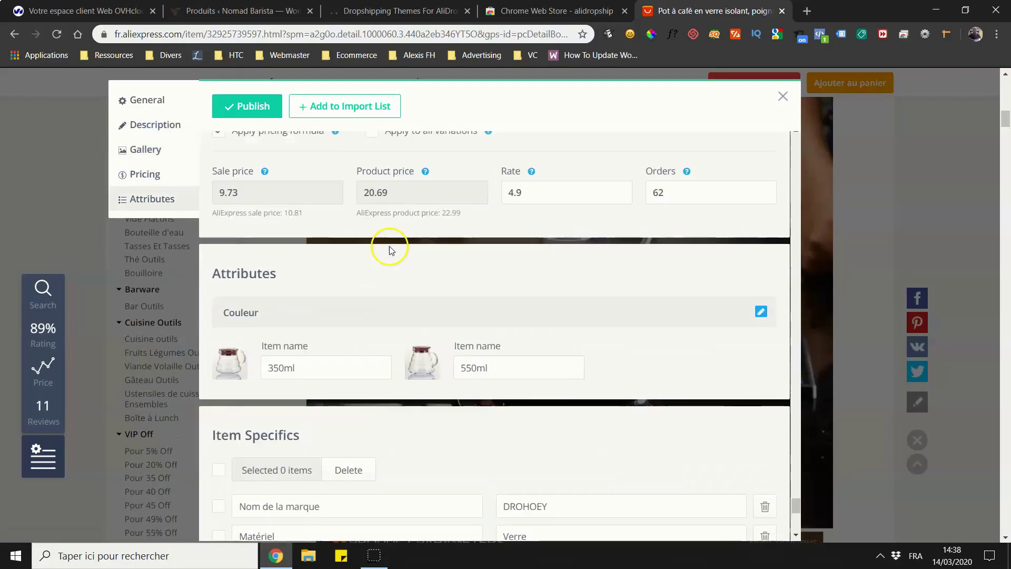
scroll(390, 249, "up", 15)
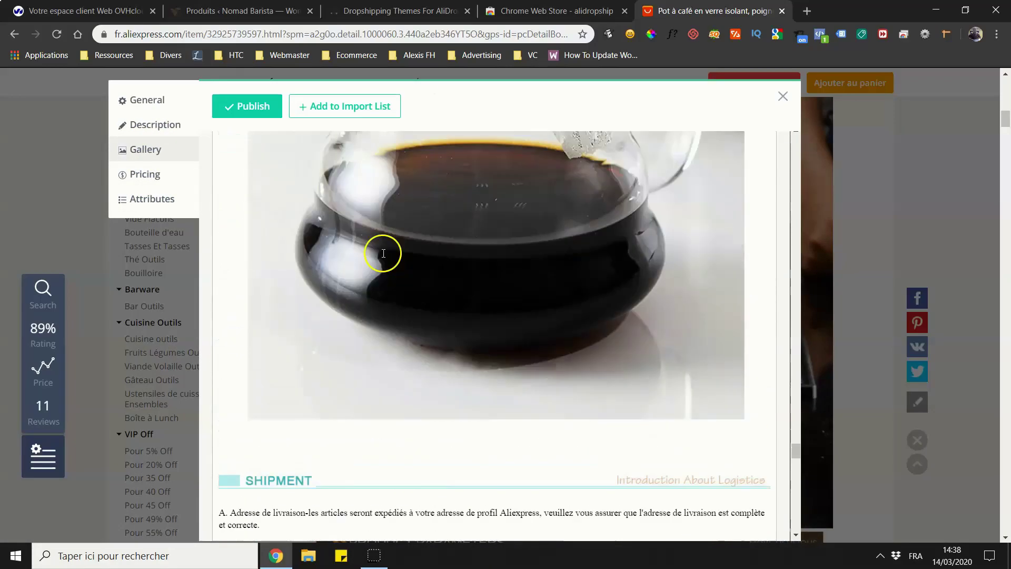
scroll(383, 253, "up", 10)
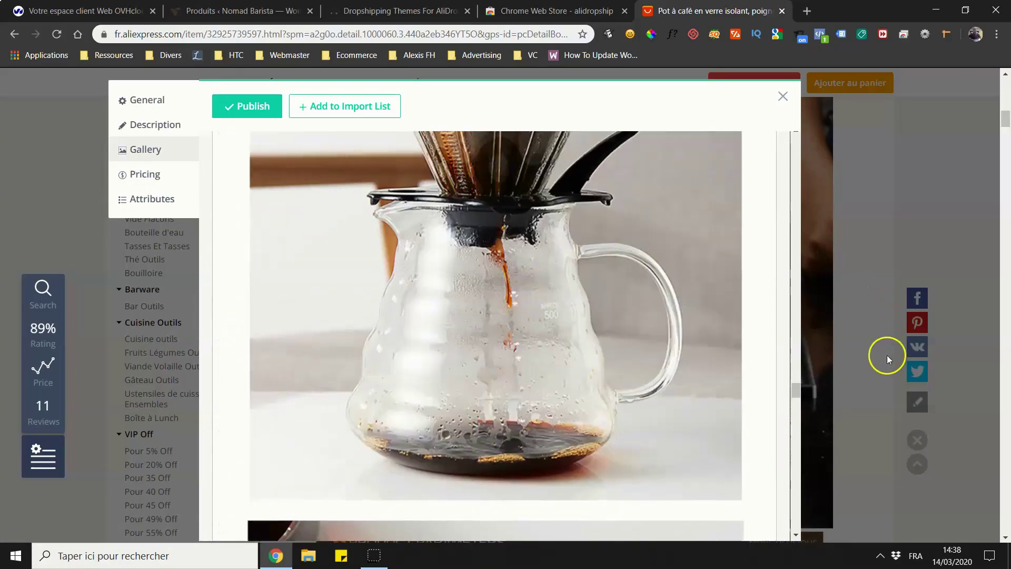
left_click_drag(796, 390, 791, 126)
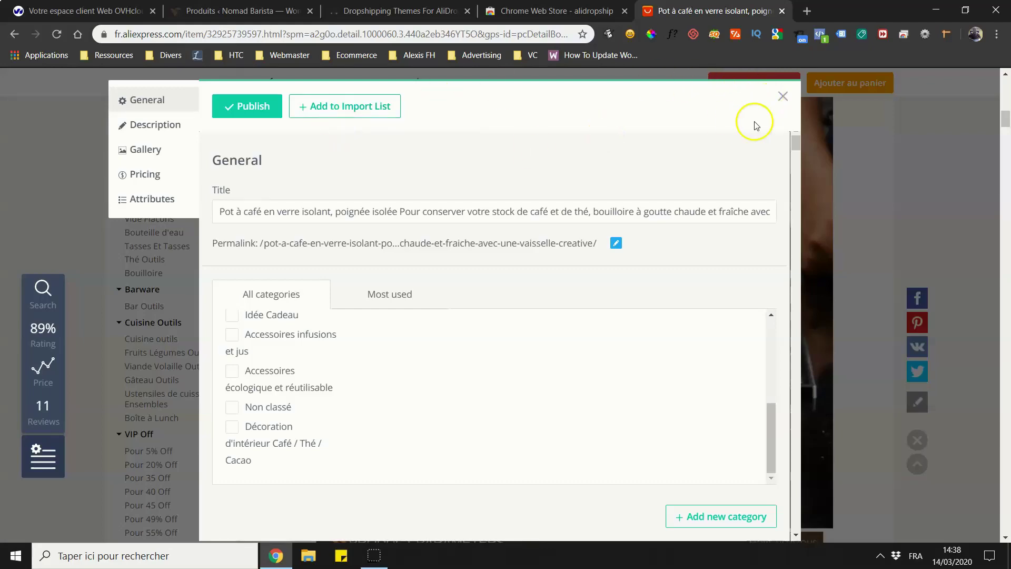
Close the coffee pot's product editor without publishing and search AliExpress for "coffee" from its home page.
left_click(786, 100)
scroll(339, 237, "up", 10)
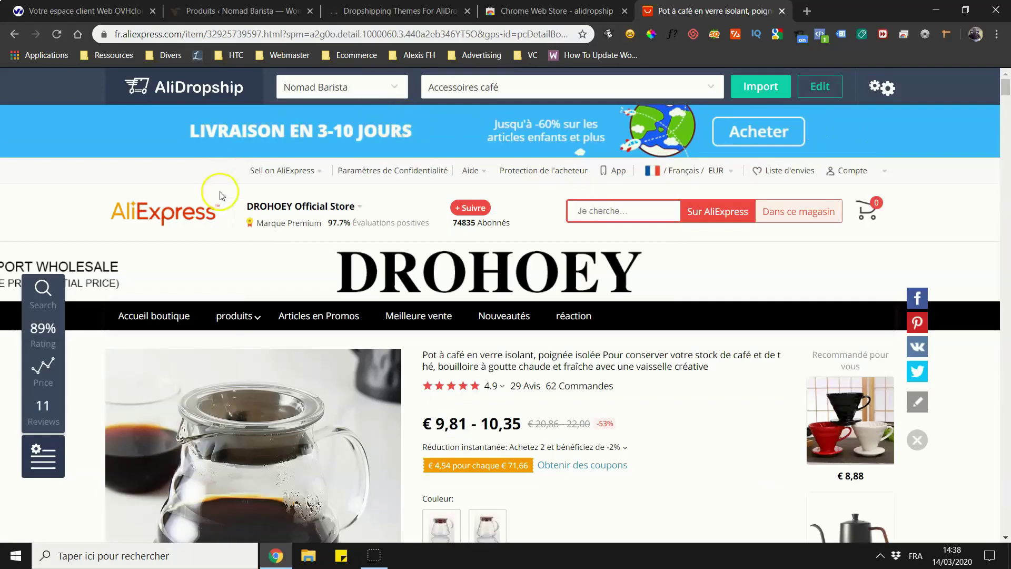
left_click(129, 203)
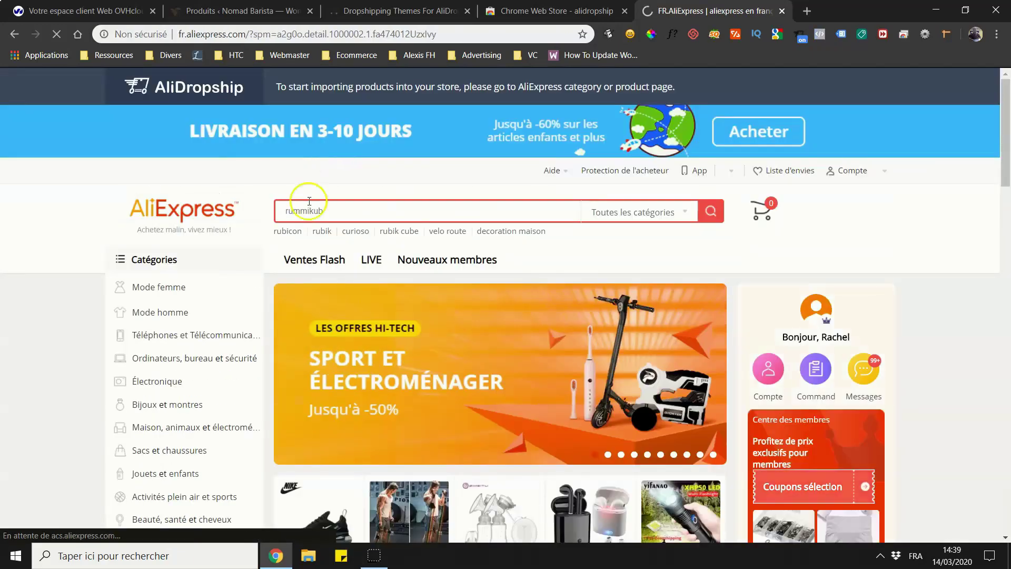
type("coffee")
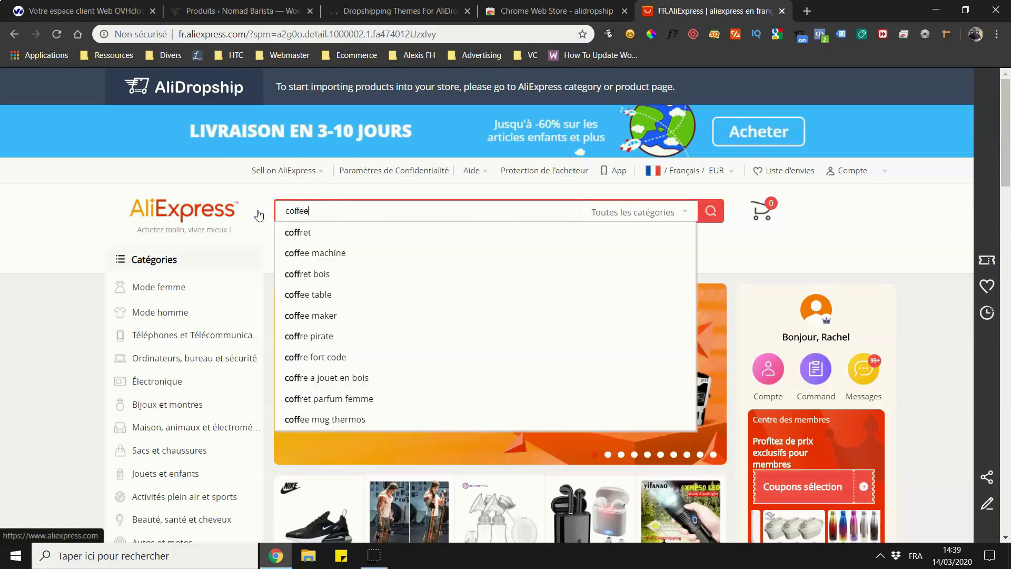
key("Return")
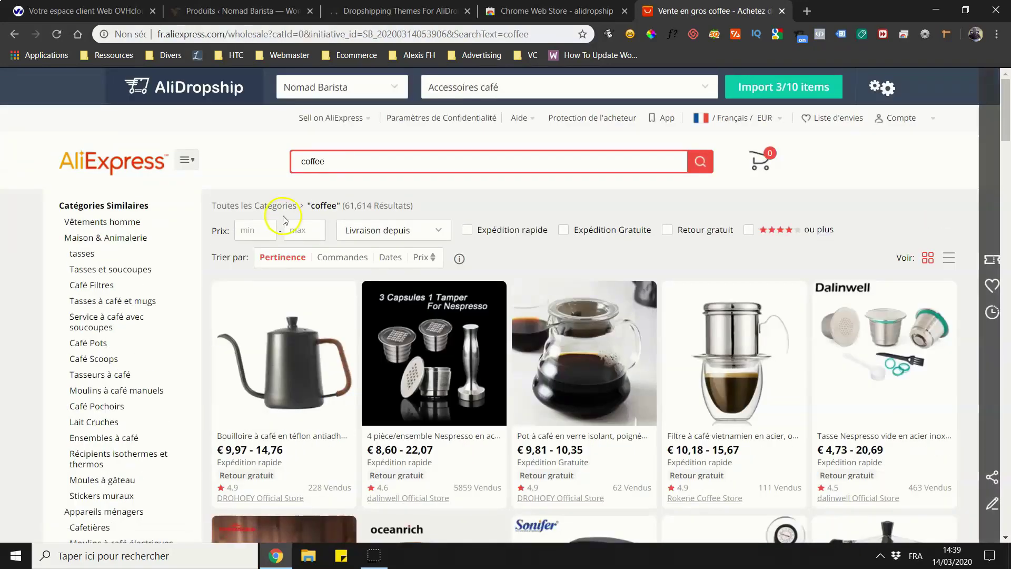
Look through the first rows of coffee results and check the bulk import option for the Nomad Barista store.
scroll(813, 199, "down", 4)
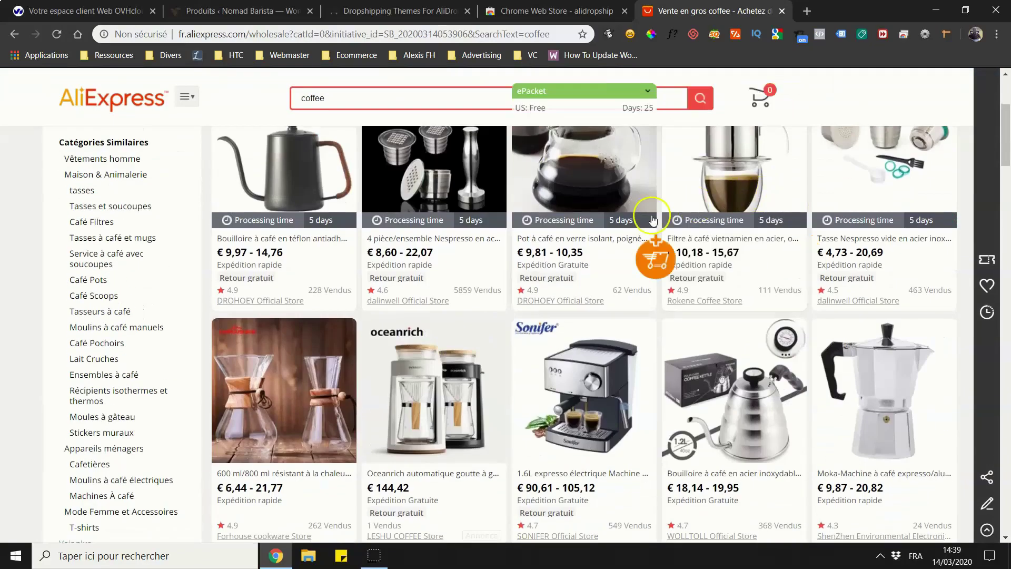
scroll(674, 311, "down", 5)
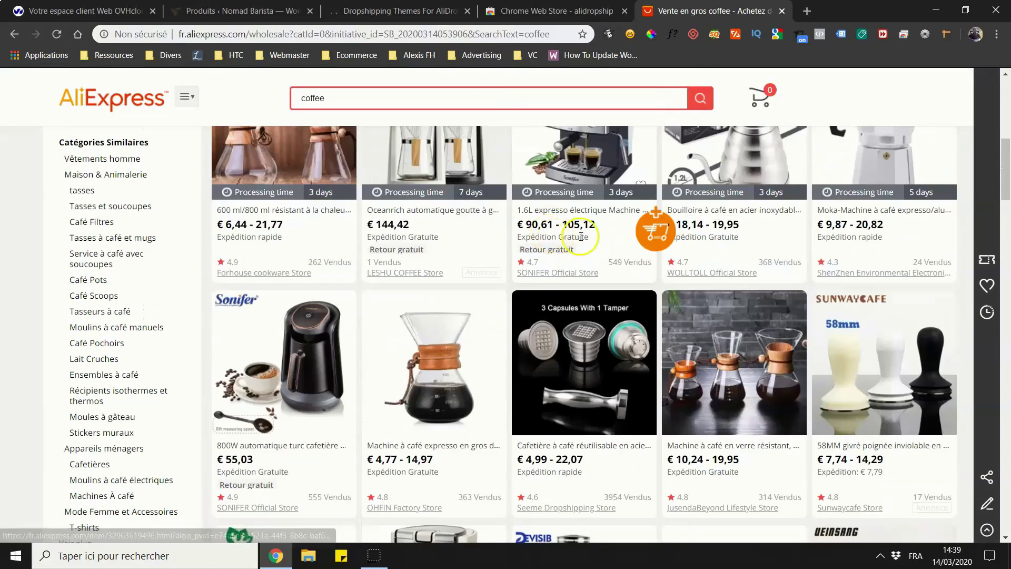
scroll(598, 233, "up", 5)
scroll(589, 235, "up", 4)
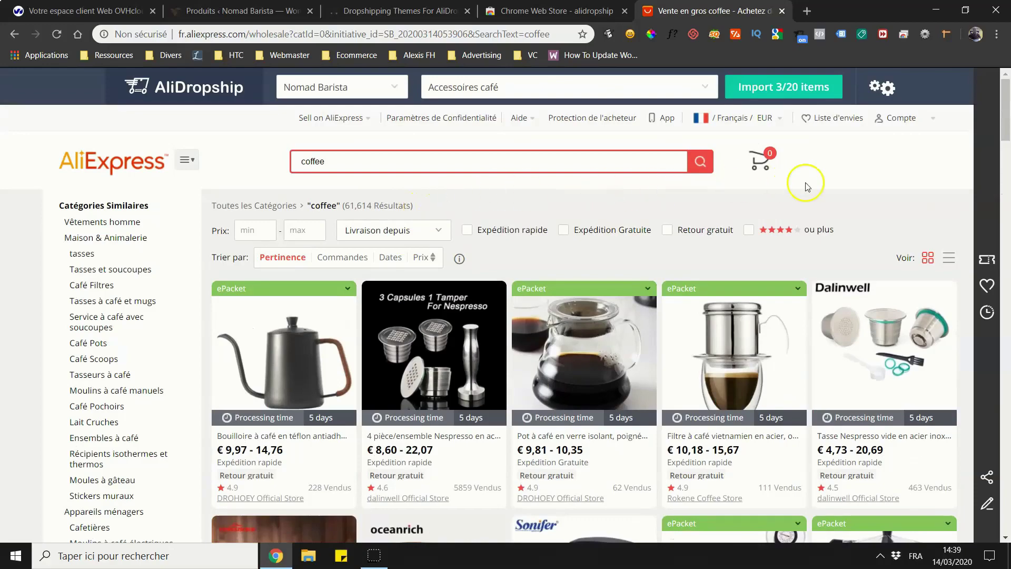
scroll(885, 326, "down", 1)
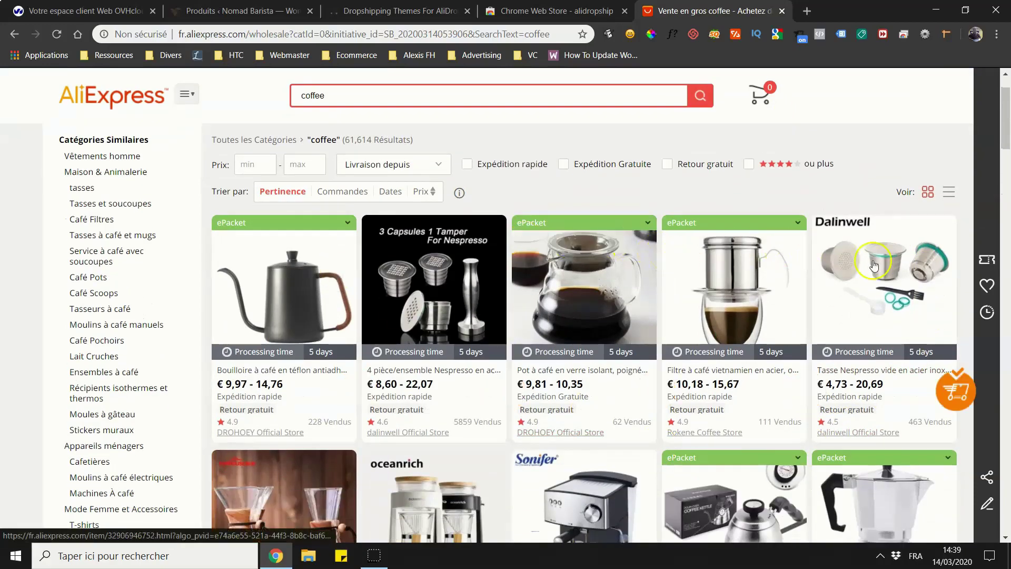
scroll(641, 212, "down", 4)
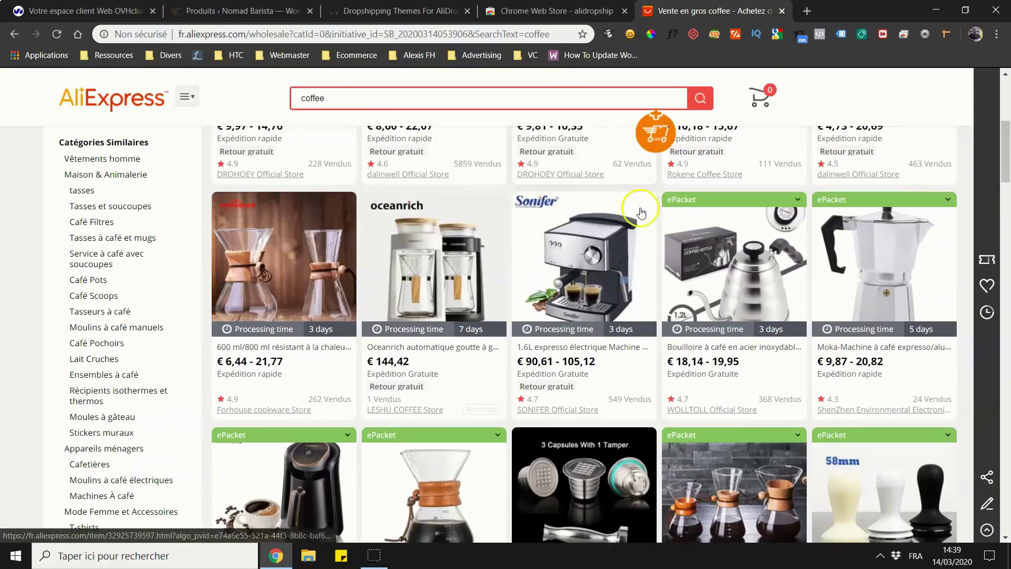
scroll(641, 213, "down", 10)
scroll(791, 260, "up", 8)
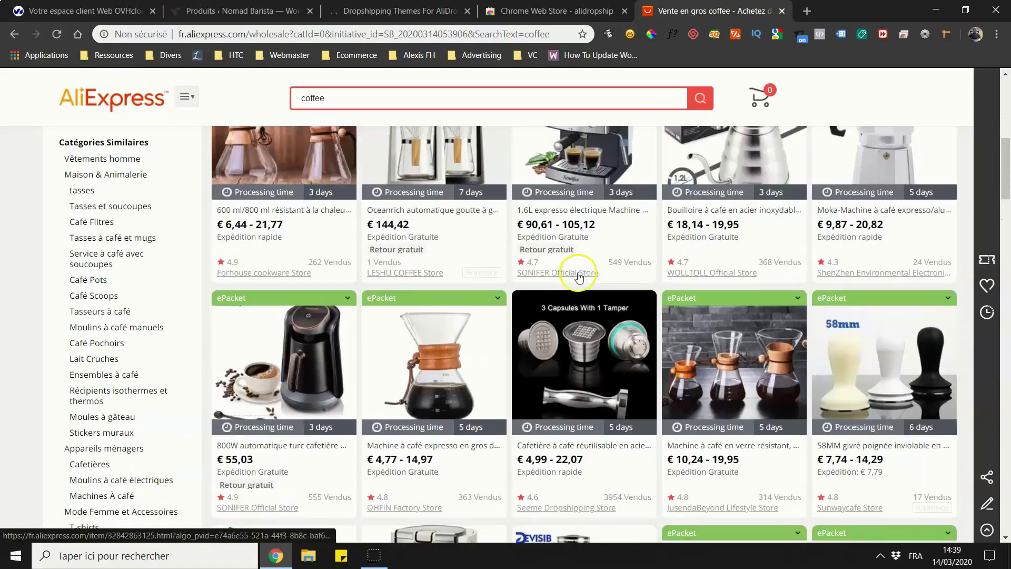
scroll(578, 275, "up", 10)
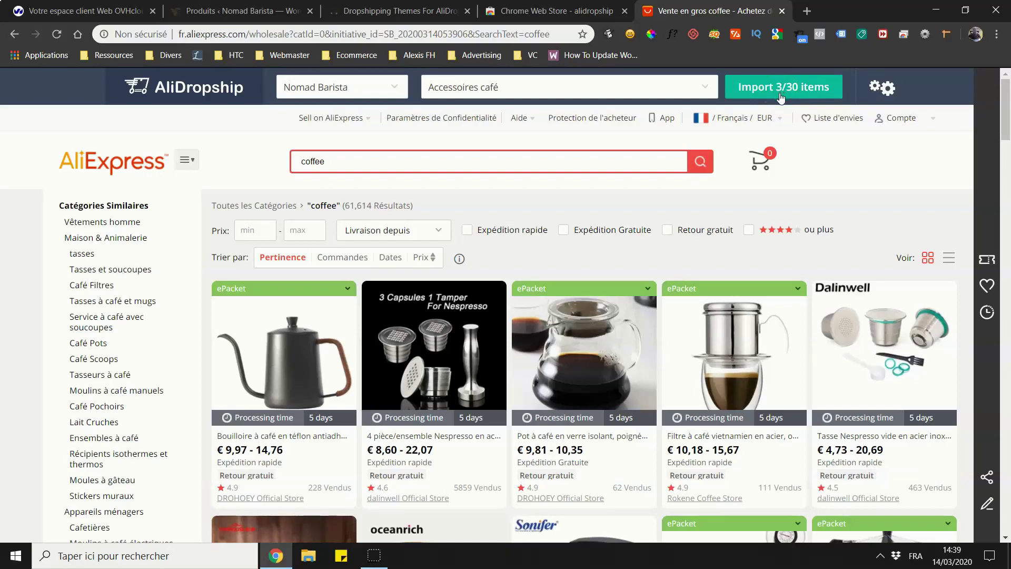
left_click(652, 140)
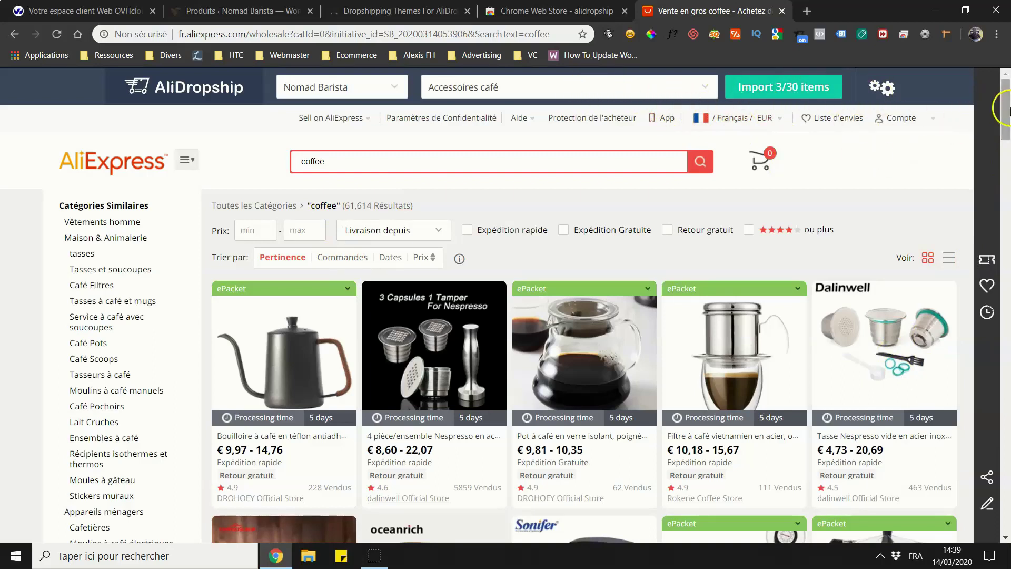
left_click_drag(1007, 109, 1007, 109)
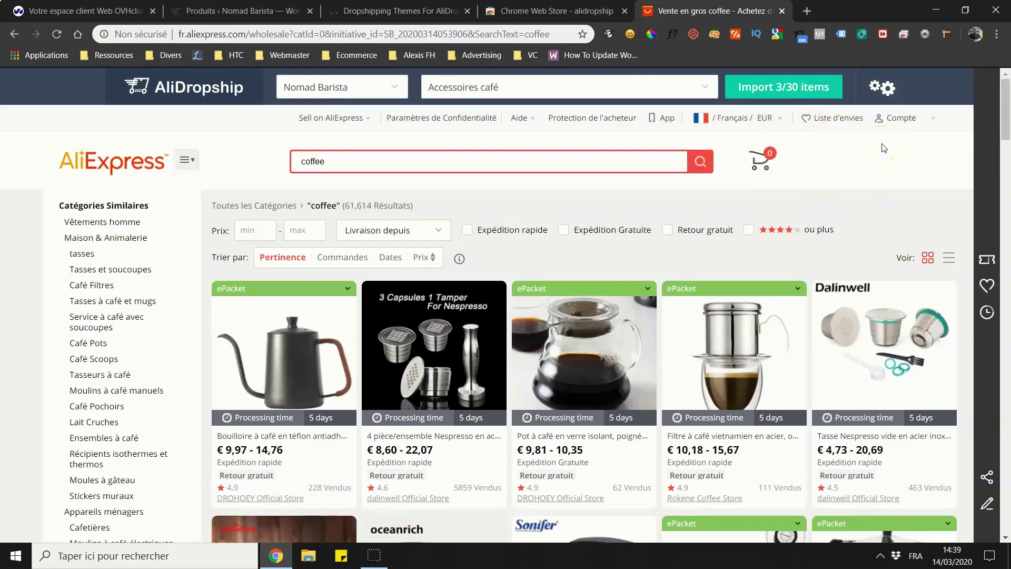
Browse the coffee results further down the page and check the item count offered for bulk import.
left_click_drag(1007, 102, 1008, 437)
scroll(441, 269, "up", 5)
scroll(441, 269, "up", 3)
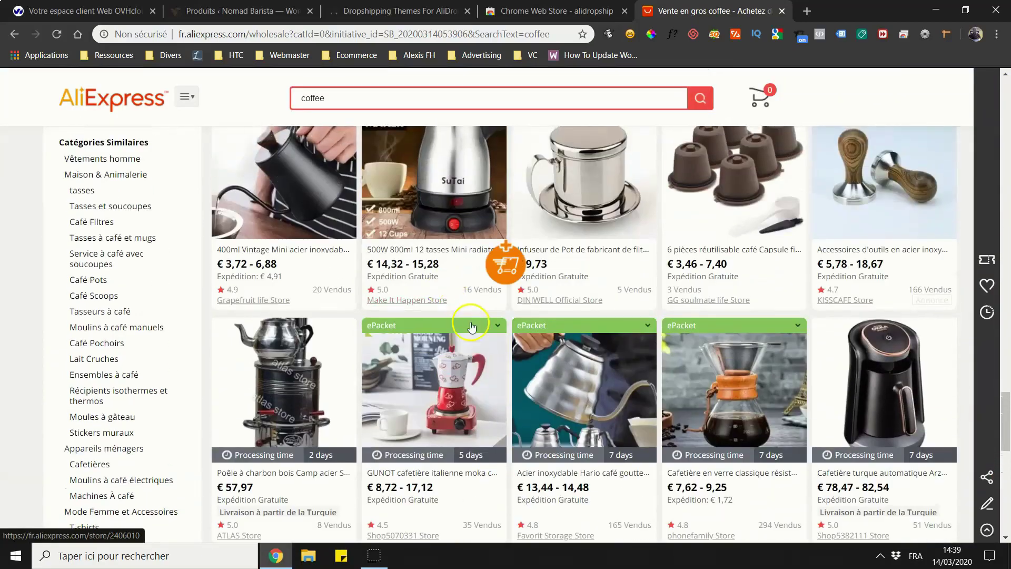
scroll(493, 259, "down", 1)
scroll(1000, 361, "up", 8)
left_click_drag(1005, 412, 976, 105)
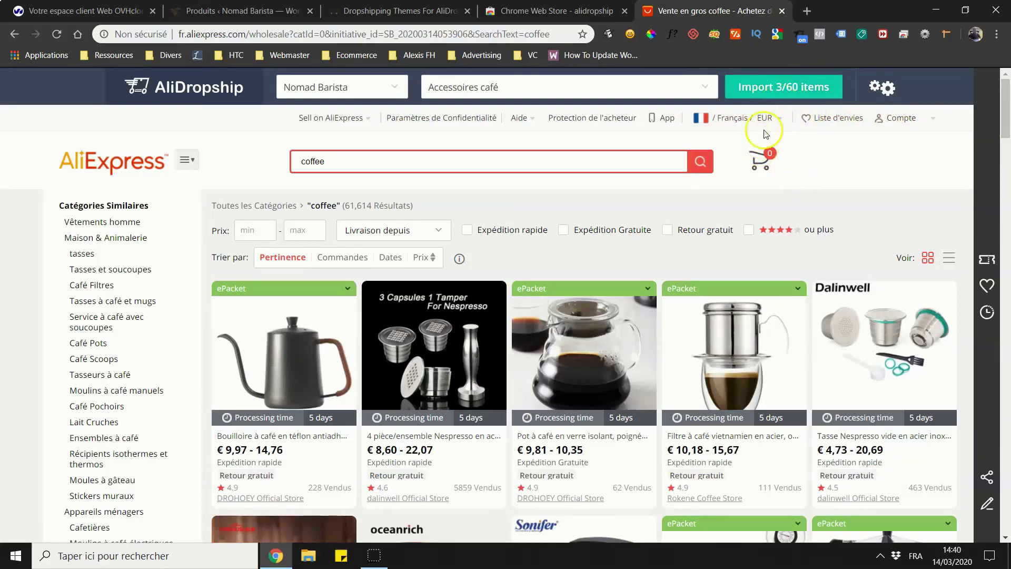
Open the AliDropship import settings on the coffee results page and remove United States from the shipping countries.
scroll(501, 197, "down", 5)
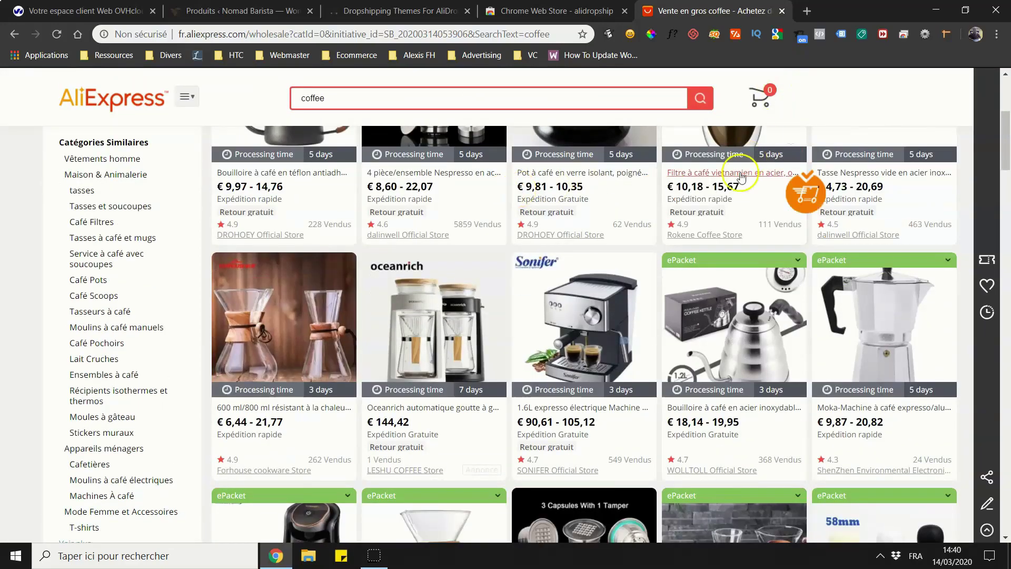
scroll(738, 174, "up", 5)
mouse_move(894, 146)
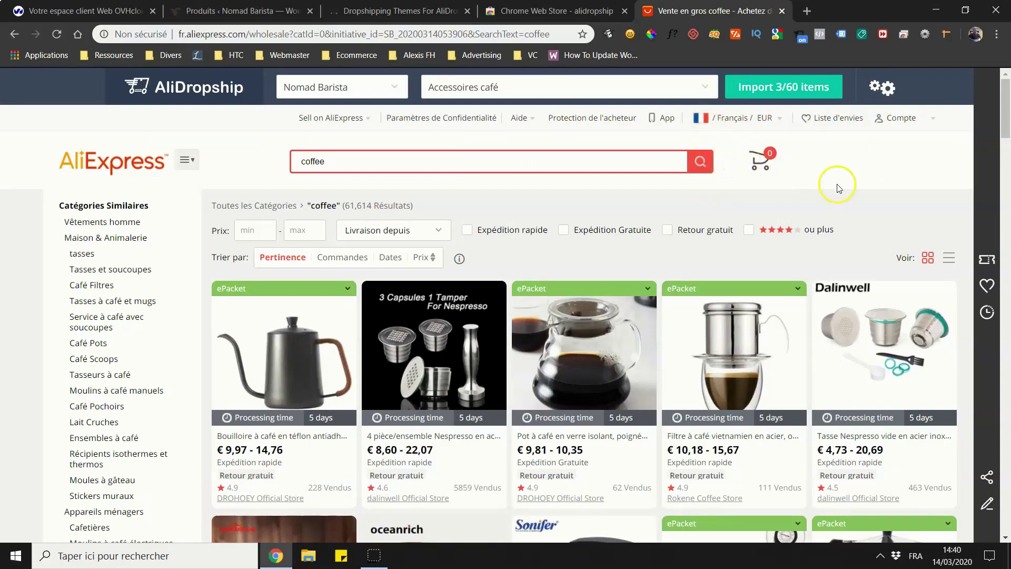
left_click(877, 91)
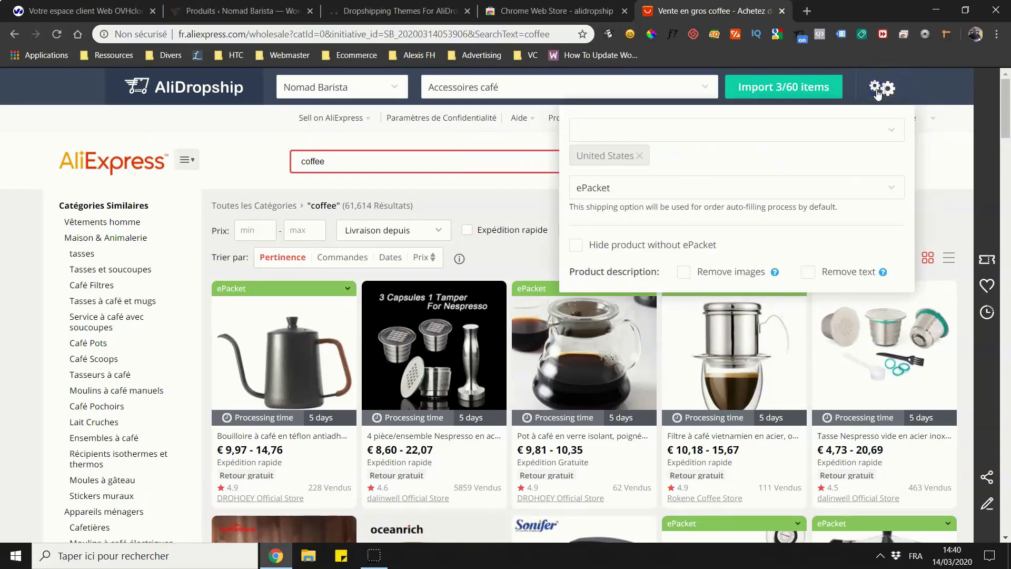
left_click(639, 158)
Try adding Spain and United States as shipping countries, and remove both again.
left_click(617, 128)
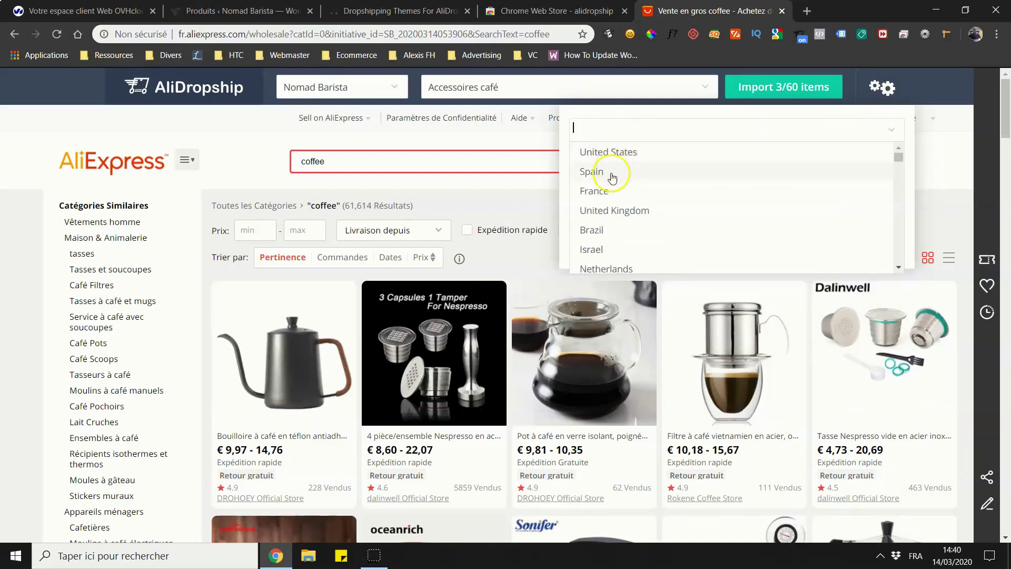
left_click(611, 174)
left_click(605, 132)
left_click(582, 152)
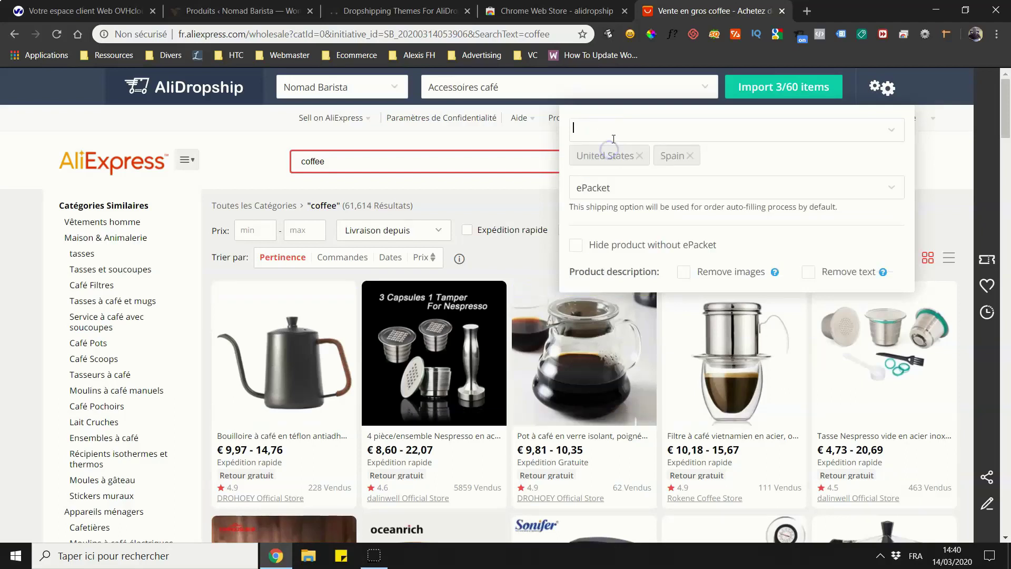
left_click(643, 162)
left_click(606, 159)
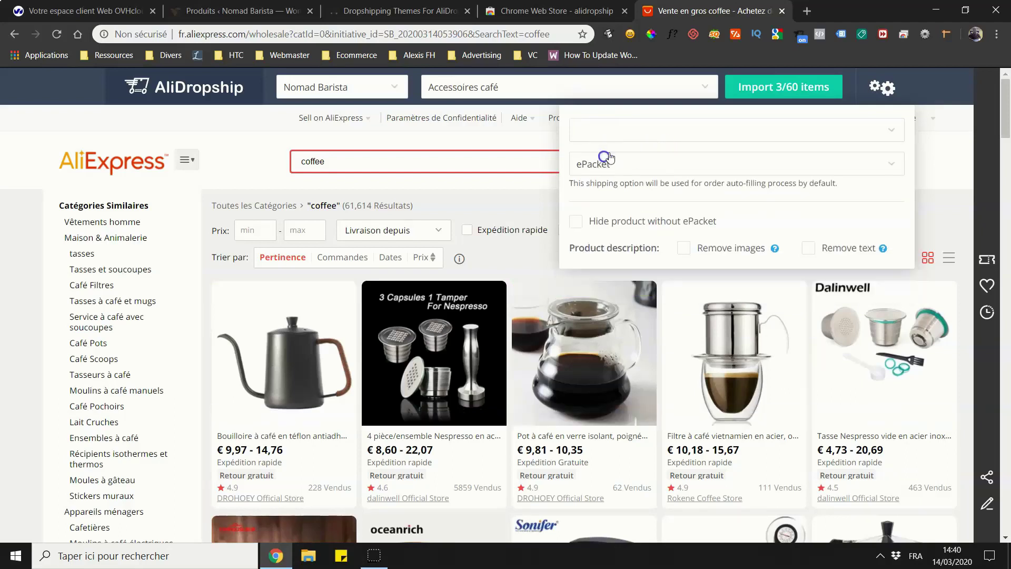
Add France as the shipping country and set the default shipping option to AliExpress Standard Shipping.
left_click(611, 128)
type("fr")
left_click(594, 151)
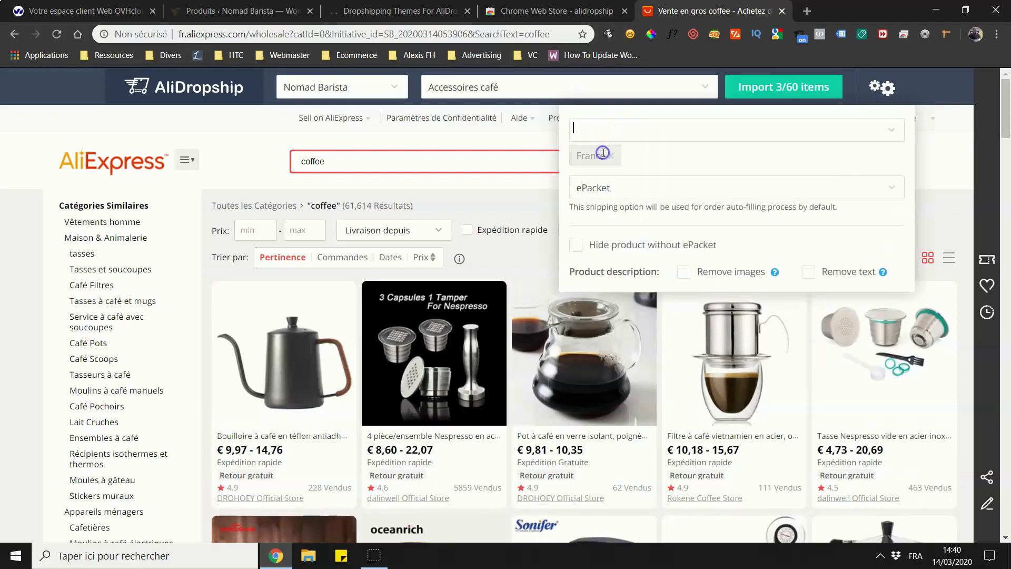
left_click(620, 188)
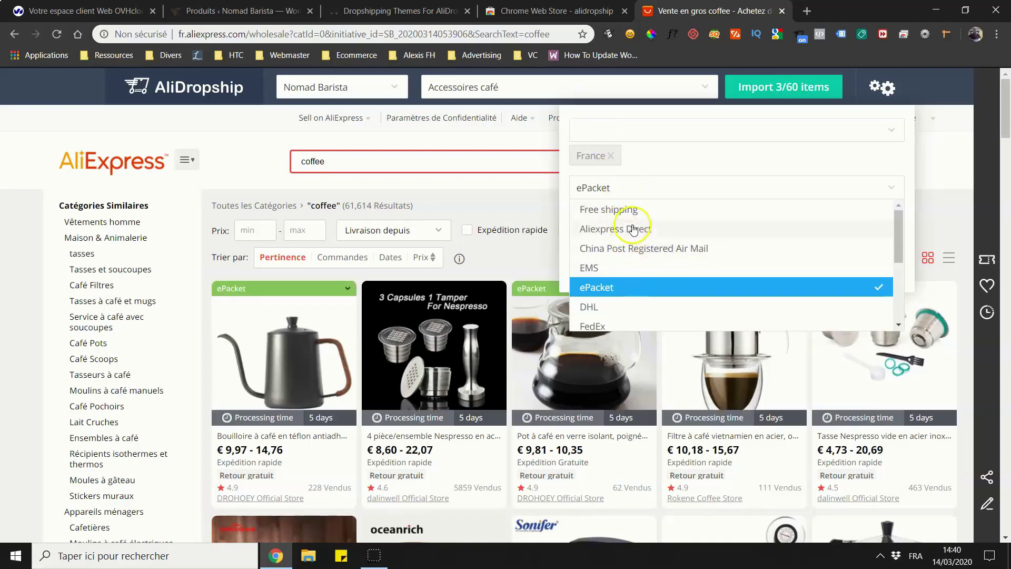
scroll(636, 226, "down", 5)
left_click(666, 293)
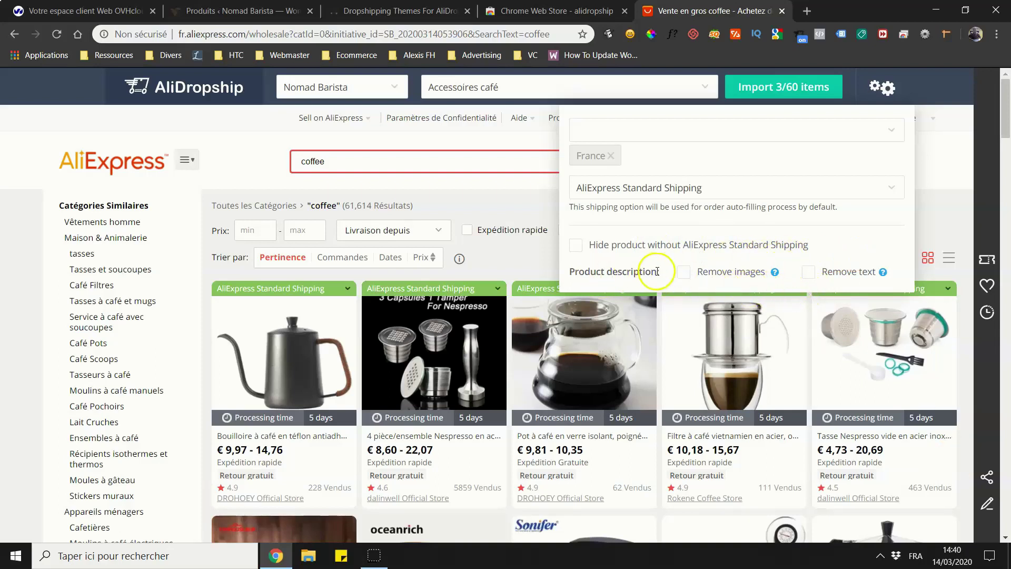
left_click_drag(657, 272, 594, 280)
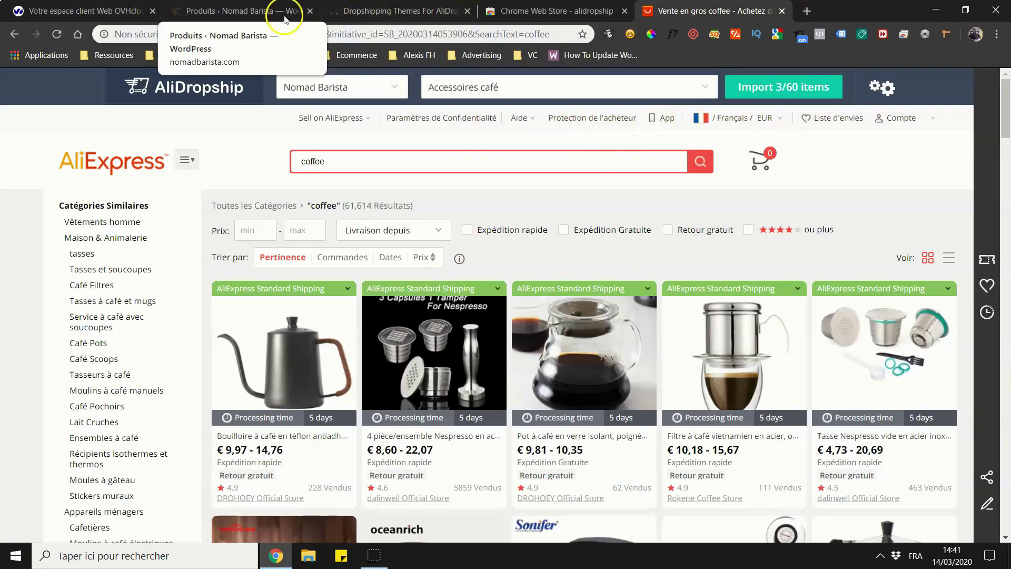
Switch to the Nomad Barista product list in WordPress and open the imported Teflon coffee kettle for editing.
left_click(258, 10)
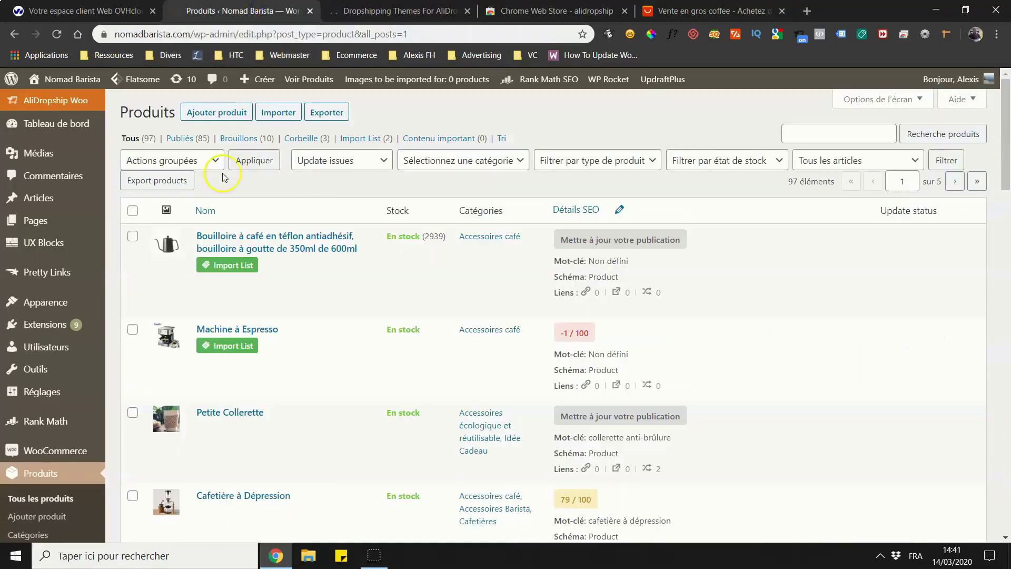
left_click(226, 239)
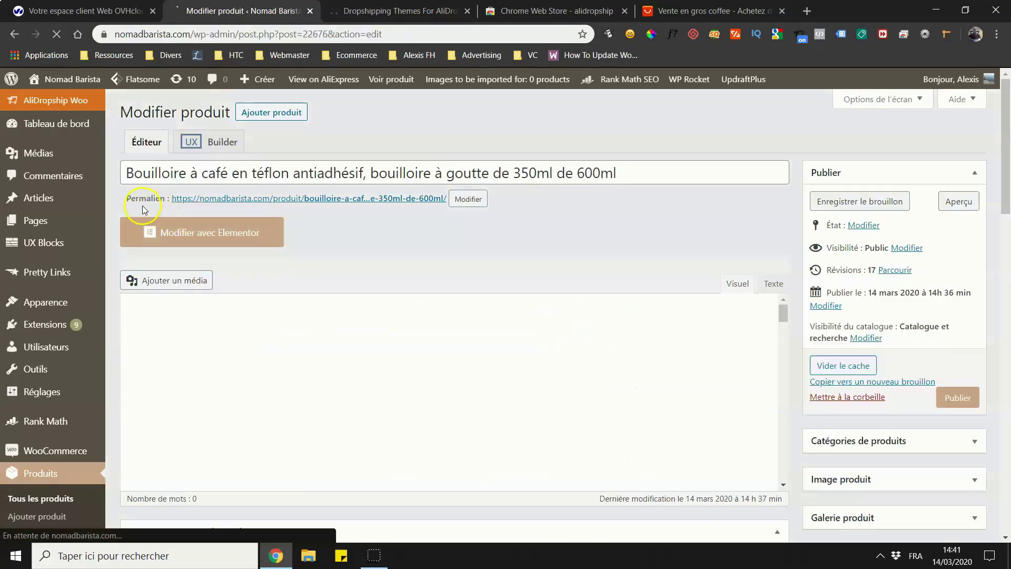
scroll(115, 183, "down", 5)
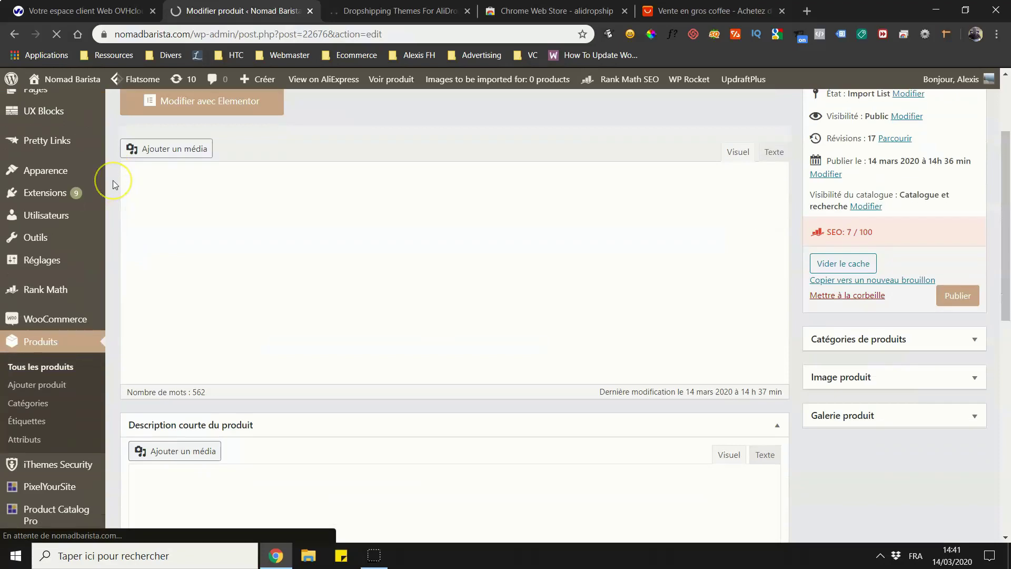
scroll(113, 180, "down", 6)
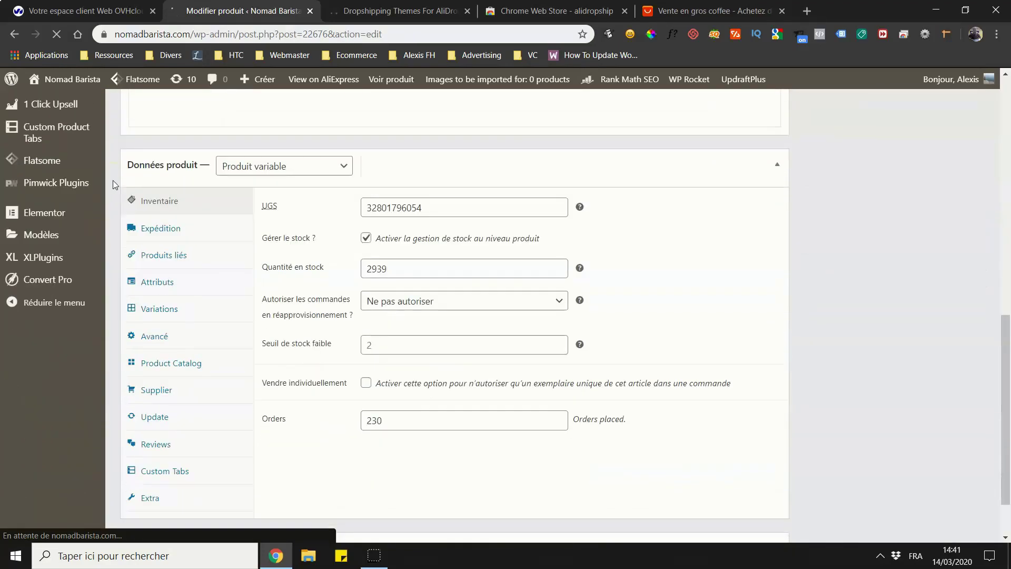
scroll(113, 180, "down", 6)
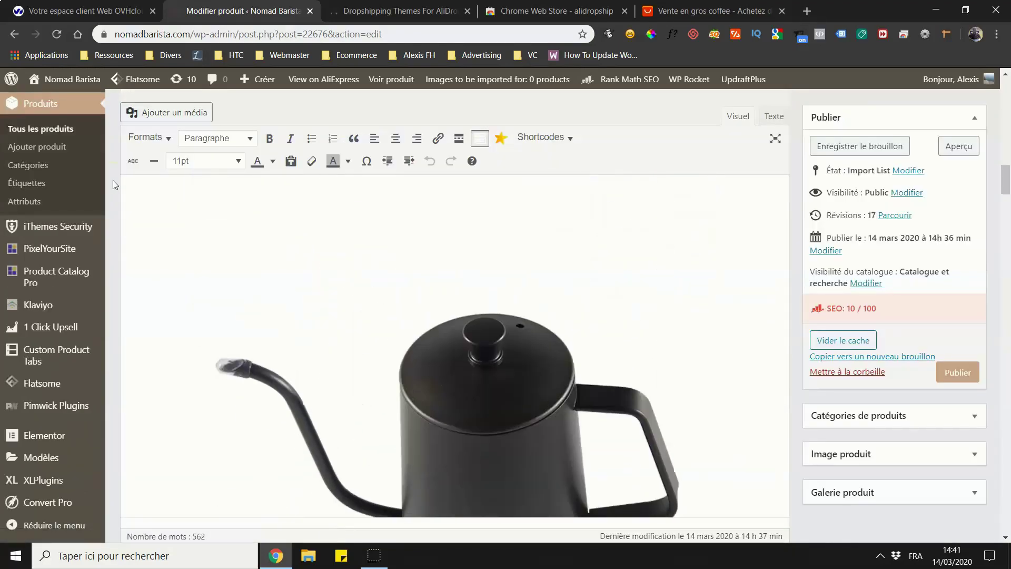
Examine the kettle's imported description, short description and inventory data in the product editor.
scroll(113, 181, "down", 5)
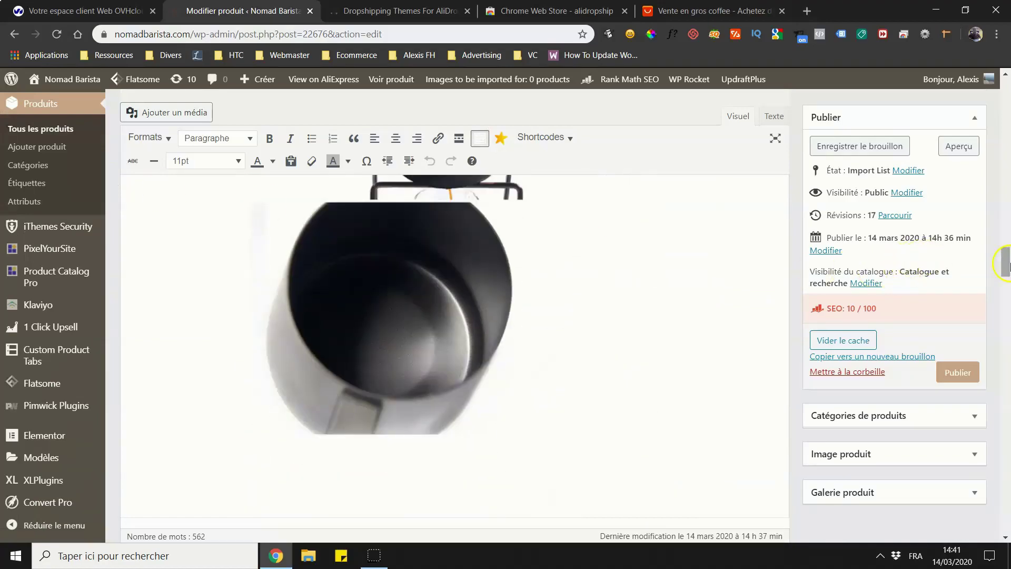
left_click_drag(1006, 261, 1007, 335)
scroll(670, 460, "down", 10)
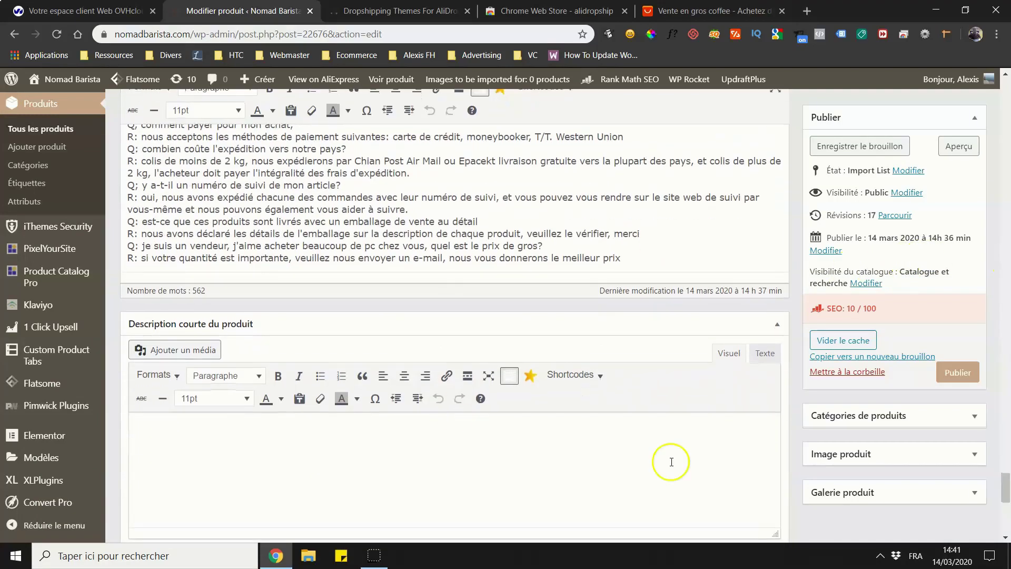
scroll(100, 288, "down", 4)
scroll(516, 282, "up", 4)
scroll(672, 323, "down", 3)
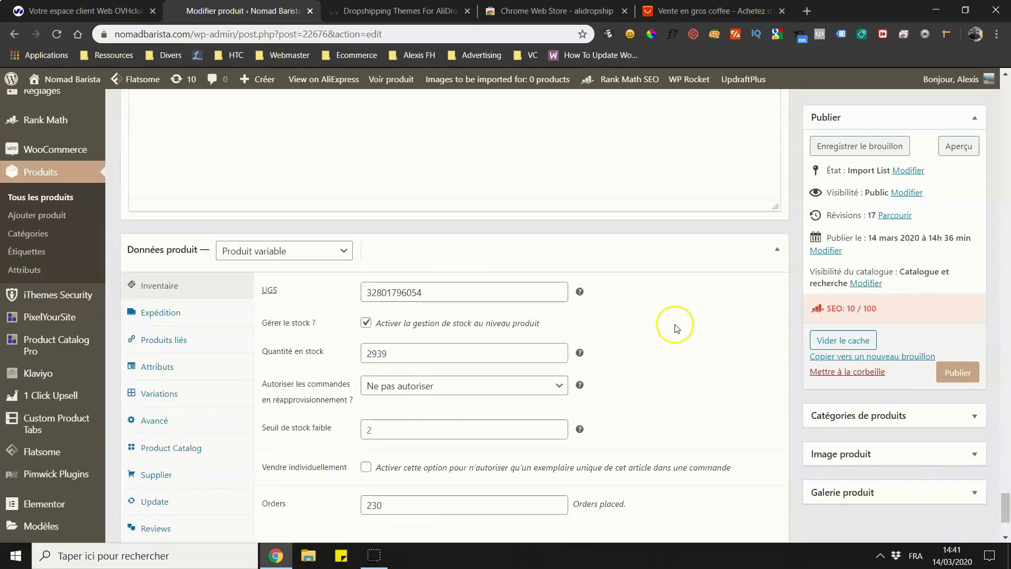
scroll(339, 289, "down", 1)
scroll(305, 289, "up", 1)
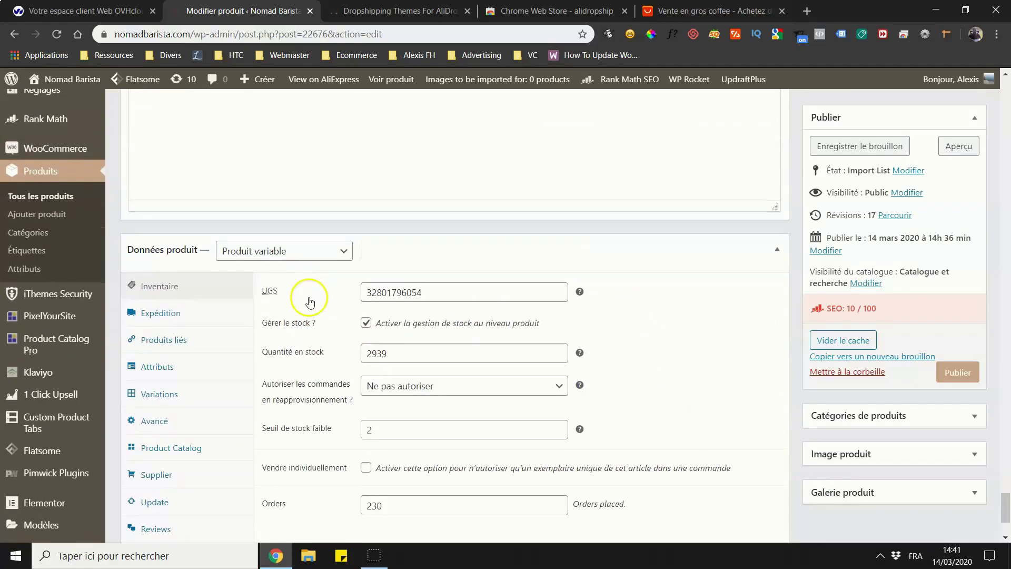
scroll(300, 312, "up", 1)
scroll(295, 314, "up", 2)
scroll(292, 314, "down", 1)
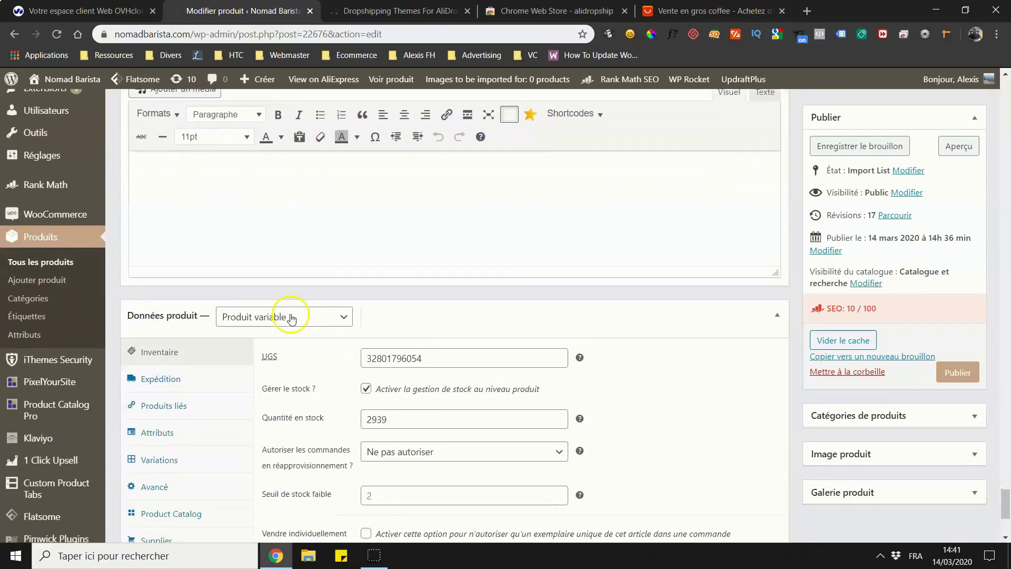
scroll(189, 318, "up", 1)
scroll(137, 309, "down", 3)
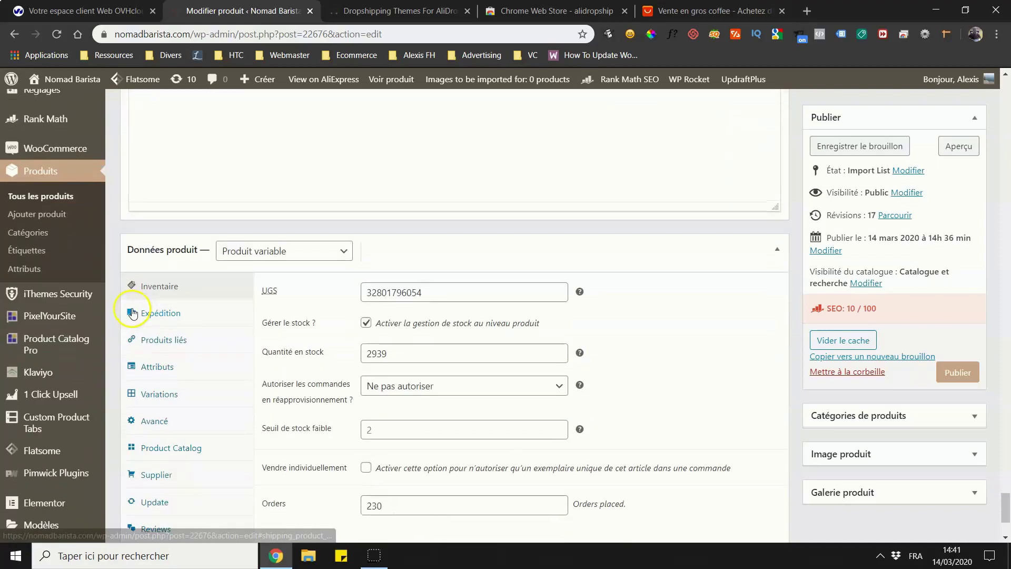
Collapse the short description section and move the product data section above it, keeping the product data expanded.
scroll(489, 274, "up", 6)
scroll(489, 275, "up", 3)
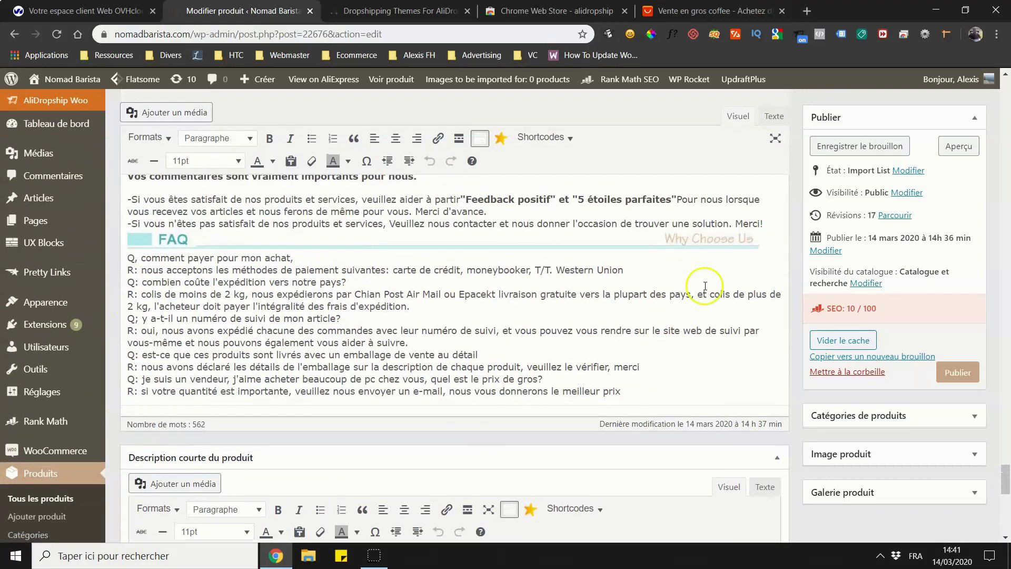
left_click(776, 451)
scroll(775, 444, "down", 1)
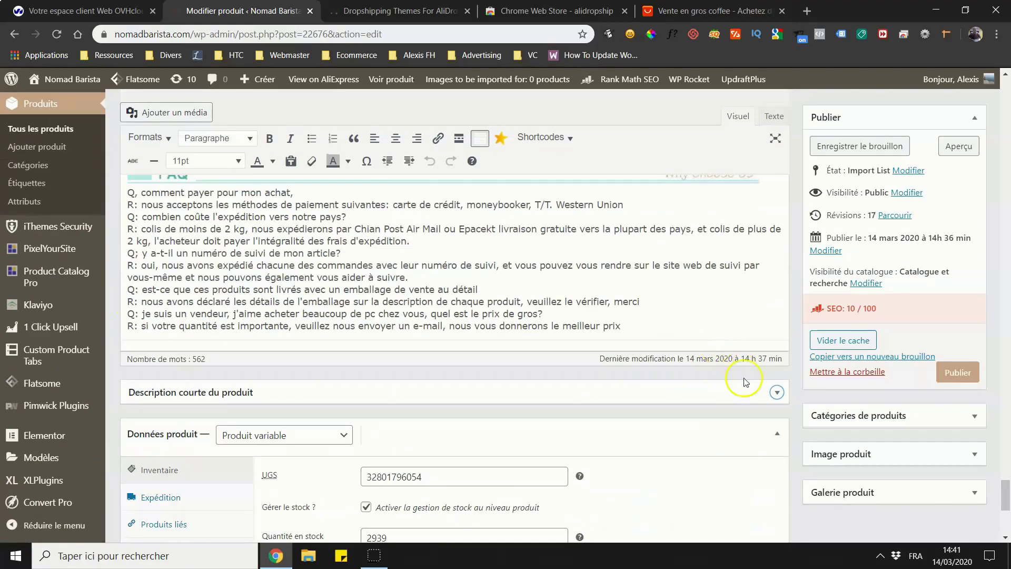
left_click(773, 437)
left_click_drag(738, 437, 732, 390)
left_click(778, 396)
scroll(700, 388, "down", 4)
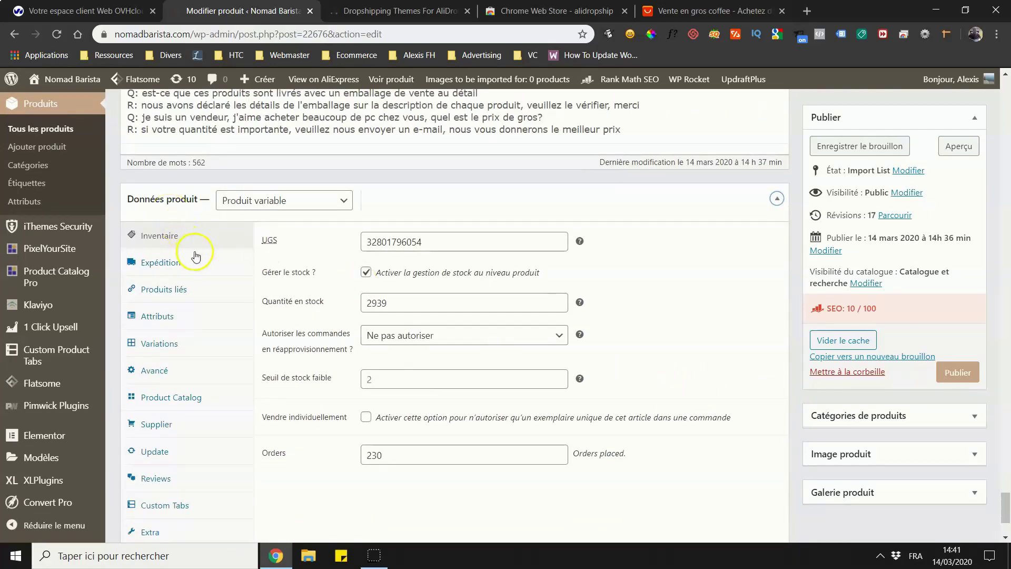
Open the kettle's review import settings and check the choices for Min Rating and Count Review.
scroll(198, 252, "down", 1)
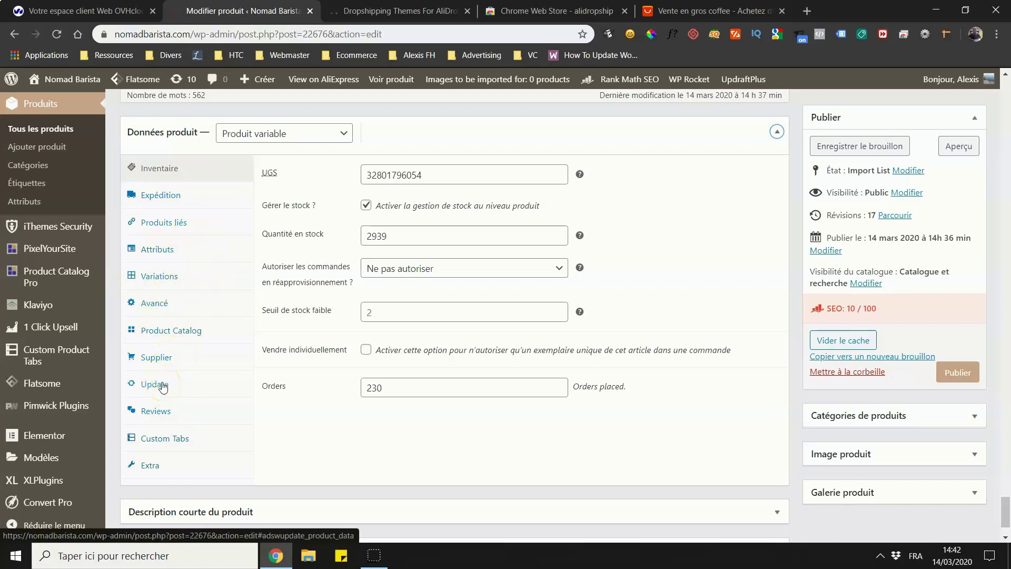
left_click(159, 415)
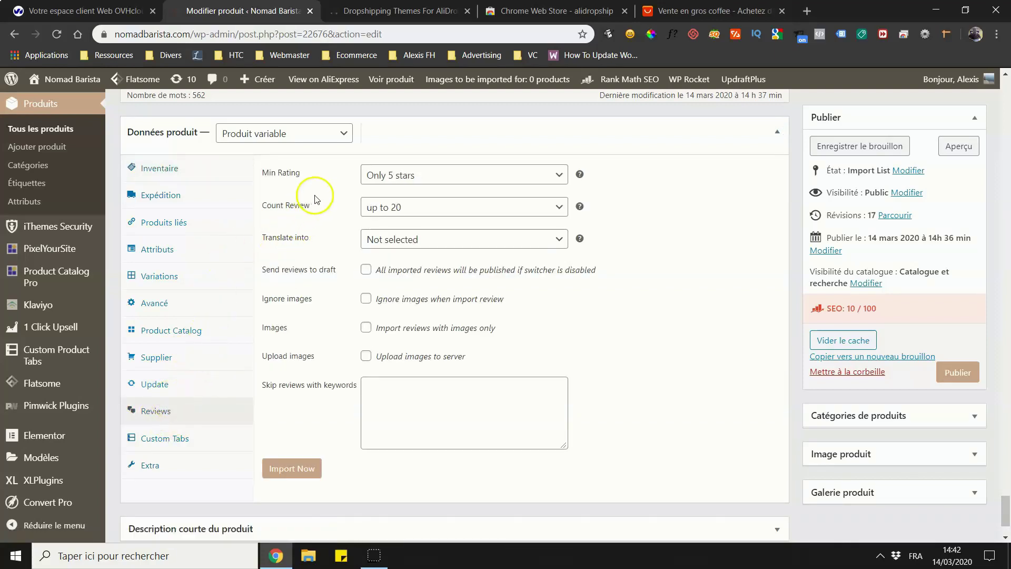
left_click(303, 400)
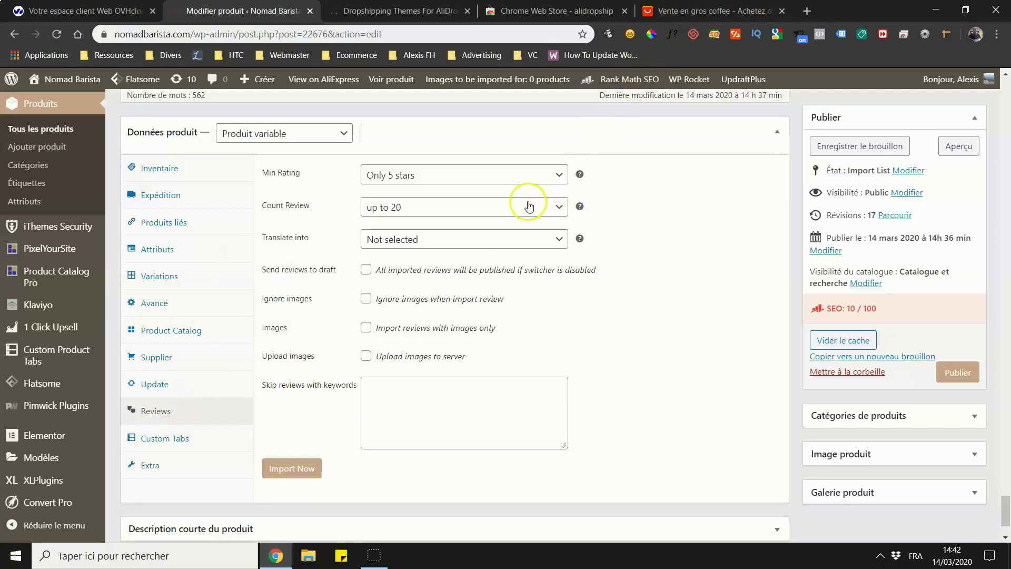
left_click(466, 178)
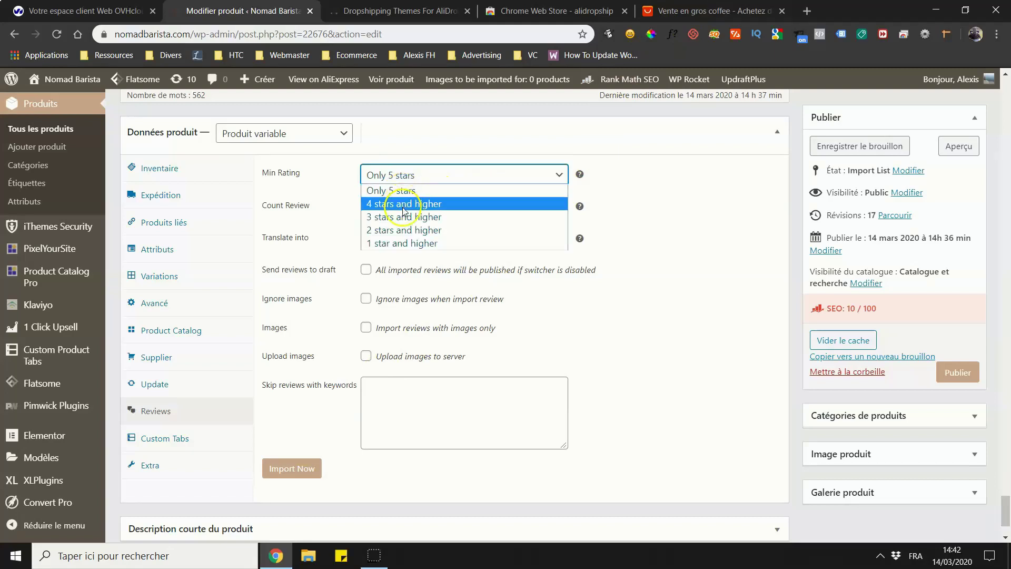
left_click(281, 194)
left_click(376, 212)
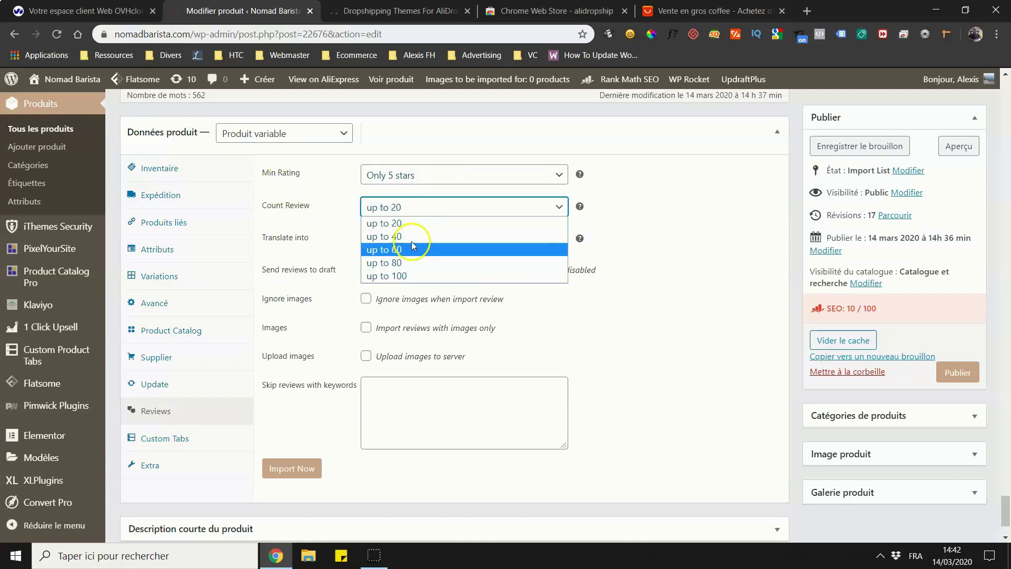
Check the languages offered for translating imported reviews and look at the review count choices again.
left_click(287, 238)
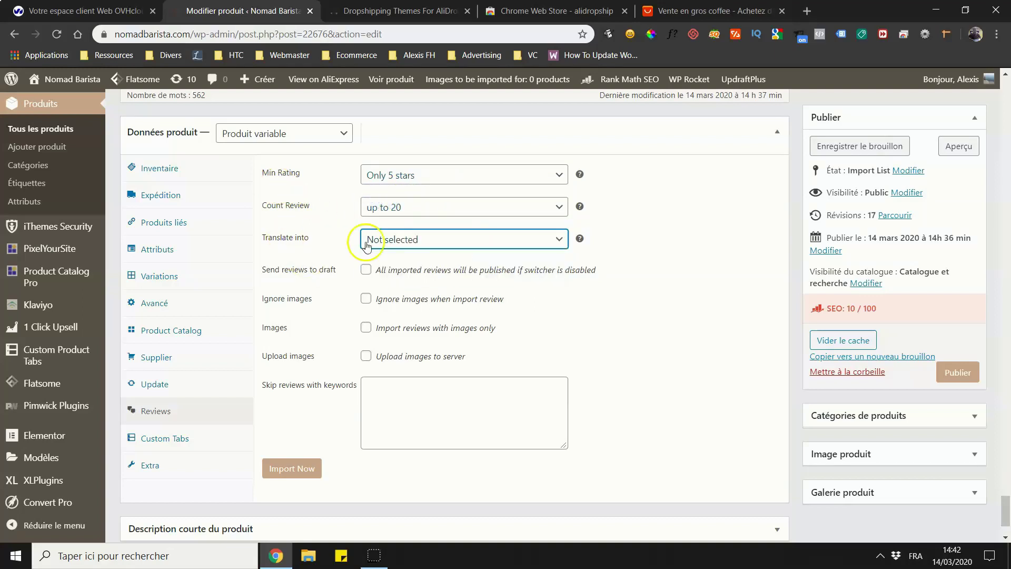
left_click(375, 239)
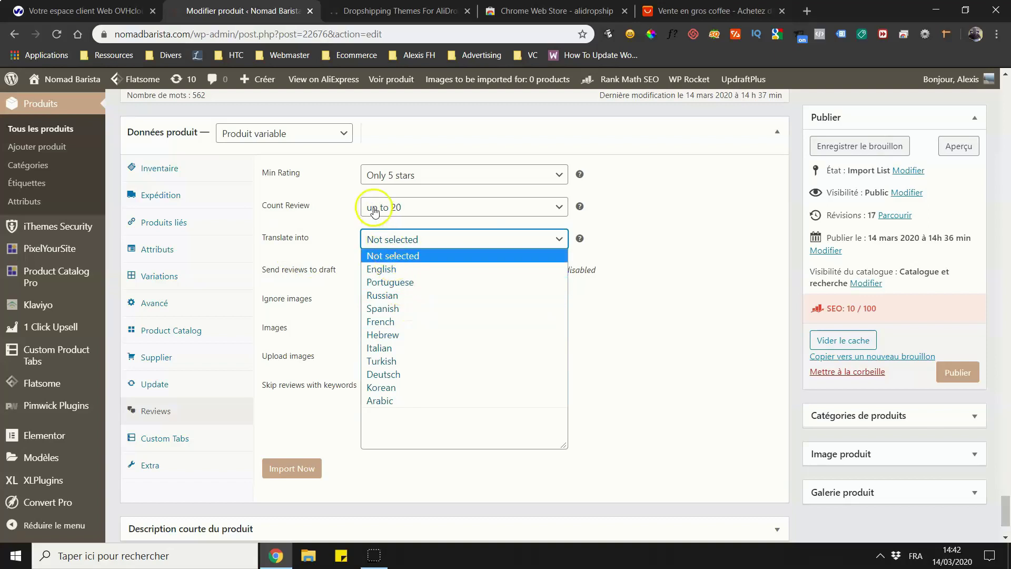
left_click(401, 212)
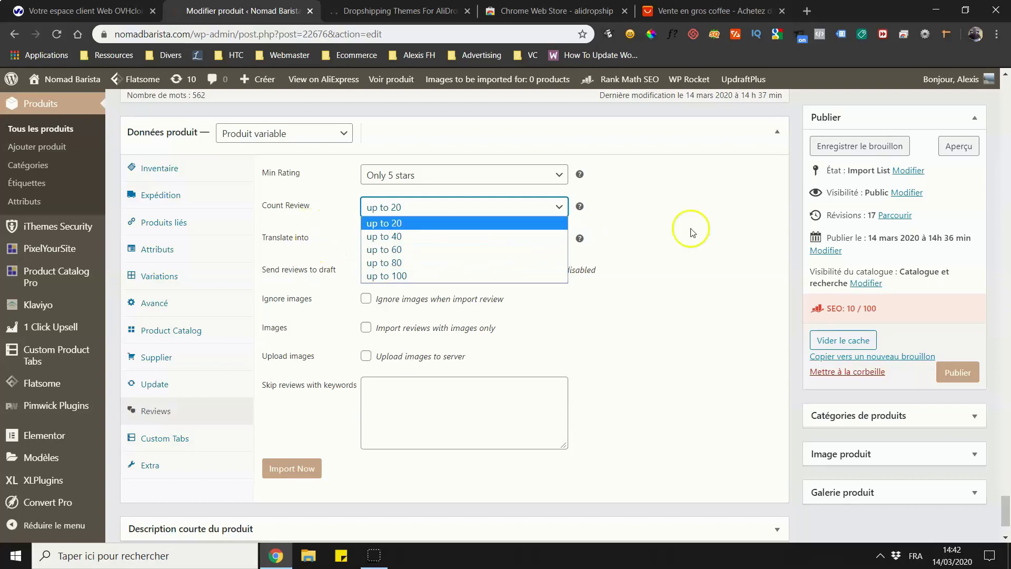
left_click(716, 236)
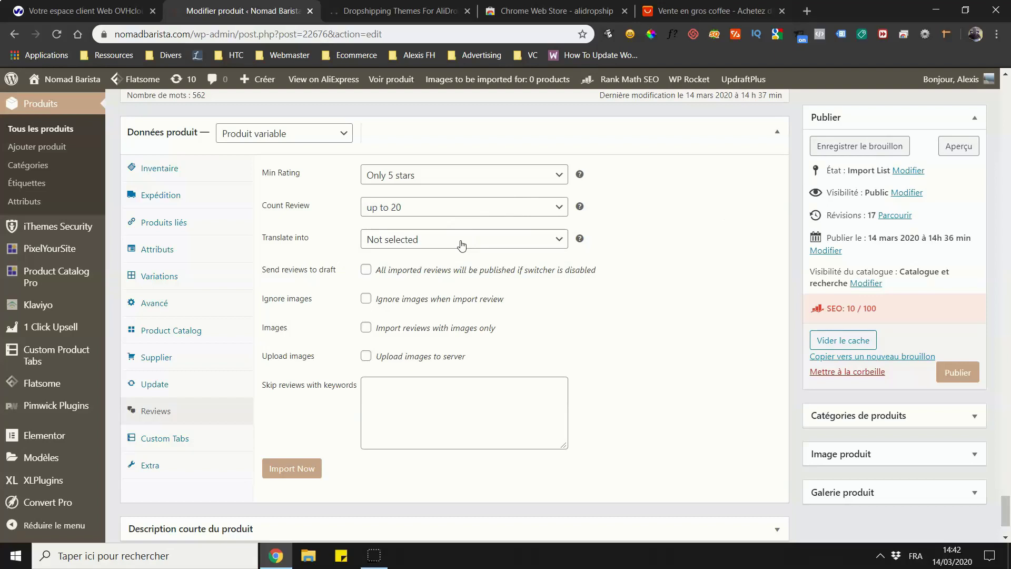
left_click(462, 245)
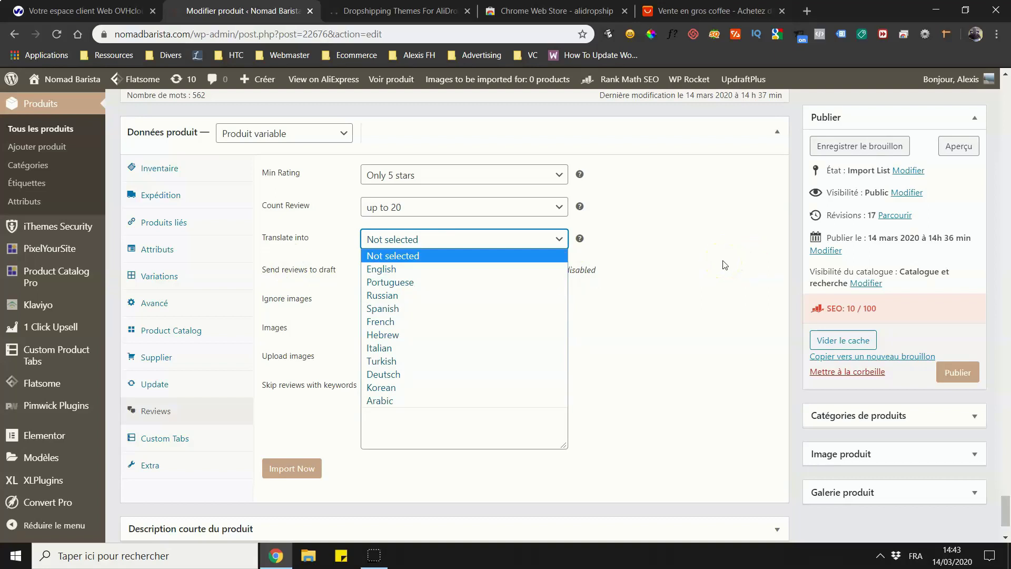
left_click(725, 265)
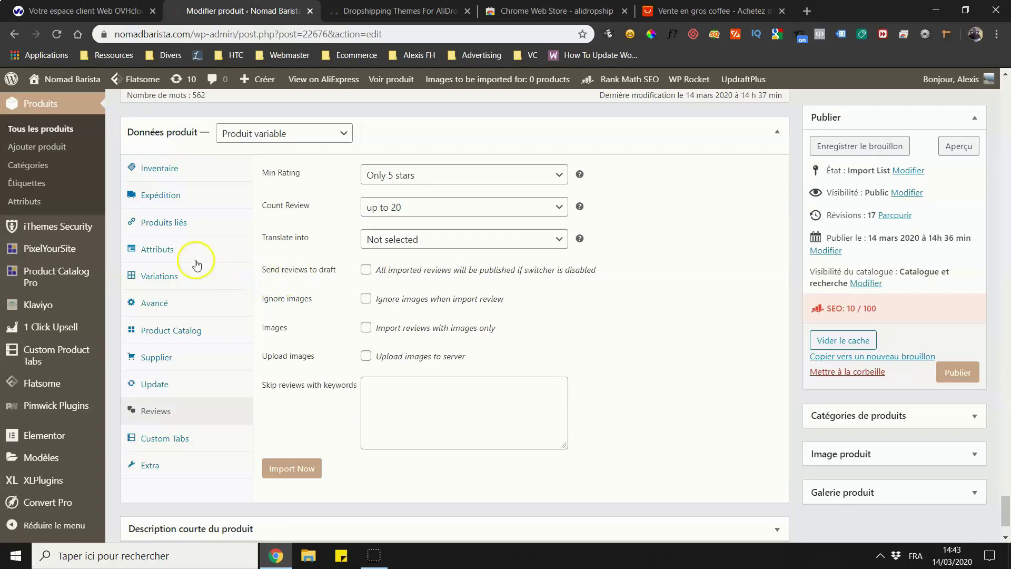
Look up the Commentaires entry in the admin menu and return to the kettle's review import settings.
scroll(64, 204, "up", 5)
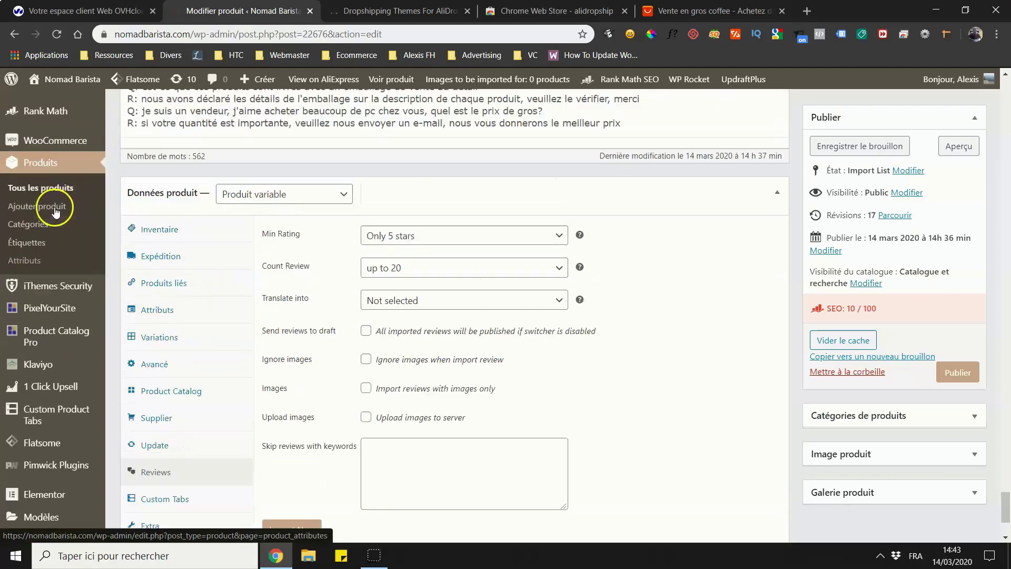
scroll(56, 204, "up", 3)
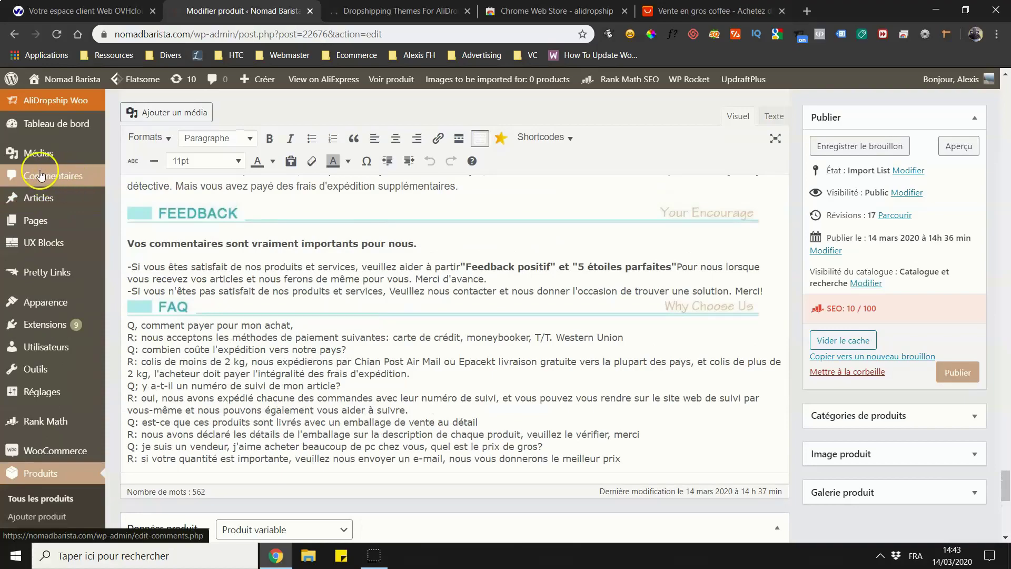
scroll(84, 207, "down", 7)
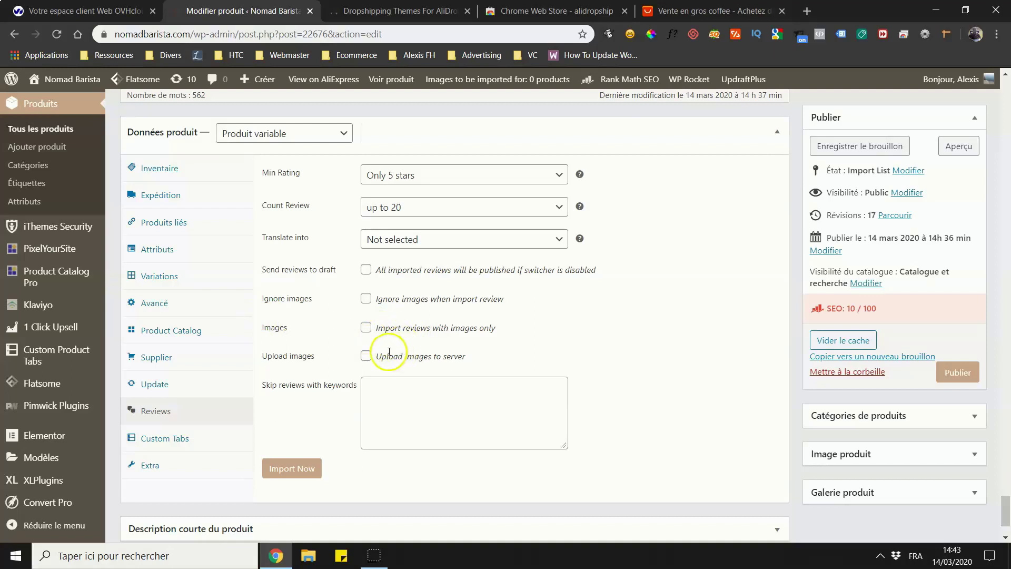
Examine the keyword filter for skipping reviews, the Min Rating choices and the import option in the review settings.
left_click(368, 392)
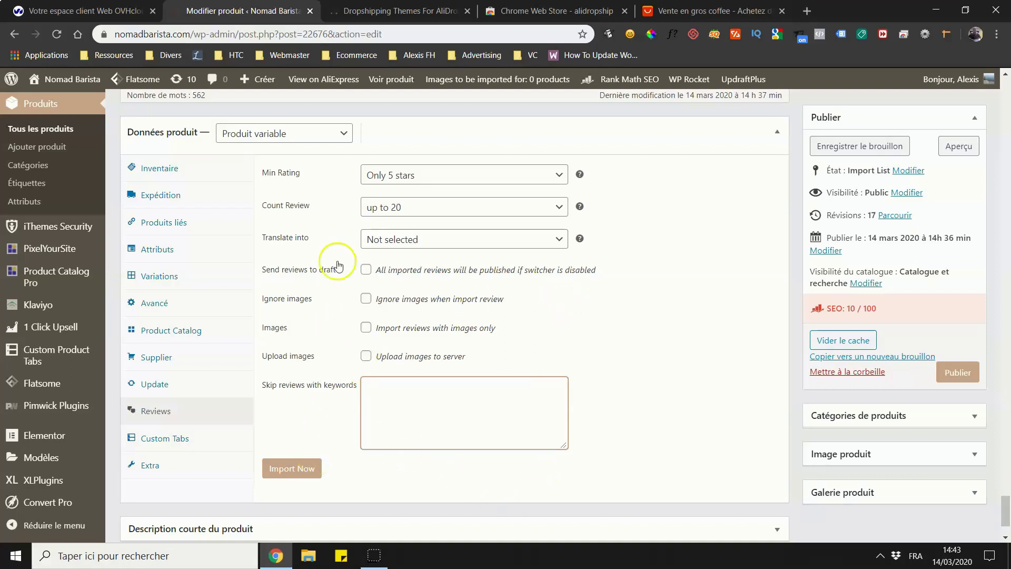
left_click(388, 390)
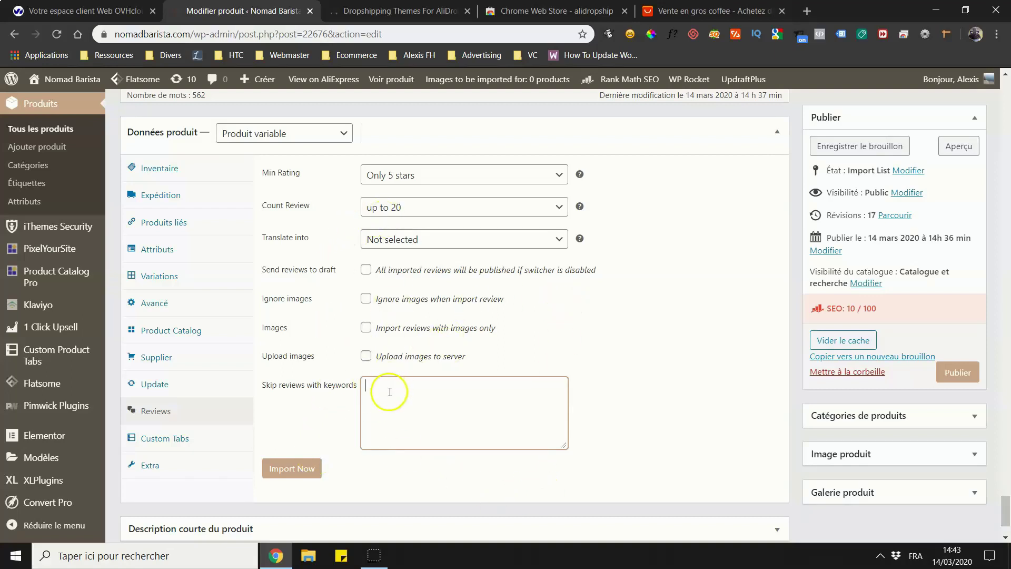
left_click(400, 176)
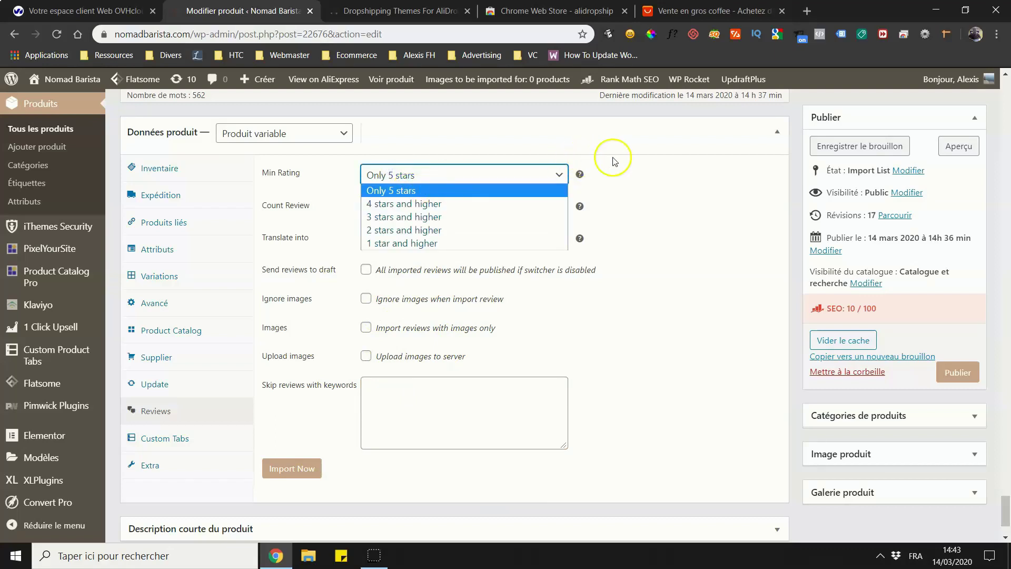
left_click(665, 167)
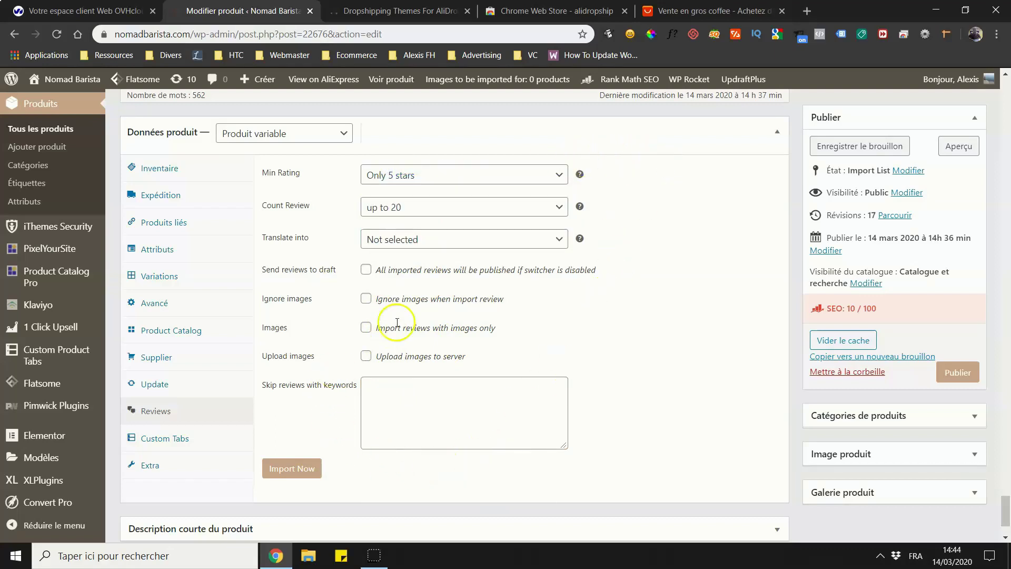
left_click(379, 393)
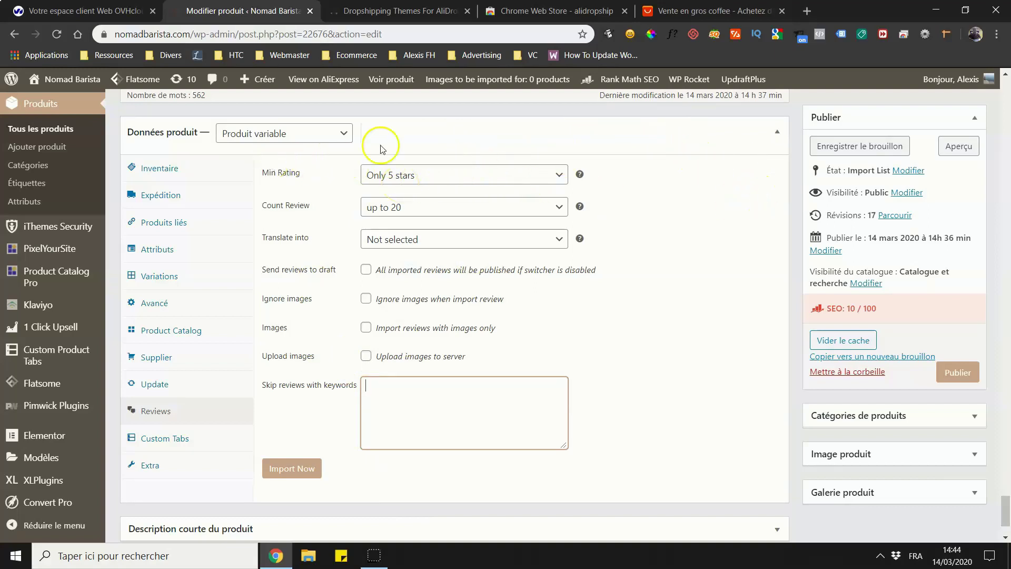
left_click(796, 156)
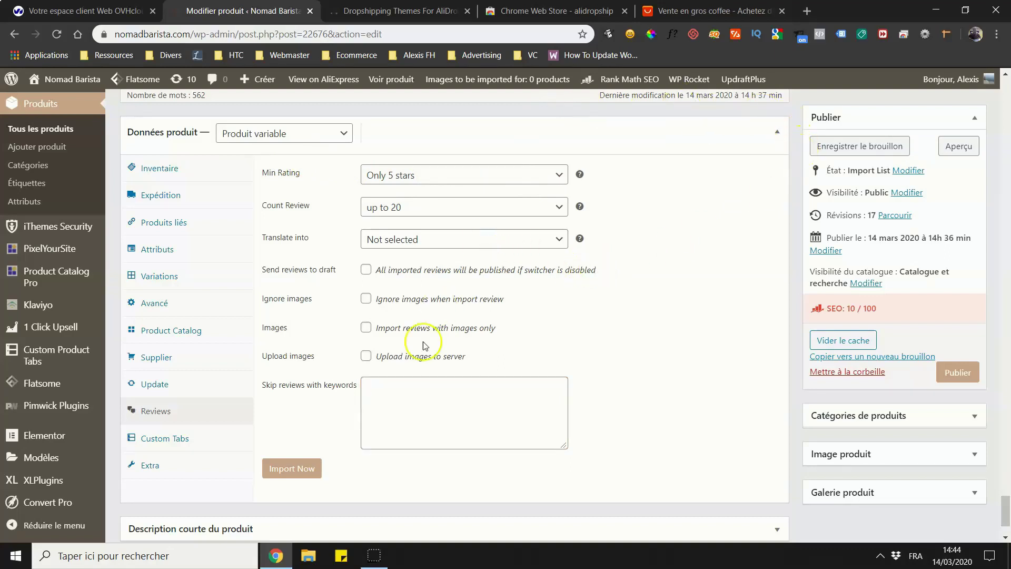
left_click(289, 469)
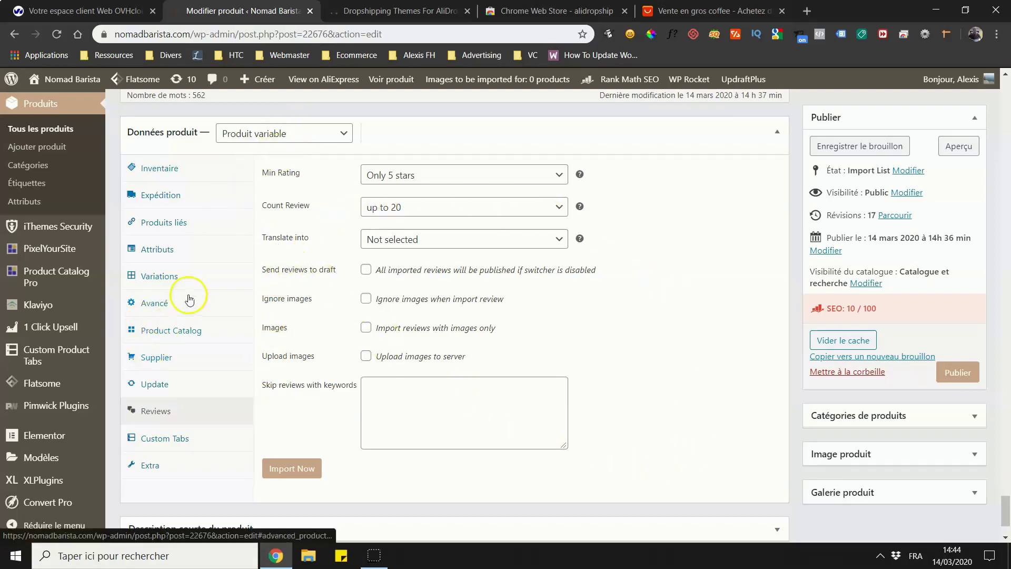
Examine the kettle's inventory data, including its UGS, stock quantity, low-stock threshold and Orders field.
left_click(168, 167)
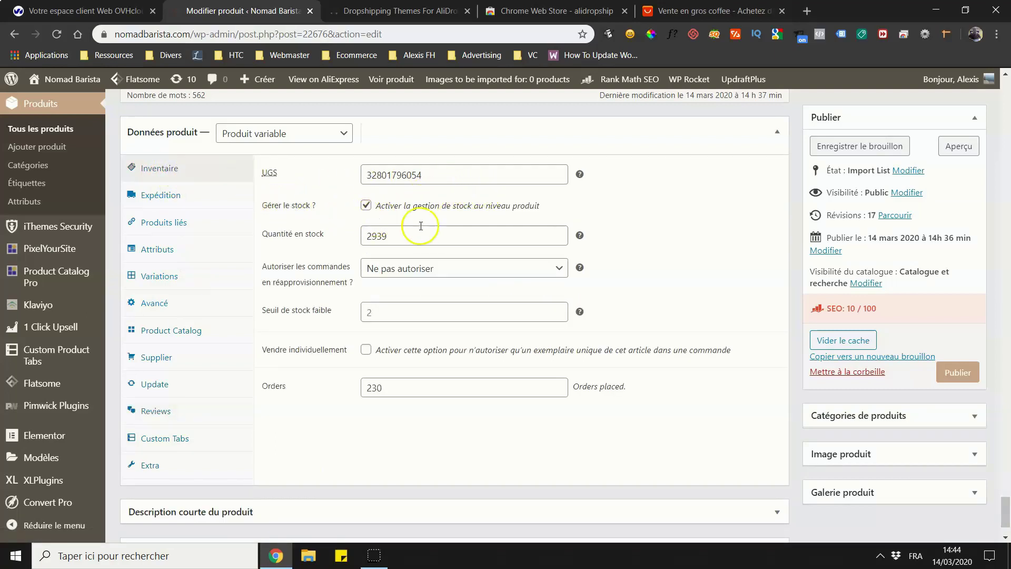
left_click_drag(408, 234, 332, 266)
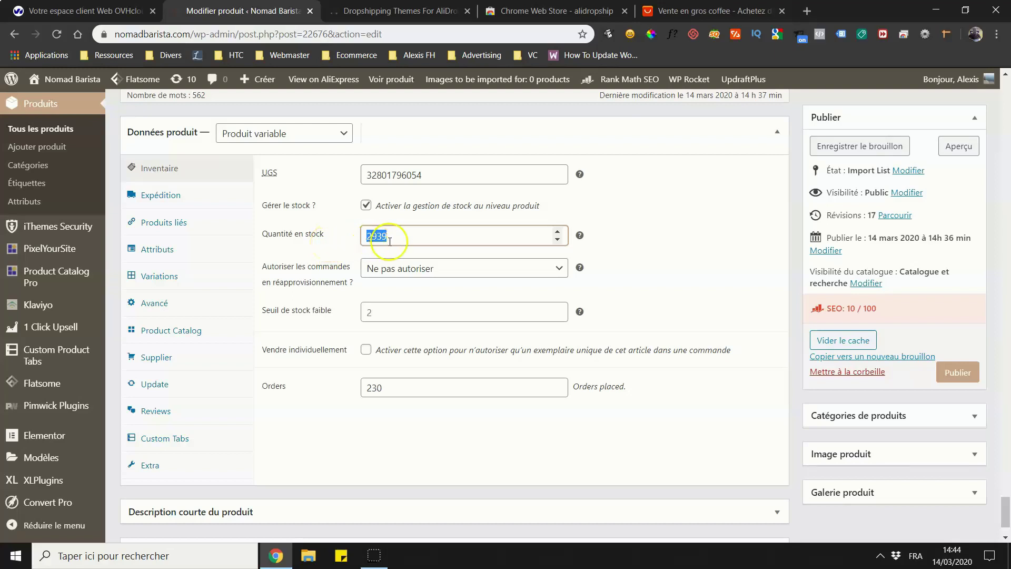
left_click_drag(443, 182, 371, 181)
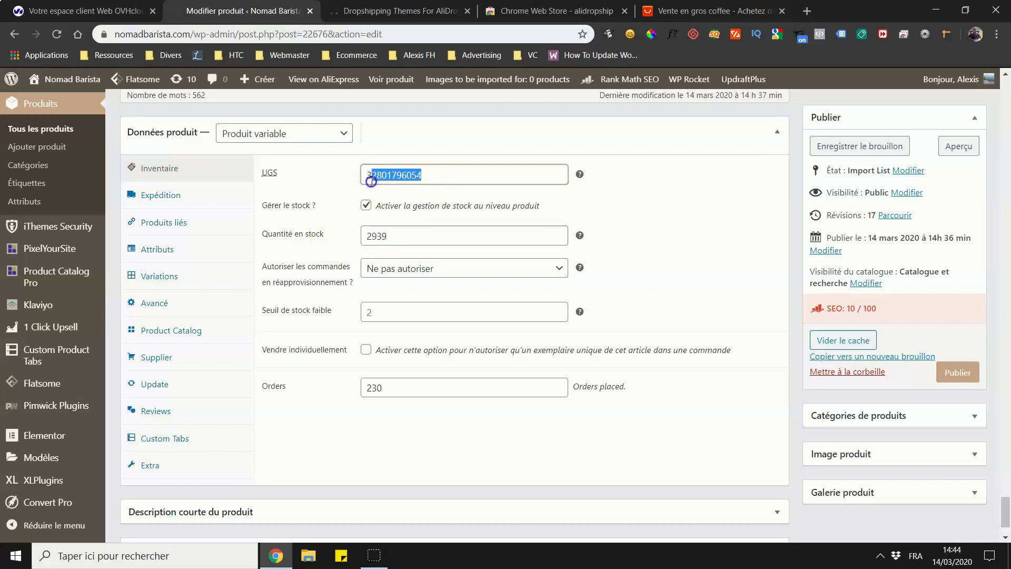
left_click(376, 309)
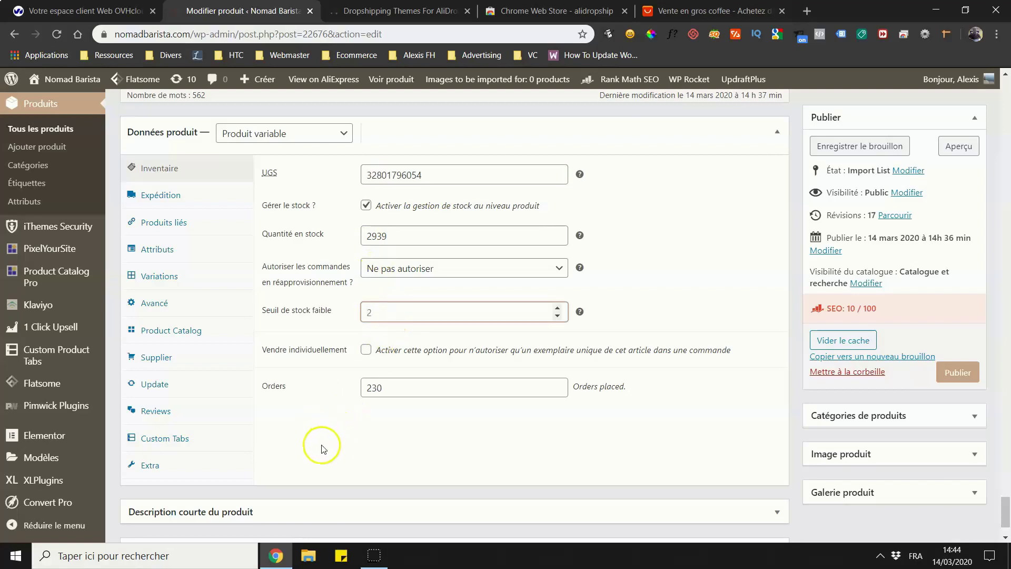
left_click(364, 452)
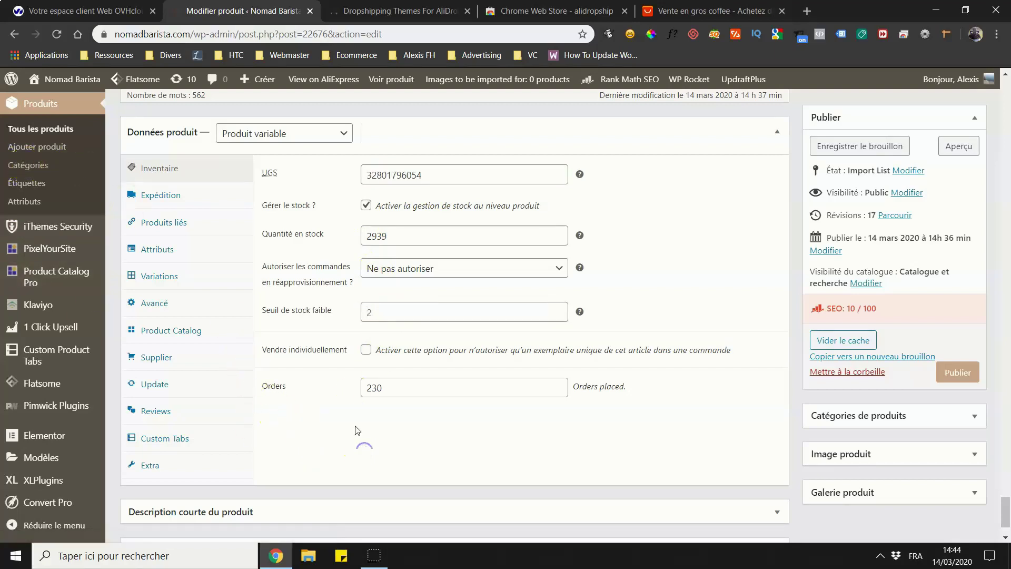
left_click(413, 392)
left_click(391, 391)
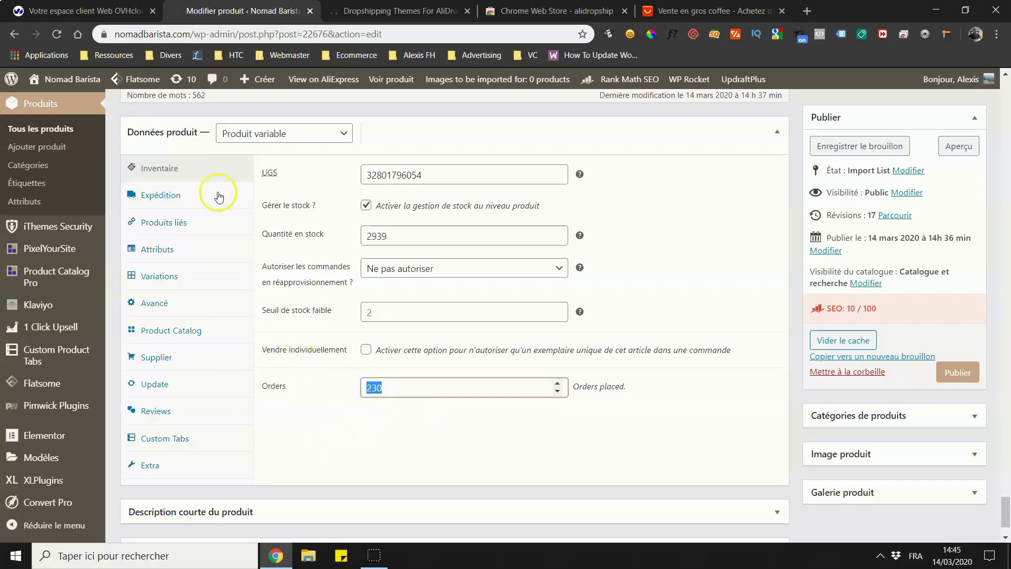
Review the kettle's shipping data and attribute list, and inspect the values and display options of the Couleur attribute.
left_click(179, 194)
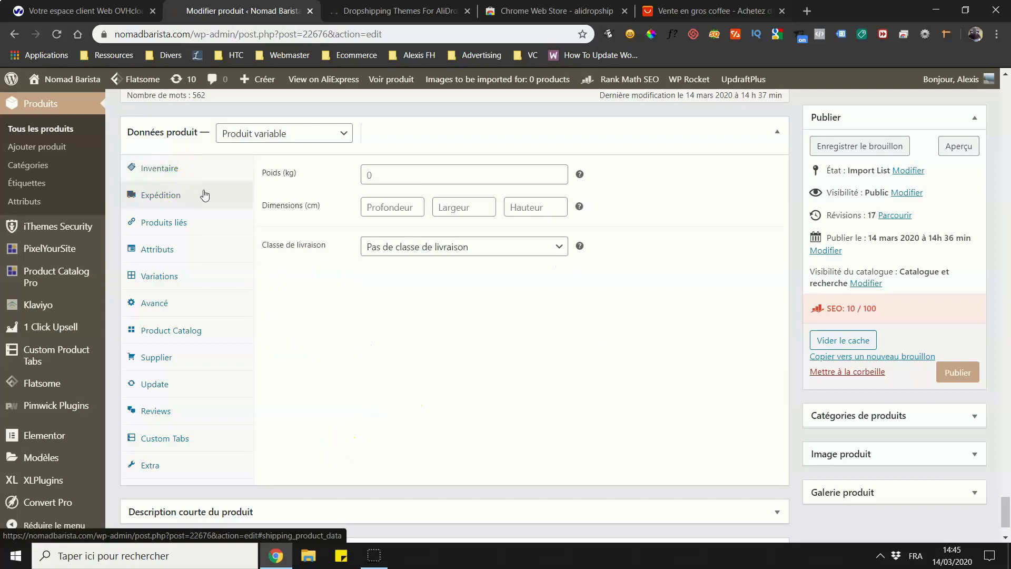
left_click(179, 234)
left_click(171, 249)
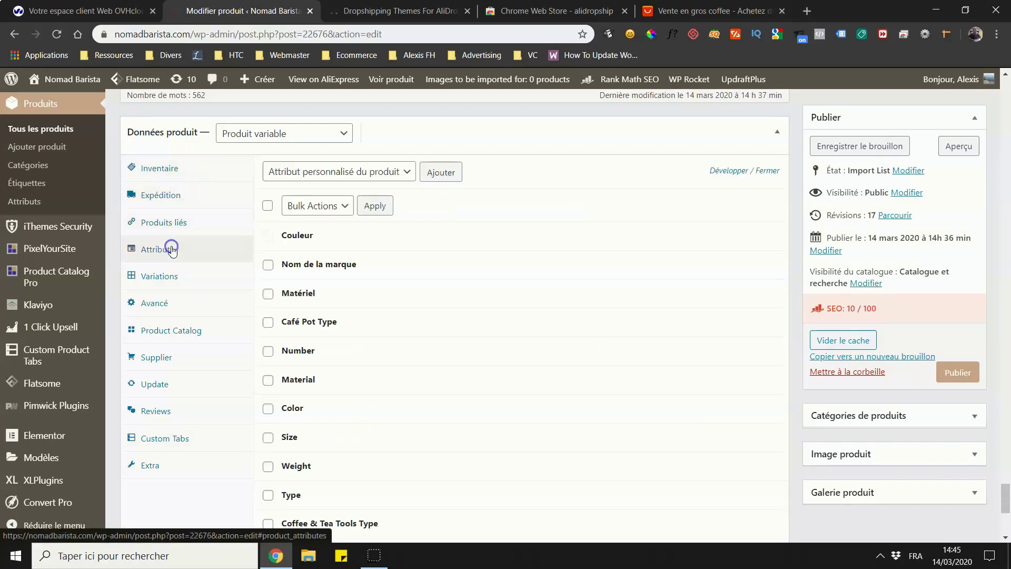
scroll(326, 271, "down", 4)
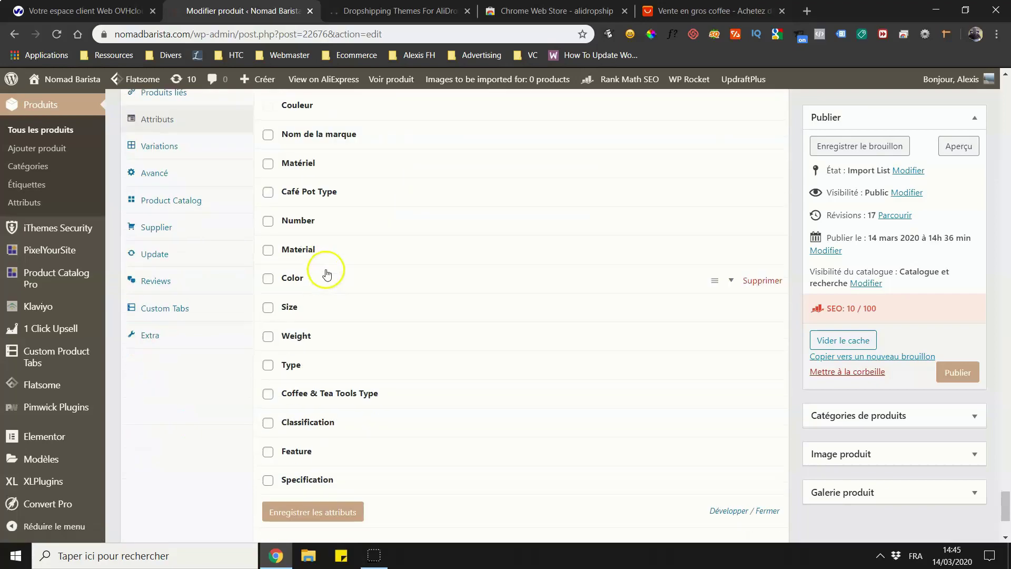
scroll(369, 243, "up", 3)
scroll(372, 248, "up", 1)
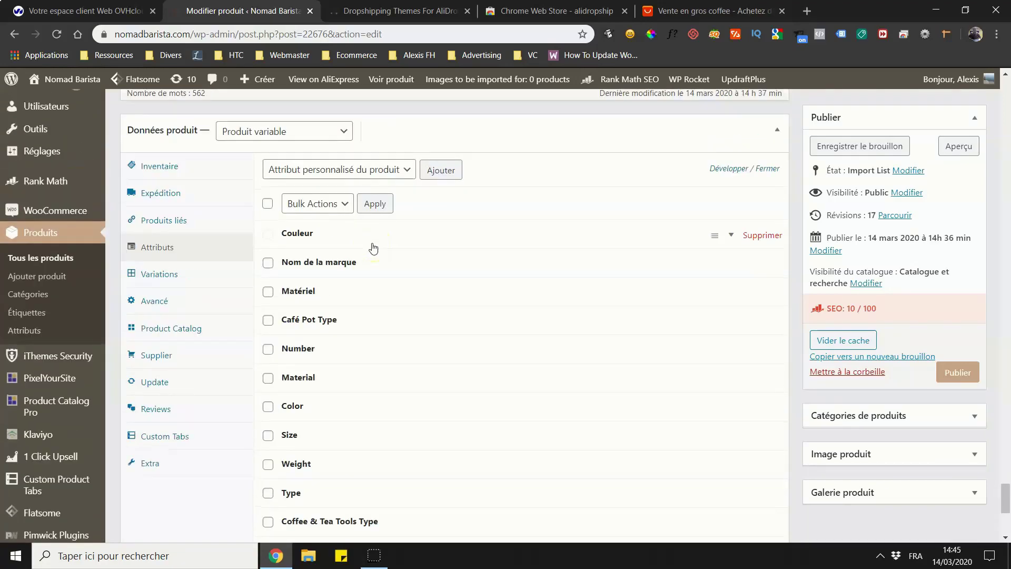
left_click(538, 235)
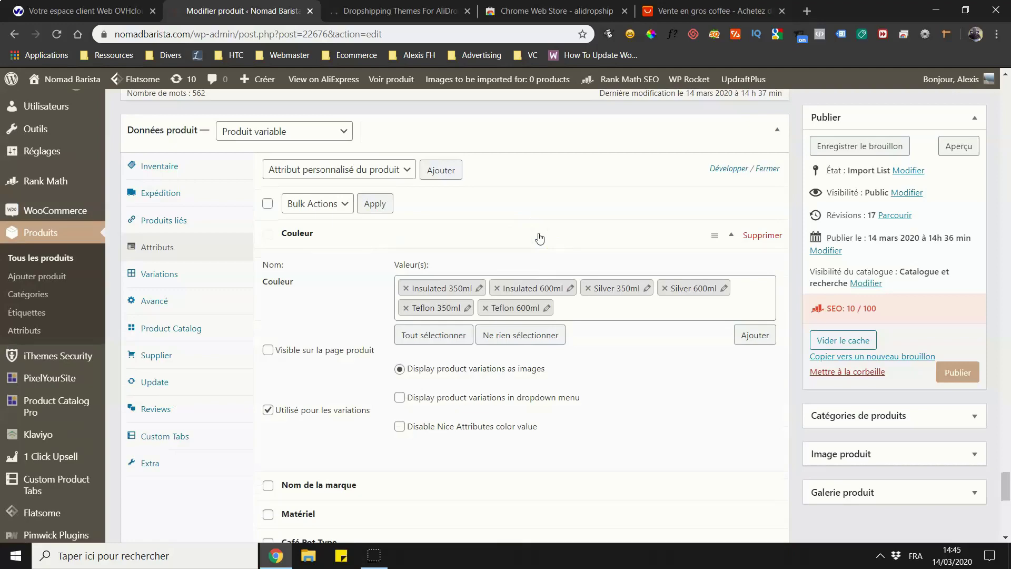
left_click(538, 235)
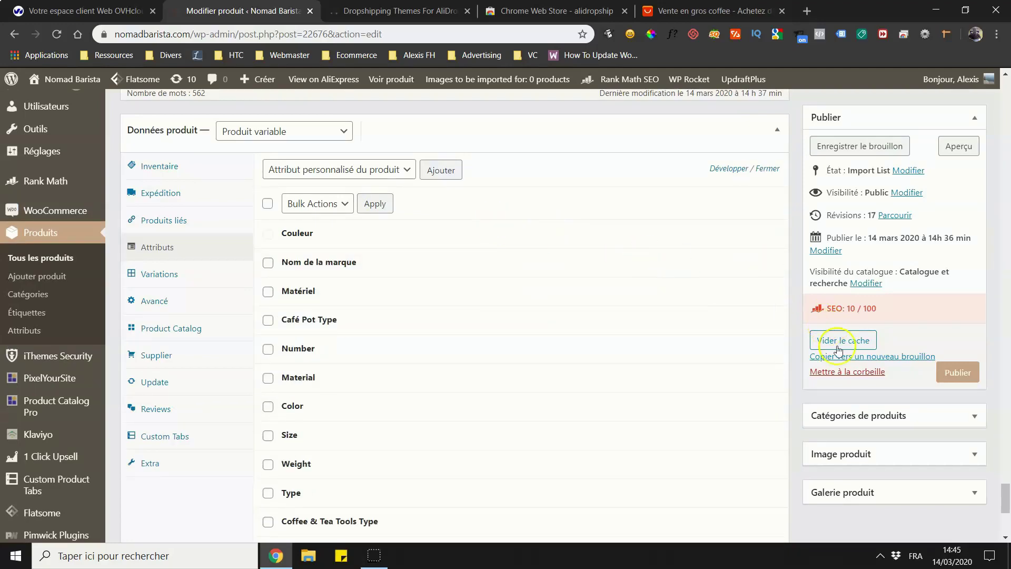
Save the kettle product as a draft and open its permalink in a new browser tab.
scroll(863, 200, "up", 4)
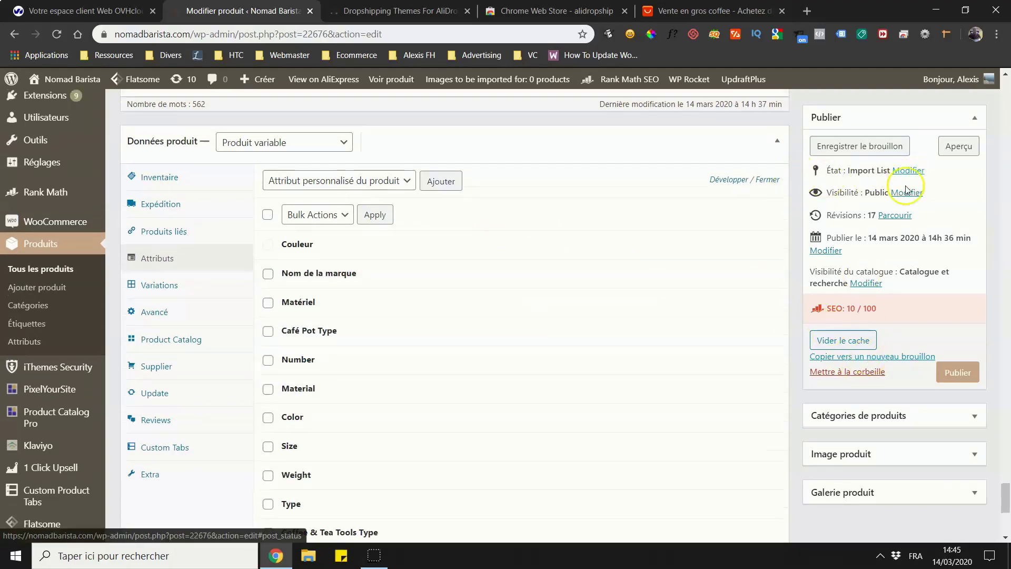
left_click(861, 149)
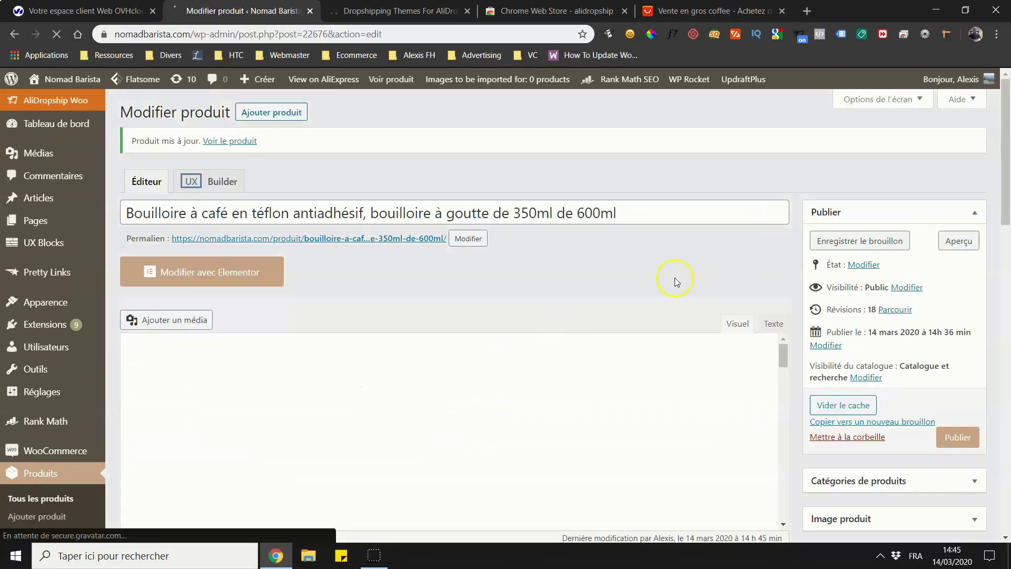
right_click(410, 238)
left_click(433, 247)
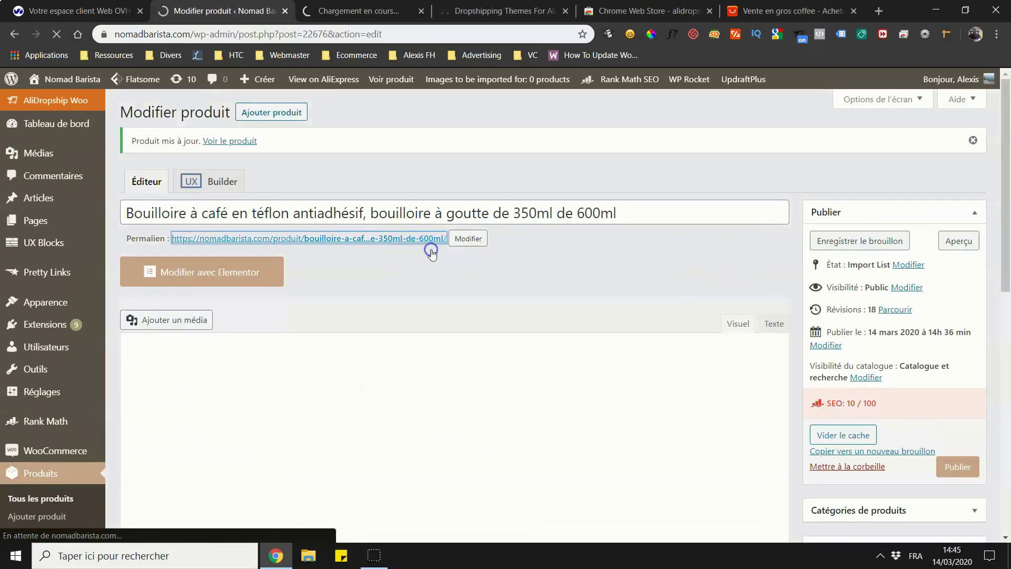
left_click(350, 15)
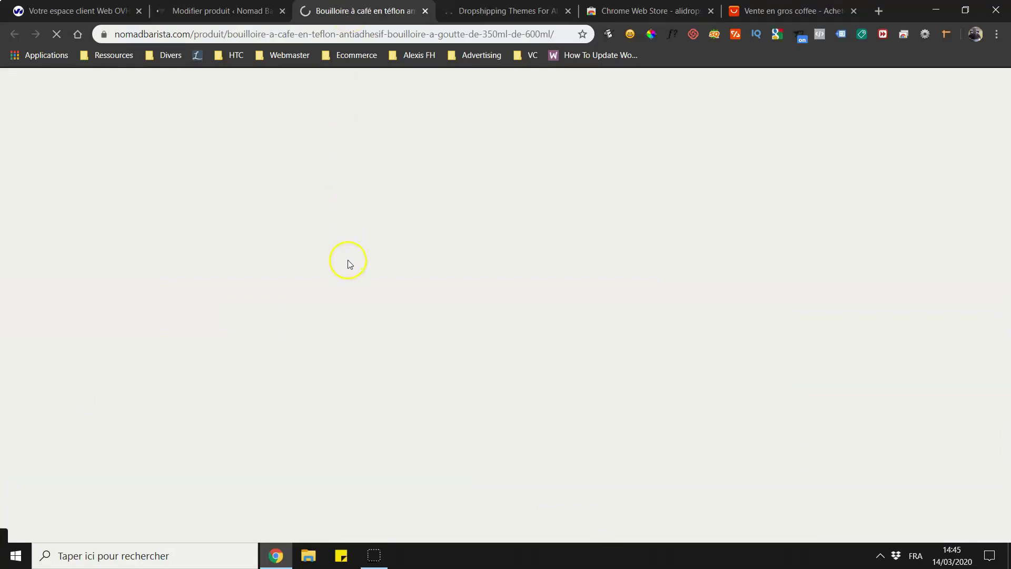
Examine the attributes shown under Informations complémentaires on the kettle's store page.
scroll(348, 263, "down", 5)
scroll(441, 269, "down", 5)
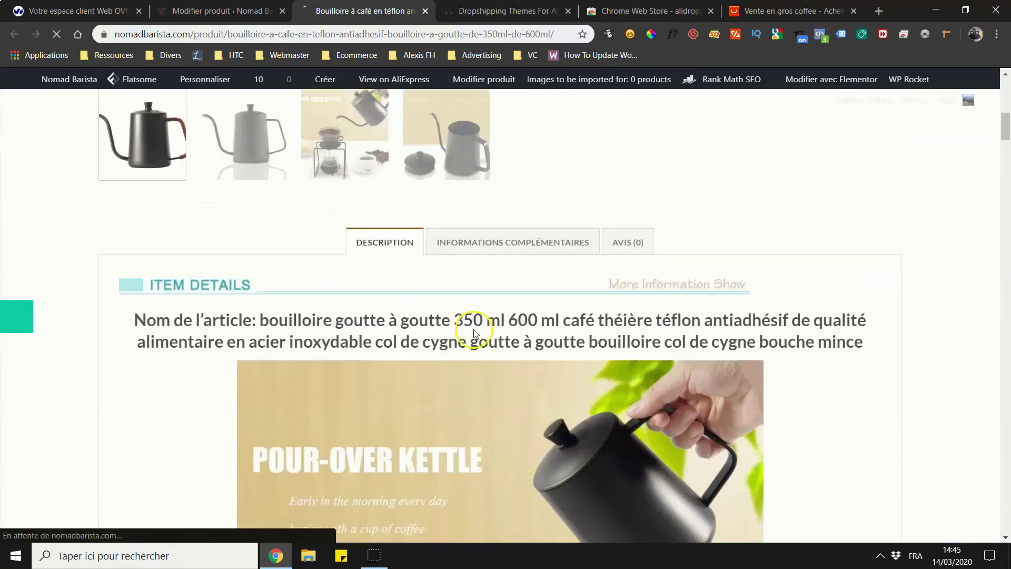
left_click(478, 244)
scroll(459, 262, "down", 7)
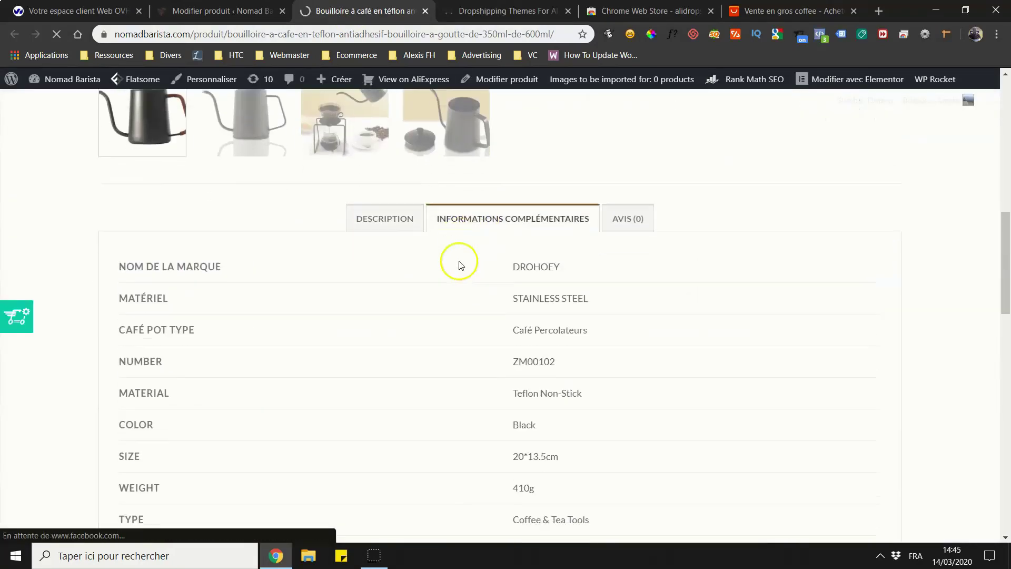
scroll(269, 211, "up", 4)
scroll(343, 216, "up", 1)
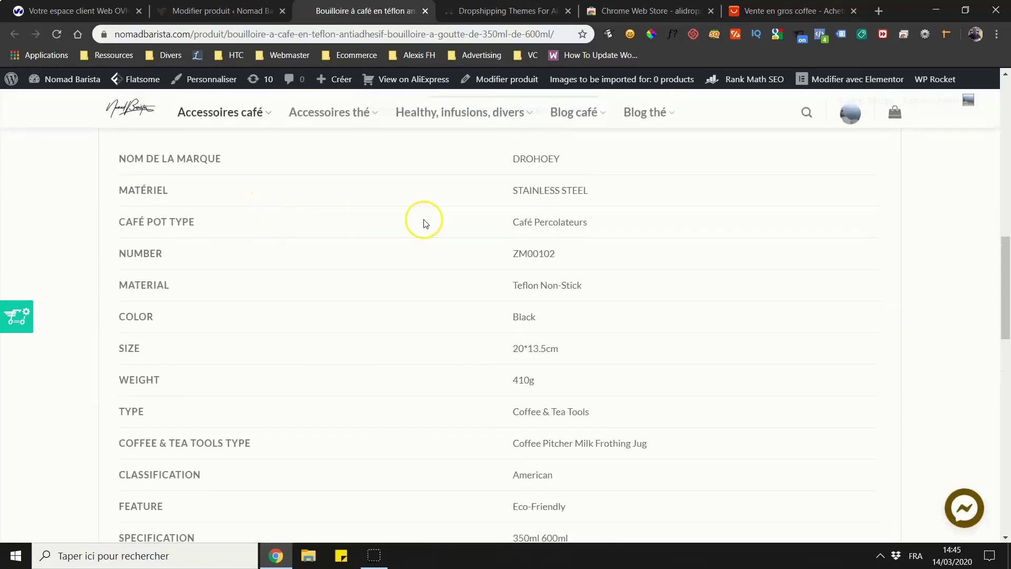
scroll(560, 372, "down", 2)
scroll(501, 363, "up", 1)
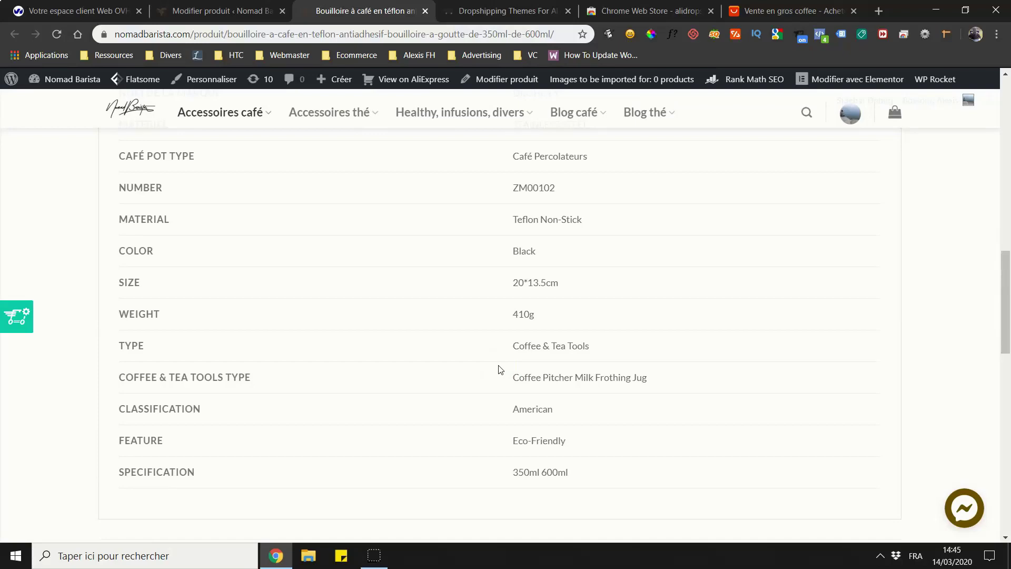
scroll(498, 367, "up", 4)
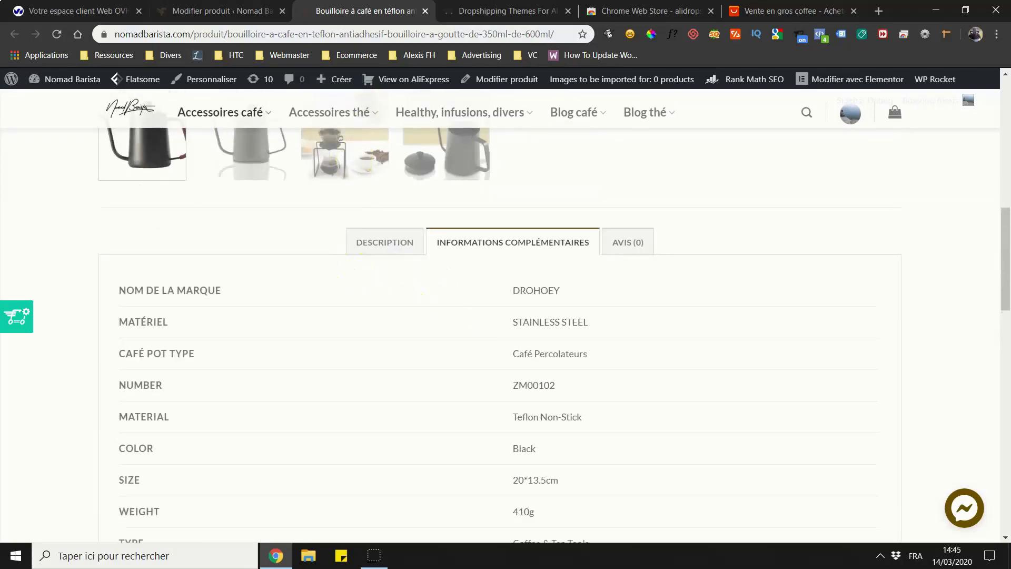
Return to the kettle's product data and inspect the value and visibility options of the Nom de la marque attribute.
key("ctrl+Page_Up")
scroll(395, 243, "down", 10)
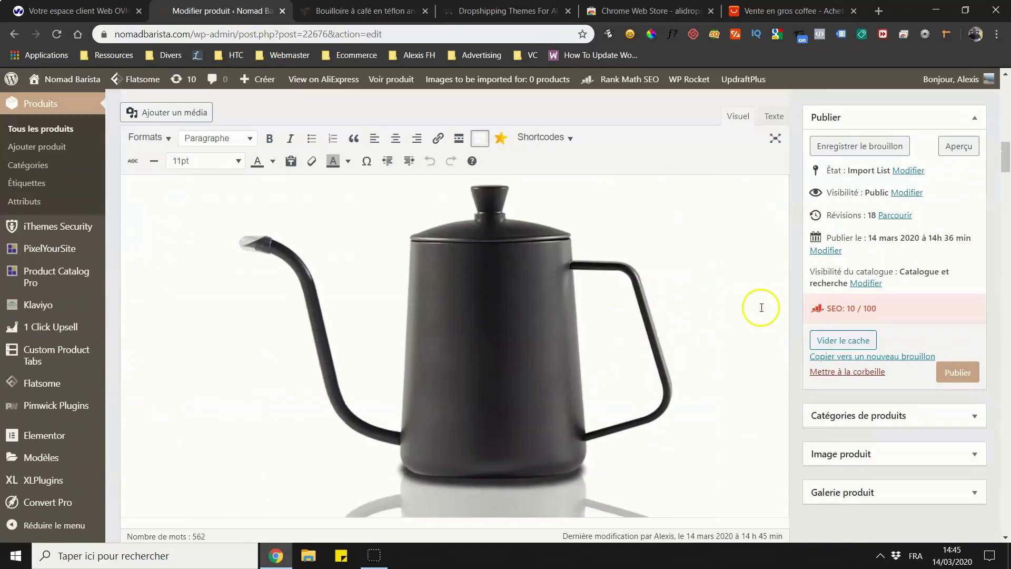
scroll(762, 308, "down", 10)
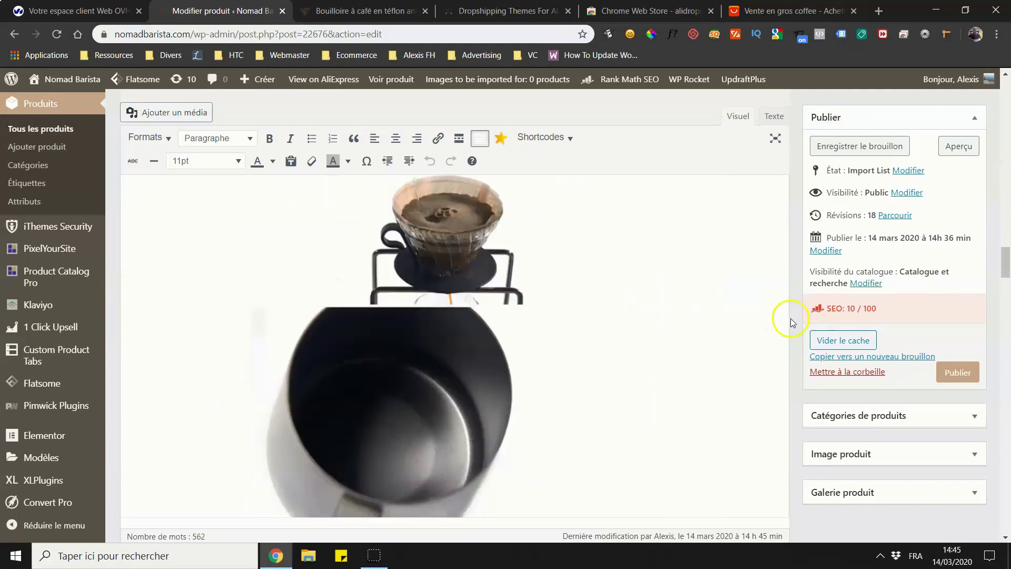
scroll(792, 322, "down", 10)
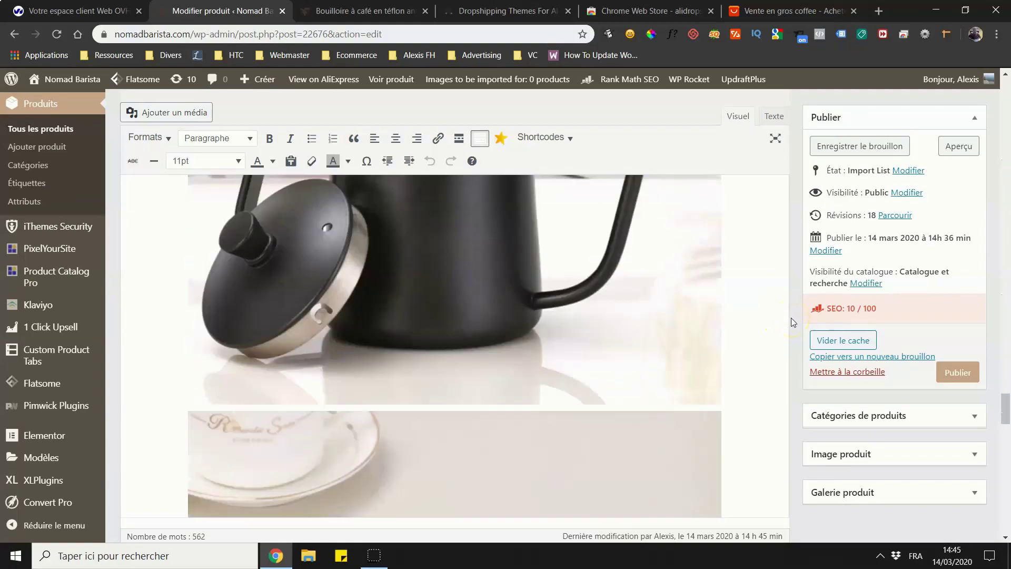
scroll(793, 321, "down", 15)
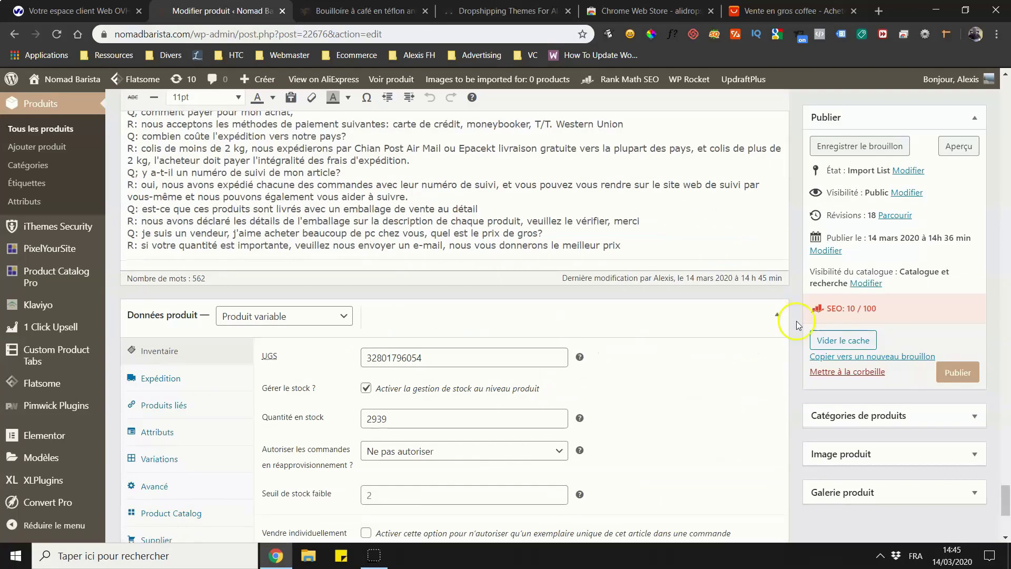
scroll(796, 323, "down", 3)
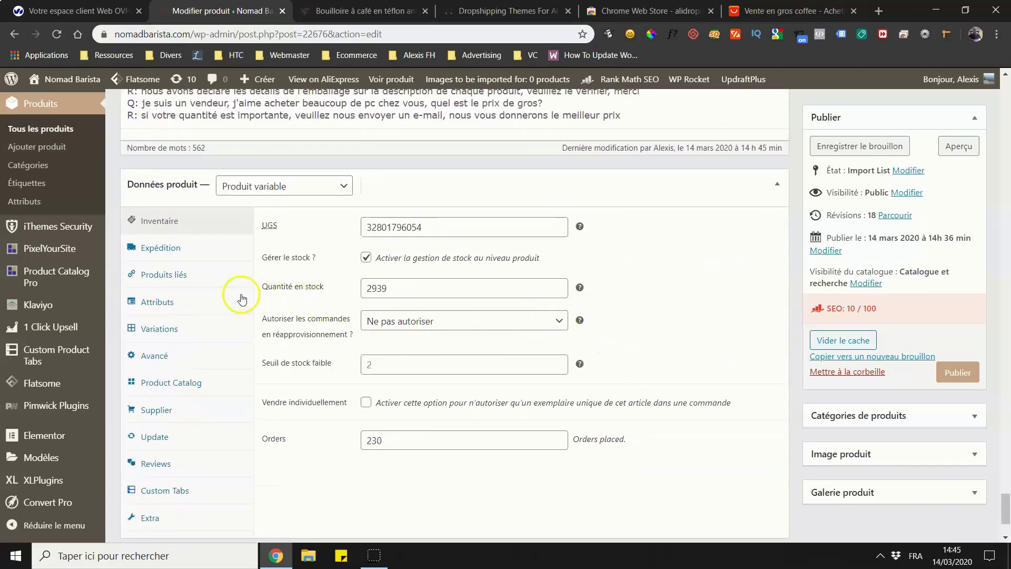
left_click(178, 323)
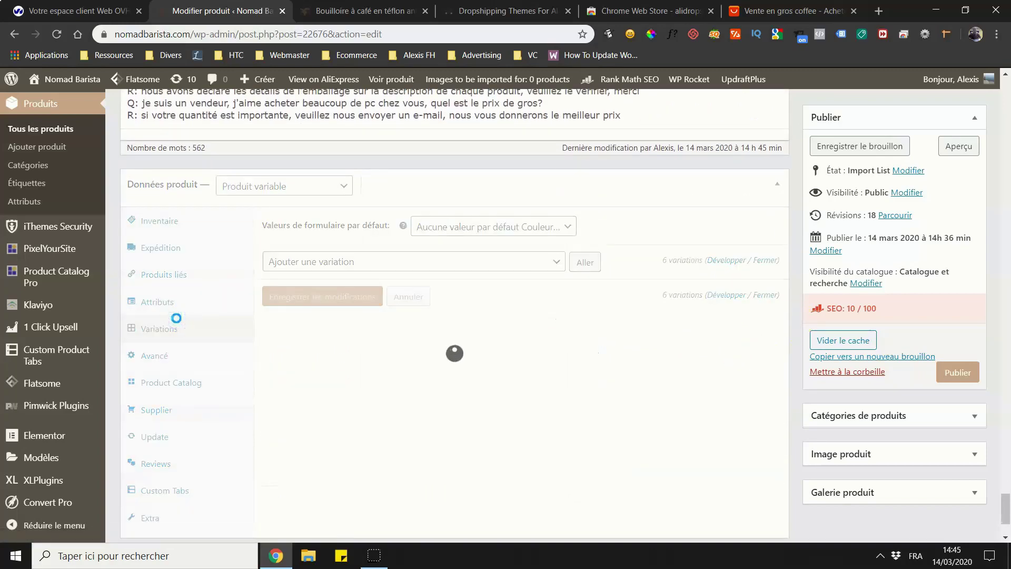
left_click(159, 300)
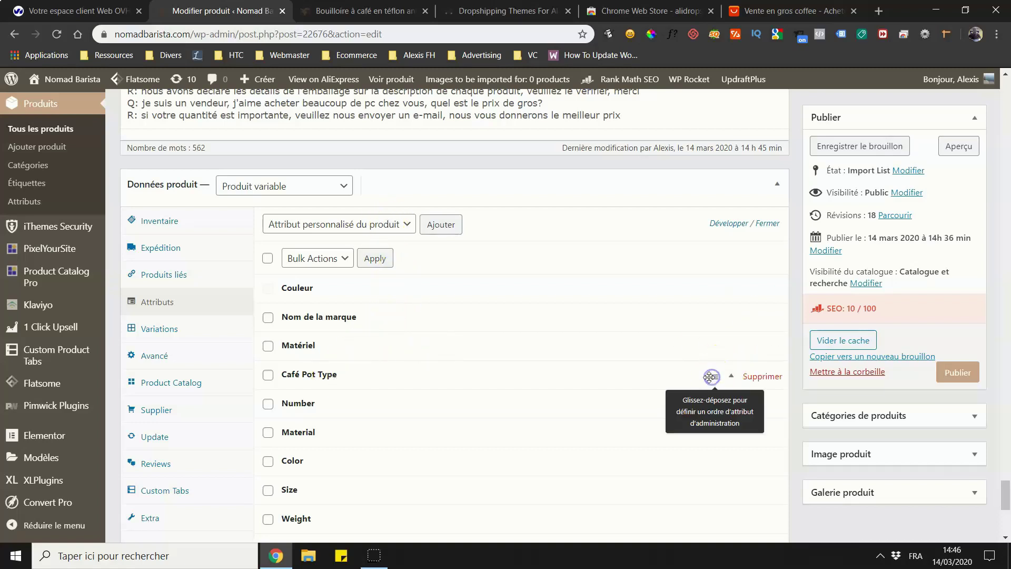
left_click(526, 307)
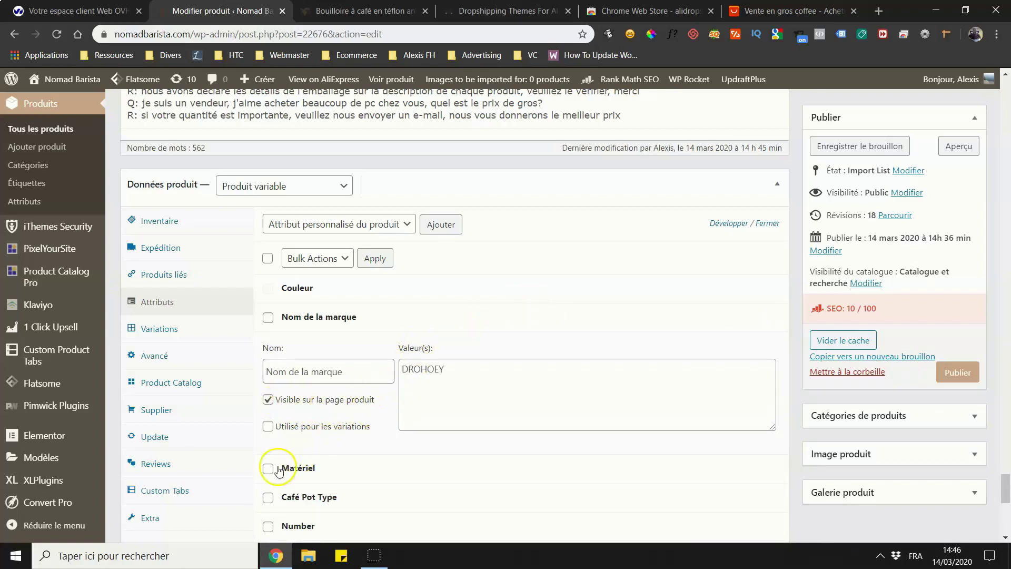
left_click(459, 316)
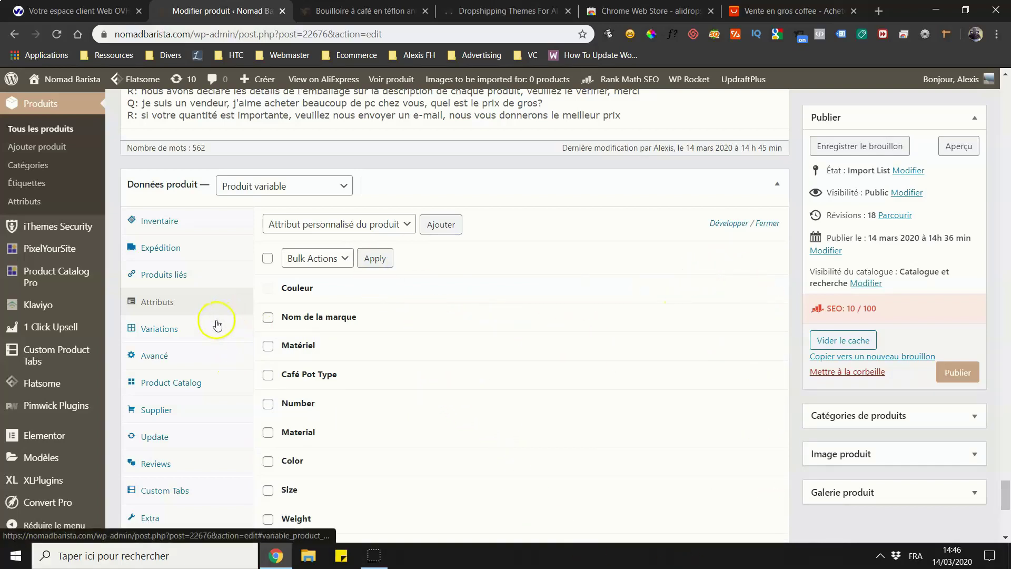
Check the Couleur attribute's settings and preview the second Couleur swatch, the 600 ml brown-handled kettle, on the store page.
left_click(389, 287)
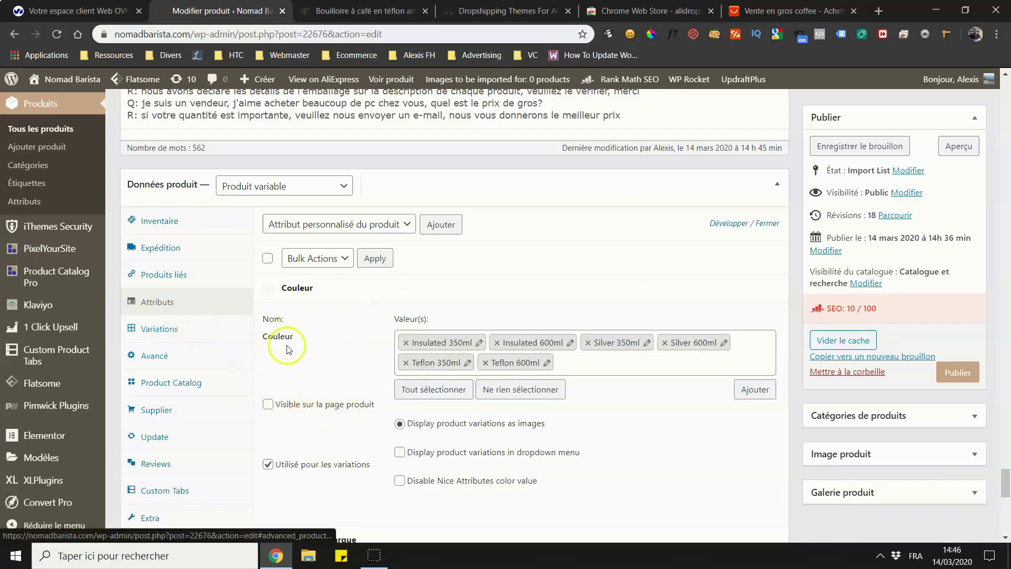
left_click(390, 294)
key("ctrl+Tab")
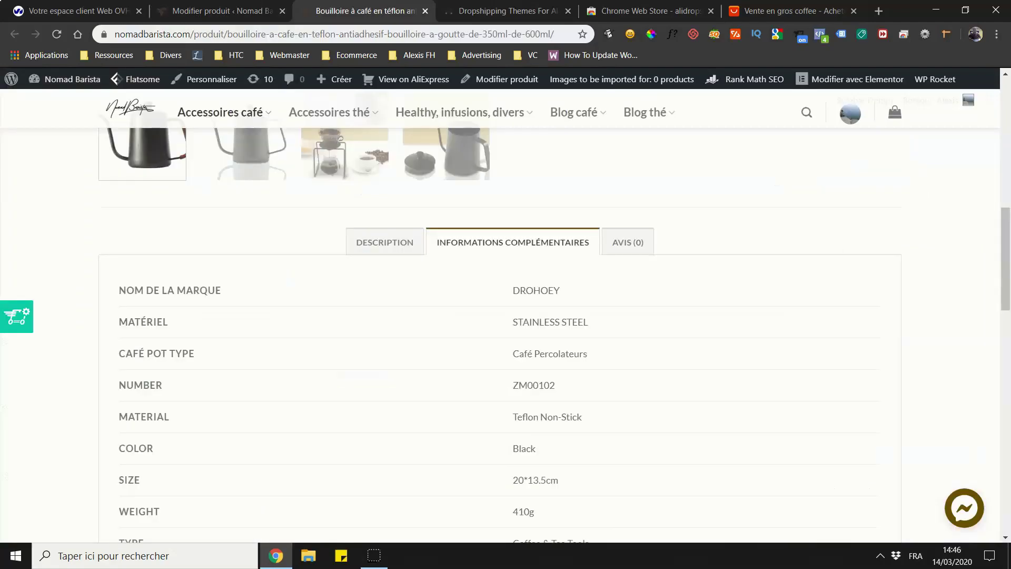
key("ctrl+Tab")
key("ctrl+shift+Tab")
scroll(508, 287, "up", 10)
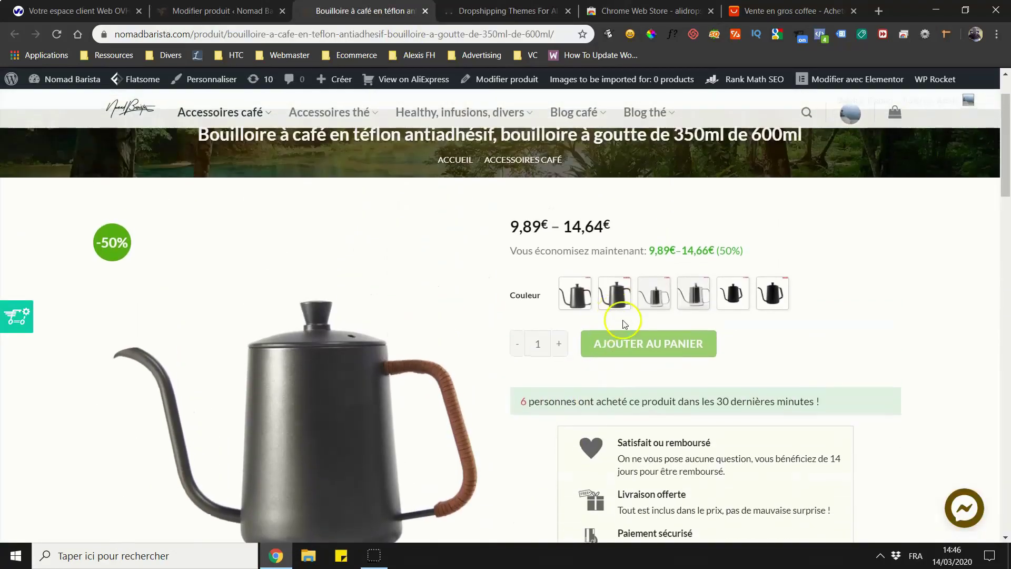
left_click(615, 301)
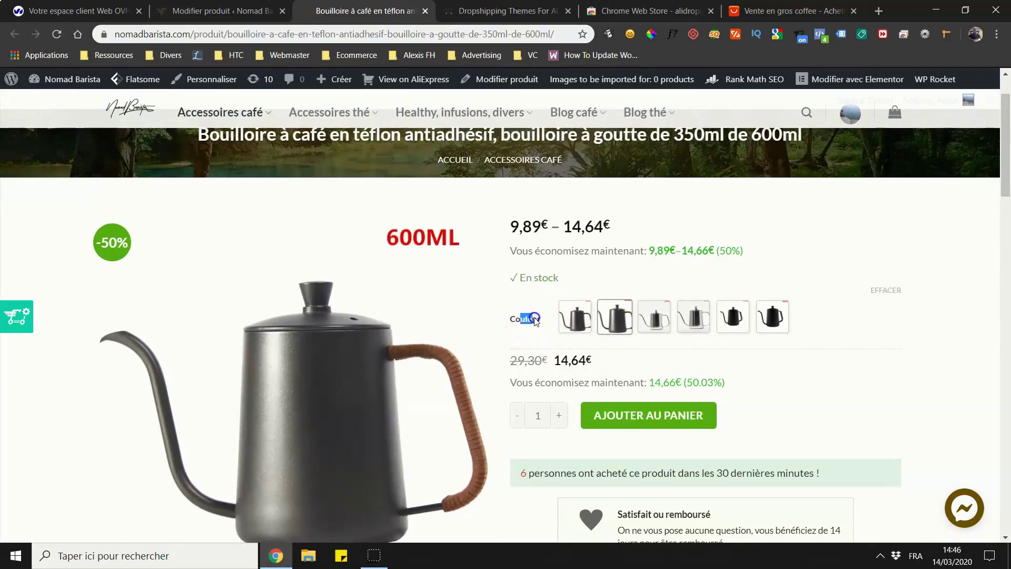
Go back to the product editor and review the Couleur attribute's values and its use for variations.
left_click(242, 10)
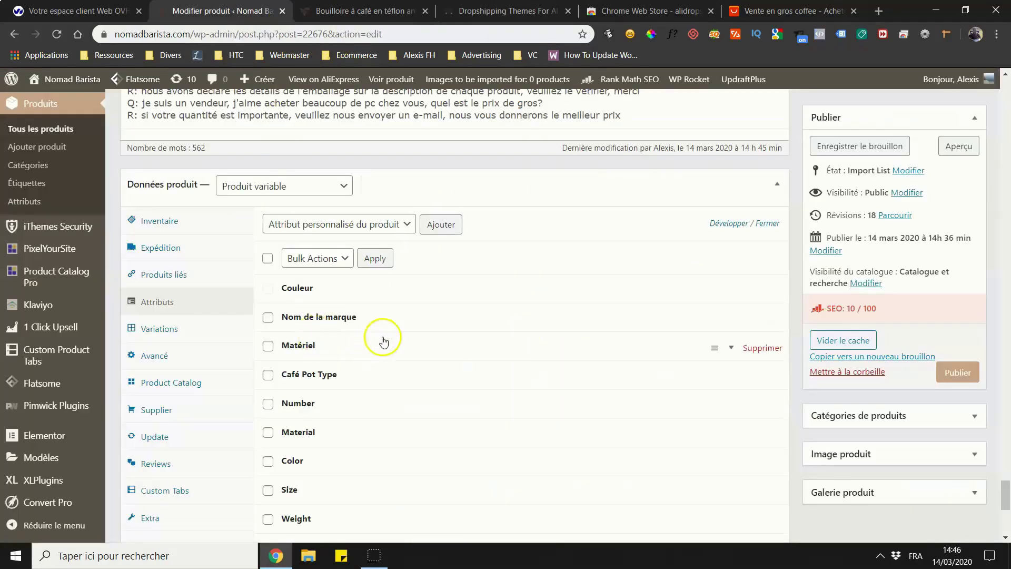
scroll(422, 400, "up", 1)
scroll(390, 400, "down", 1)
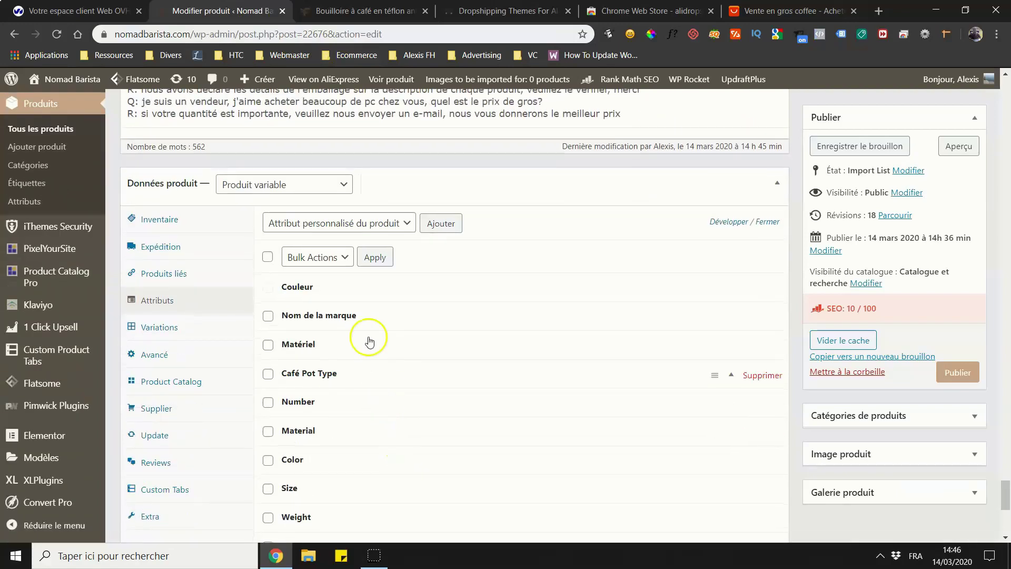
left_click(355, 296)
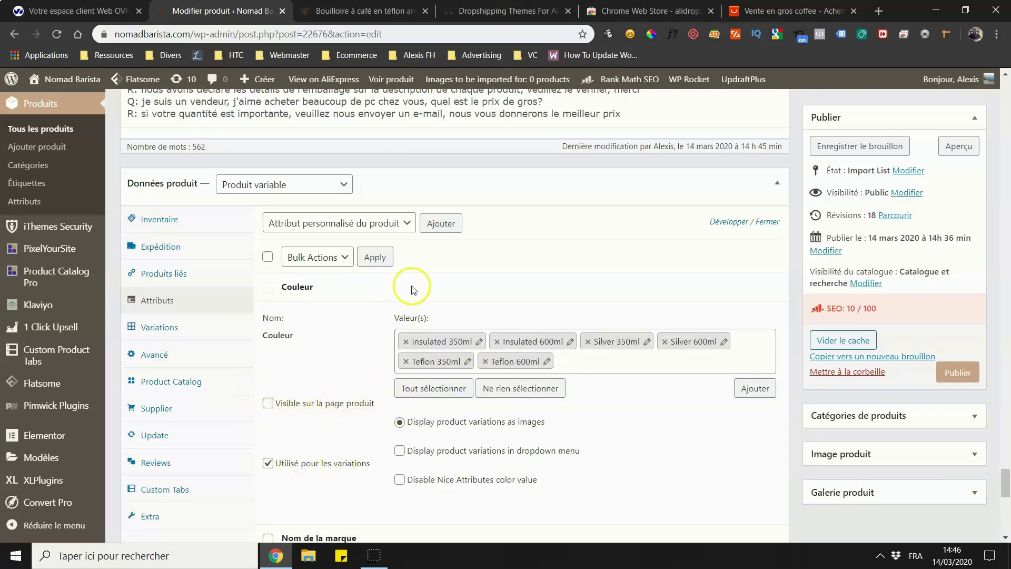
left_click(433, 298)
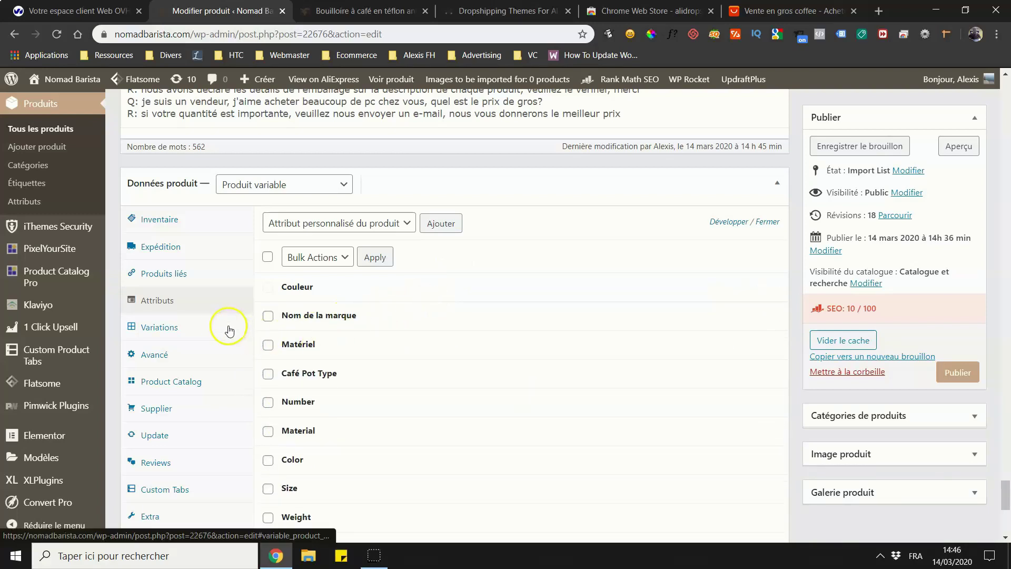
Compare the kettle's variation list with its attribute list and examine the values and display options under Couleur.
left_click(214, 330)
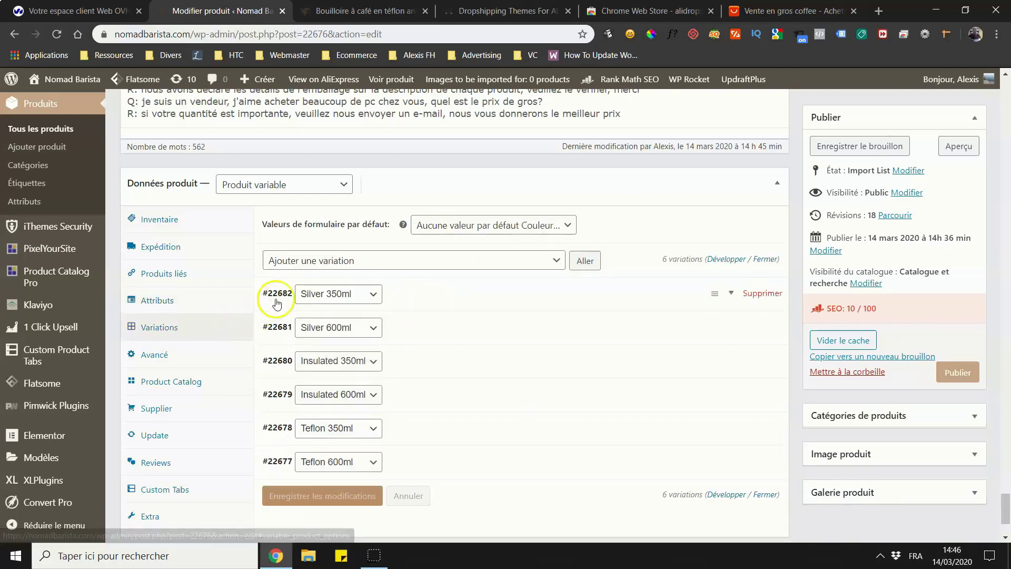
left_click(190, 303)
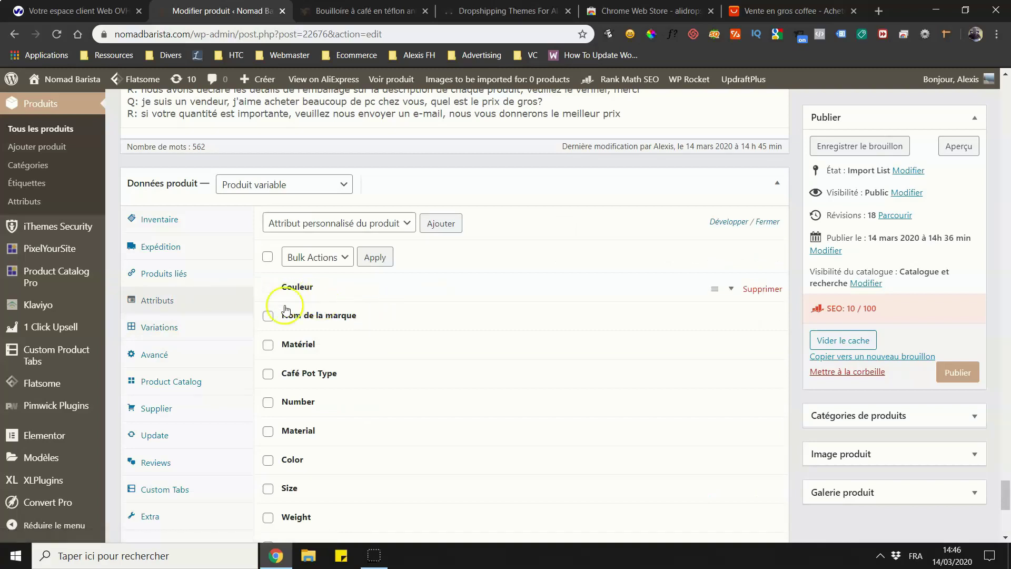
left_click(152, 327)
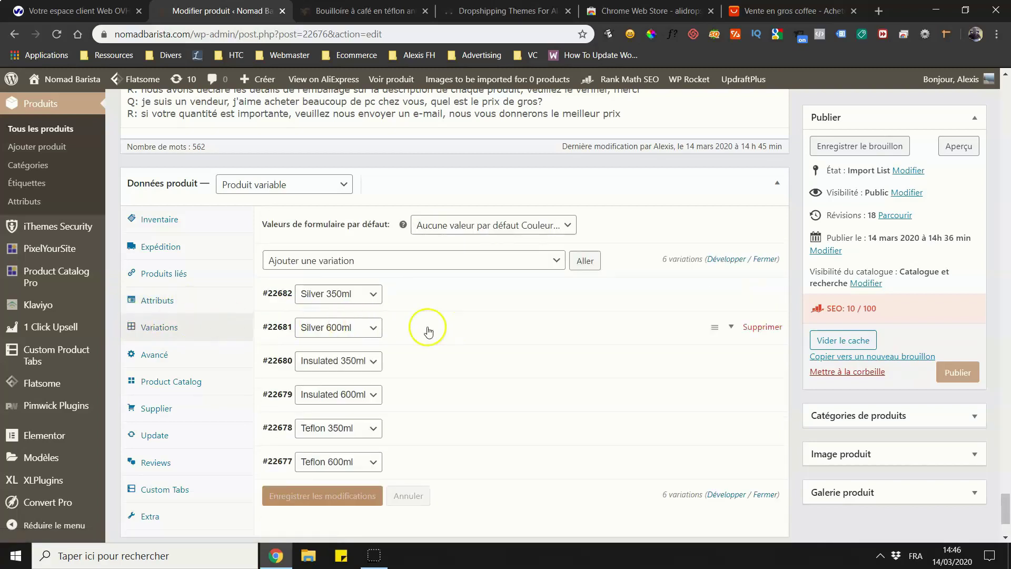
left_click(160, 306)
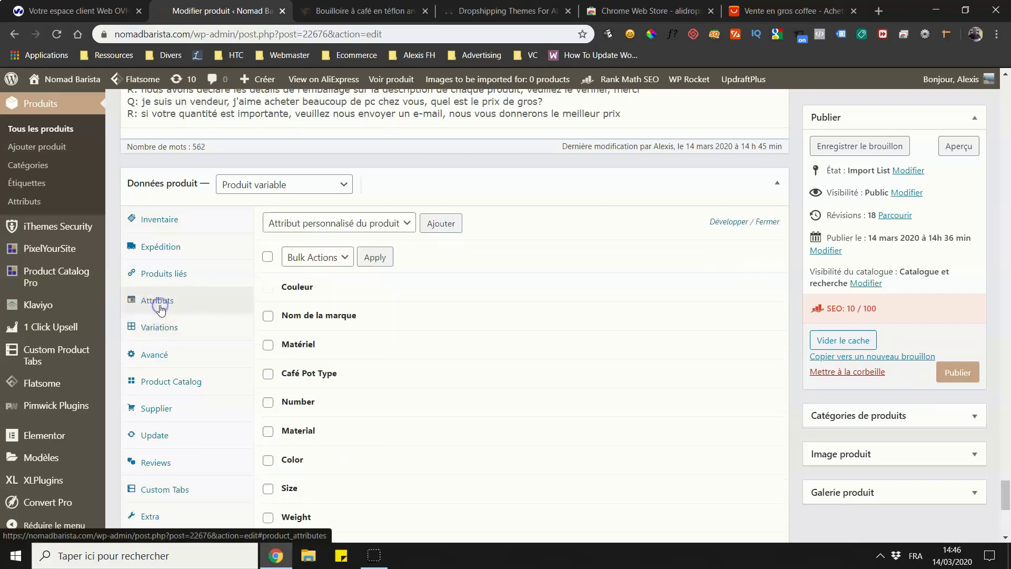
left_click(418, 286)
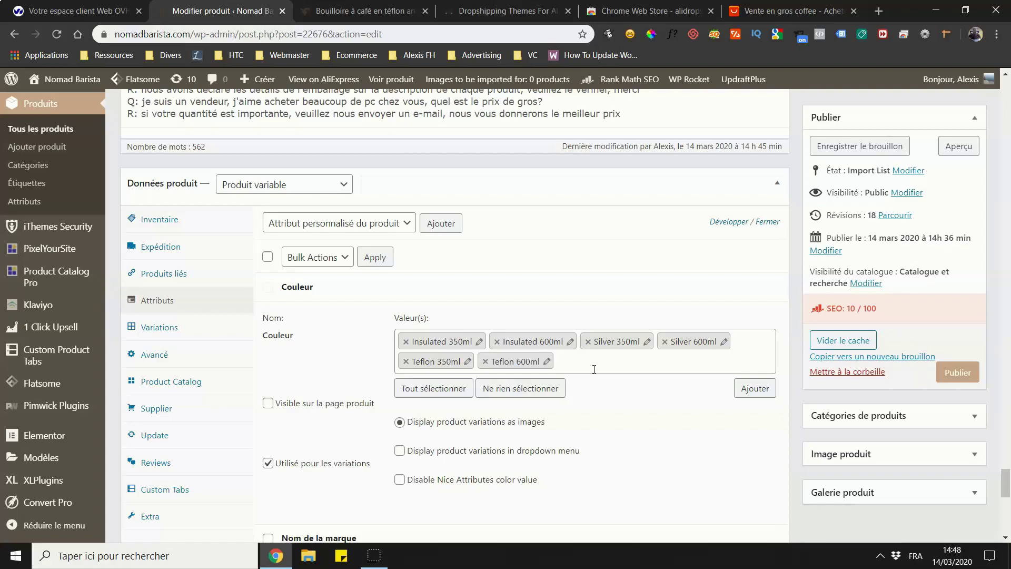
left_click(588, 362)
scroll(379, 350, "down", 2)
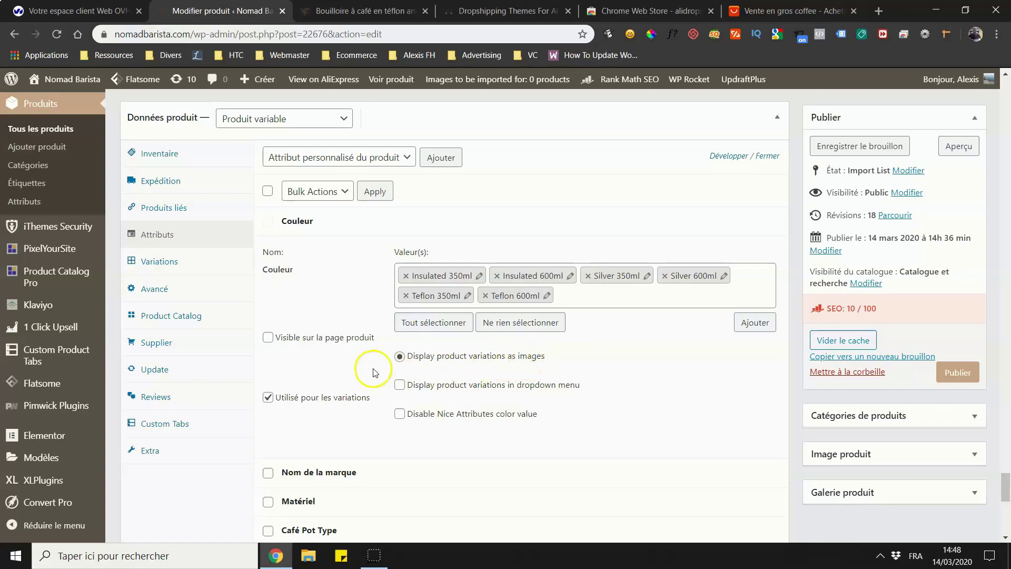
Preview several Couleur variants on the kettle's store page, including the silver 350 ml and brown-handled 350 ml models.
left_click(342, 7)
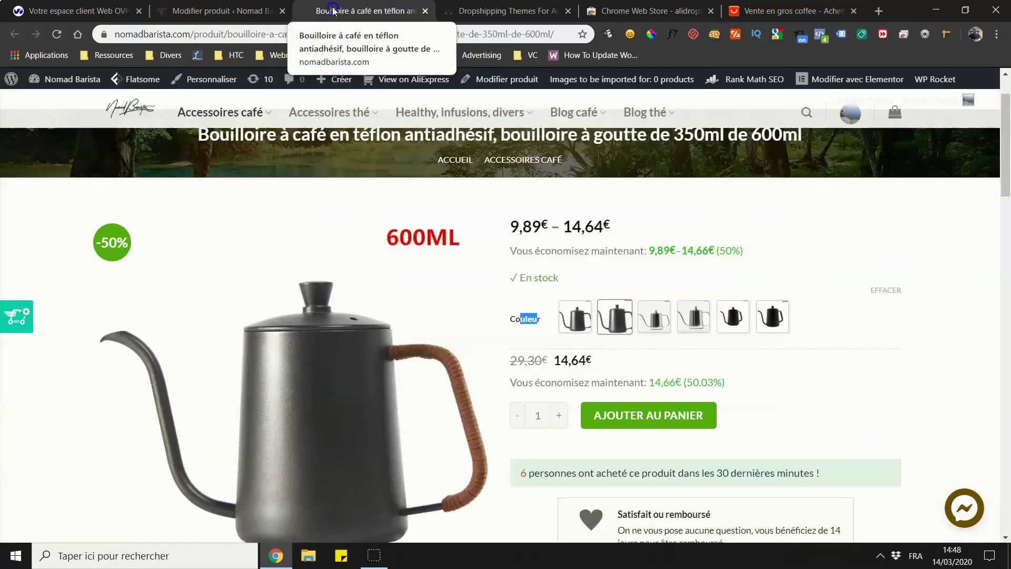
left_click(723, 319)
left_click(694, 319)
left_click(661, 320)
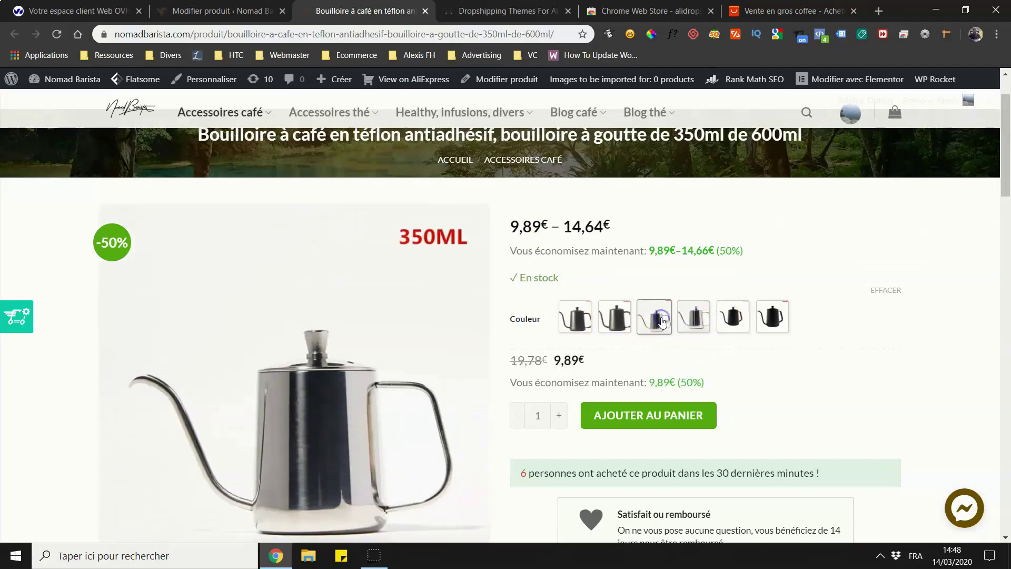
scroll(527, 190, "down", 1)
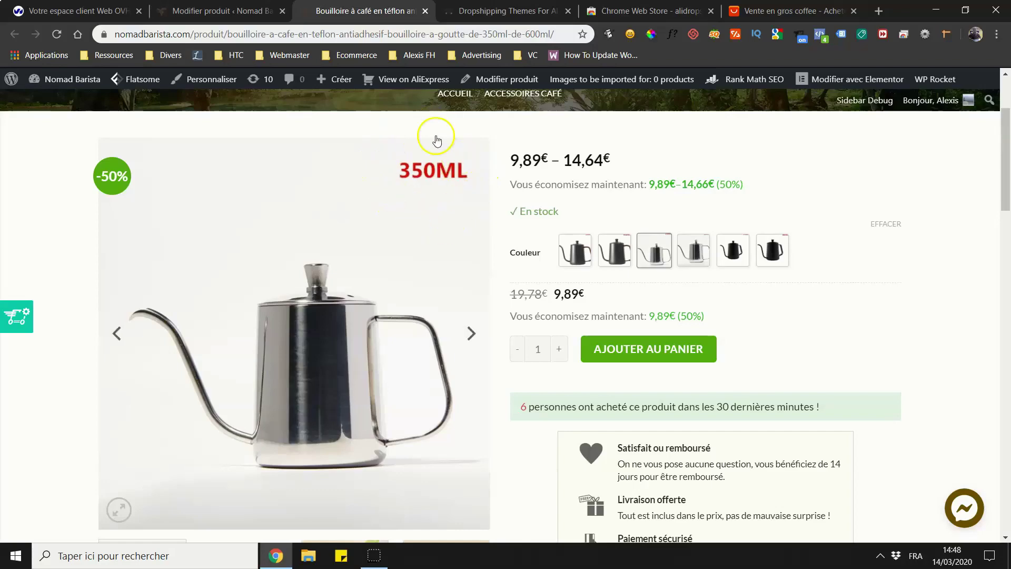
left_click(605, 250)
left_click(587, 249)
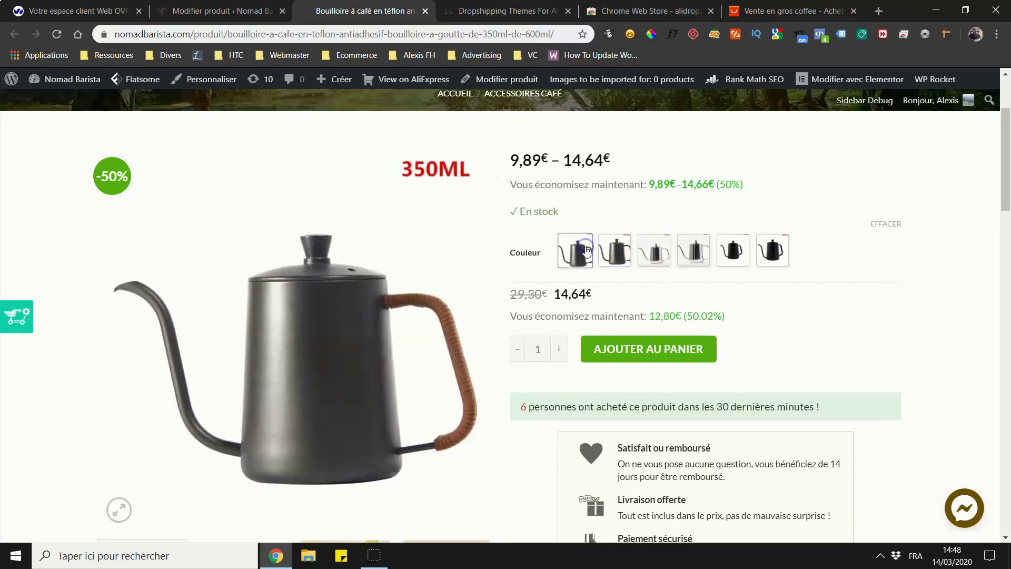
Return to the product editor and look over the Couleur options together with the remaining attributes listed beneath them.
scroll(586, 249, "up", 1)
left_click(210, 11)
scroll(292, 255, "down", 1)
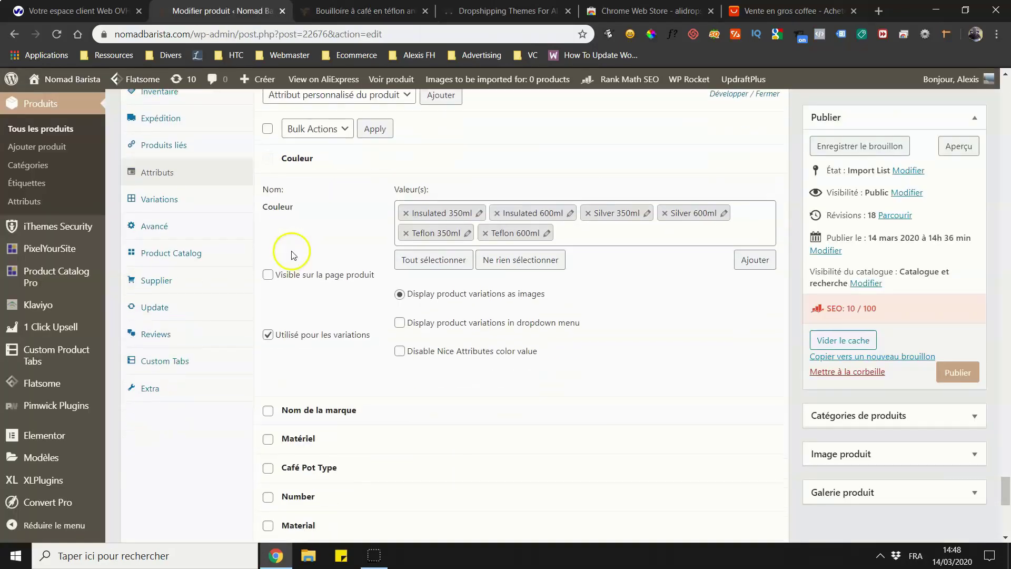
scroll(189, 184, "up", 1)
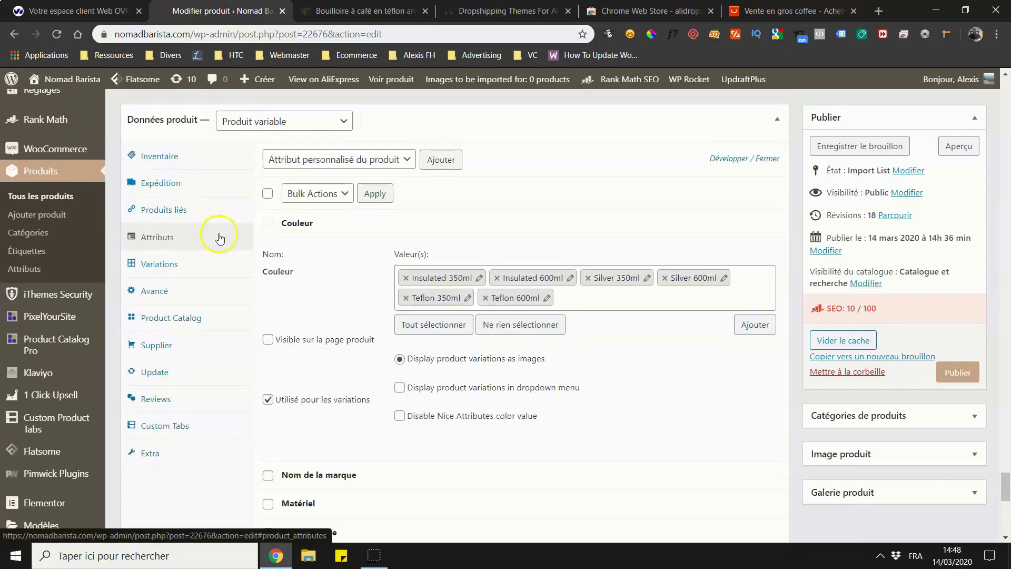
scroll(282, 226, "down", 3)
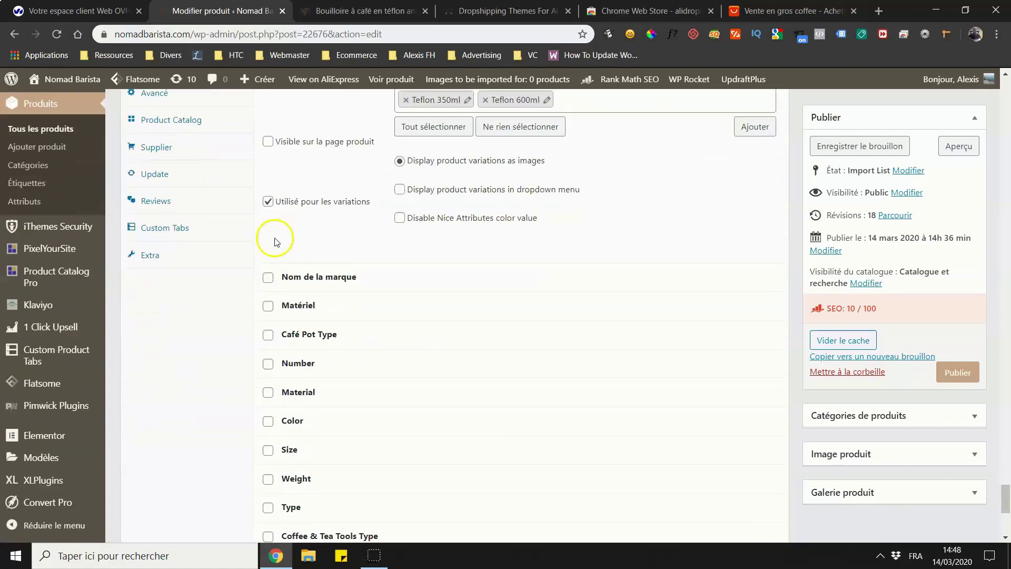
scroll(271, 244, "up", 2)
scroll(266, 249, "up", 2)
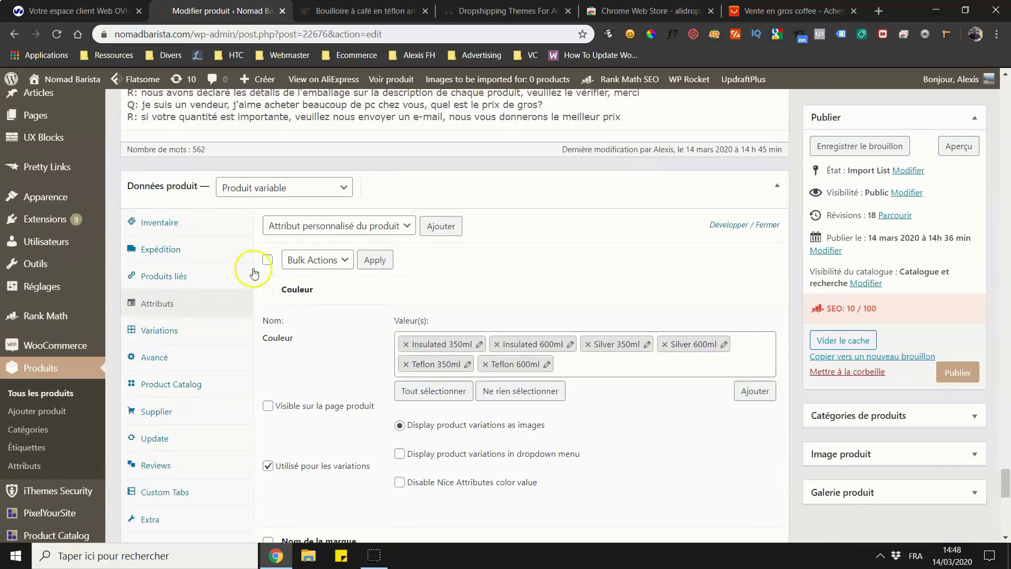
Expand the Silver 350ml variation and examine its image, prices, stock and shipping fields.
left_click(195, 330)
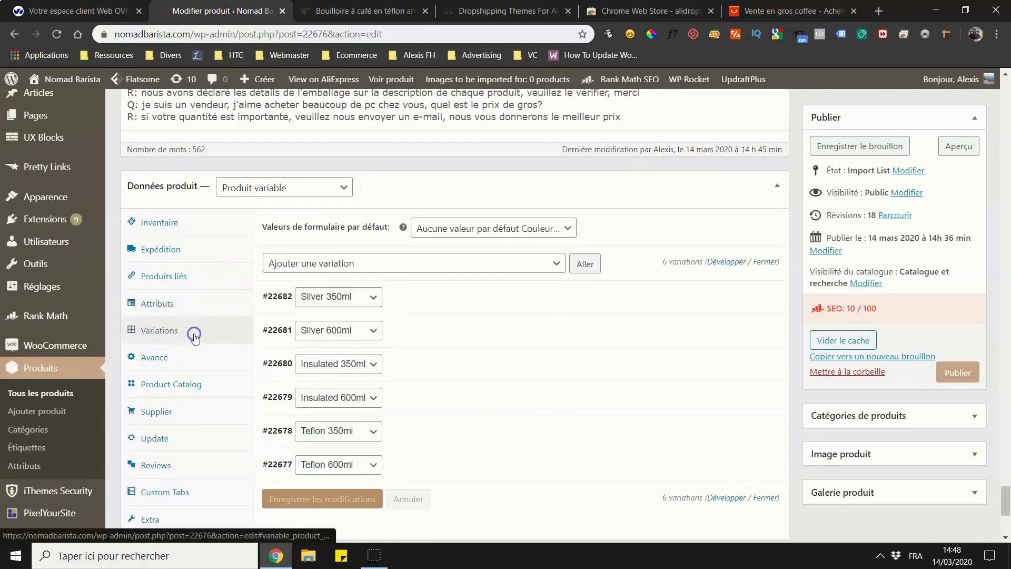
left_click(436, 302)
scroll(433, 301, "down", 1)
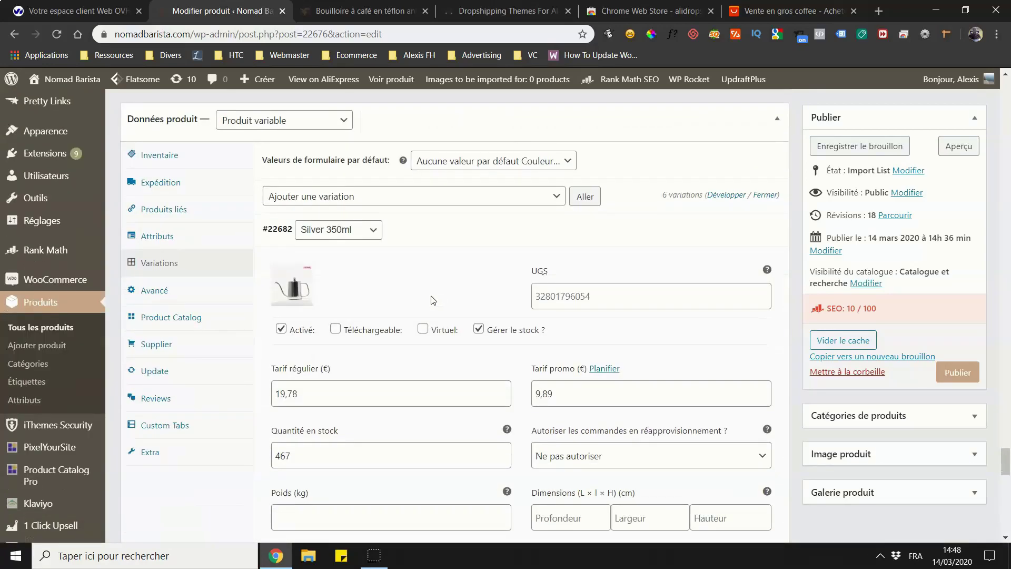
scroll(433, 300, "down", 4)
scroll(432, 300, "up", 3)
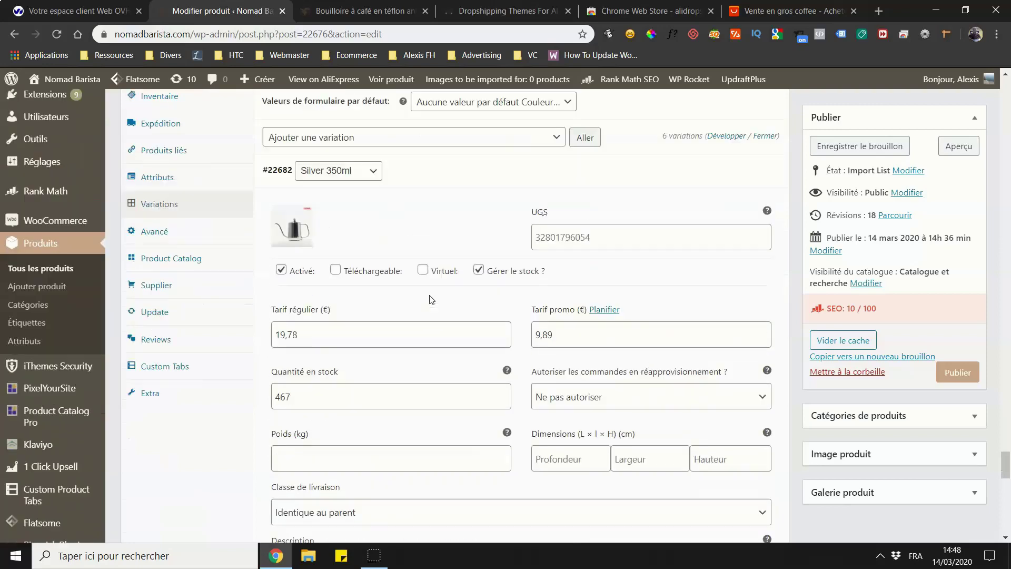
scroll(432, 300, "up", 1)
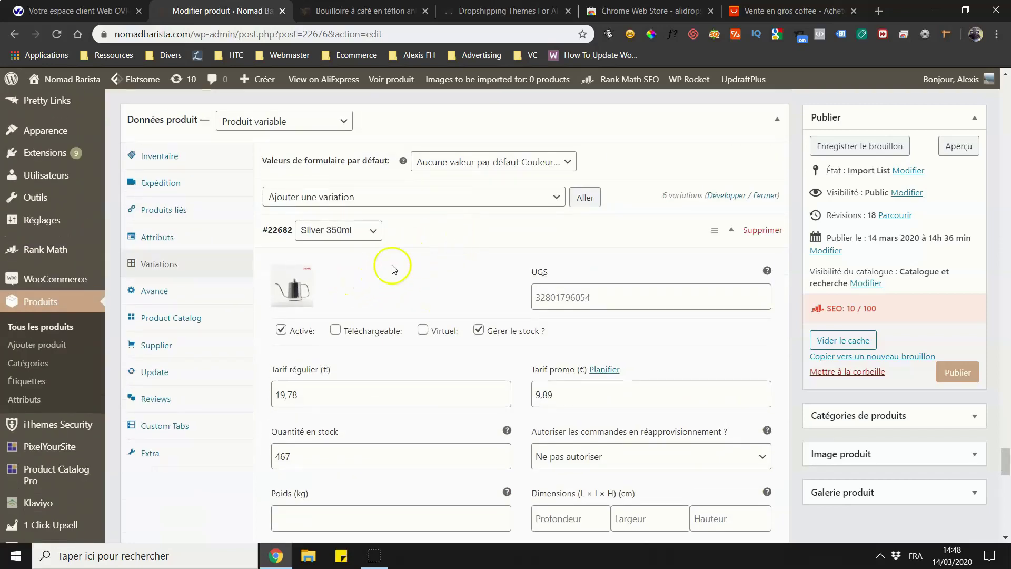
Open the kettle's supplier data and examine its product ID, product URL, store URL, store name and the purpose of the Notes field.
left_click(415, 243)
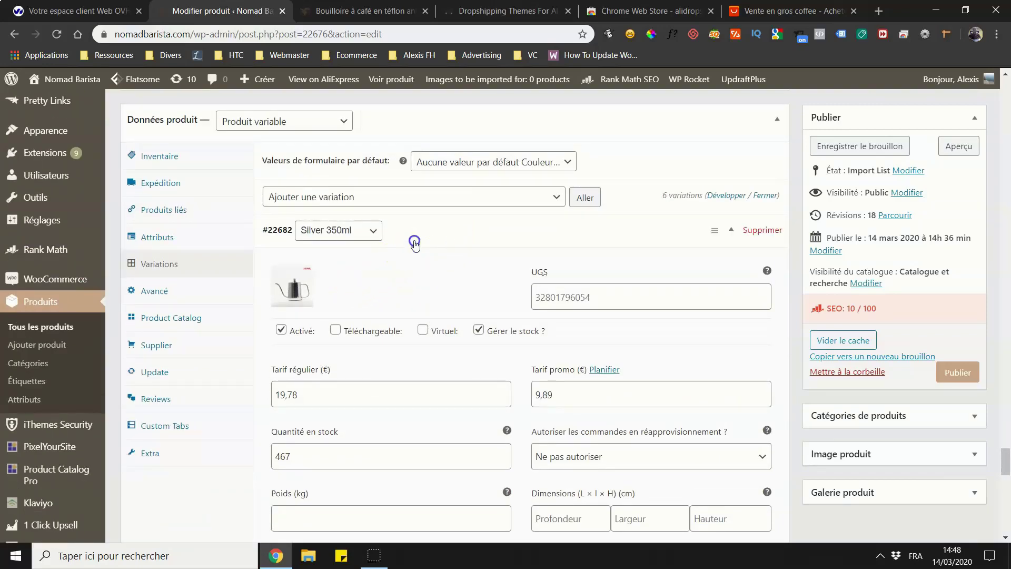
left_click(168, 351)
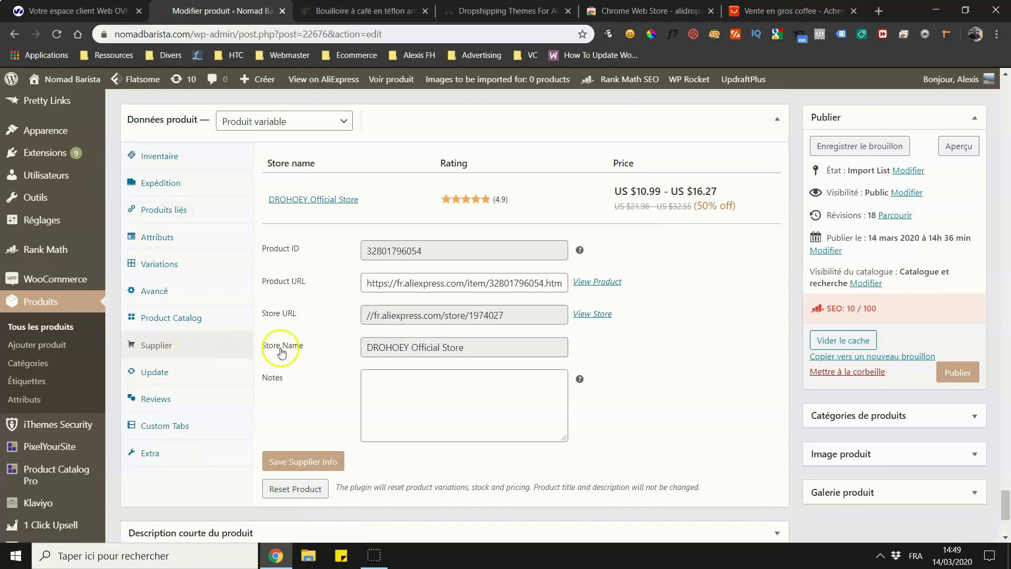
left_click(424, 253)
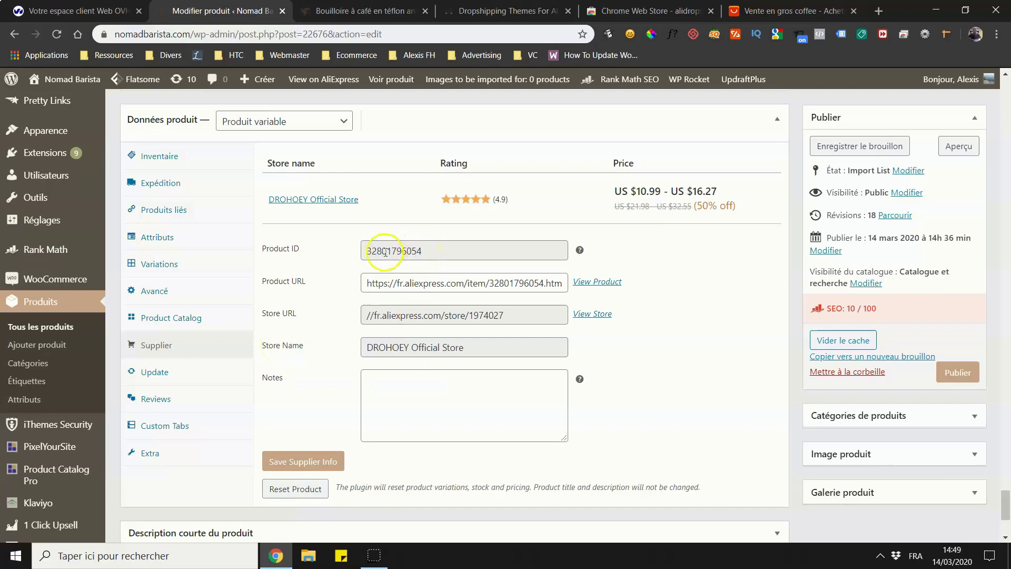
left_click(409, 282)
left_click_drag(428, 315, 506, 315)
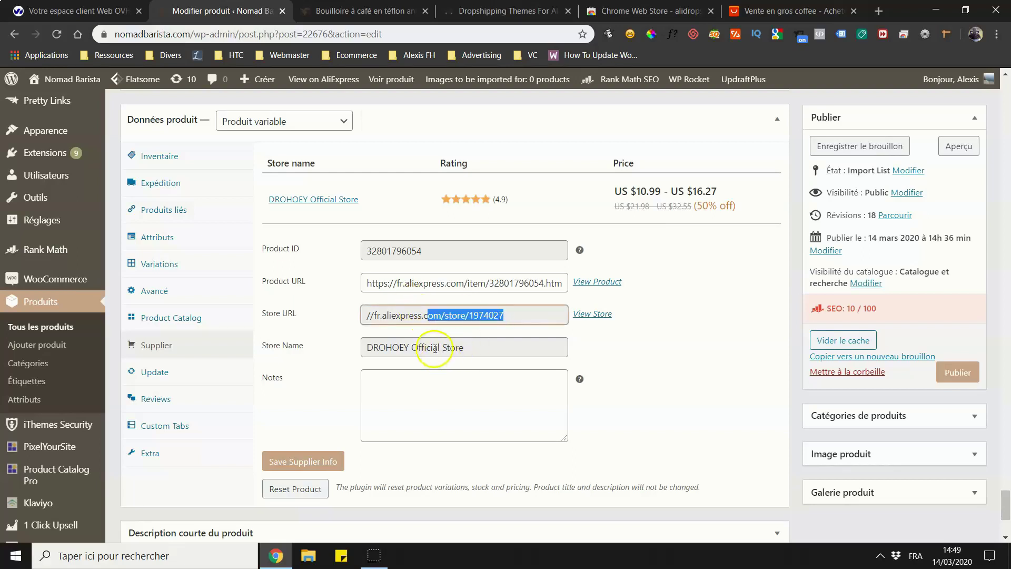
left_click_drag(433, 348, 392, 353)
left_click(393, 376)
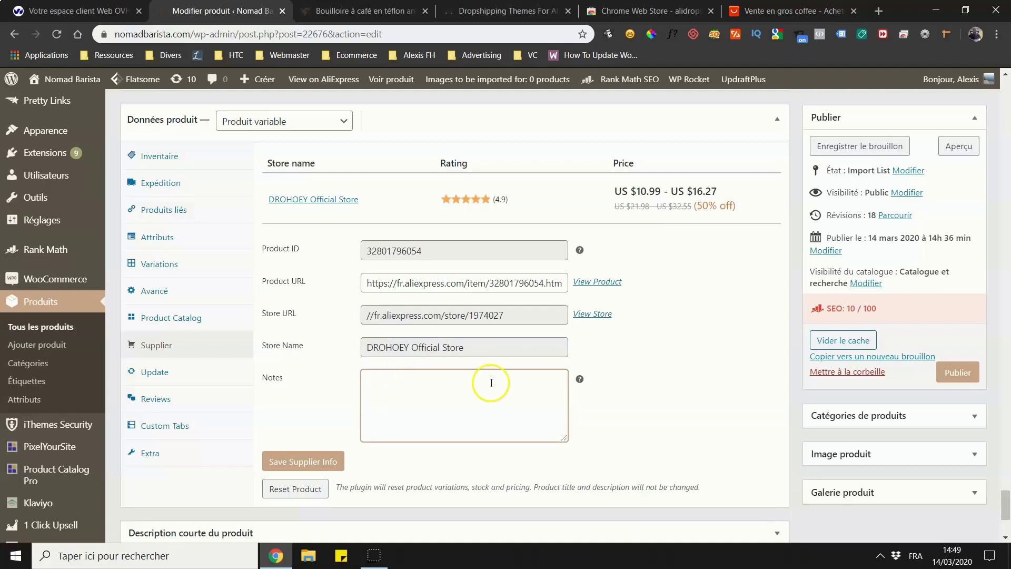
mouse_move(580, 379)
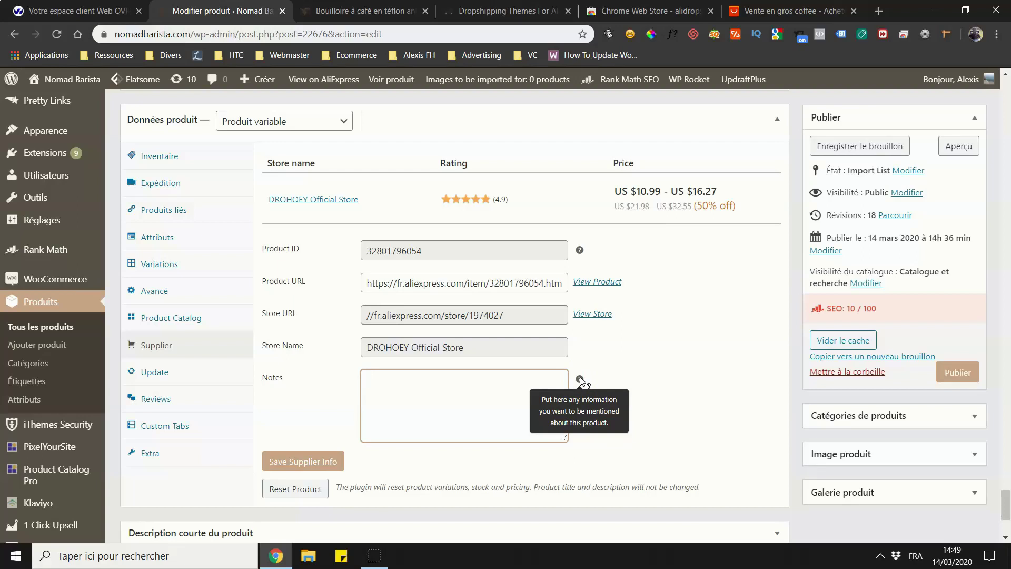
left_click(481, 402)
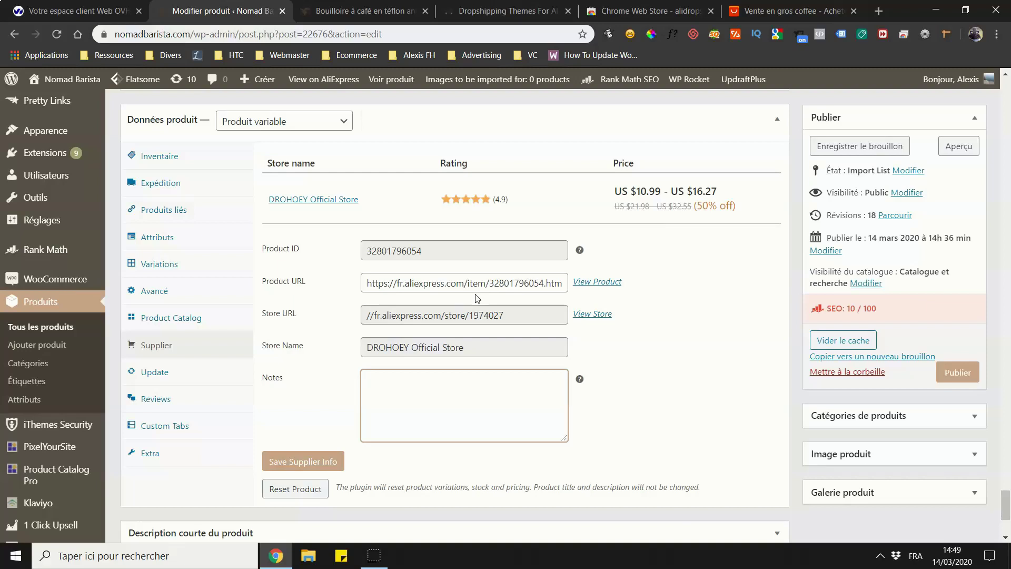
Go back over the supplier's product URL and the option for saving supplier info.
left_click(400, 279)
left_click(308, 461)
left_click(331, 436)
left_click(295, 409)
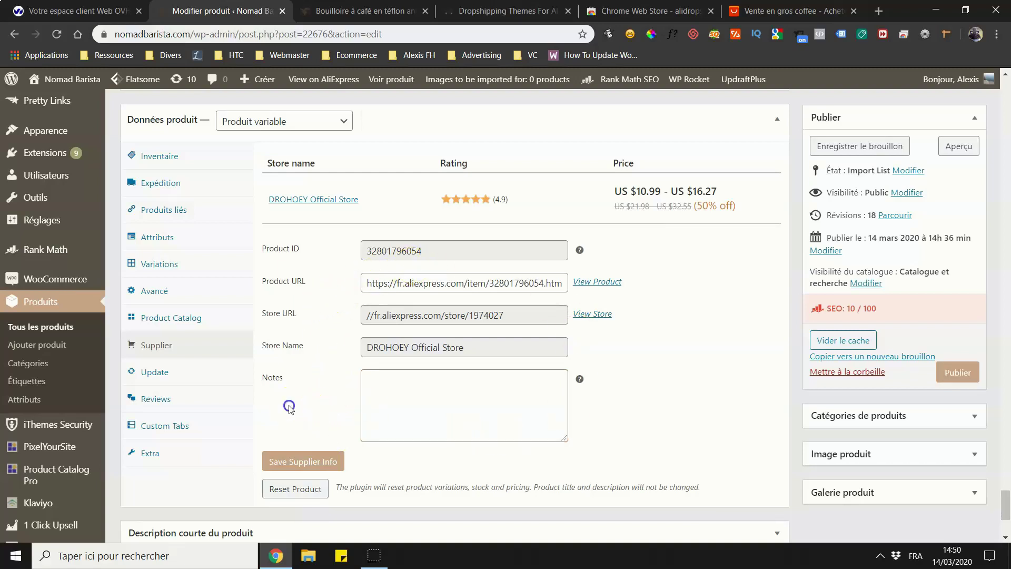
left_click(356, 260)
Open the kettle's update settings and review the Status choices along with the Variations, Price and Stock options.
left_click(158, 372)
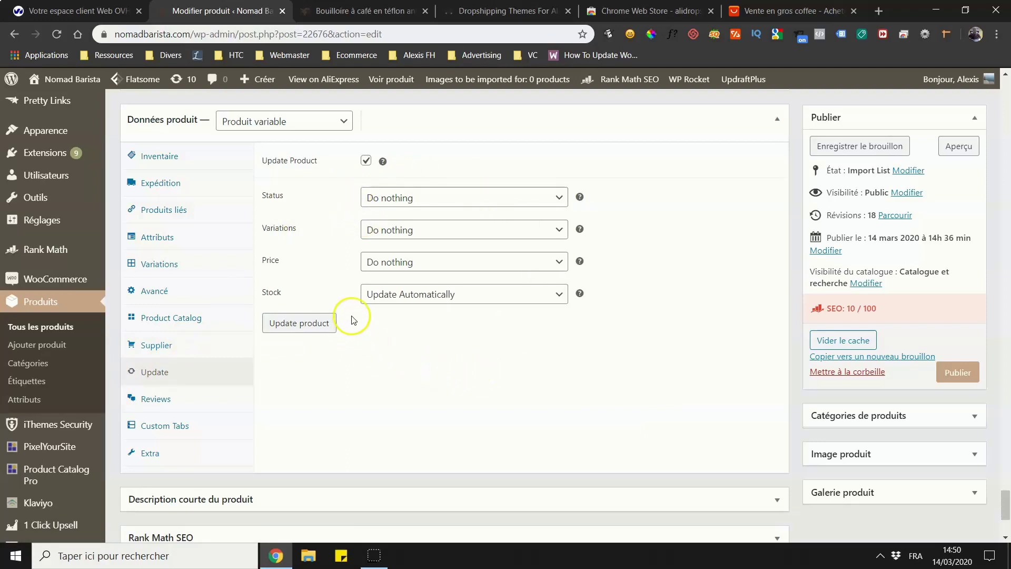
left_click(405, 199)
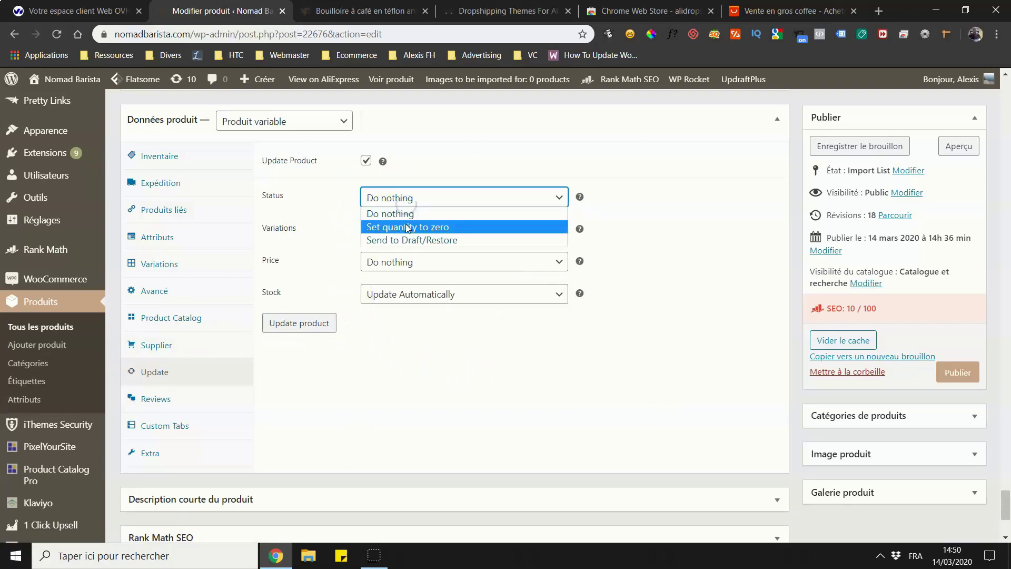
mouse_move(407, 229)
left_mouse_down()
mouse_move(418, 245)
mouse_move(402, 235)
left_mouse_up()
mouse_move(51, 103)
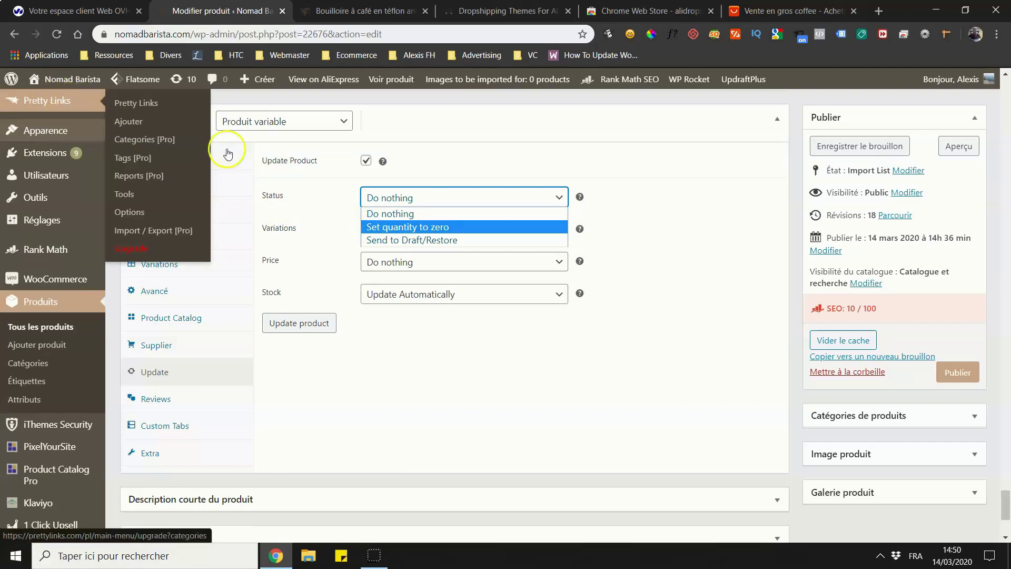
left_click(544, 420)
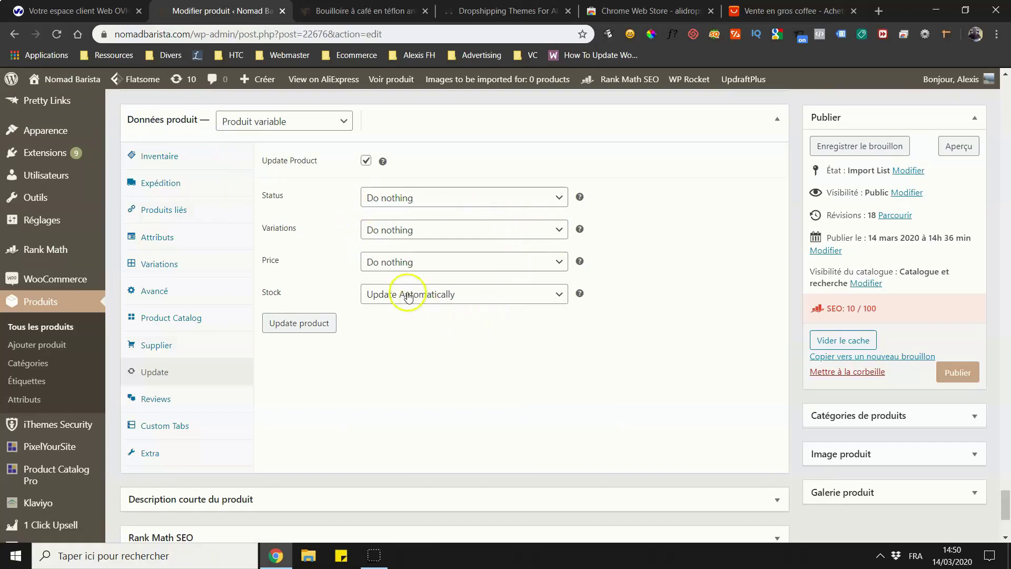
left_click(416, 262)
left_click(422, 234)
left_click(419, 353)
scroll(317, 416, "up", 2)
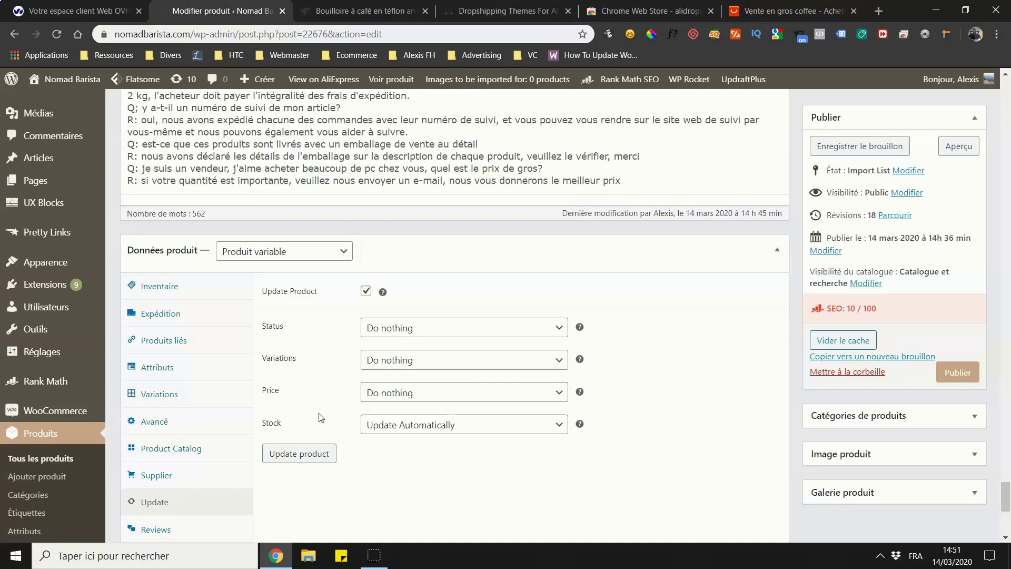
Glance at the AliExpress coffee results, return to the product editor and look over the AliDropship Woo entries for reports, import, settings, tracking and license.
left_click(790, 10)
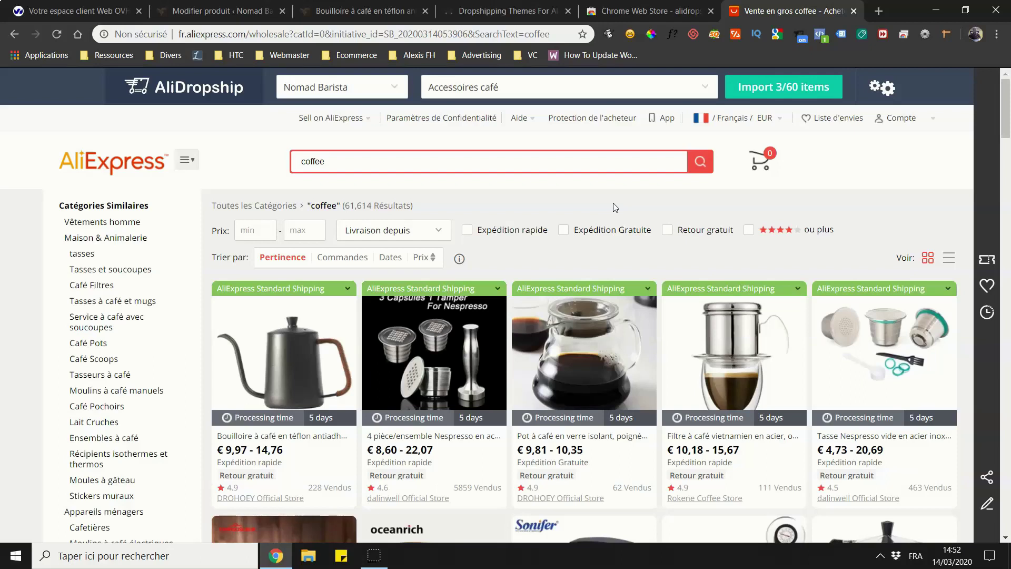
left_click(244, 11)
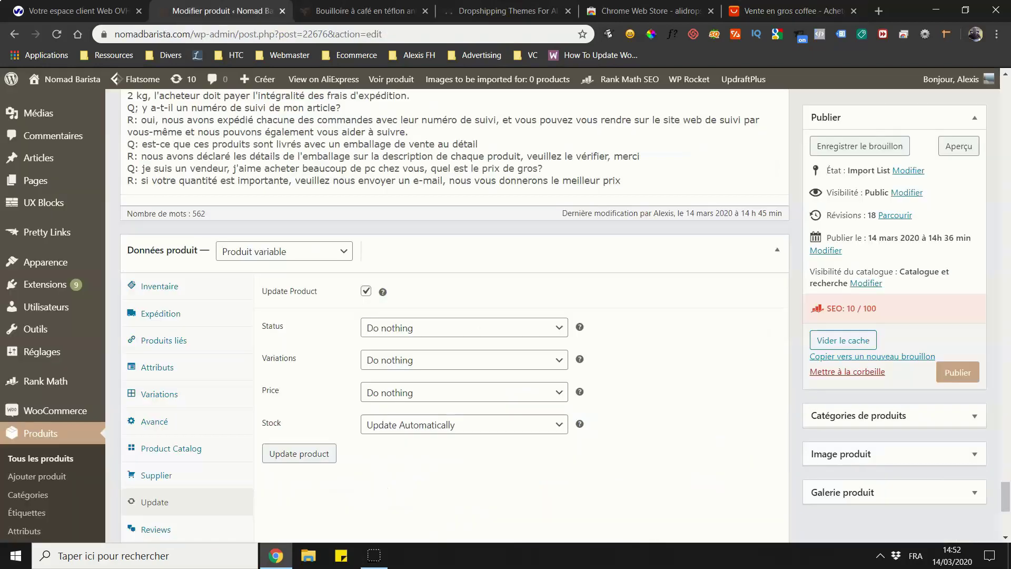
scroll(75, 158, "up", 8)
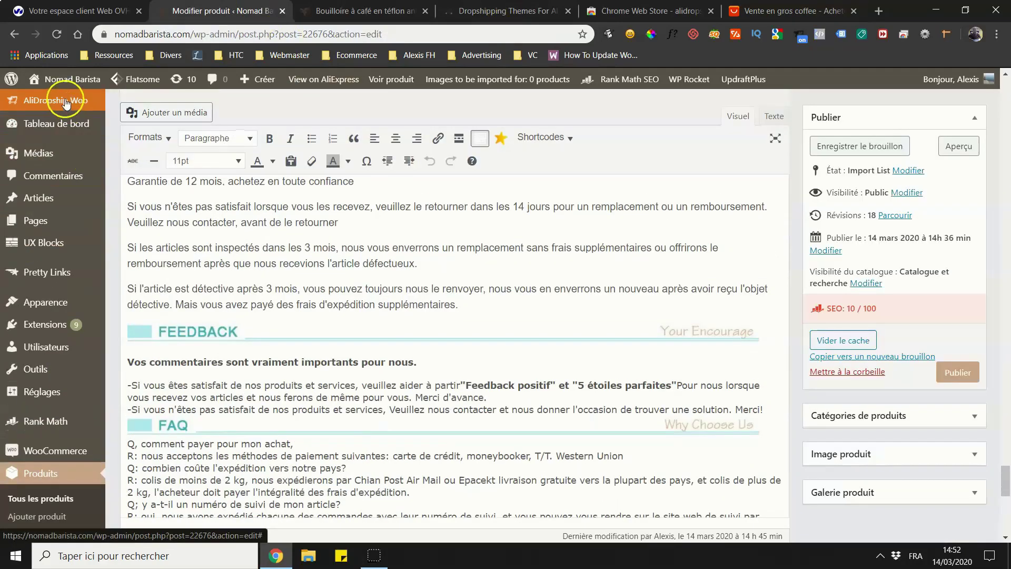
left_click(65, 102)
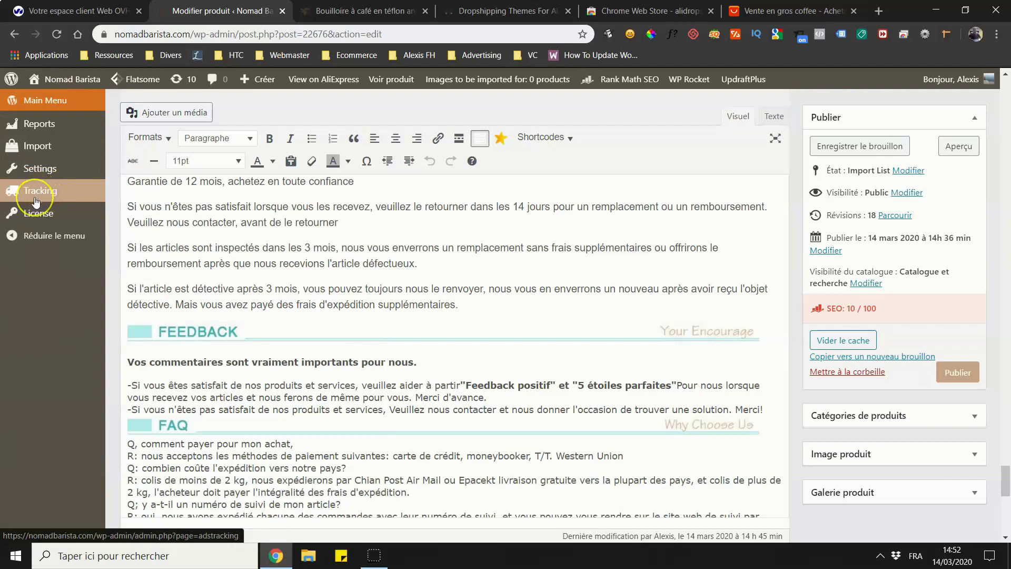
left_click(35, 201)
left_click(41, 181)
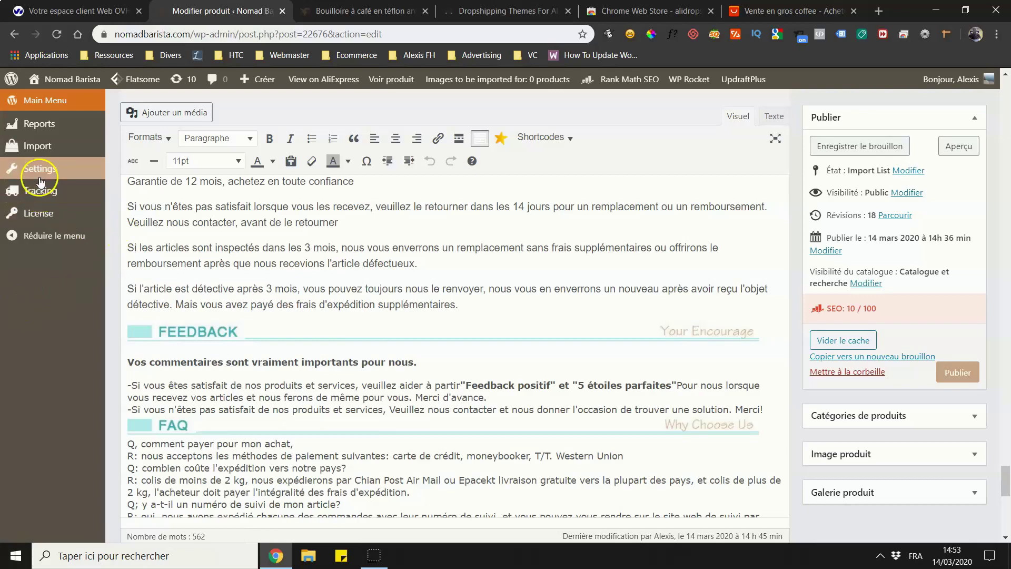
scroll(94, 300, "down", 4)
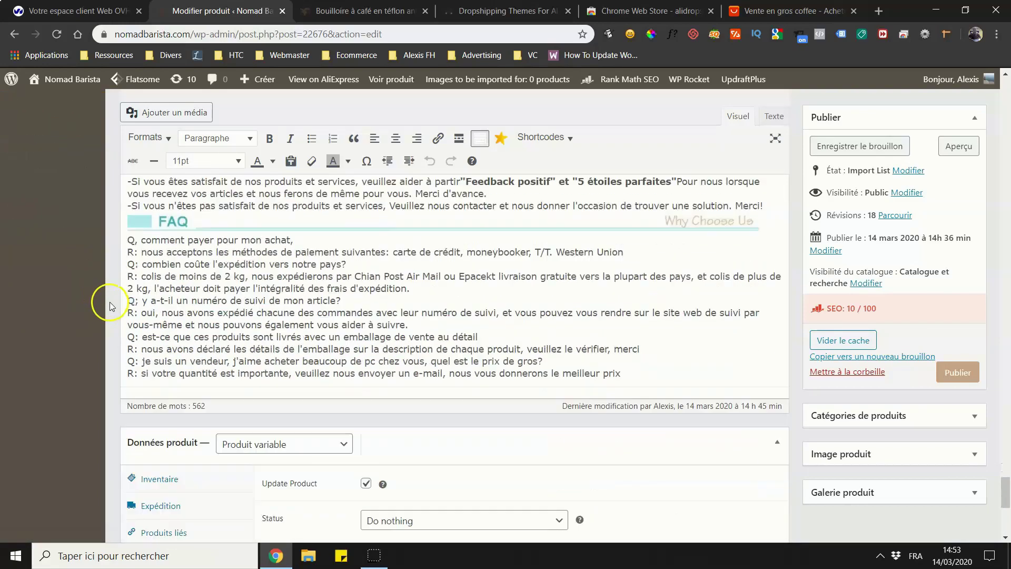
scroll(110, 306, "down", 4)
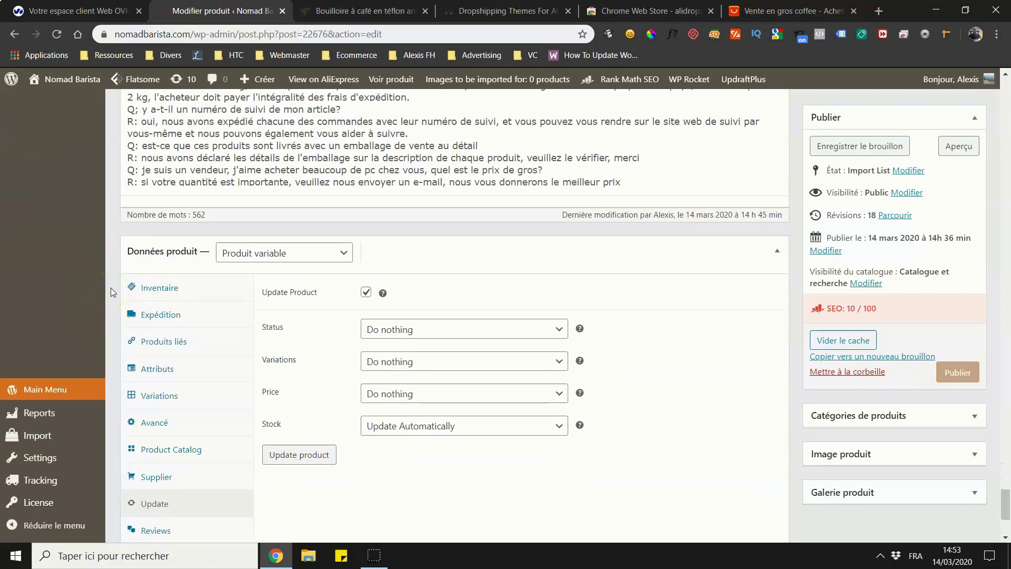
scroll(102, 348, "up", 3)
scroll(22, 267, "down", 1)
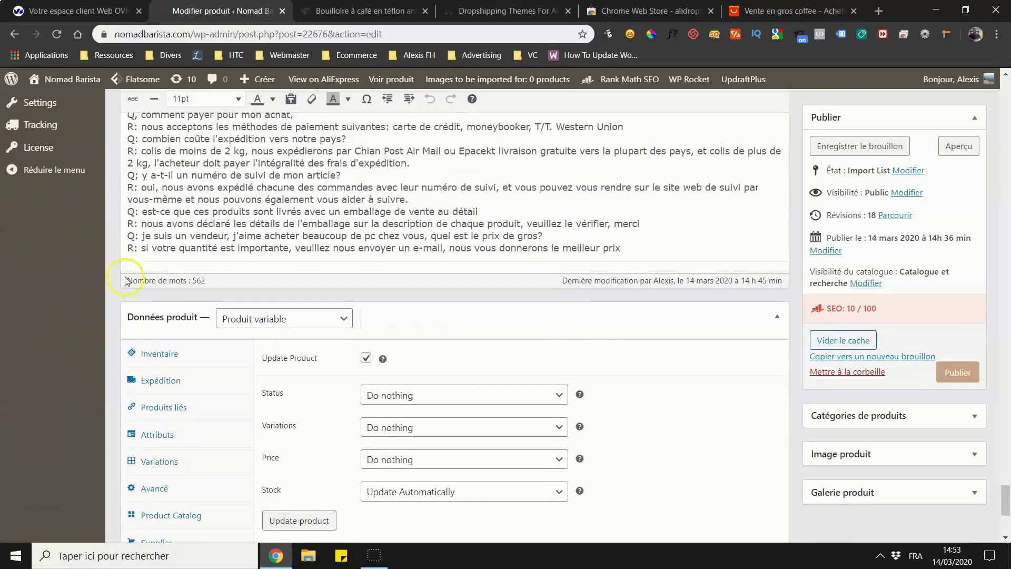
scroll(23, 274, "up", 1)
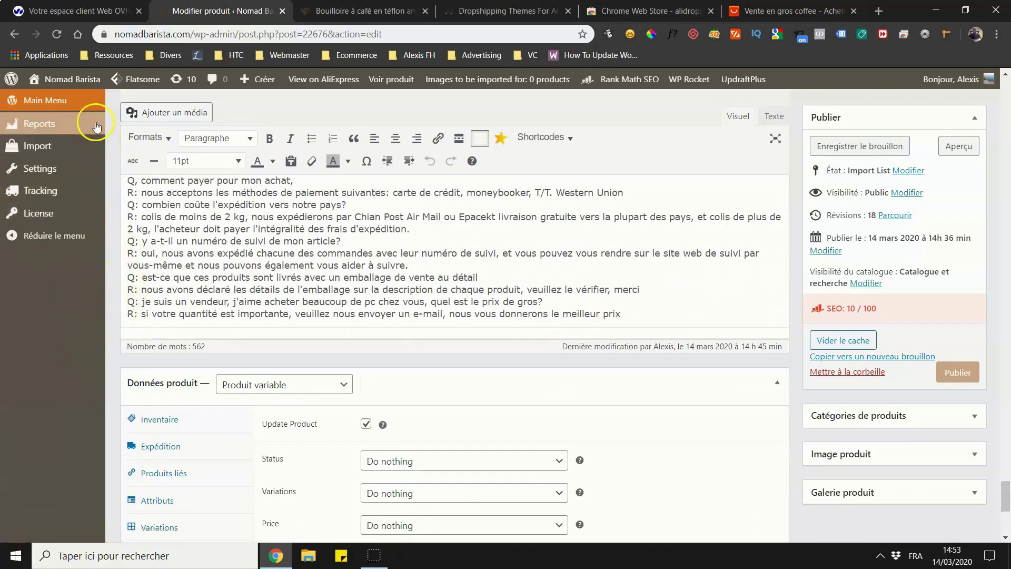
scroll(53, 237, "up", 5)
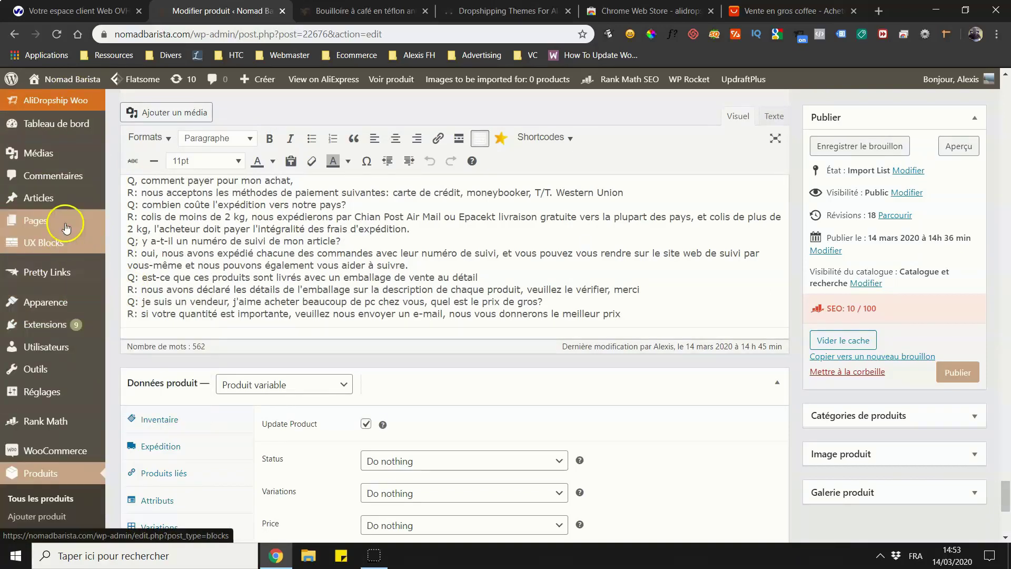
Open the WooCommerce orders list and open the most recent order, dated 13 Mar 2020.
mouse_move(23, 449)
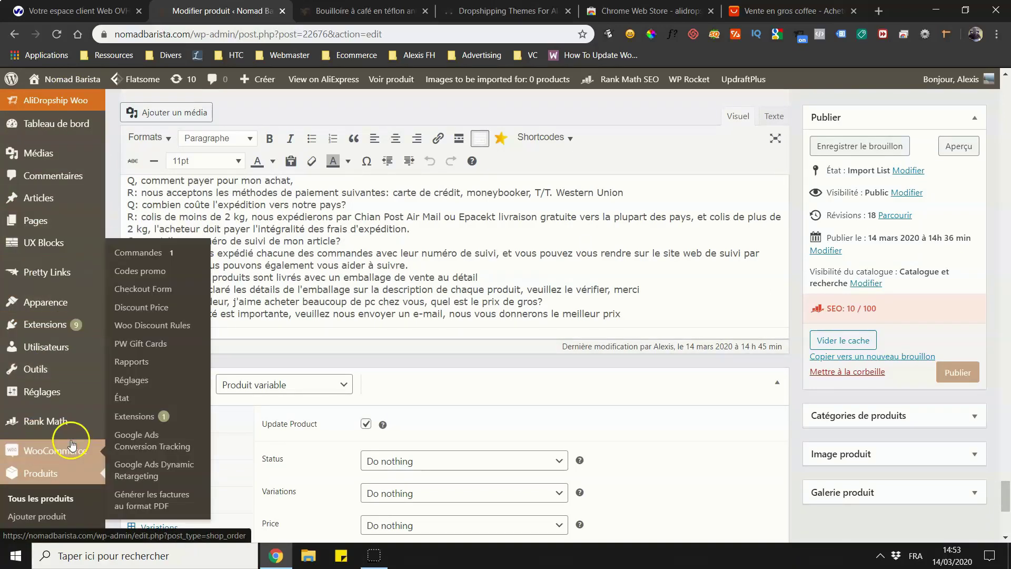
left_click(136, 256)
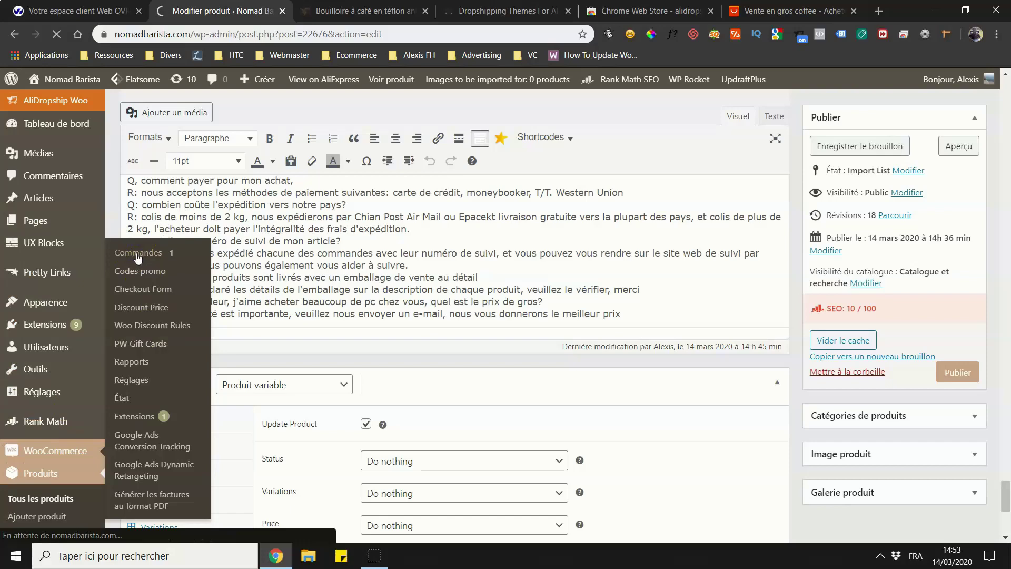
left_click(136, 256)
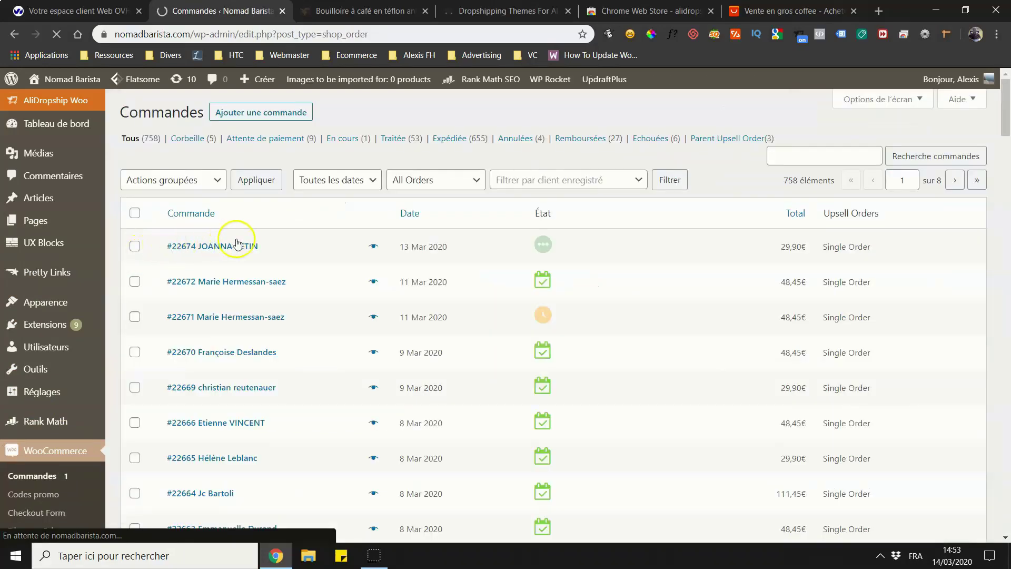
left_click(226, 245)
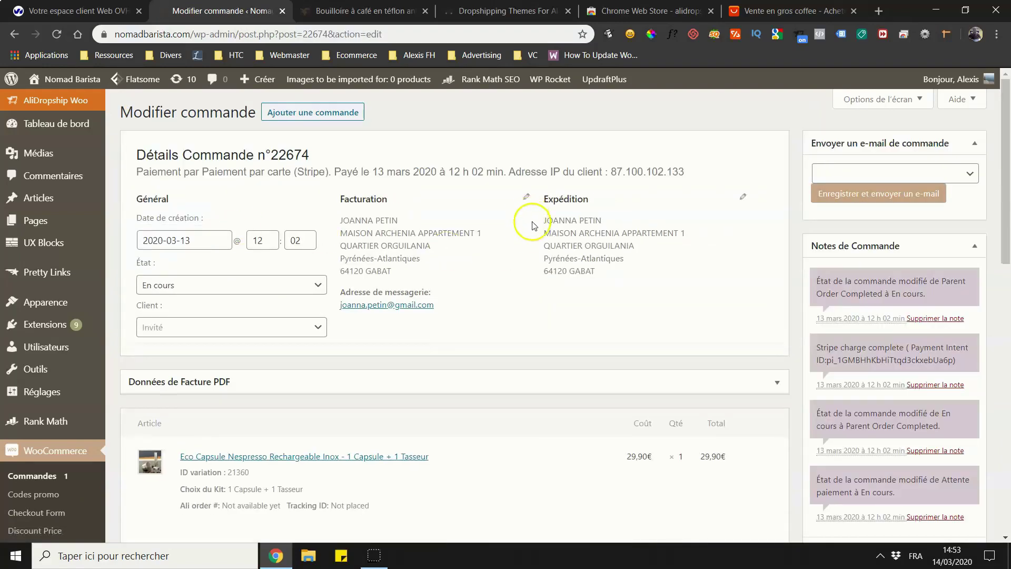
Examine the order's customer details, ordered items and notes, together with its automatic order placement and tracking actions.
scroll(511, 295, "down", 1)
scroll(761, 217, "up", 1)
scroll(801, 287, "down", 6)
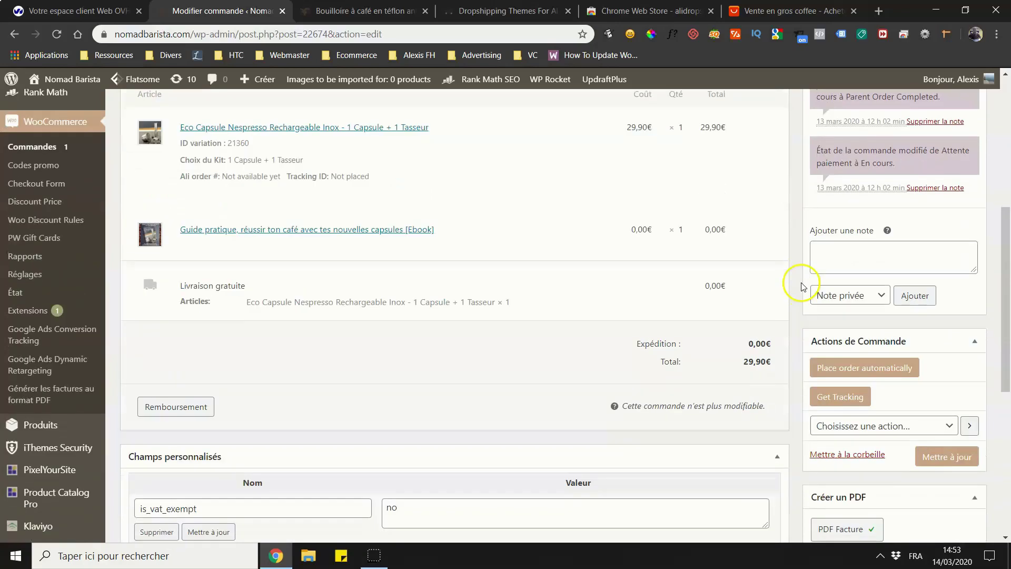
scroll(801, 286, "down", 3)
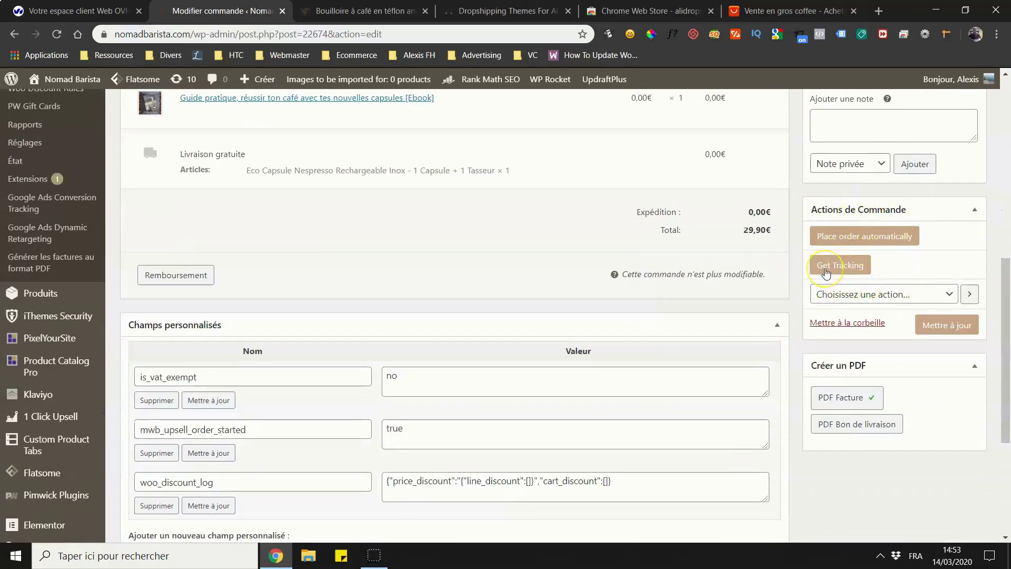
left_click(826, 273)
scroll(826, 253, "up", 2)
scroll(806, 254, "up", 5)
scroll(808, 258, "down", 4)
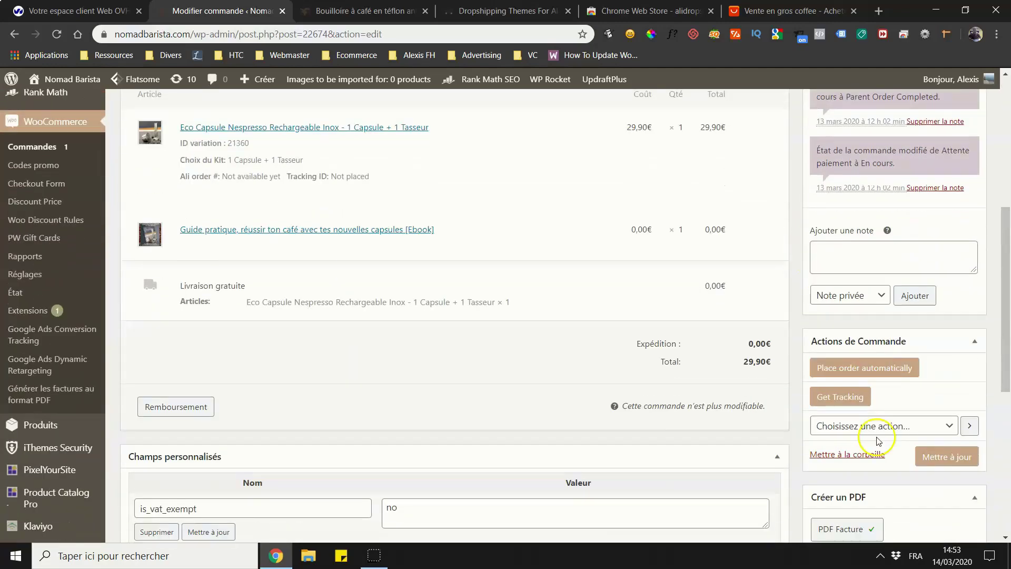
scroll(831, 359, "up", 5)
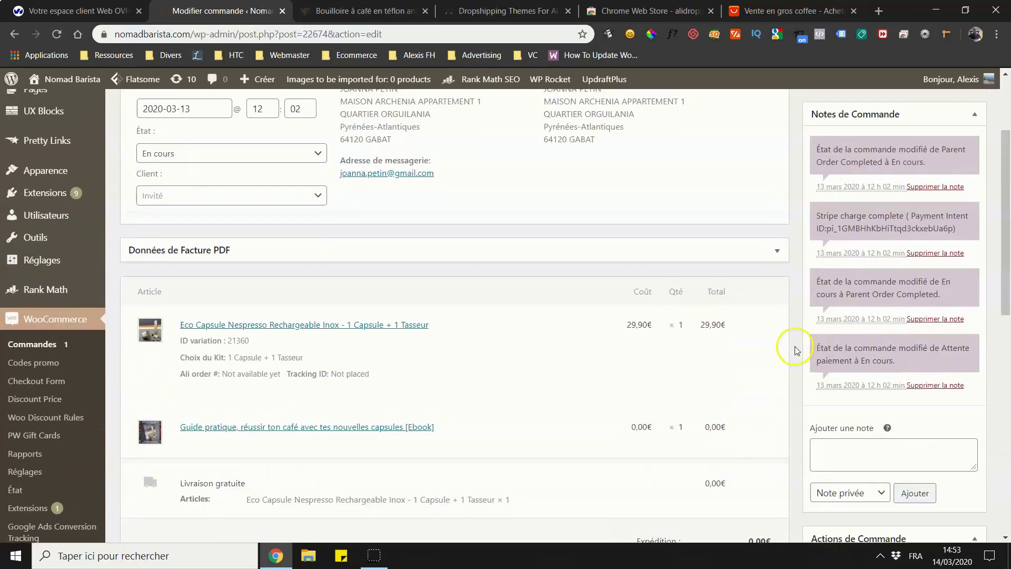
scroll(794, 346, "up", 1)
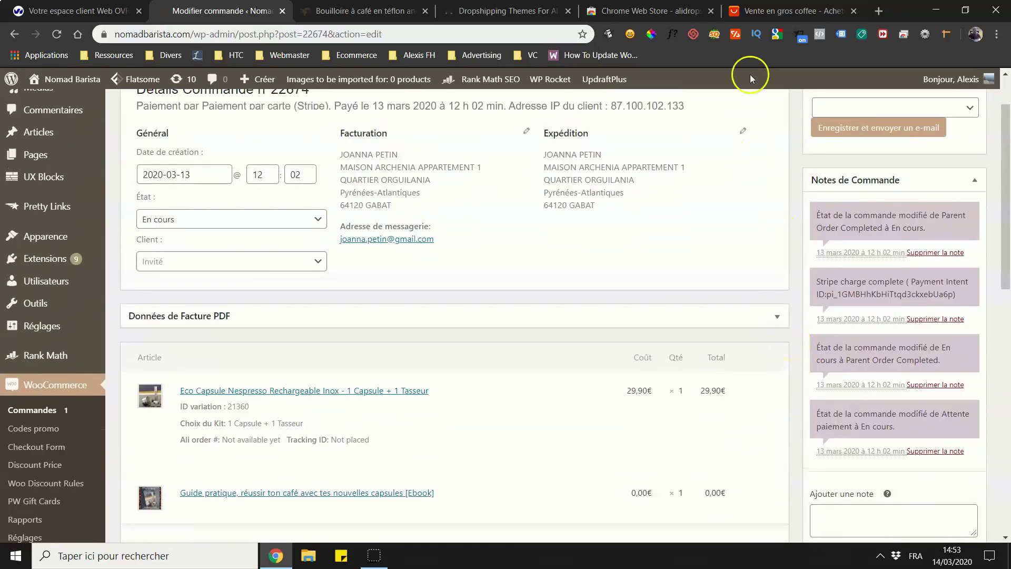
Move the AliExpress coffee results directly beside the order page in the browser and return to the order's actions.
left_click_drag(763, 10, 363, 10)
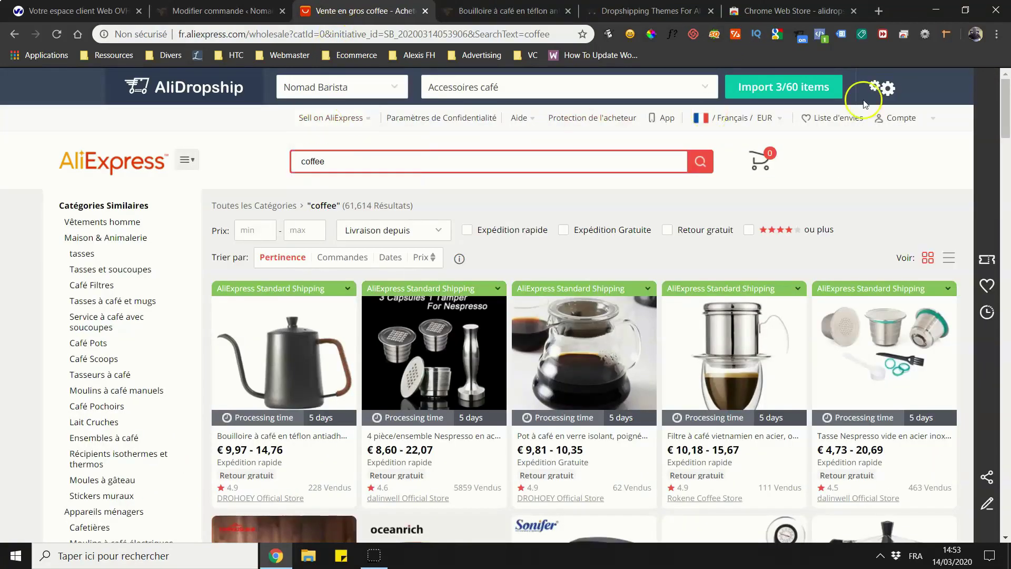
left_click(800, 36)
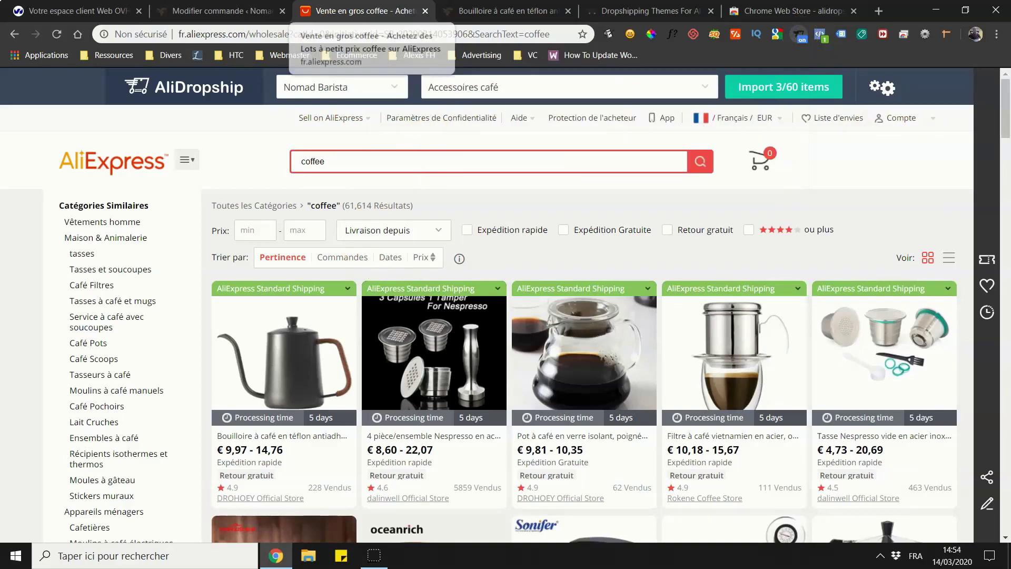
left_click(253, 10)
scroll(767, 366, "down", 4)
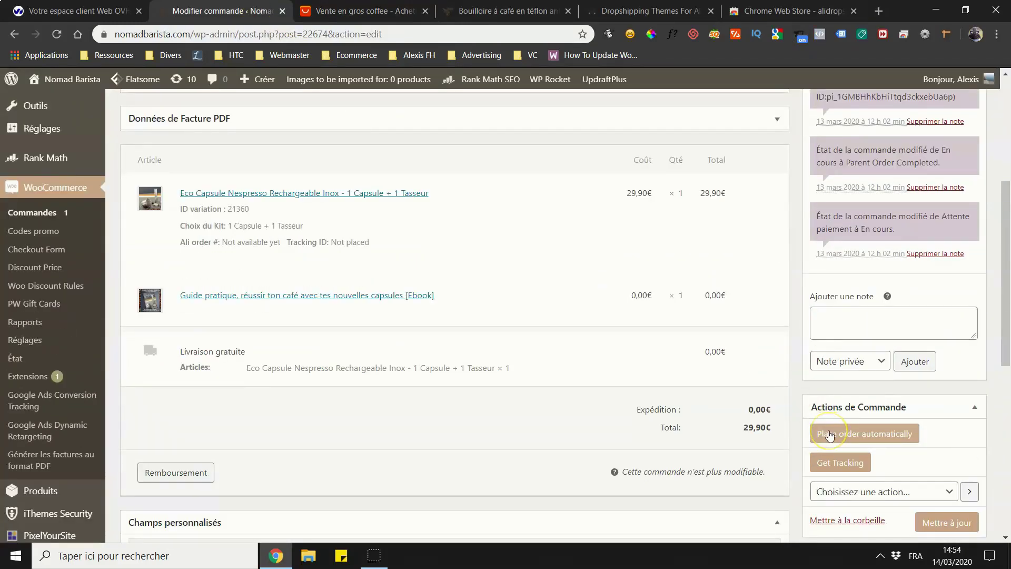
Start automatic placement of the order and look over the supplier message and product status in the fulfillment dialog.
left_click(829, 435)
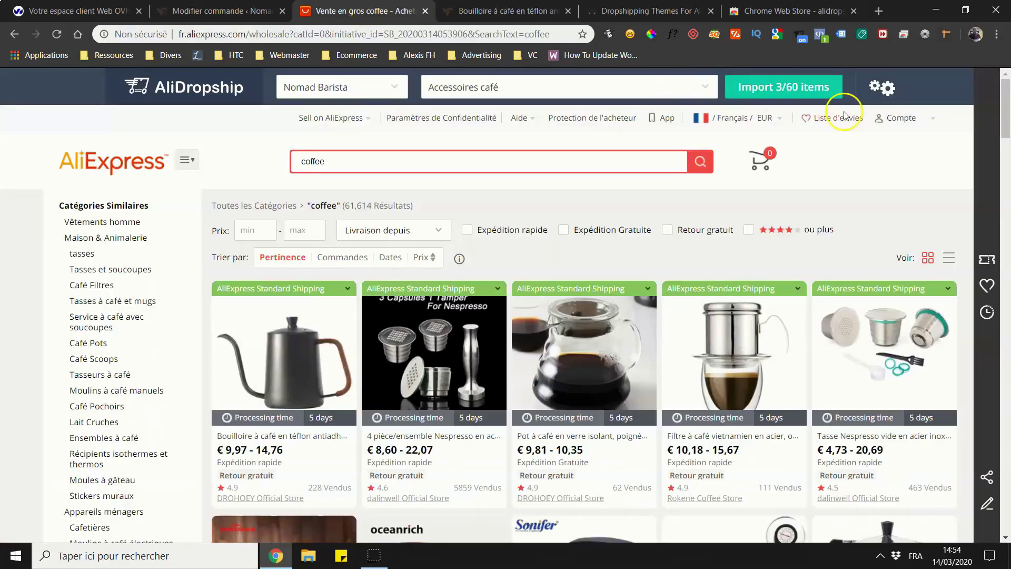
mouse_move(896, 118)
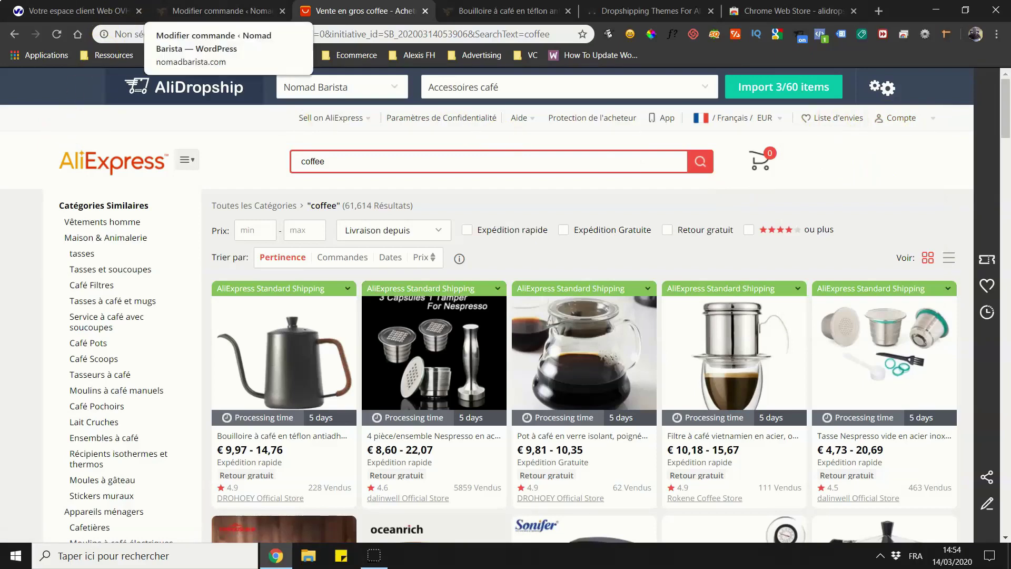
left_click(191, 20)
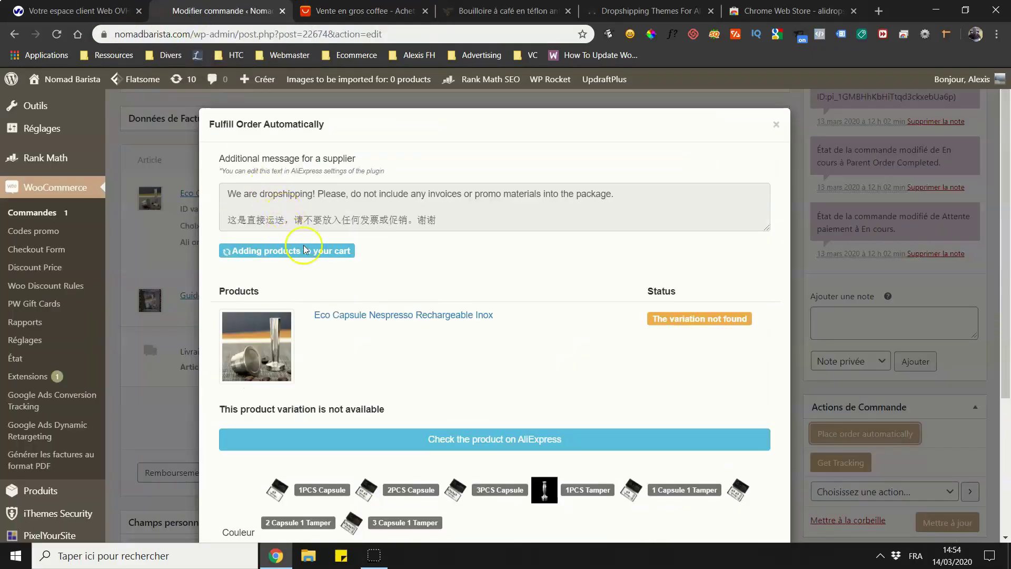
scroll(353, 321, "down", 1)
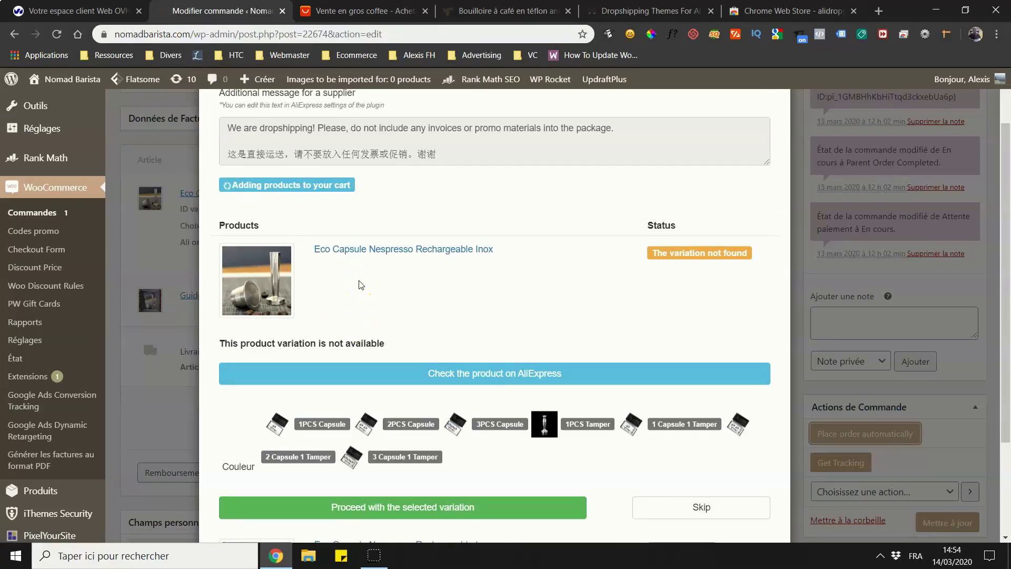
scroll(369, 292, "up", 1)
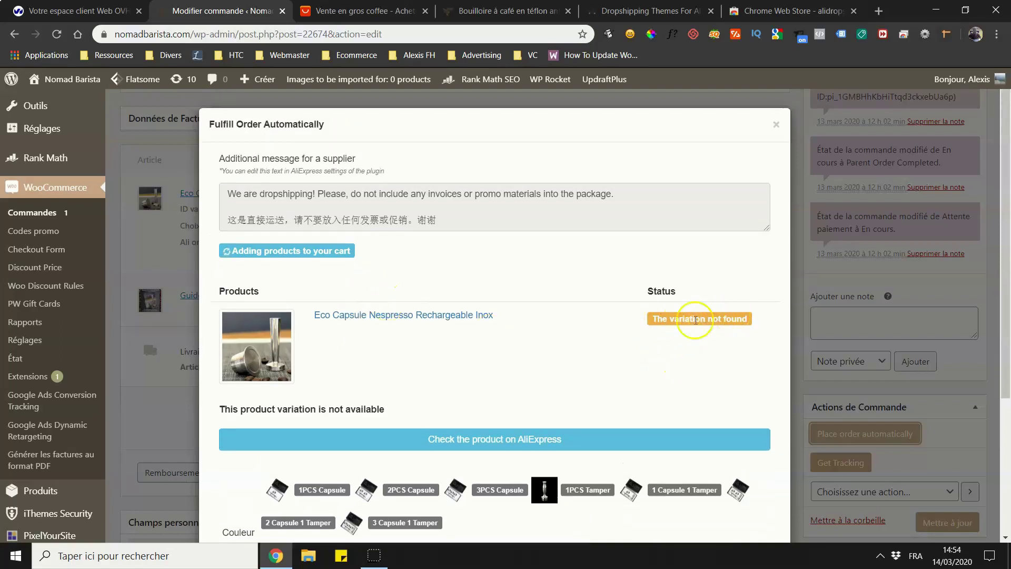
scroll(474, 303, "down", 2)
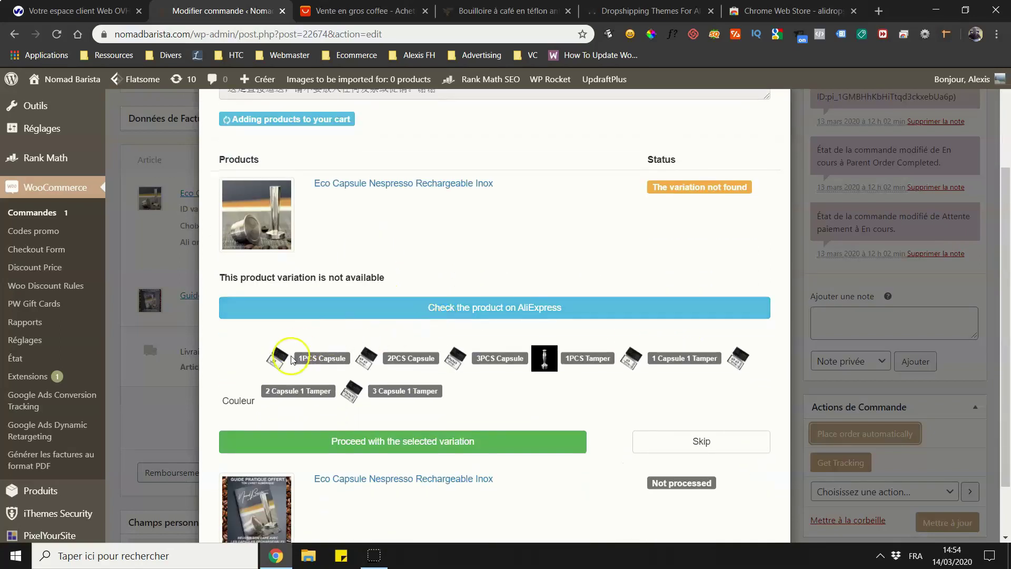
Choose the 1 Capsule 1 Tamper variation for the rechargeable Nespresso capsule and proceed with it.
mouse_move(395, 364)
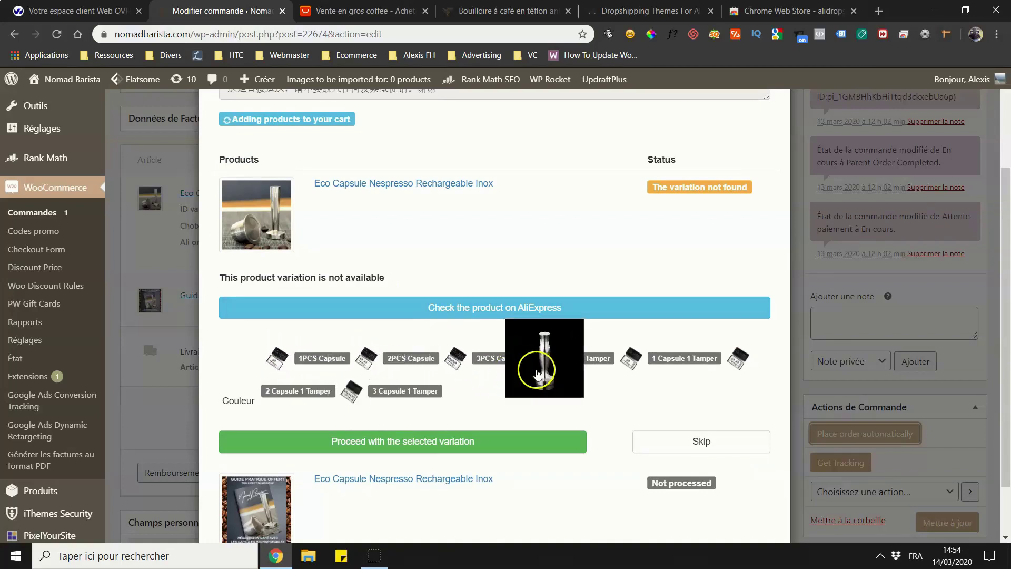
mouse_move(274, 360)
scroll(226, 348, "down", 1)
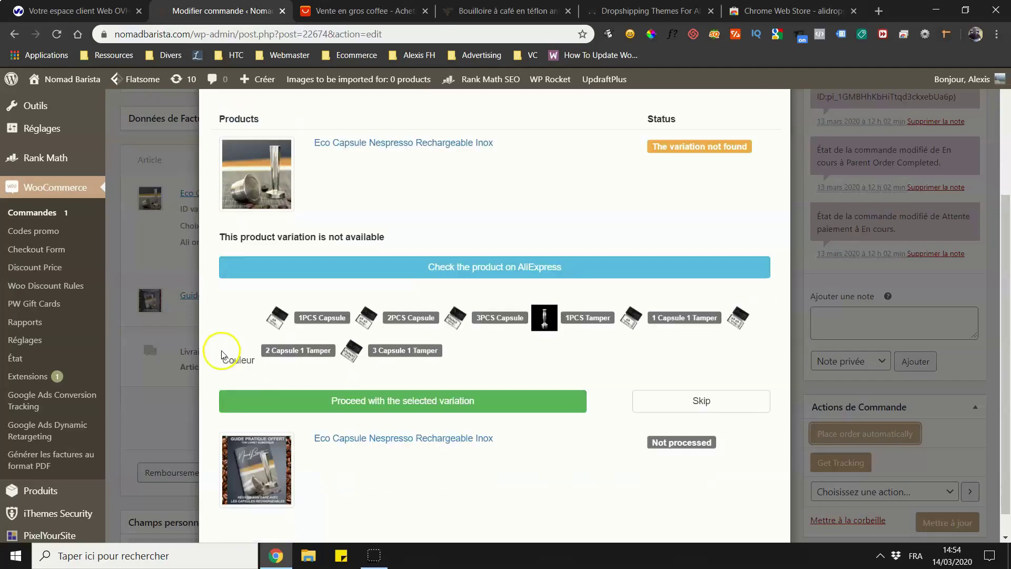
scroll(249, 313, "up", 2)
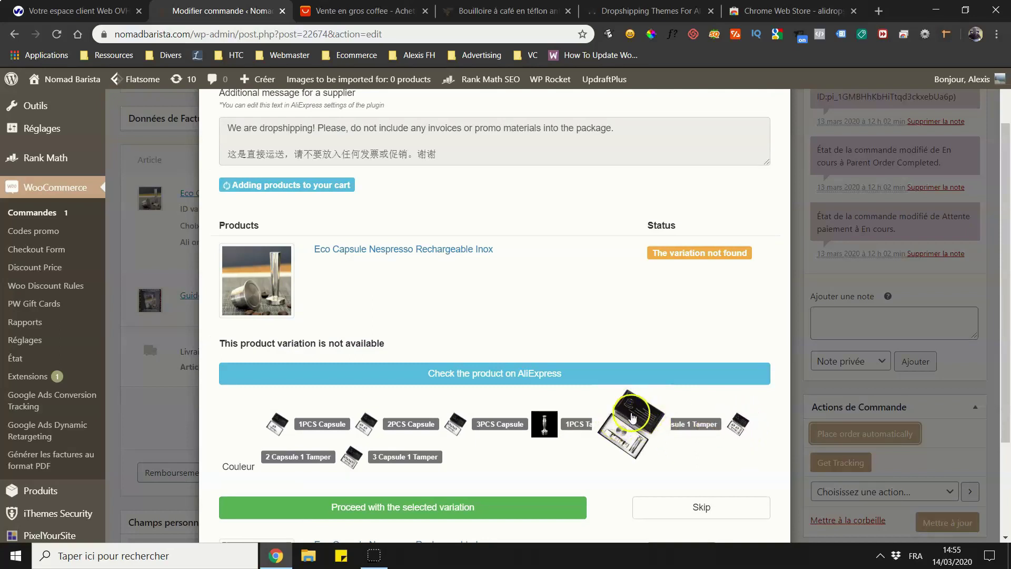
left_click(642, 428)
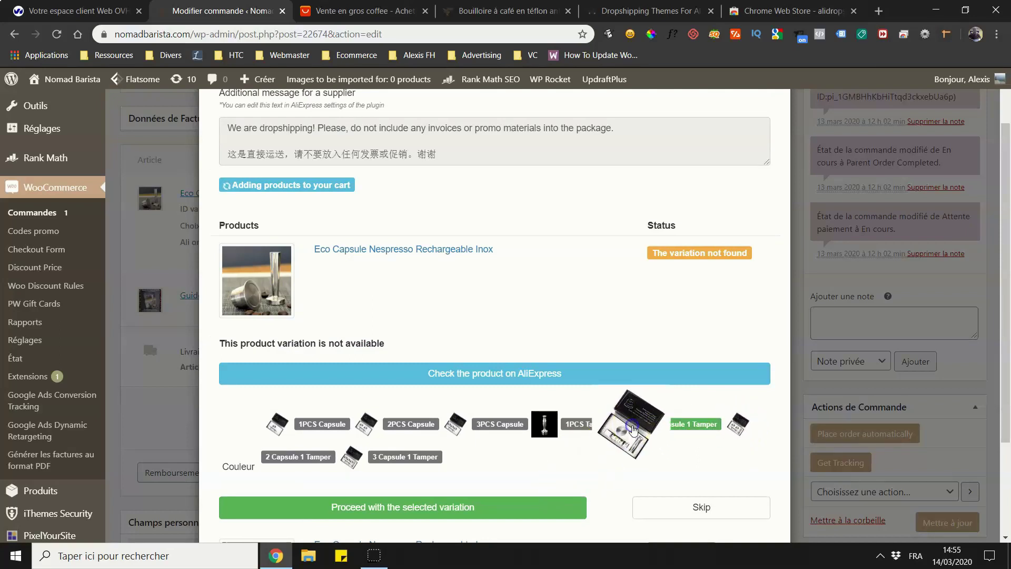
scroll(627, 428, "down", 3)
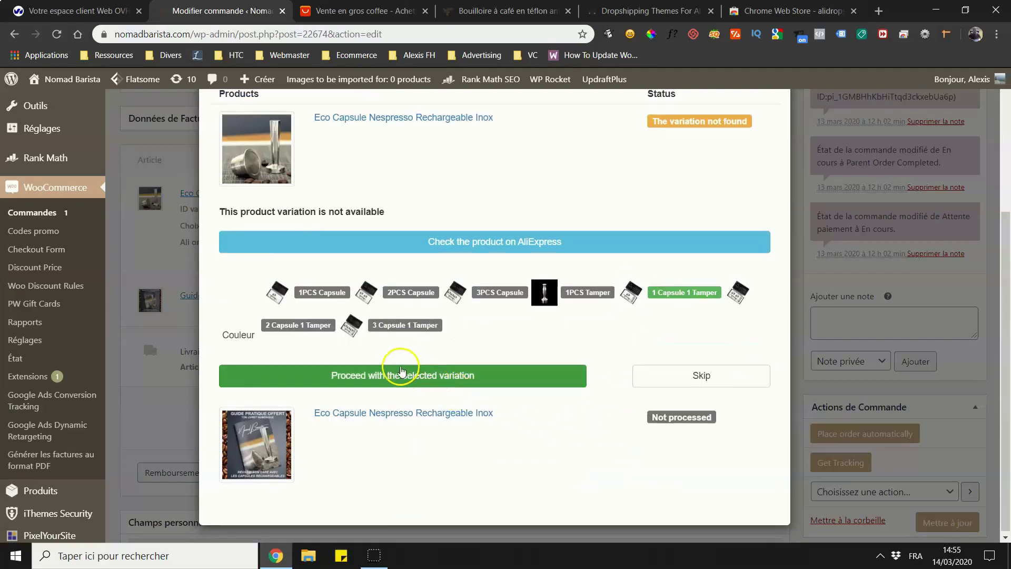
left_click(468, 379)
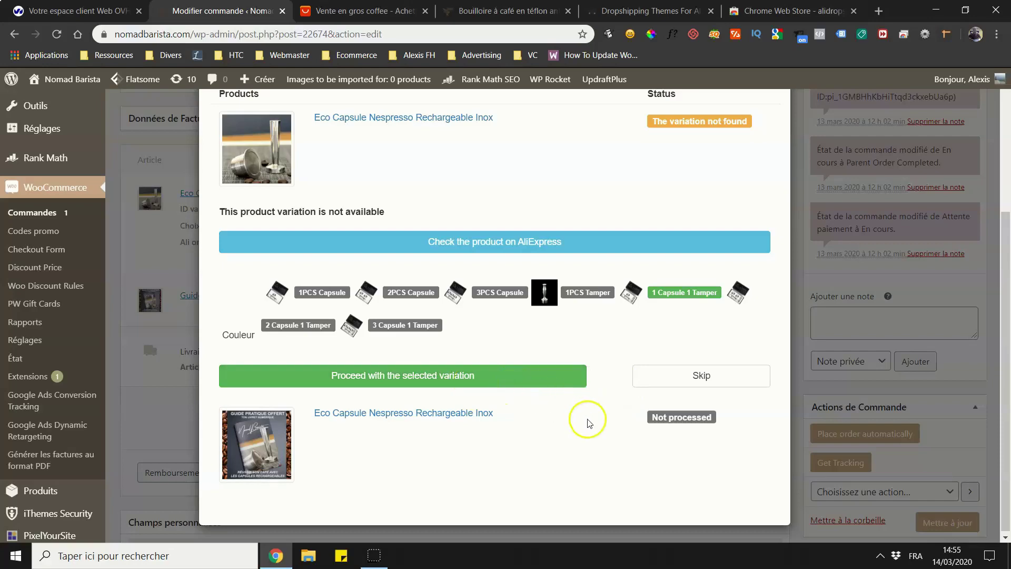
scroll(362, 241, "down", 1)
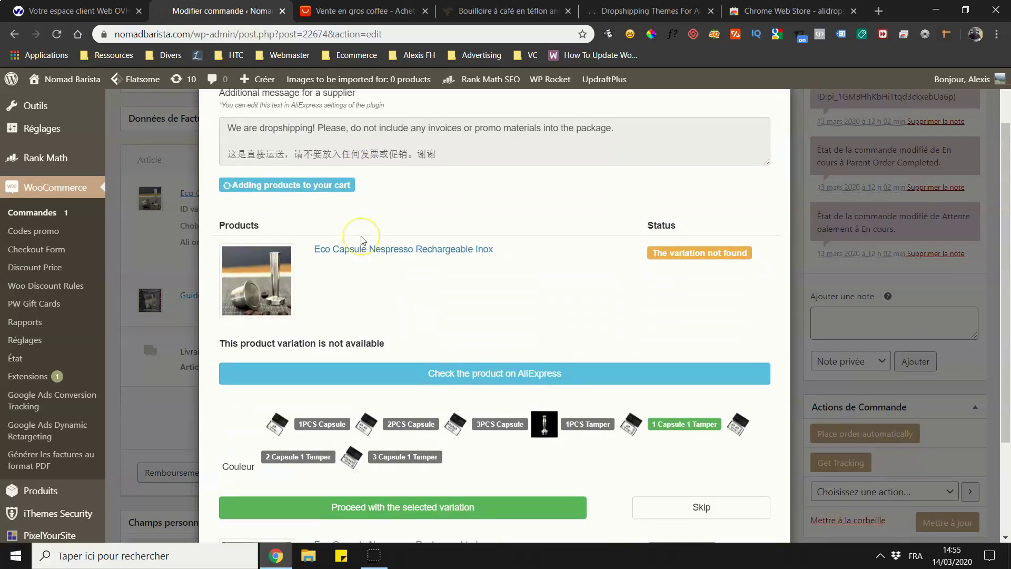
scroll(361, 246, "down", 2)
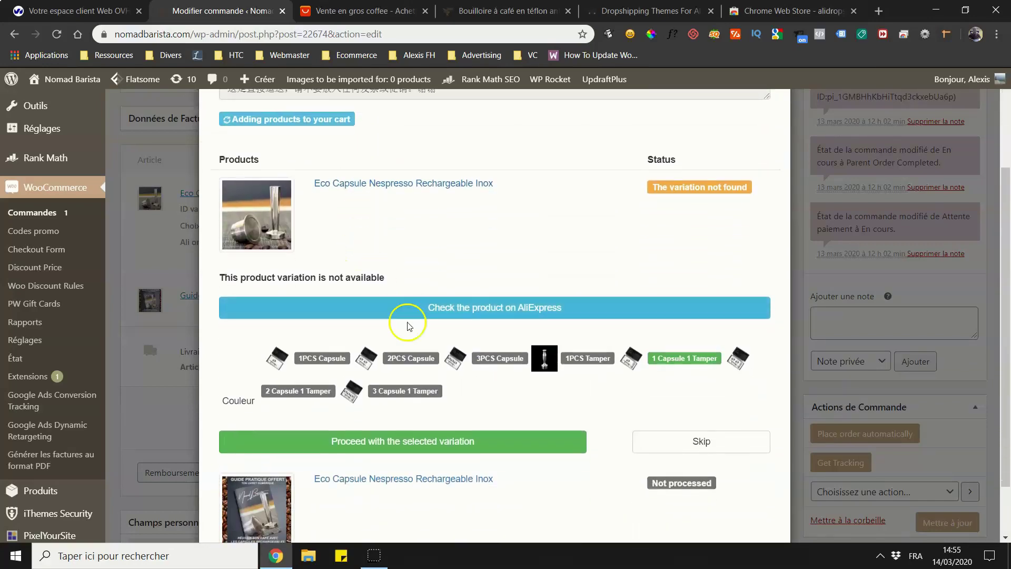
left_click(427, 439)
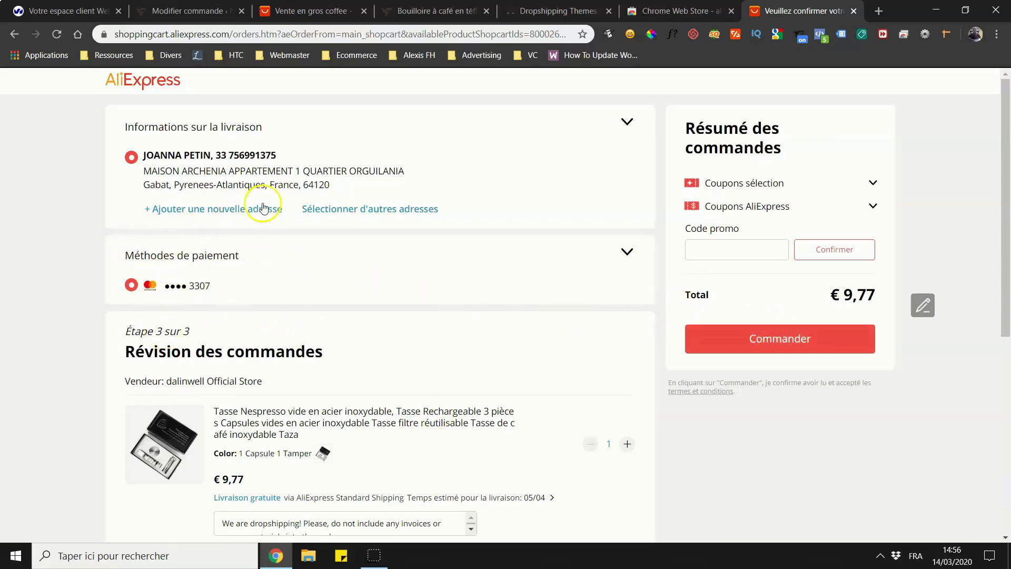
Review the item, shipping and dropshipping message to the supplier at the AliExpress checkout and place the order.
scroll(261, 253, "down", 5)
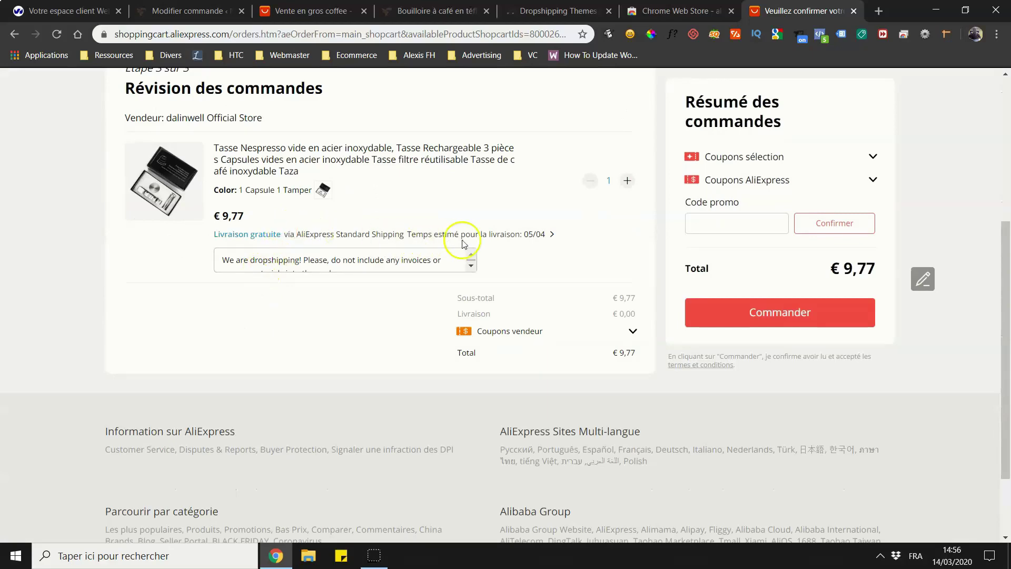
scroll(261, 254, "up", 1)
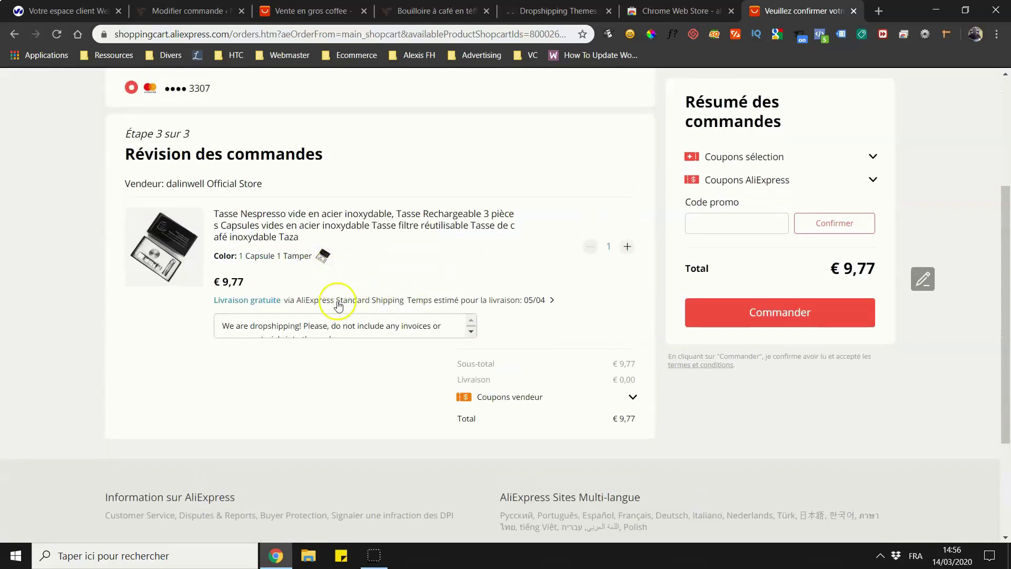
scroll(349, 323, "up", 1)
left_click(294, 391)
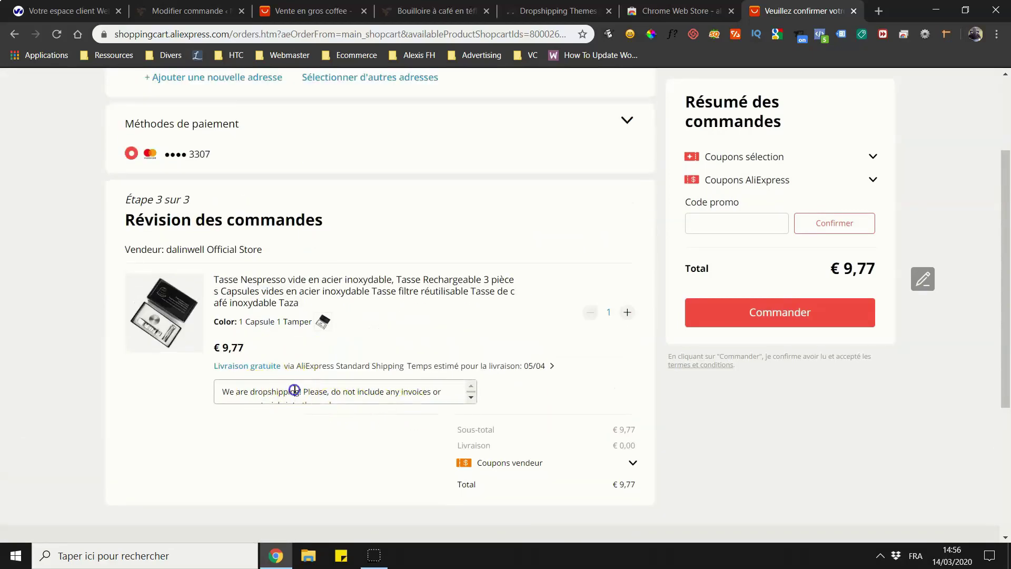
left_click_drag(294, 390, 211, 379)
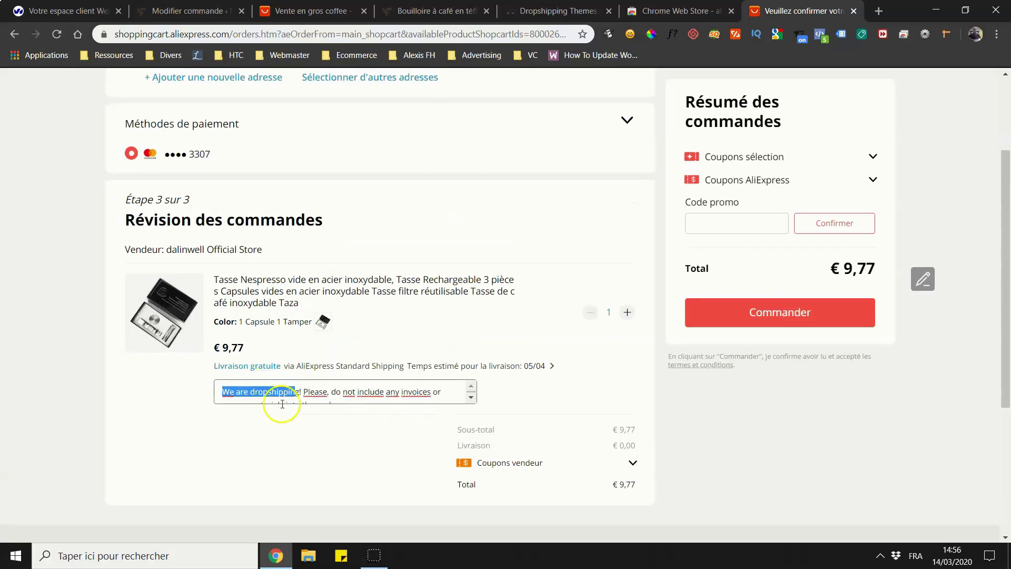
left_click(358, 392)
scroll(292, 426, "up", 2)
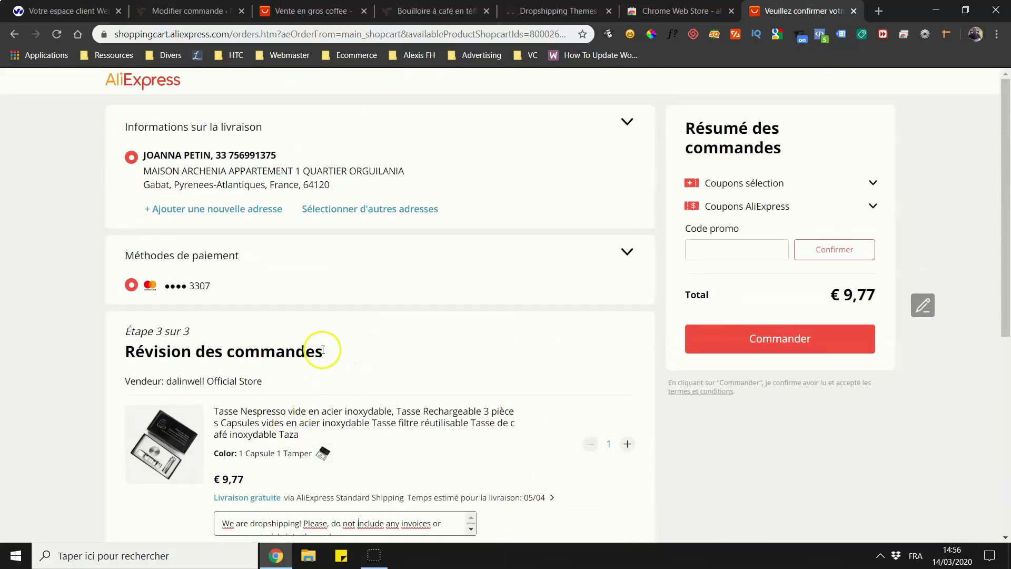
left_click(776, 343)
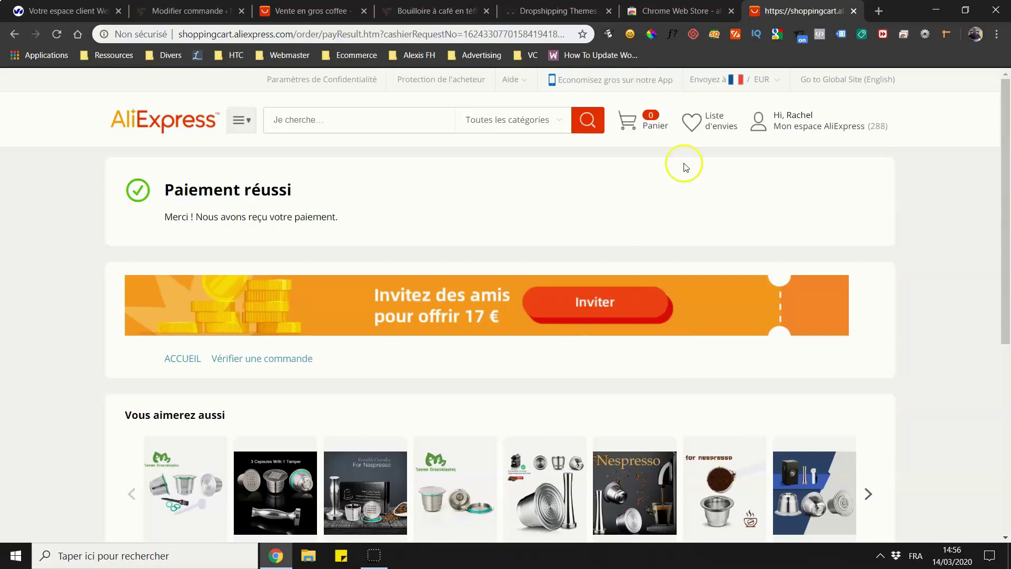
Move the payment result page directly beside the WooCommerce order in the browser and close the order's fulfillment dialog.
left_click_drag(790, 10, 303, 12)
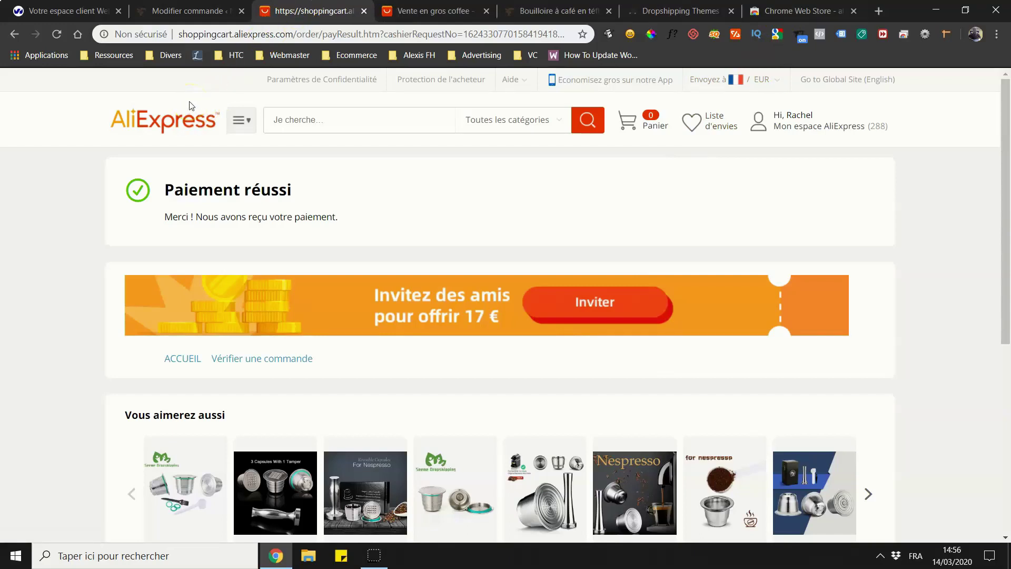
left_click(187, 11)
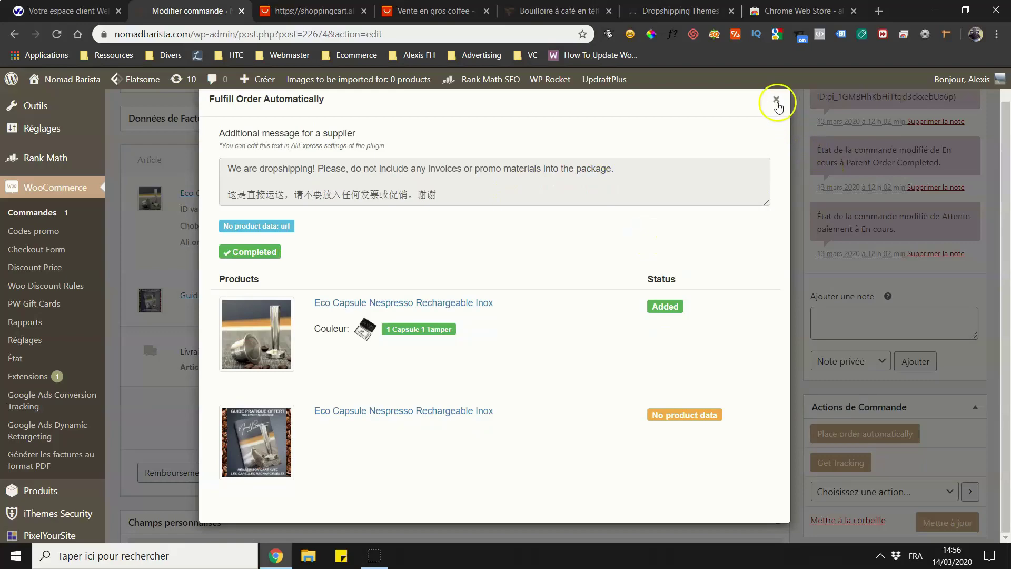
left_click(778, 104)
scroll(670, 362, "down", 1)
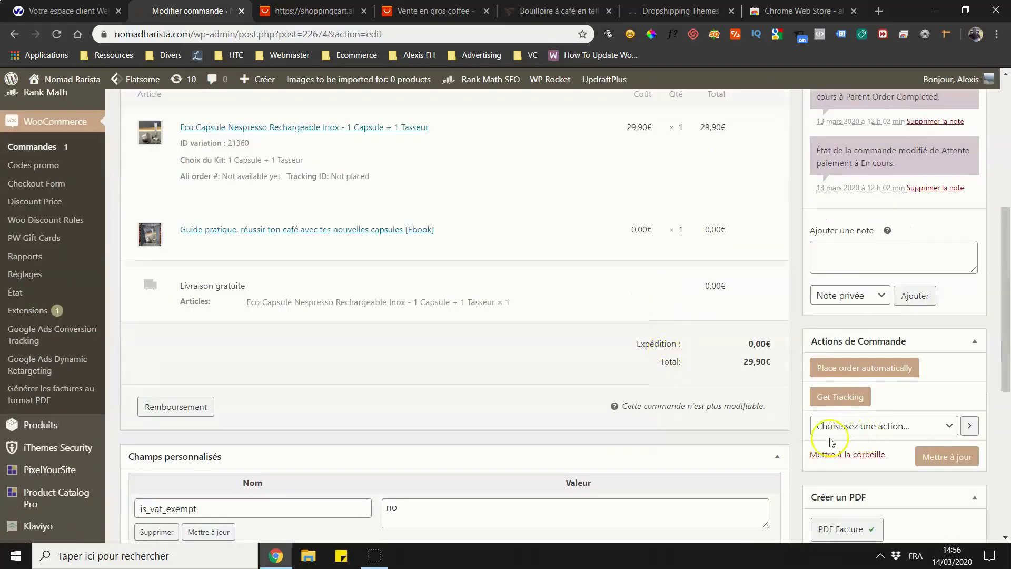
Look through the statuses available for the WooCommerce order without changing it, and review the order's items and actions.
scroll(726, 432, "up", 5)
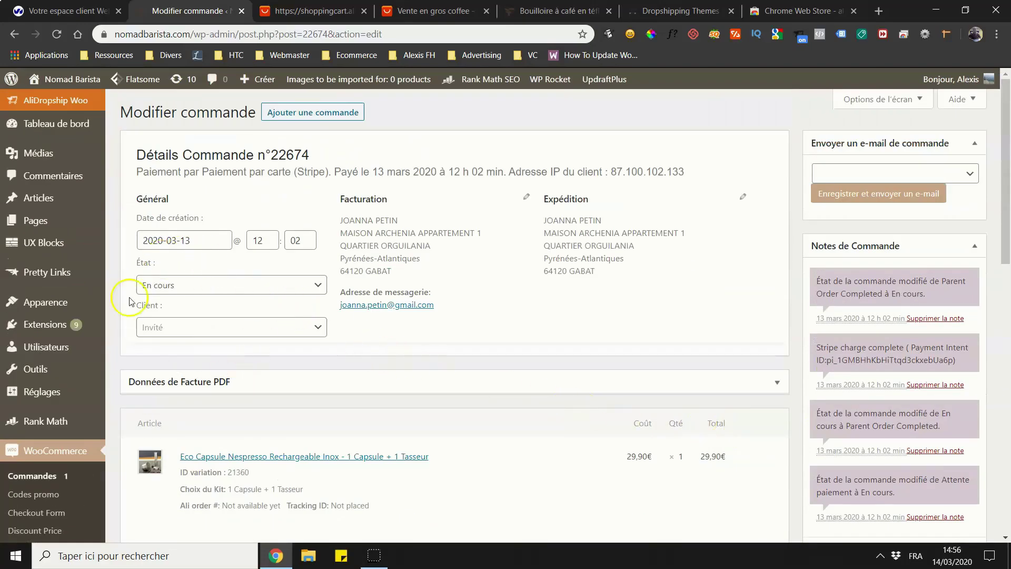
left_click(184, 298)
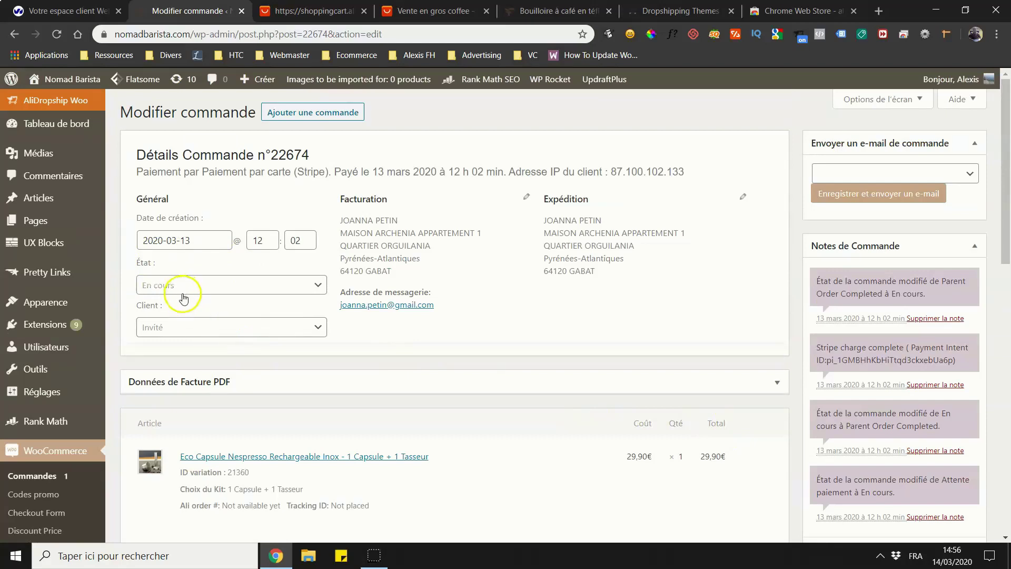
left_click(182, 289)
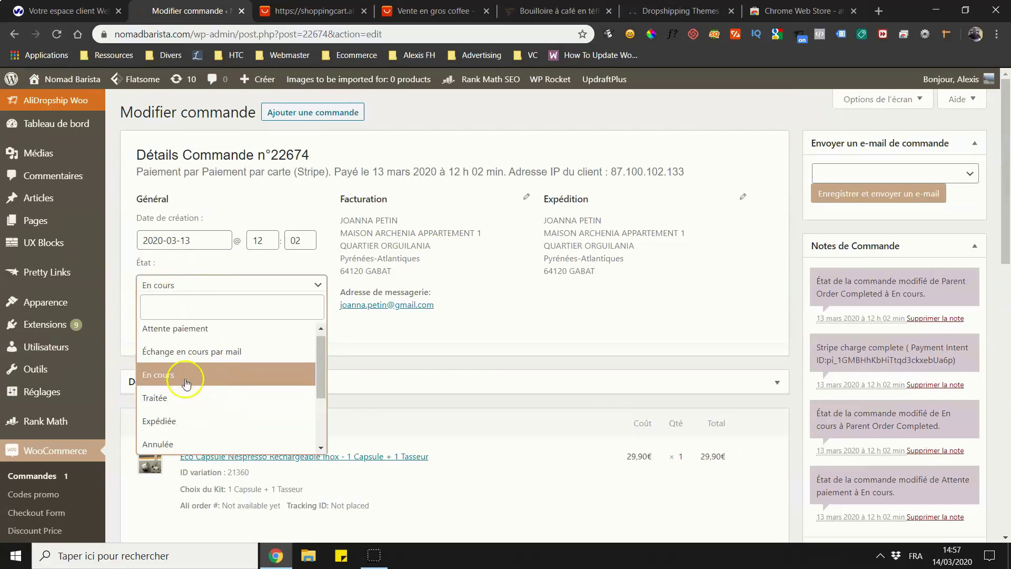
scroll(175, 348, "down", 1)
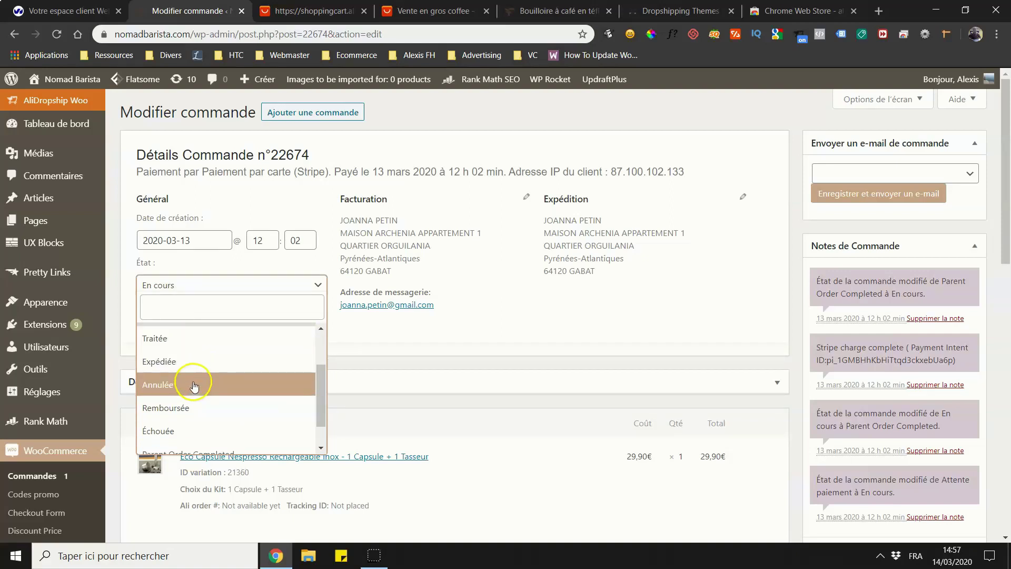
scroll(207, 416, "down", 1)
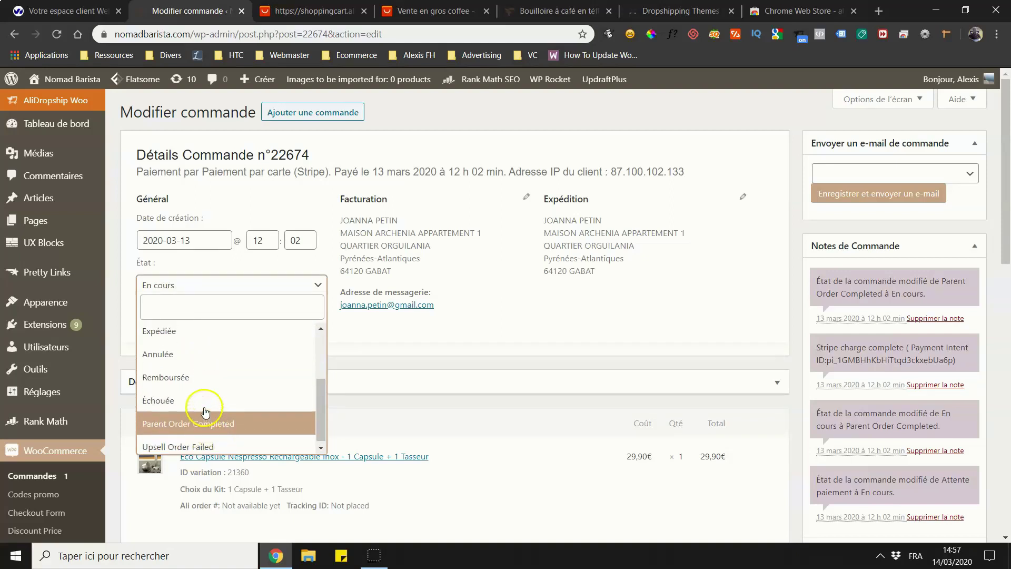
scroll(202, 400, "up", 3)
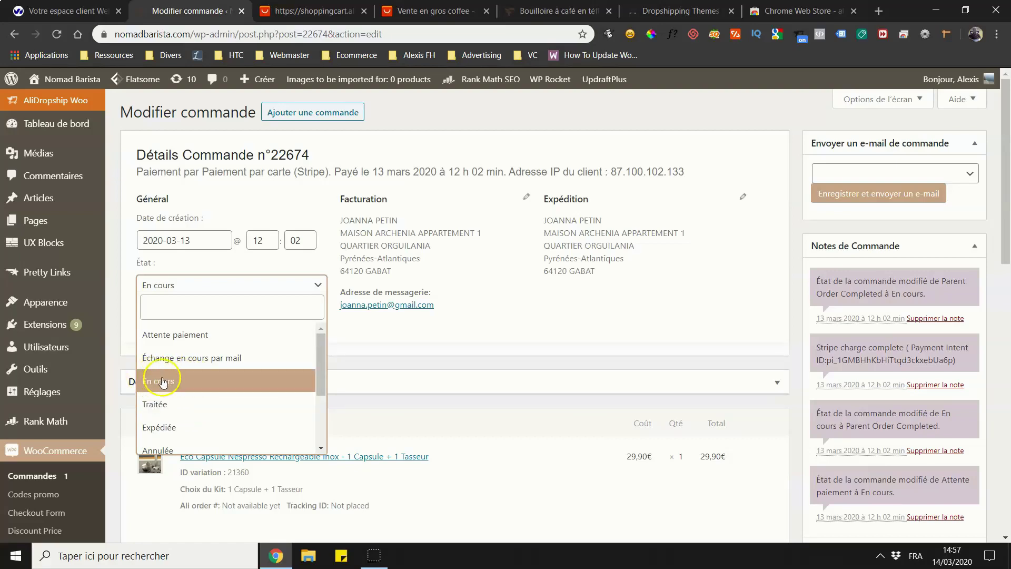
scroll(560, 373, "down", 3)
left_click(799, 226)
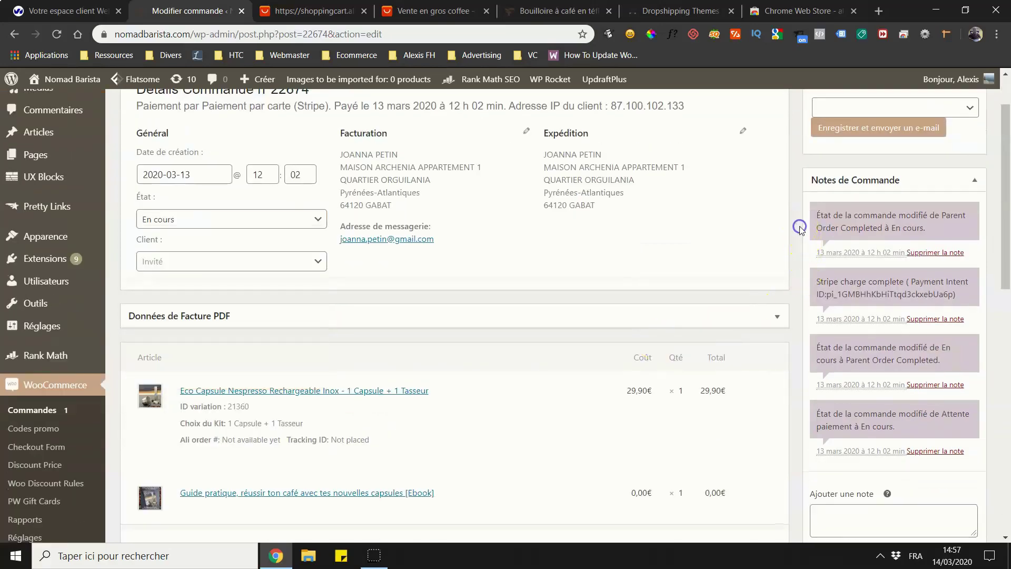
scroll(761, 330, "down", 3)
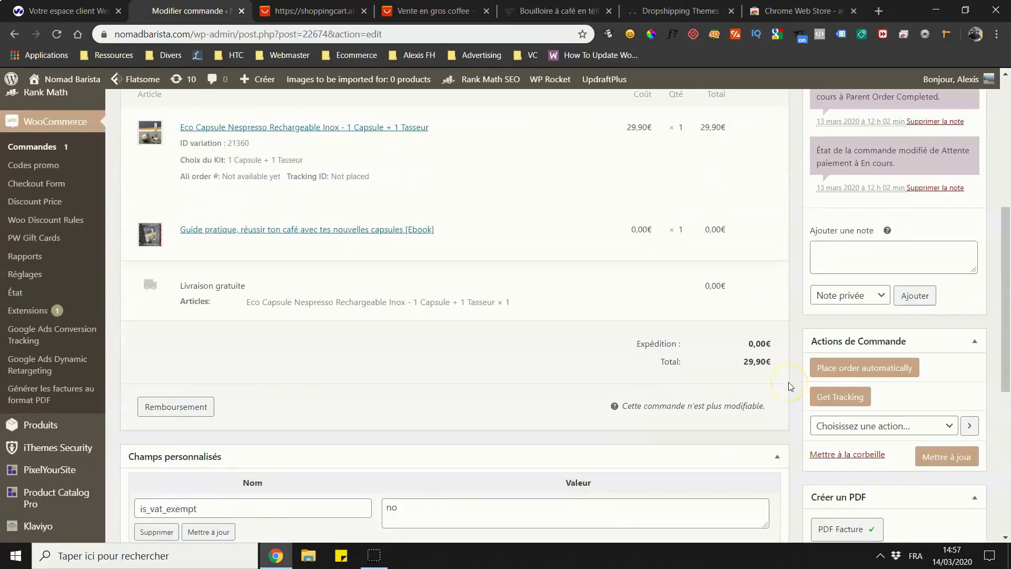
scroll(790, 388, "up", 5)
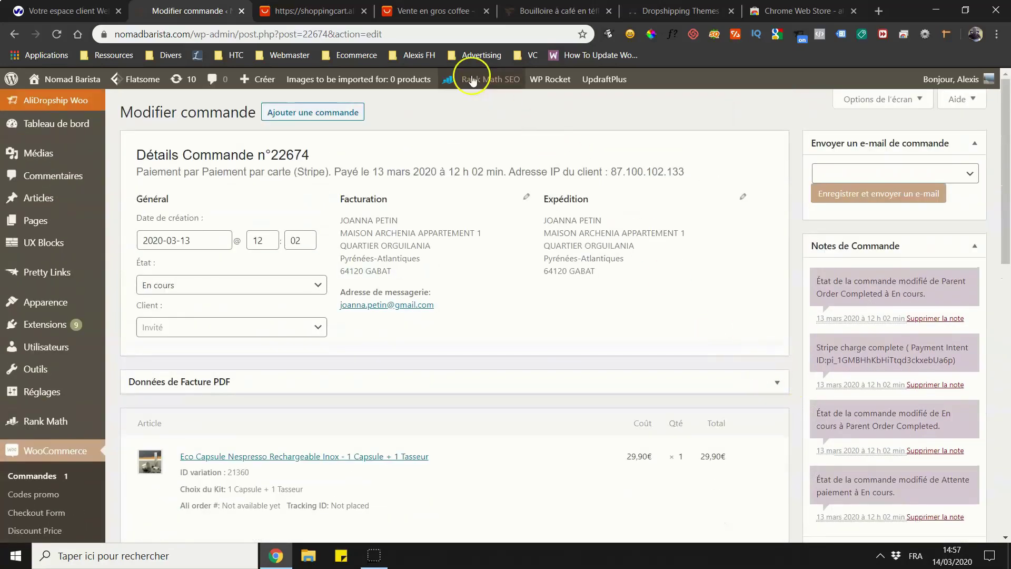
Open the AliExpress orders list from the payment result page, check the newest order's details and return to the WooCommerce order.
left_click(319, 12)
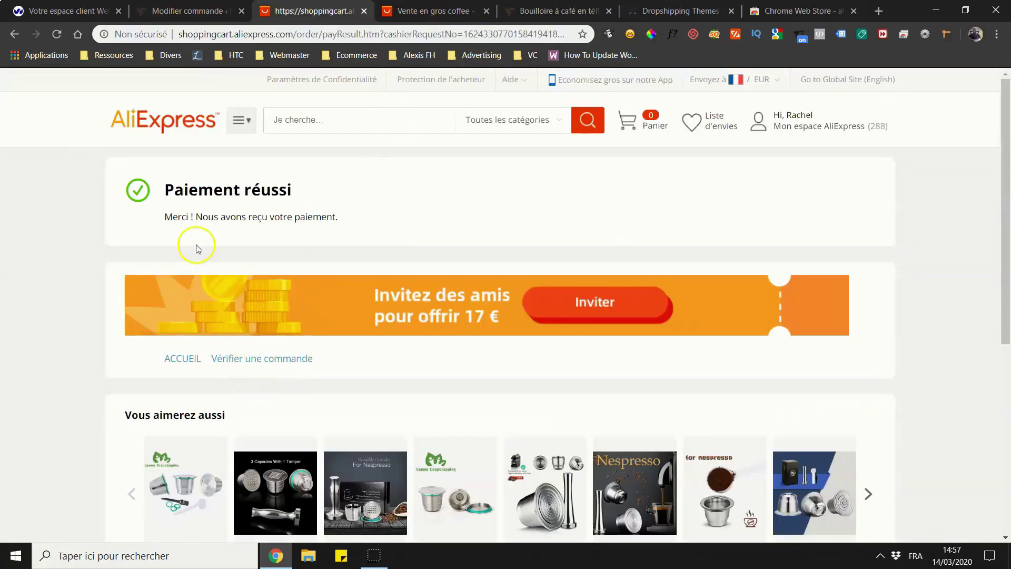
left_click(240, 359)
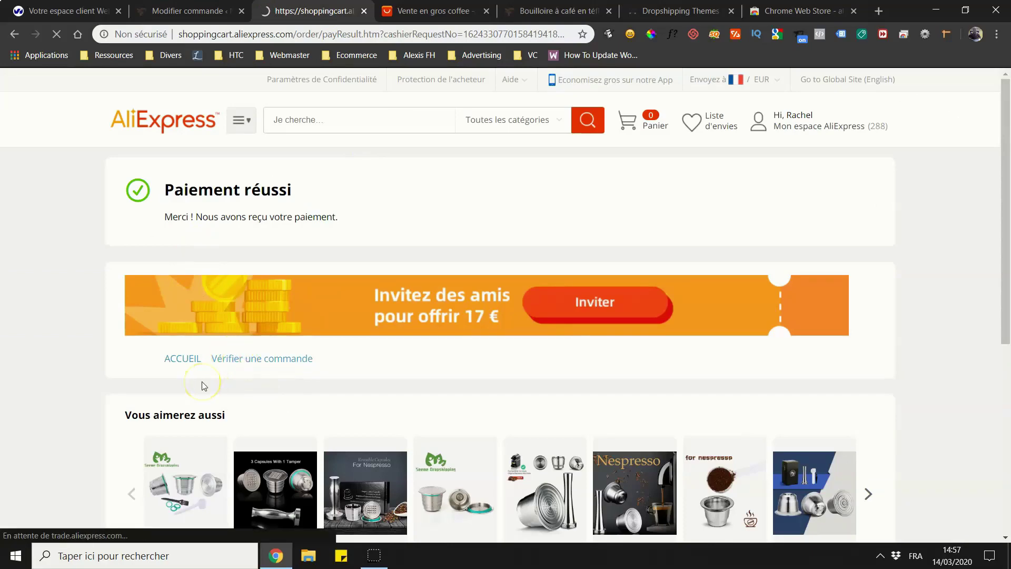
scroll(351, 345, "down", 3)
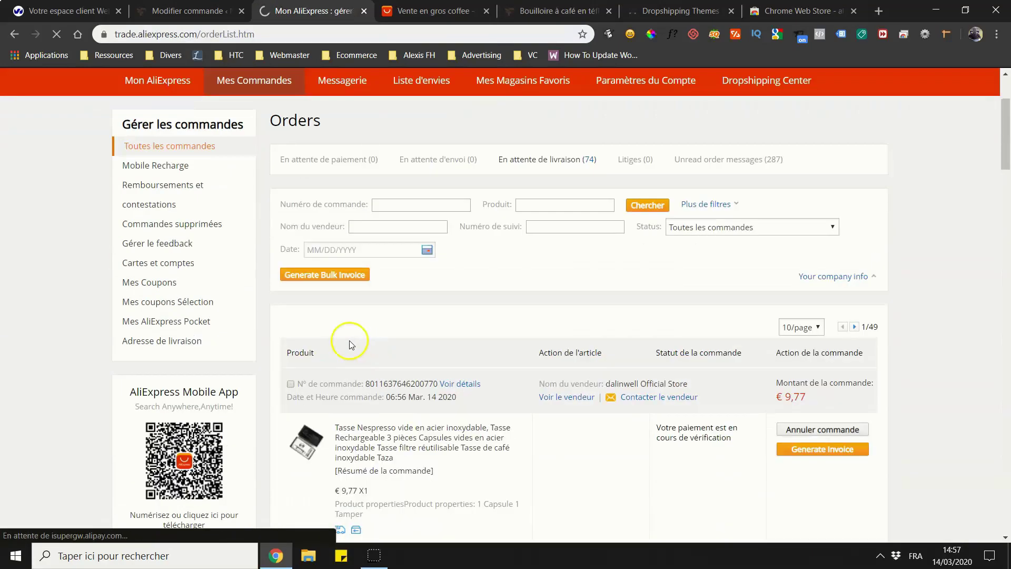
scroll(352, 345, "down", 2)
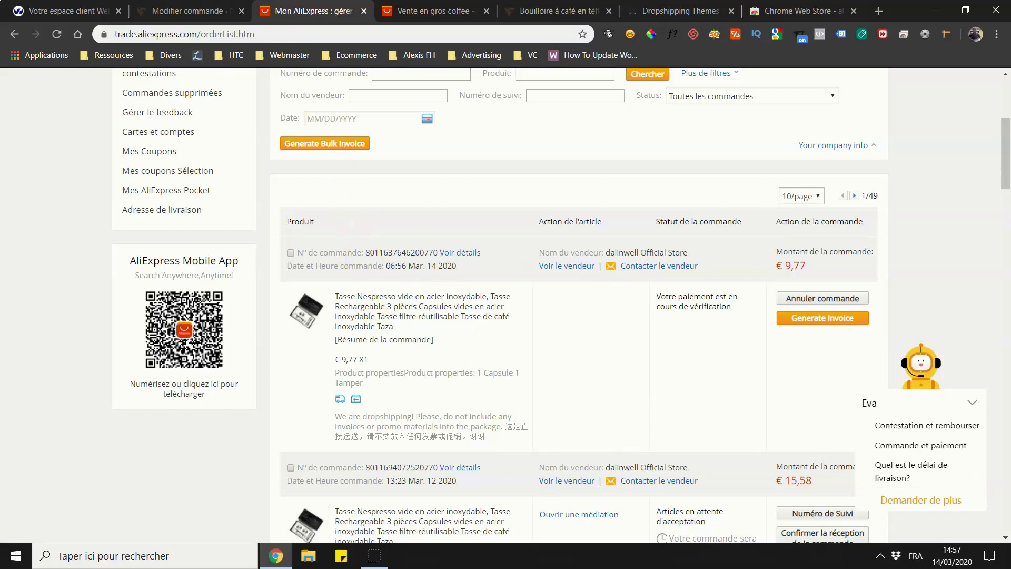
key("ctrl+shift+Tab")
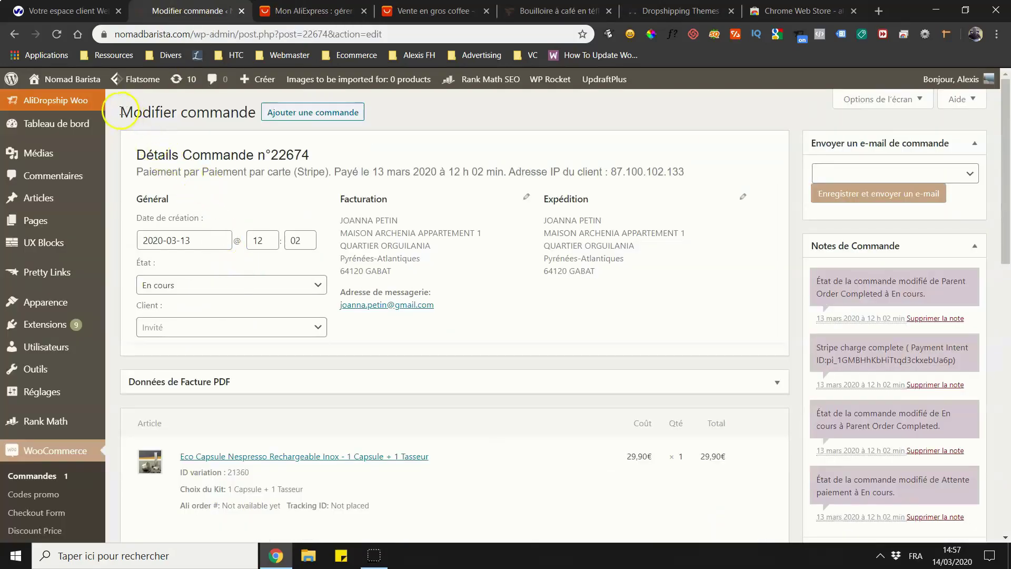